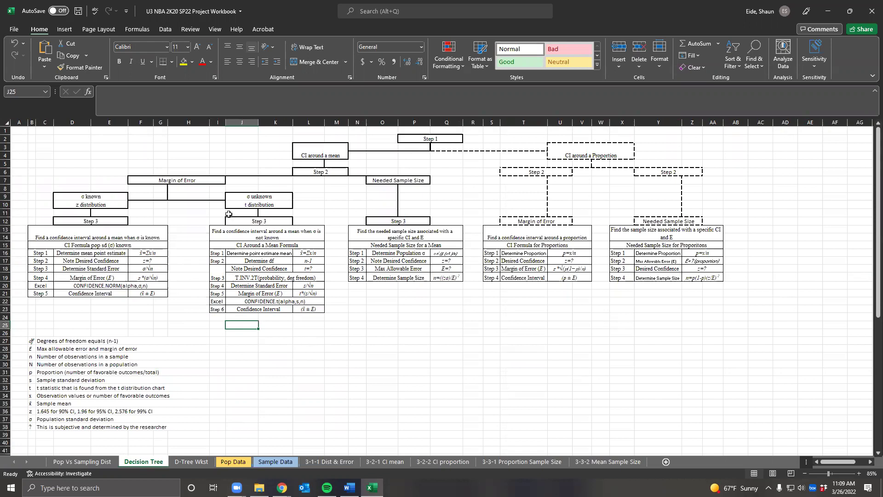
Review the Decision Tree's confidence interval and sample size branches and the matching answer cells on the D-Tree Wkst sheet.
left_click(270, 206)
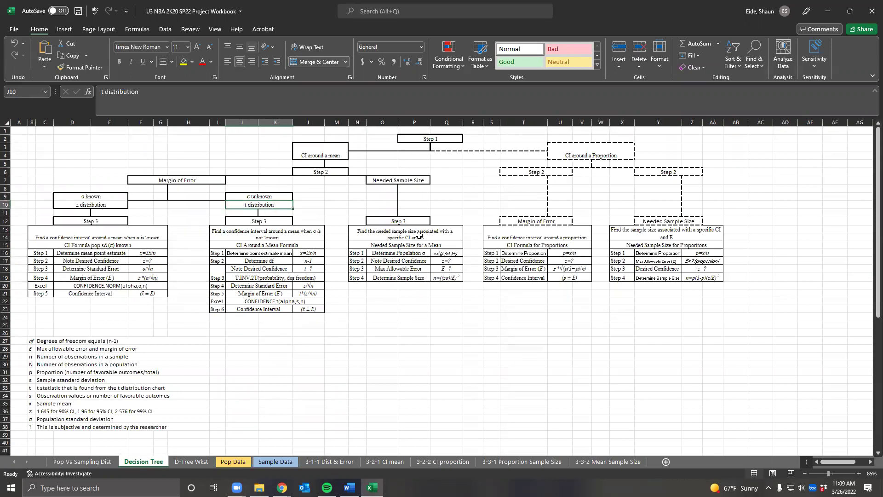
mouse_move(357, 210)
left_mouse_down()
mouse_move(464, 276)
mouse_move(458, 287)
left_mouse_up()
left_click_drag(490, 205, 589, 318)
left_click(201, 462)
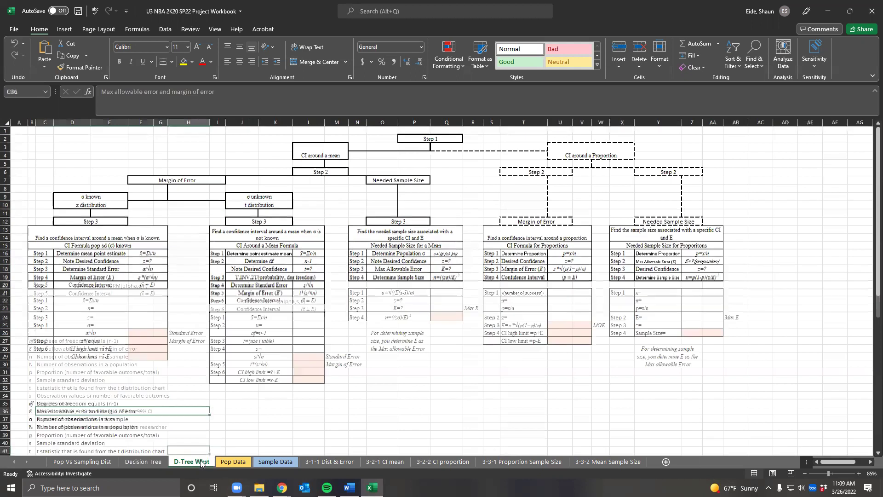
left_click(403, 394)
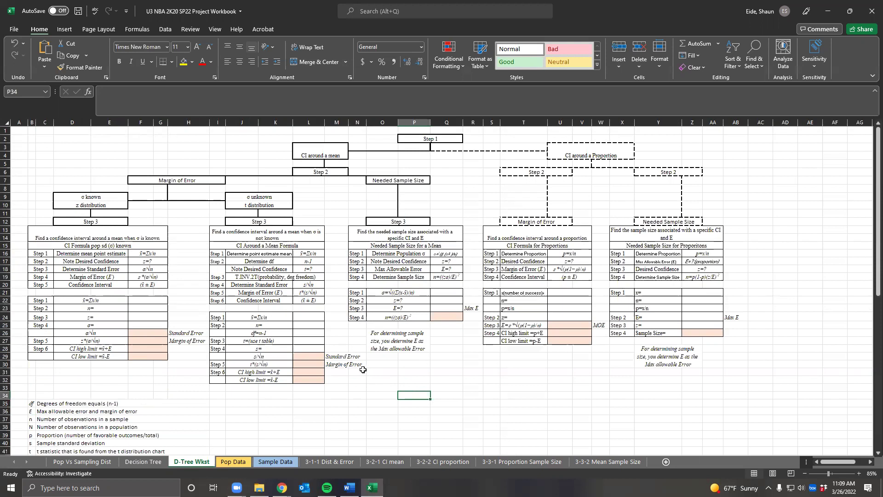
left_click_drag(134, 307, 154, 360)
left_click_drag(299, 318, 307, 380)
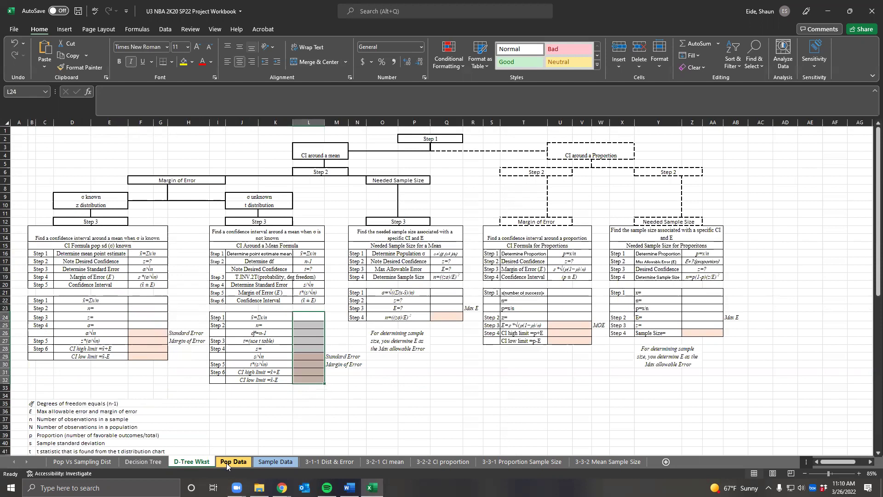
Examine the mean and standard deviation of each variable on the Pop Data sheet.
left_click(227, 462)
left_click(303, 308)
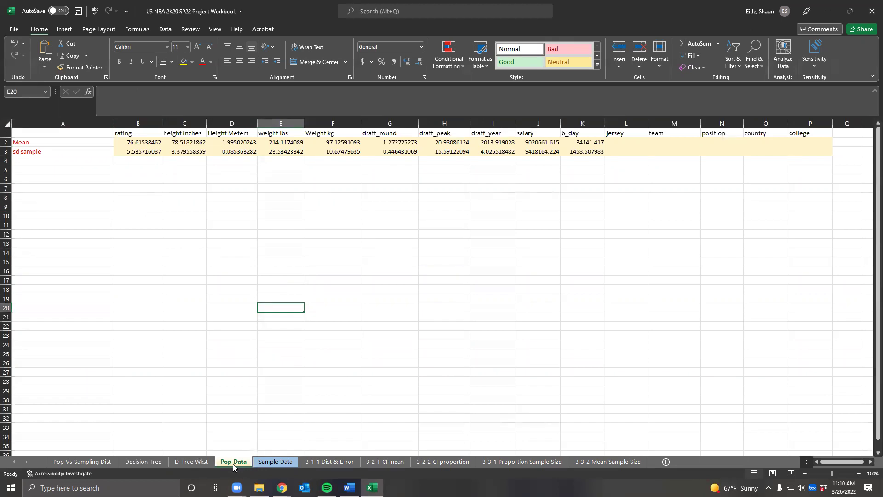
left_click_drag(41, 131, 818, 151)
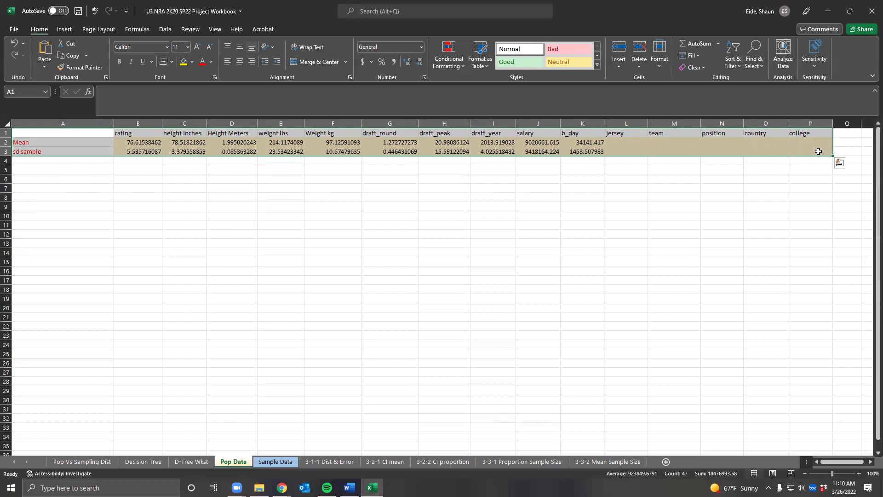
left_click(268, 259)
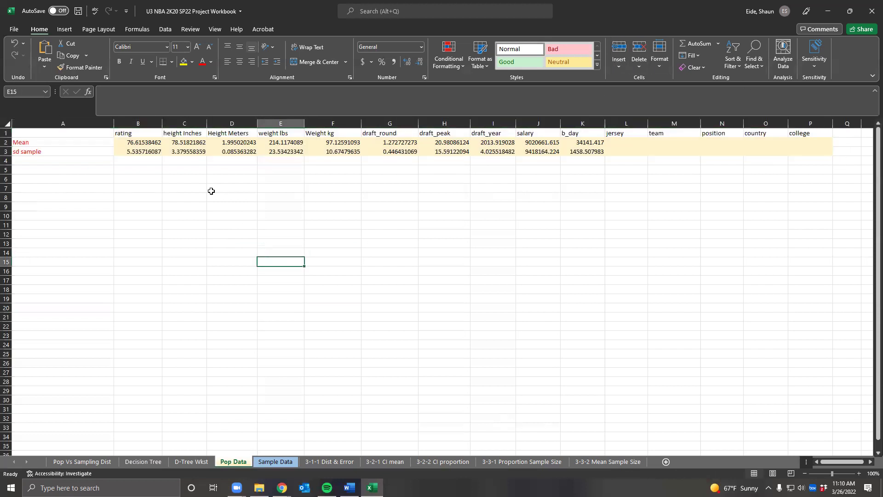
left_click(124, 141)
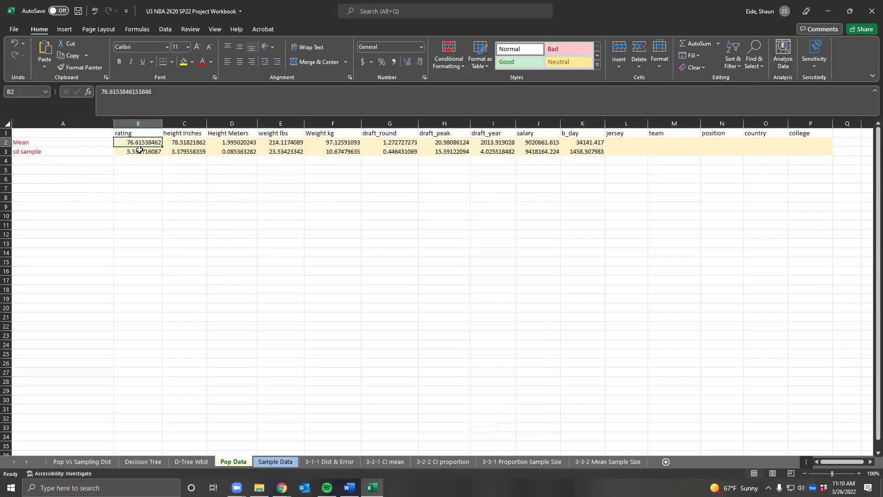
left_click_drag(168, 142, 177, 153)
left_click_drag(248, 144, 248, 155)
left_click_drag(152, 142, 591, 155)
left_click(577, 180)
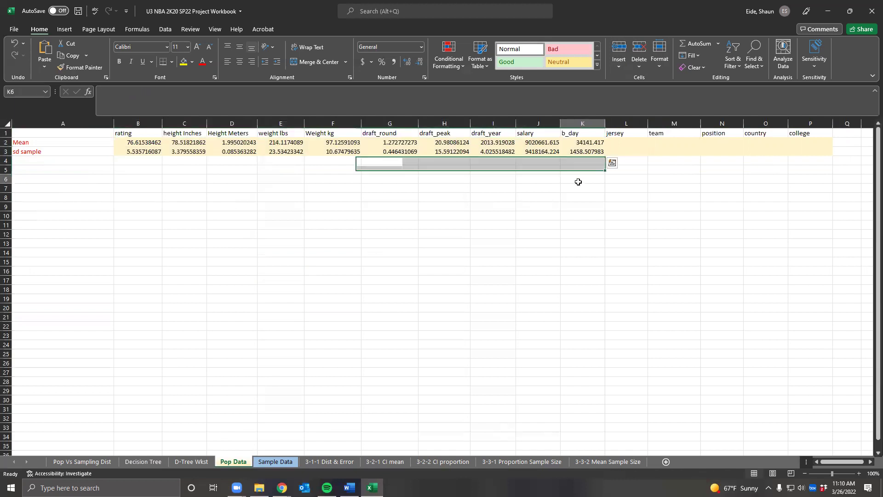
left_click(524, 144)
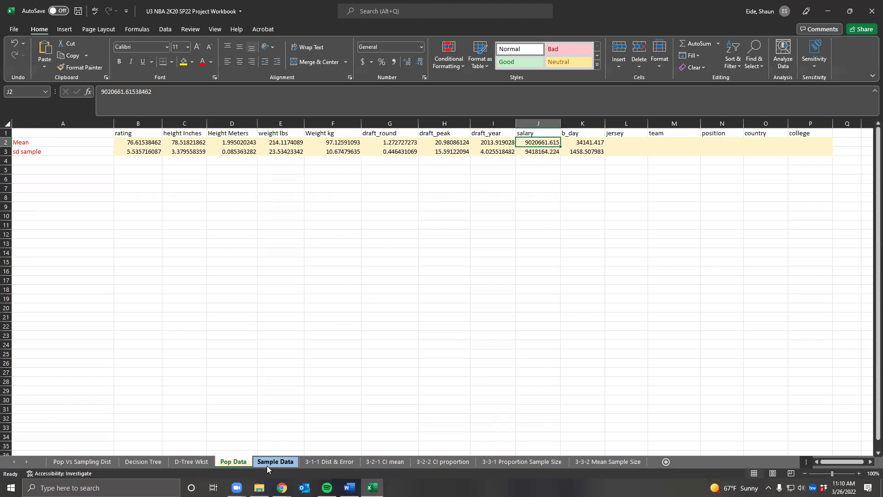
left_click_drag(75, 136, 812, 152)
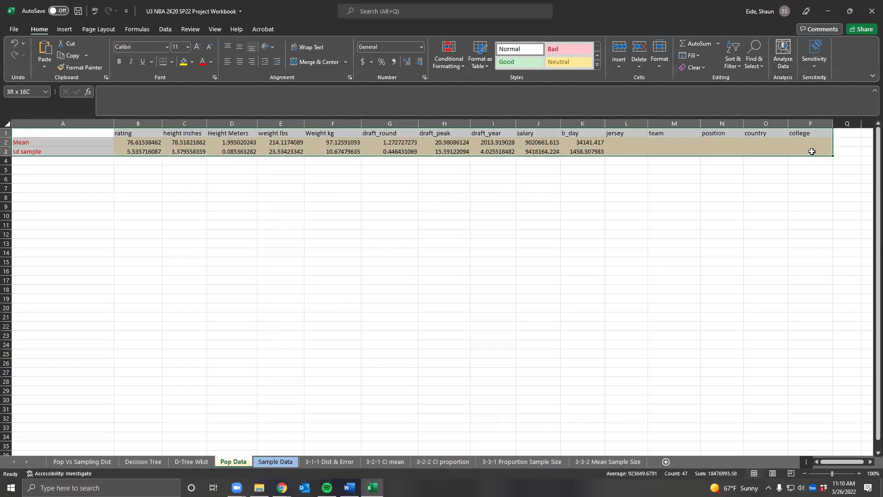
Look through the player records on the Sample Data sheet, from the first row to the last.
left_click(285, 462)
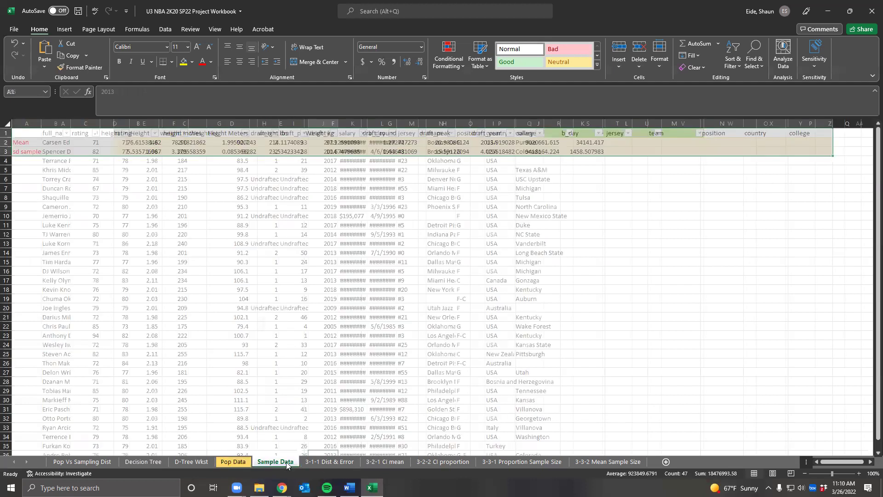
left_click(235, 380)
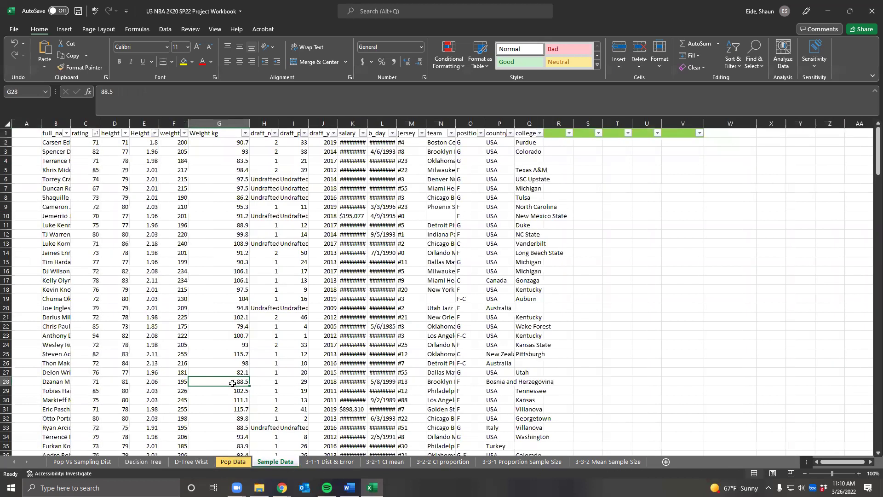
left_click_drag(56, 142, 343, 435)
scroll(343, 435, "up", 20)
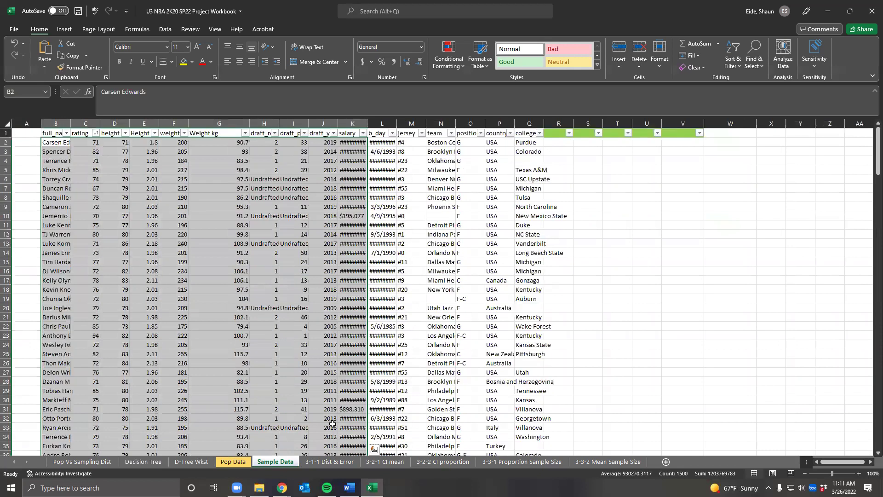
scroll(329, 436, "down", 20)
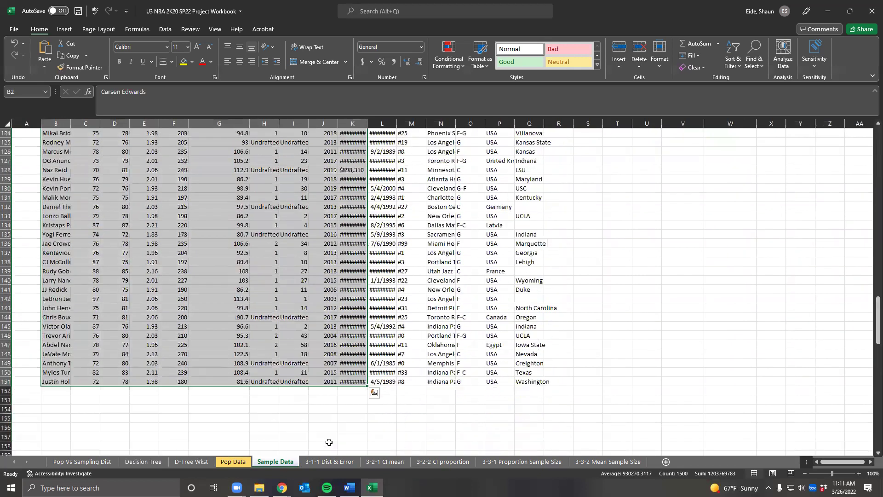
scroll(98, 373, "up", 20)
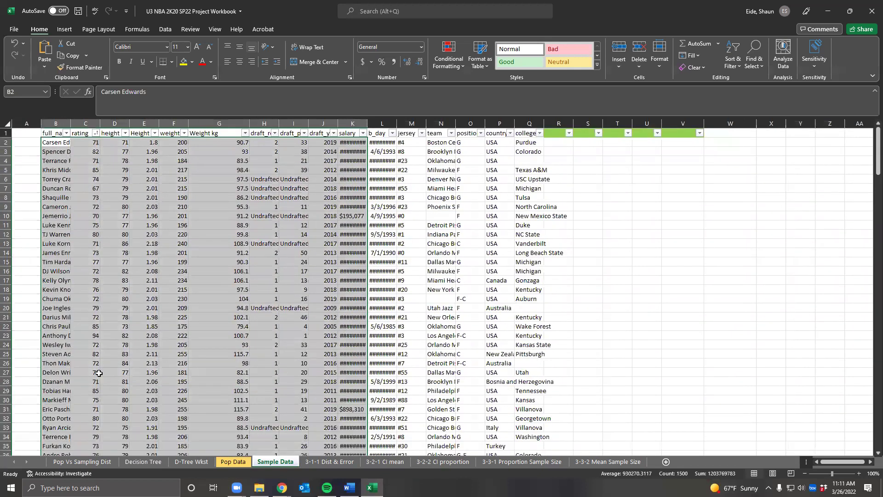
left_click(251, 299)
left_click(510, 186)
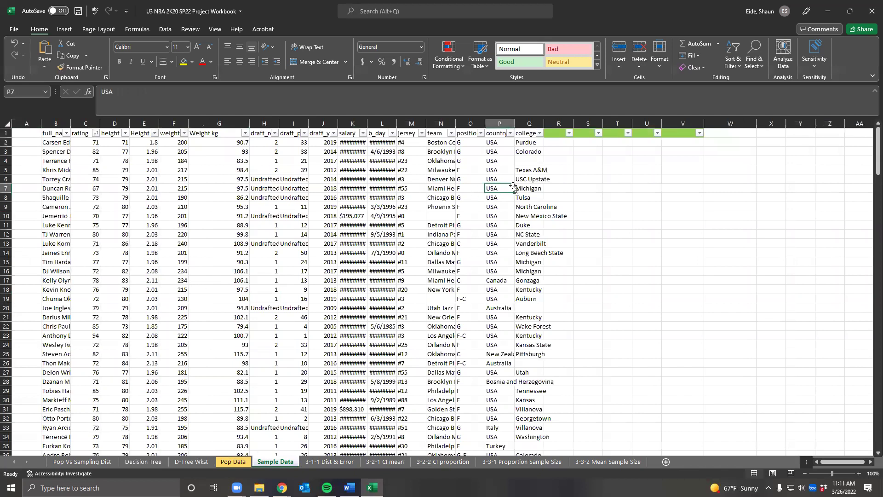
Change the standard deviation label in cell A3 of the Pop Data sheet to "sd population".
left_click(225, 462)
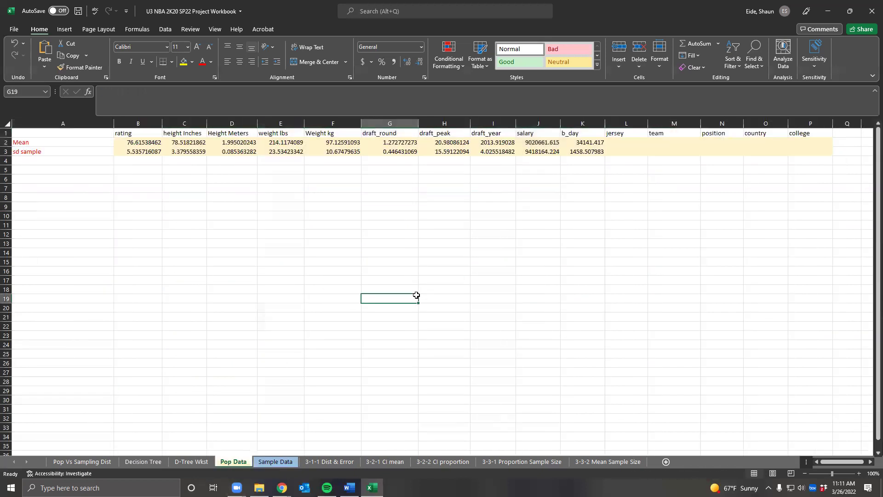
left_click_drag(627, 138, 805, 153)
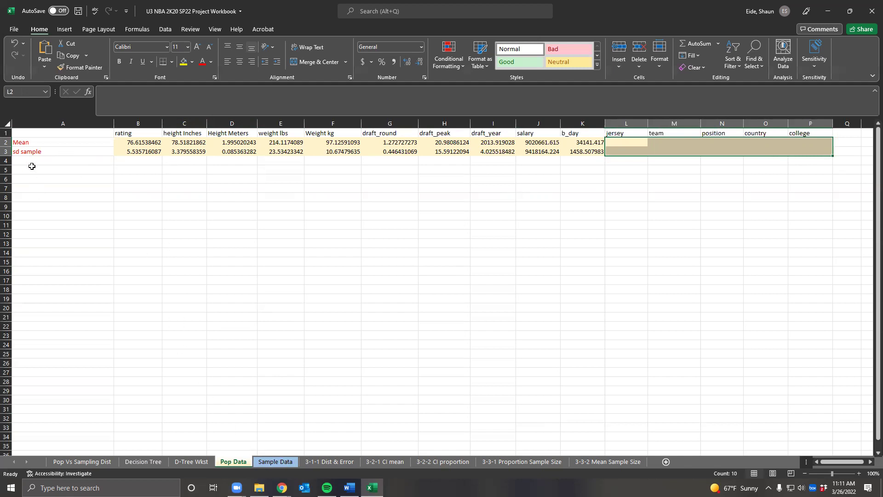
double_click(45, 153)
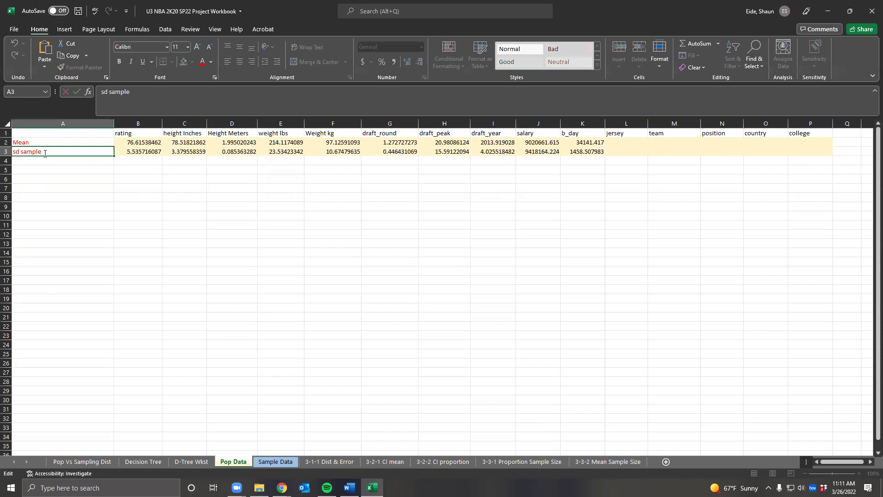
key("BackSpace")
key("BackSpace")
key("BackSpace")
key("BackSpace")
type("population")
key("Tab")
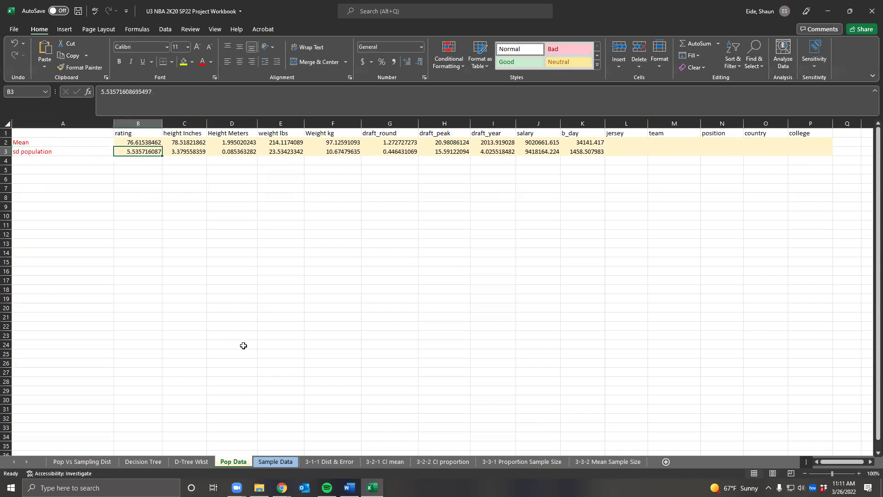
Revisit the Sample Data sheet, and examine the statistics tables and formula reference boxes on the 3-1-1 Dist & Error sheet.
left_click_drag(264, 454, 266, 460)
left_click(265, 460)
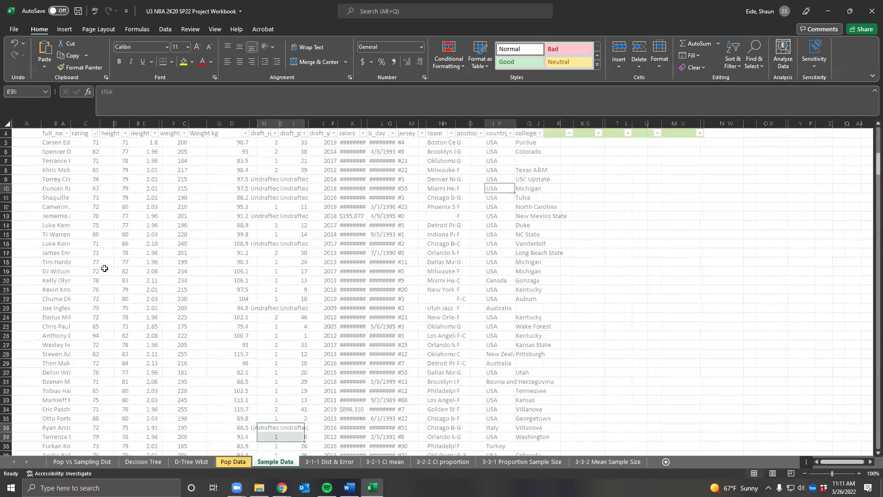
left_click(103, 233)
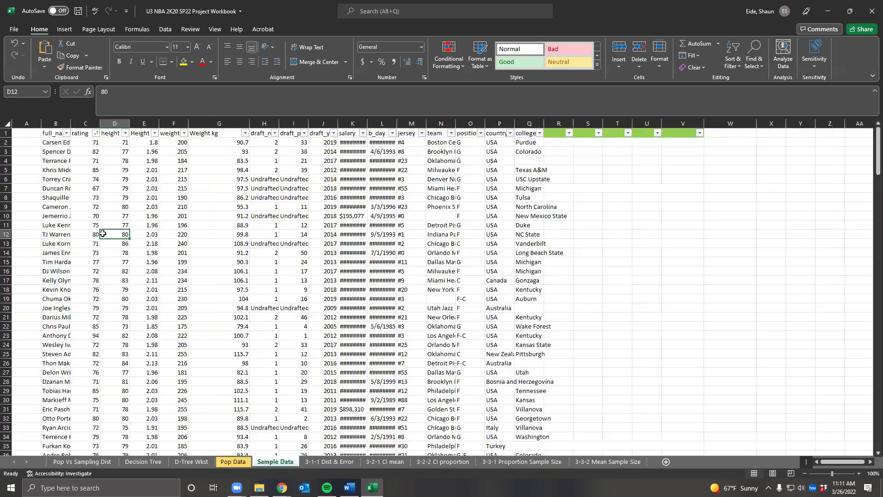
left_click(330, 462)
left_click(171, 308)
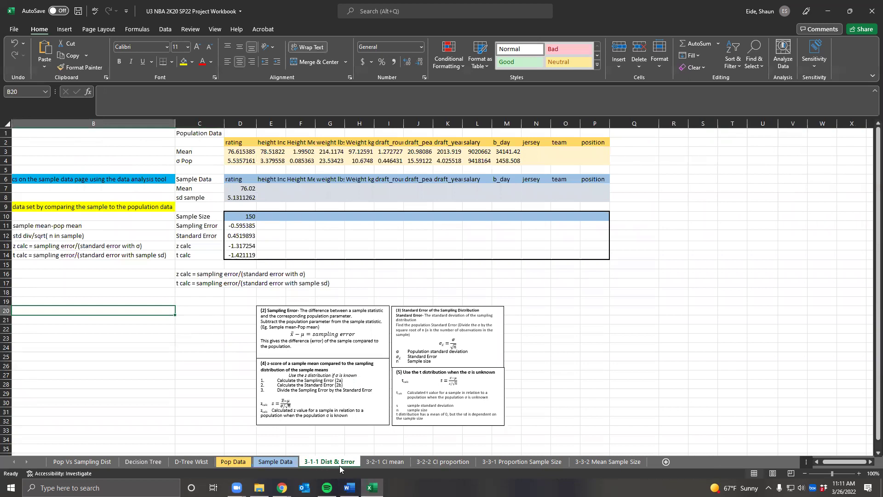
left_click(227, 366)
left_click_drag(225, 290, 537, 439)
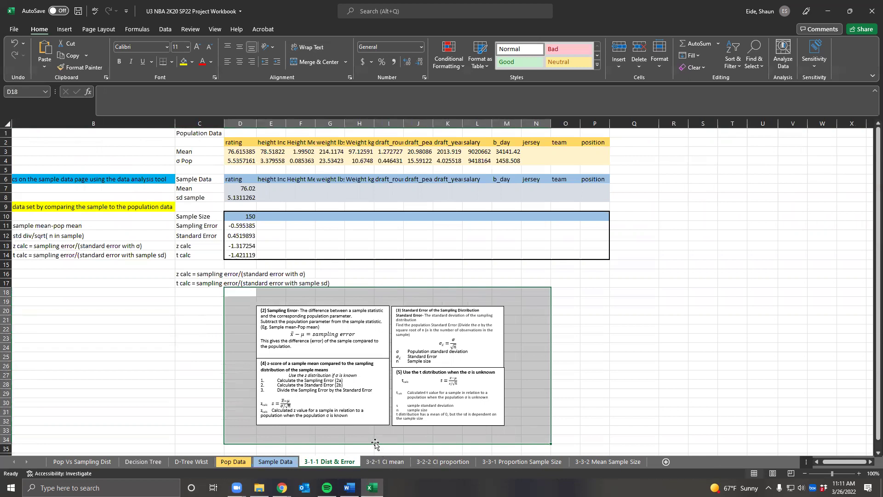
left_click(233, 370)
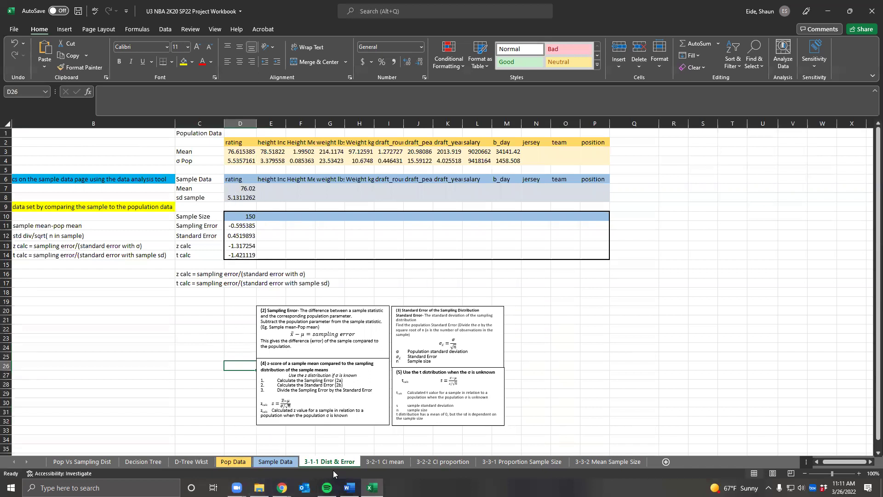
left_click(268, 190)
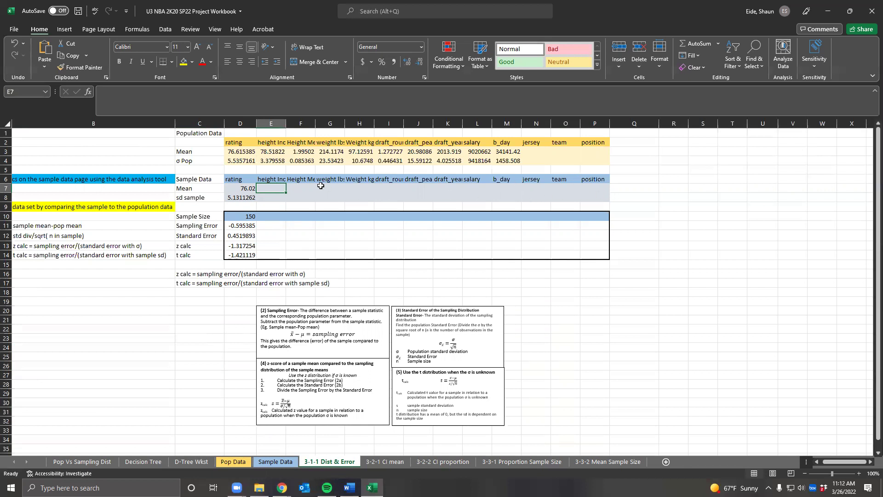
Auto-fit the widths of columns D through P on the 3-1-1 Dist & Error sheet to show the full headings.
left_click(271, 177)
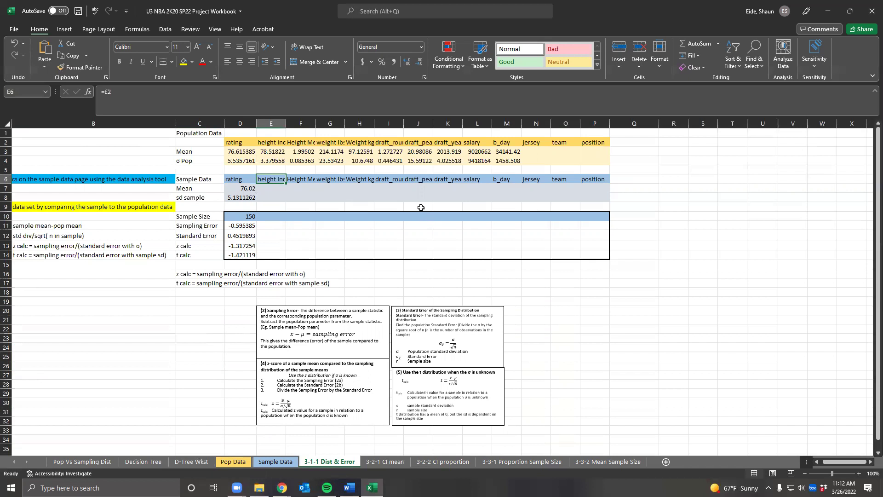
left_click_drag(240, 123, 603, 142)
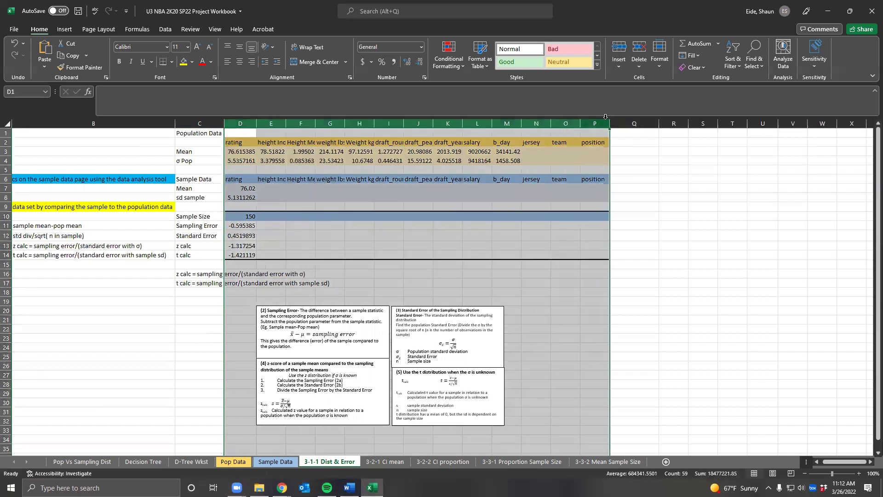
double_click(610, 123)
Check the variable headings in row 2 and the population mean and σ values linked from Pop Data in rows 3 and 4.
left_click(266, 177)
left_click(277, 140)
left_click(337, 142)
left_click(380, 143)
left_click(419, 141)
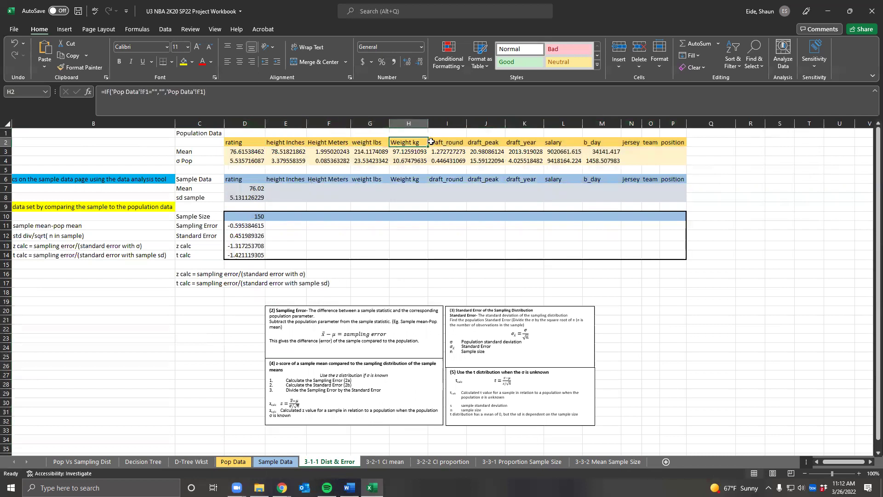
left_click(452, 142)
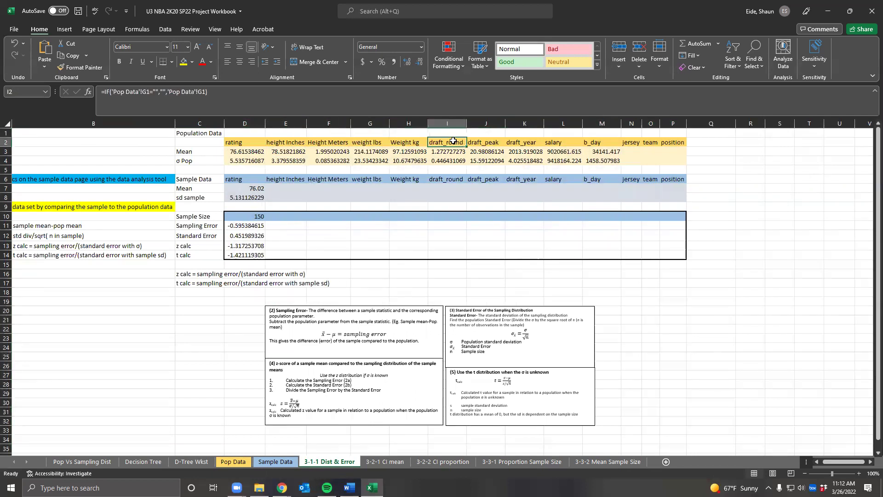
left_click(486, 142)
left_click(529, 143)
left_click(580, 144)
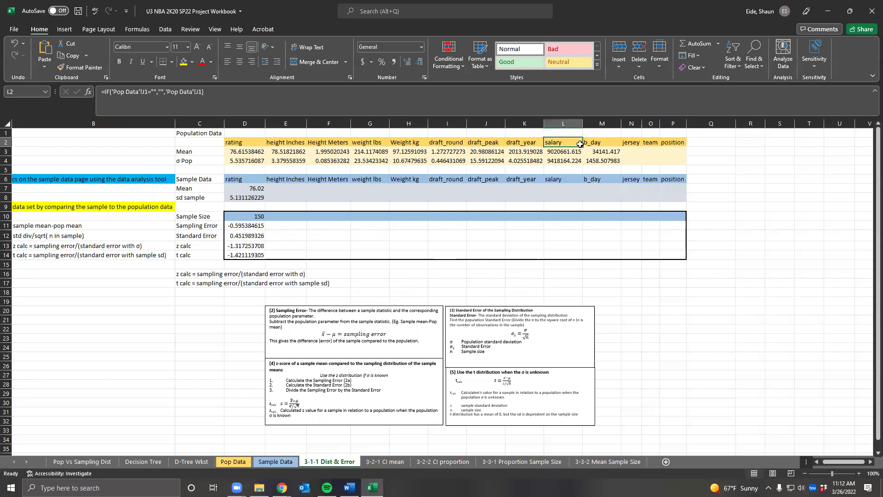
left_click(600, 142)
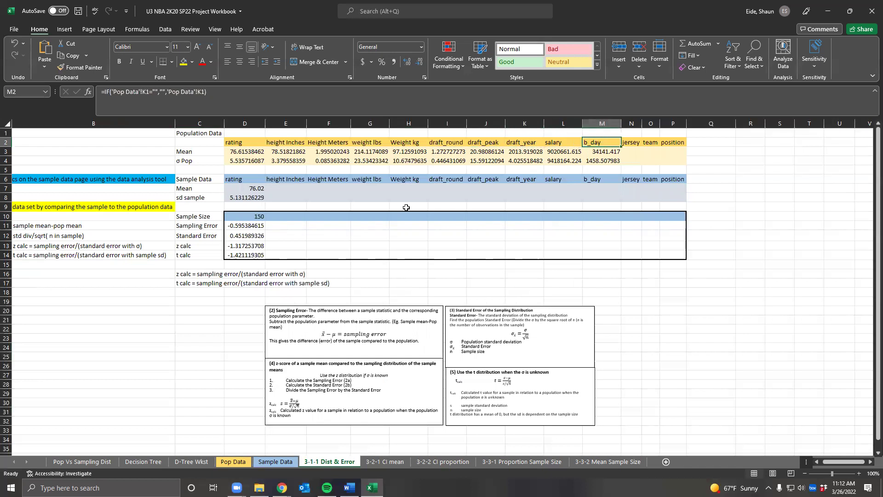
left_click(282, 188)
left_click_drag(247, 152, 278, 152)
left_click_drag(491, 177, 671, 158)
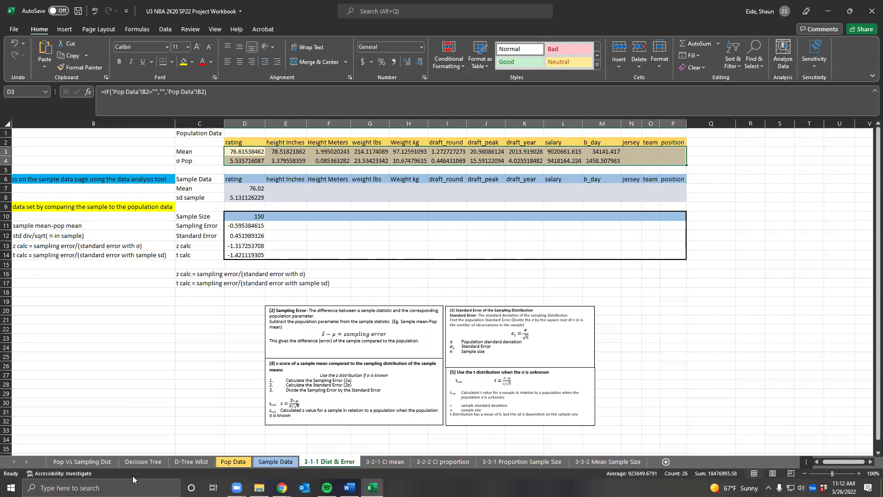
left_click(279, 189)
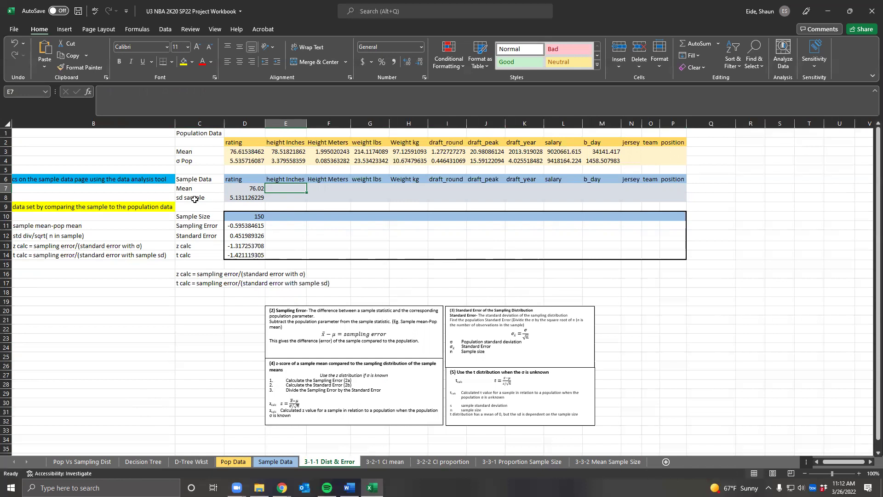
Calculate the sample mean of height Inches in E7 with AVERAGE over Sample Data D2:D151.
type("=averag")
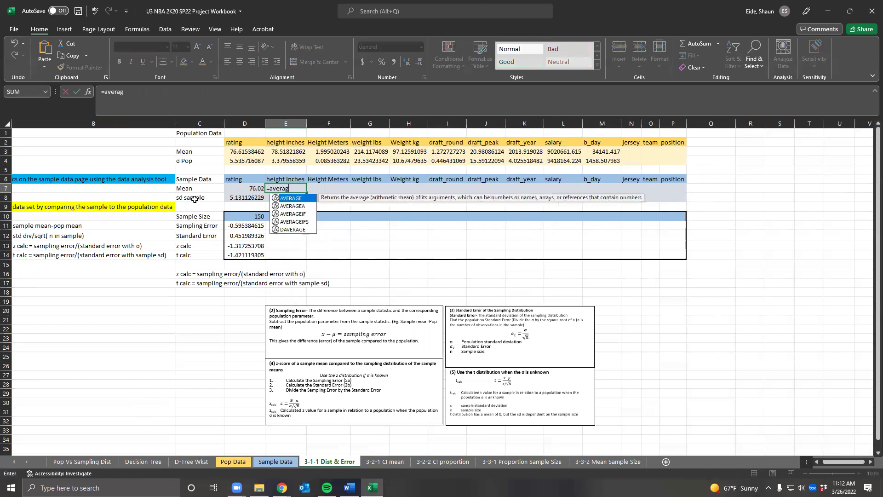
key("Tab")
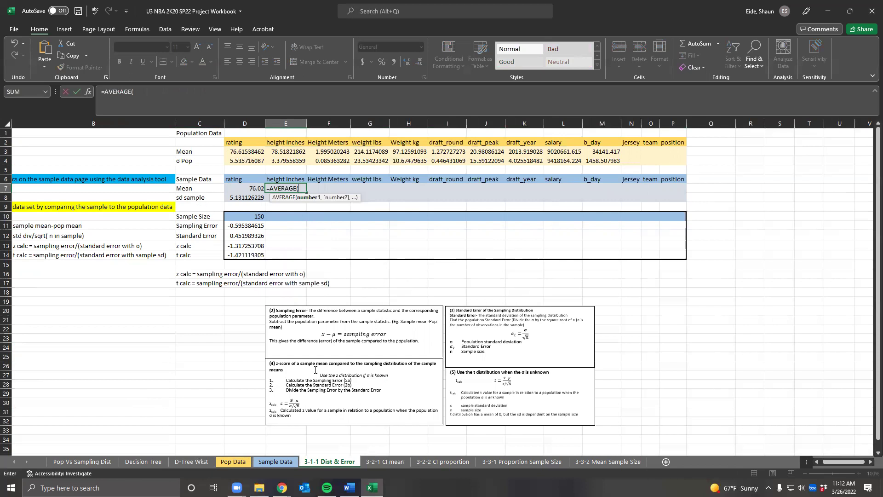
left_click(275, 462)
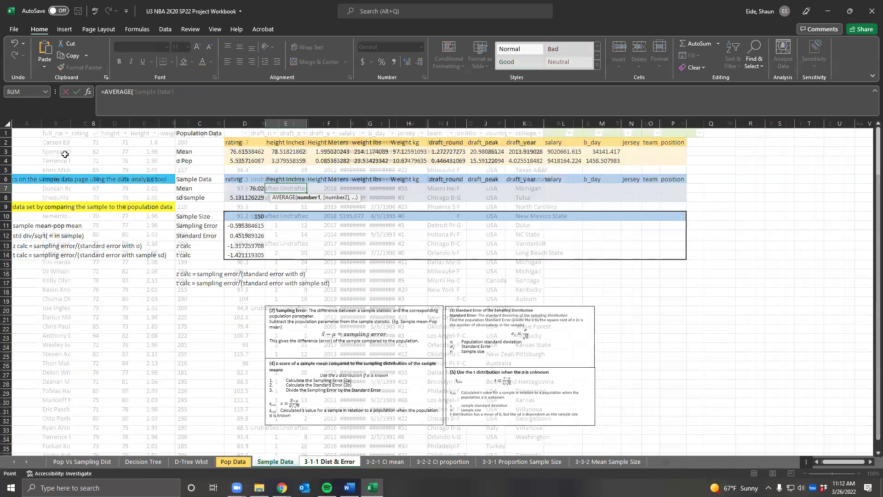
left_click(113, 141)
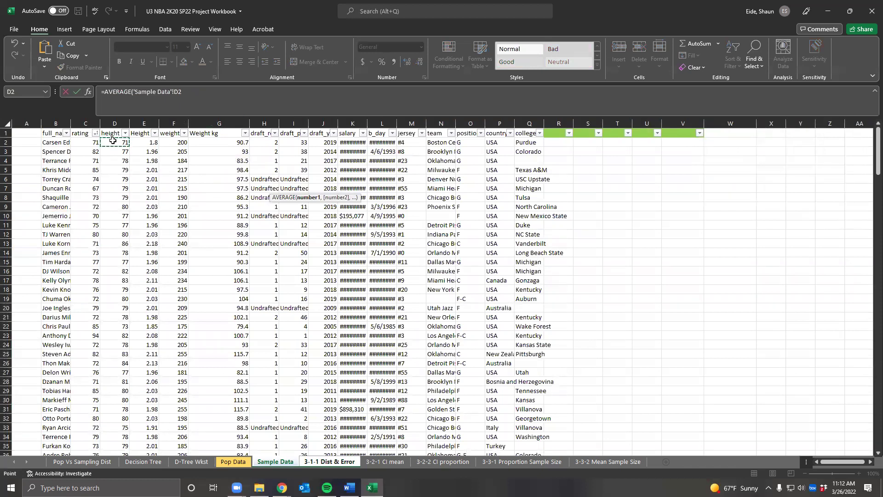
key("ctrl+shift+Down")
scroll(118, 230, "down", 3)
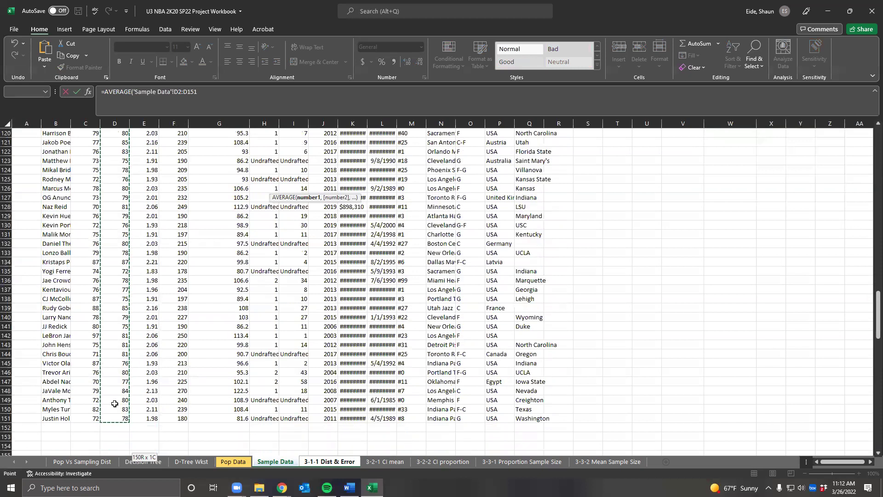
scroll(116, 399, "up", 6)
scroll(117, 394, "up", 20)
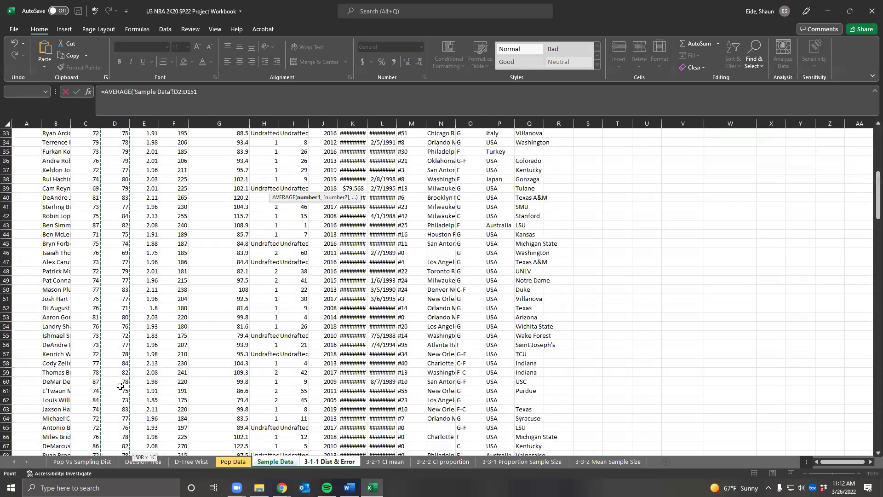
left_click(207, 96)
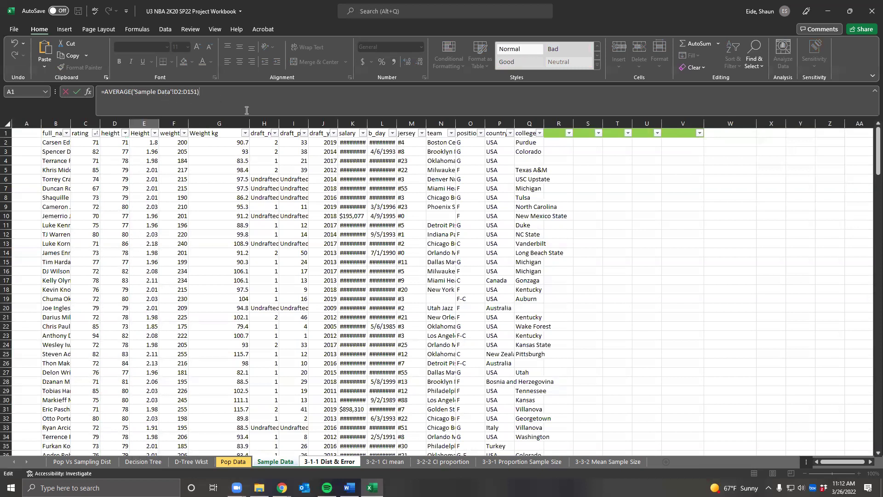
key("Return")
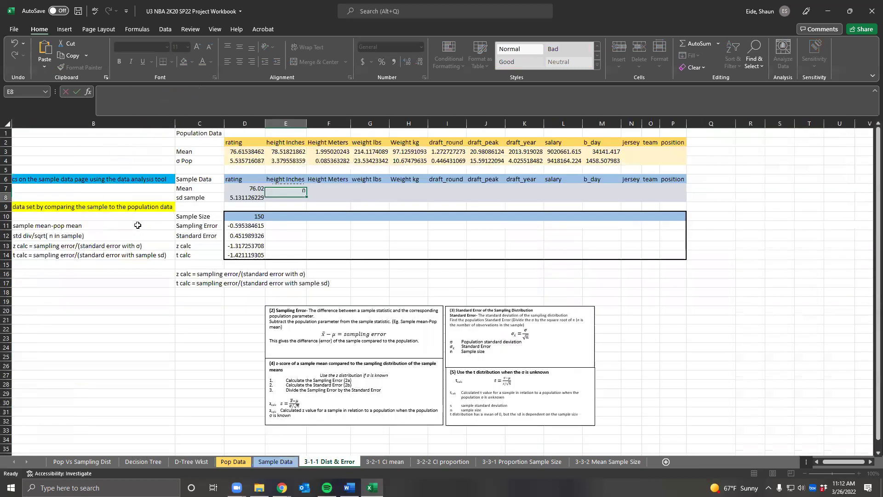
Format the height Inches sample mean in E7 to three decimal places.
left_click(288, 186)
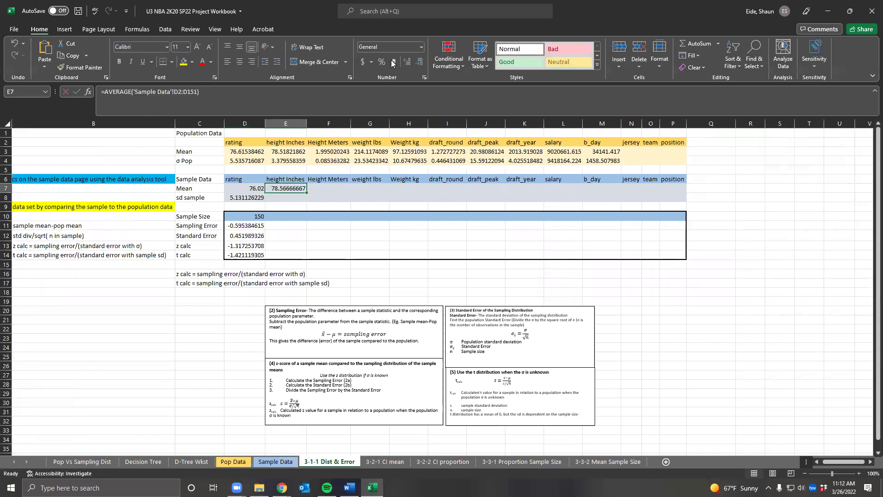
left_click(421, 65)
left_click(420, 62)
Format the population values in D3:M4 to three decimal places and auto-fit the widths of columns D through M.
left_click_drag(250, 153, 619, 161)
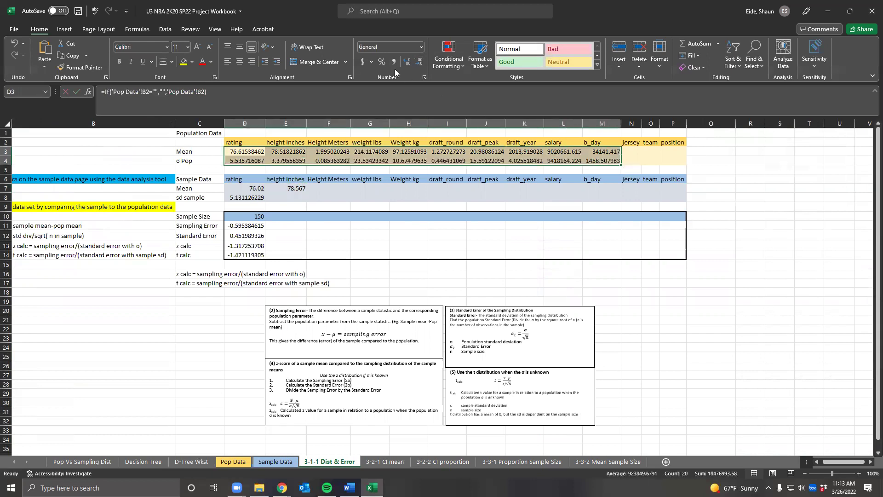
left_click(421, 65)
left_click(420, 62)
left_click(419, 63)
left_click(420, 62)
left_click(420, 62)
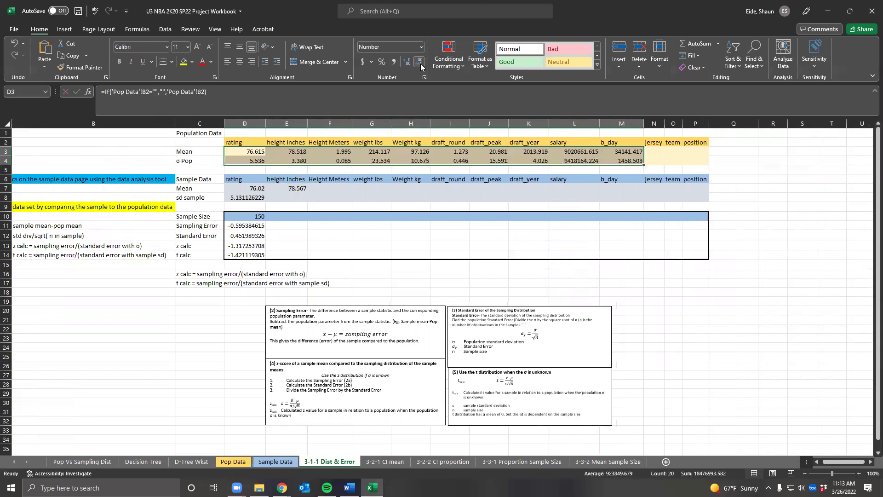
left_click_drag(256, 123, 644, 124)
double_click(644, 123)
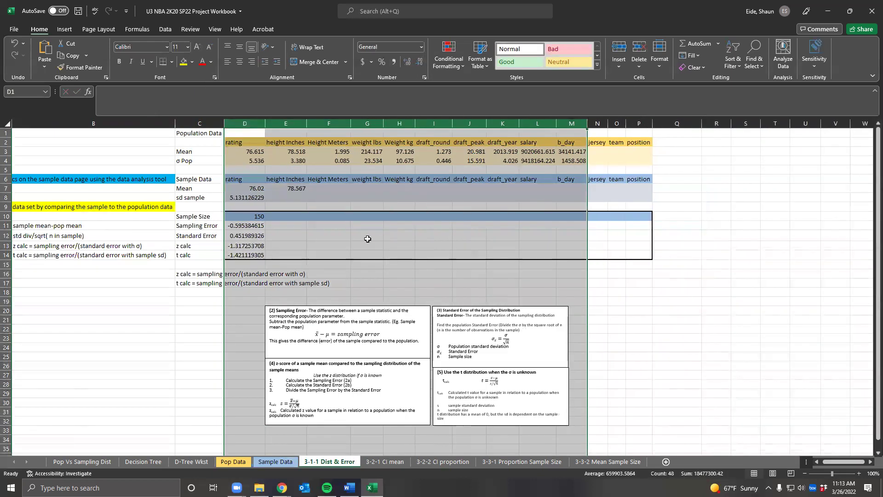
Calculate the sample standard deviation of height Inches in E8 with STDEV.S over Sample Data D2:D151.
left_click(279, 198)
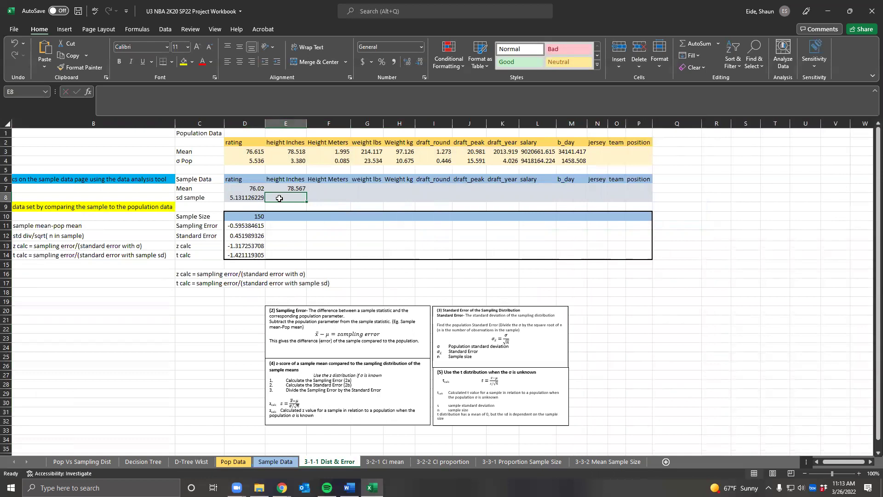
type("=st")
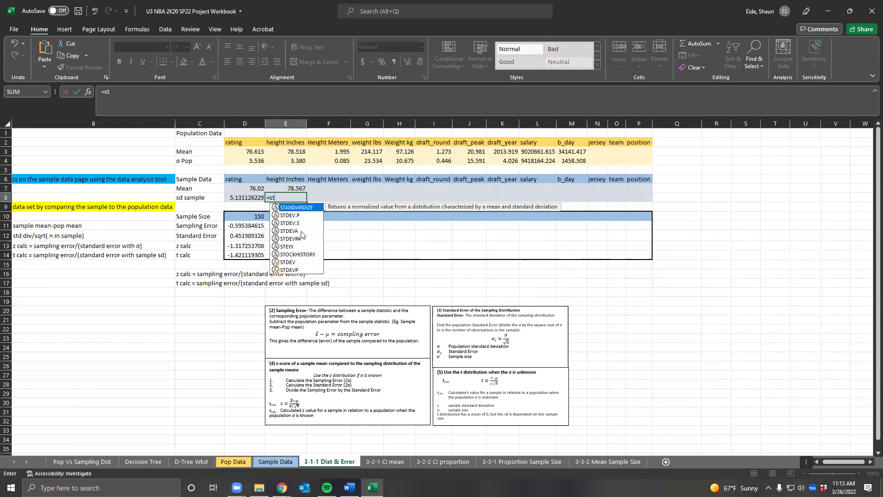
left_click(300, 224)
double_click(301, 224)
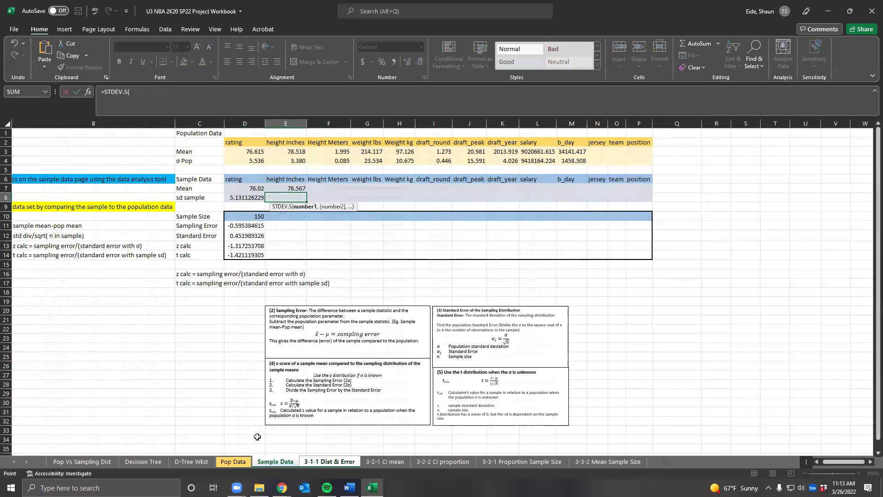
left_click(275, 462)
left_click(117, 143)
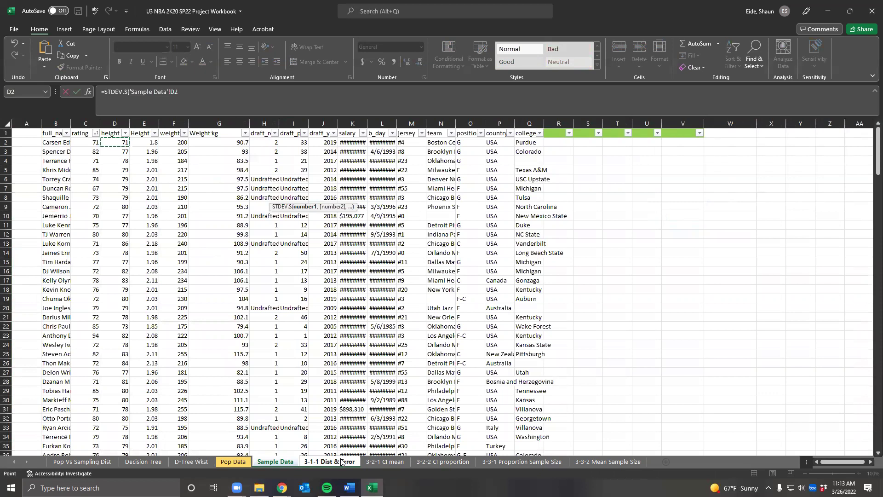
key("ctrl+shift+Down")
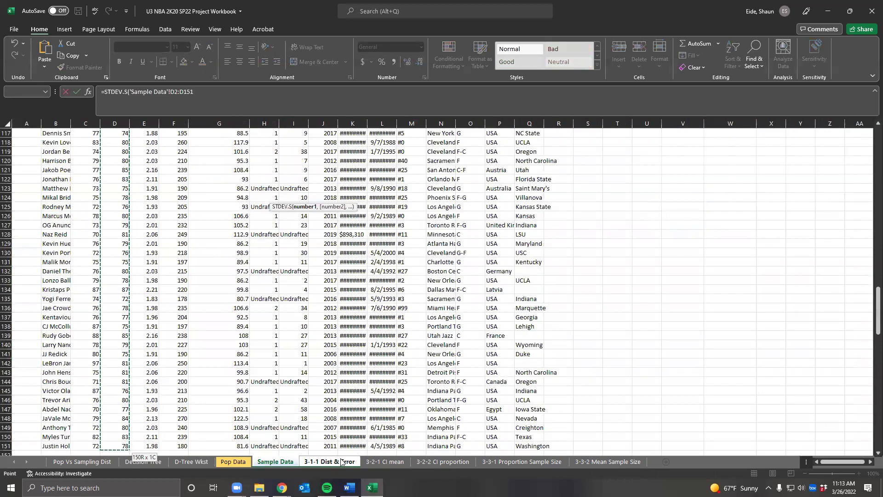
left_click(341, 461)
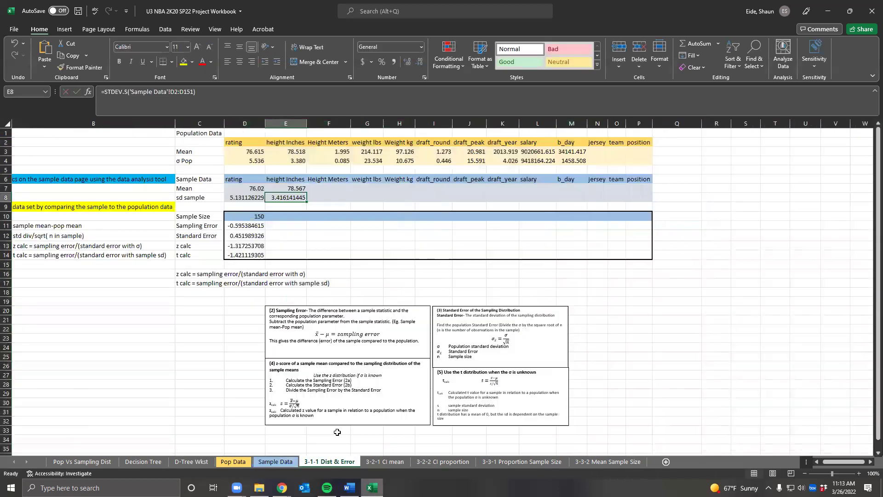
Format the sample mean and standard deviation cells D7:P8 to three decimal places.
left_click_drag(235, 192, 648, 201)
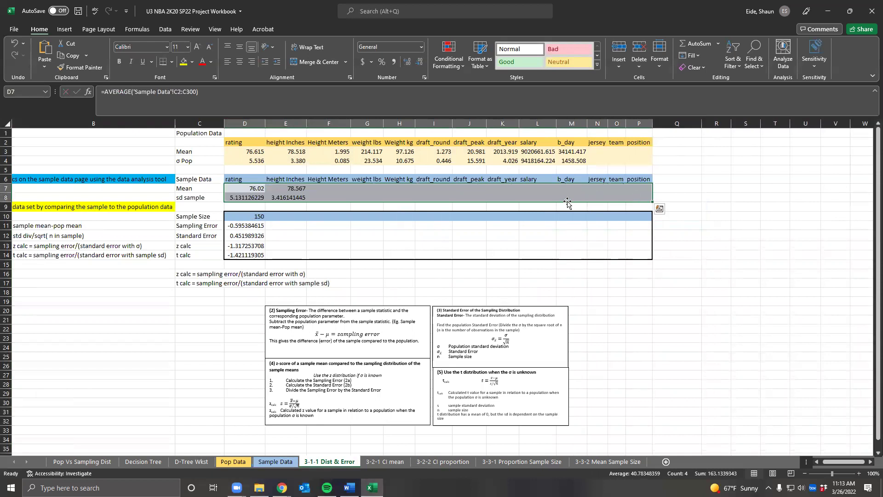
left_click(419, 62)
left_click(407, 62)
left_click(407, 61)
left_click(407, 61)
left_click(341, 190)
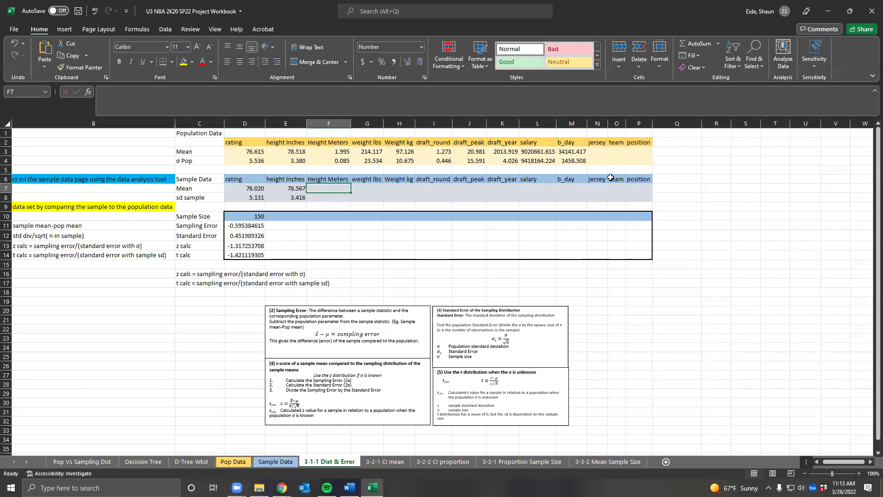
Look over the Sample Data sheet and check the rating column's sample size formula in D10 of 3-1-1 Dist & Error.
left_click(290, 462)
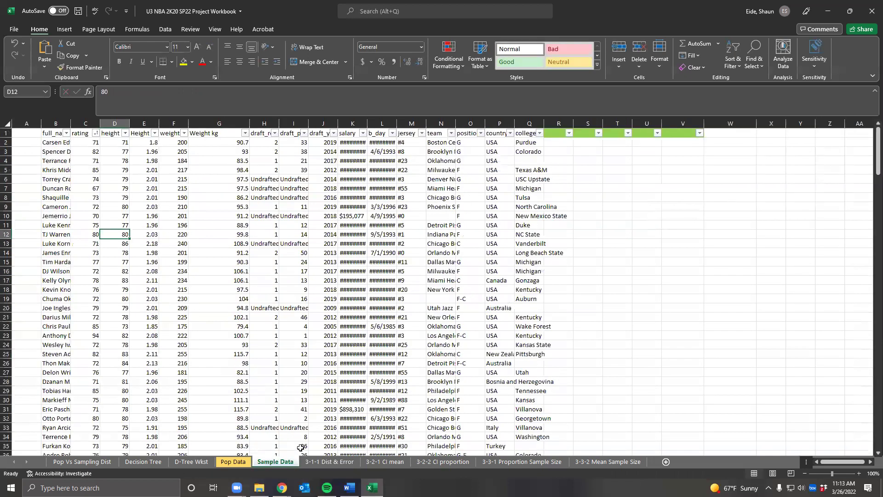
left_click(317, 462)
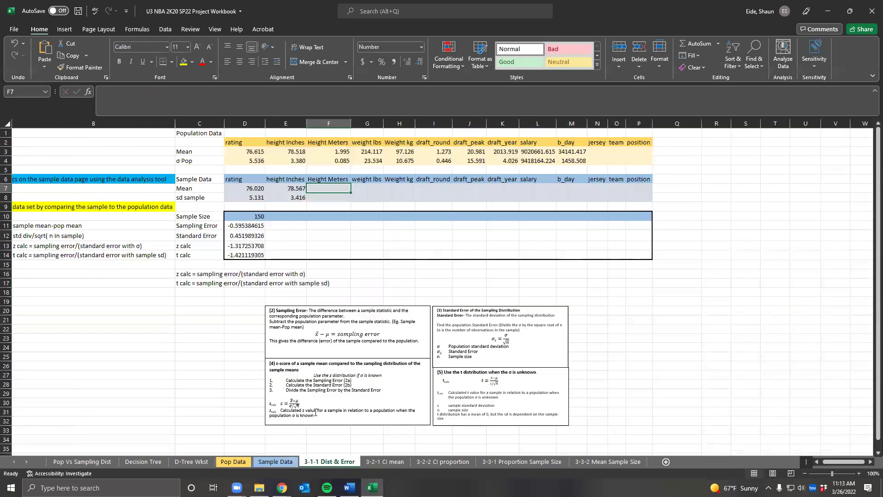
left_click(283, 217)
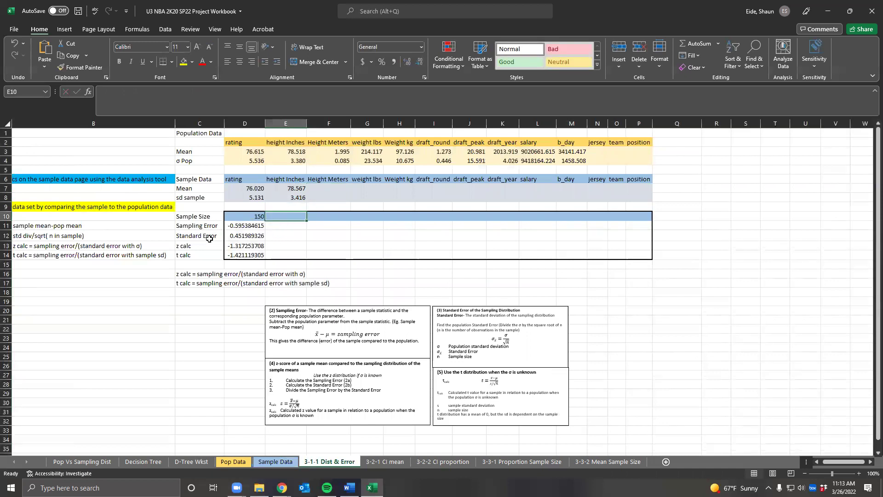
left_click(233, 216)
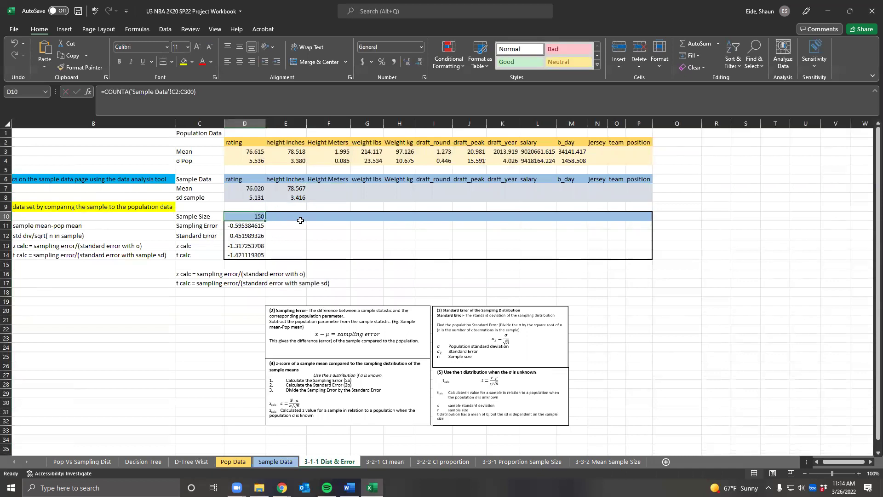
Count the height Inches sample size in E10 with COUNTA over Sample Data D2:D151.
left_click(294, 216)
type("=")
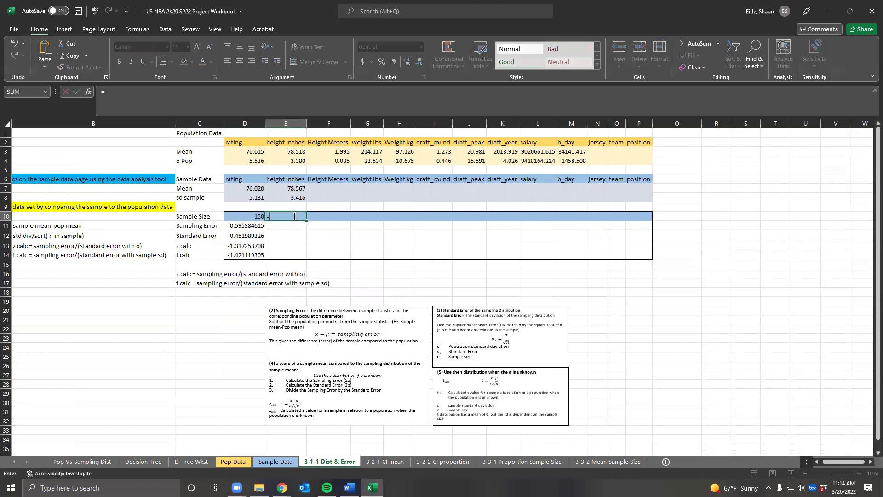
type("countA(")
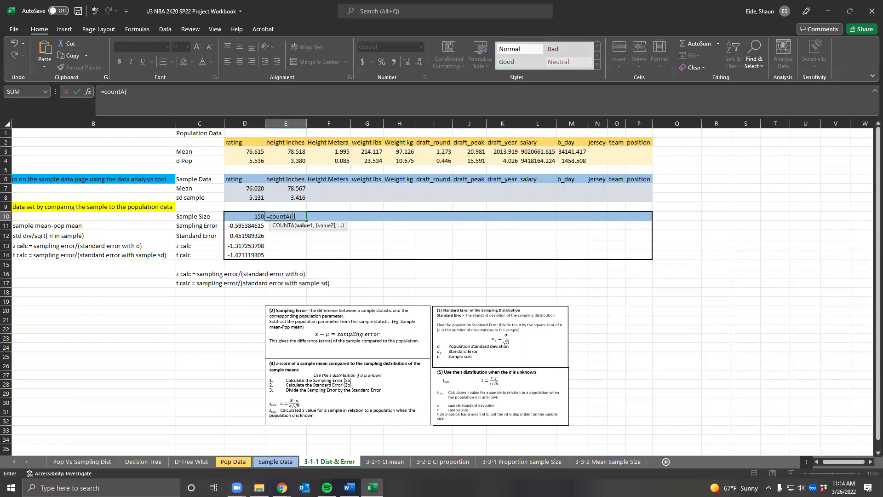
key("BackSpace")
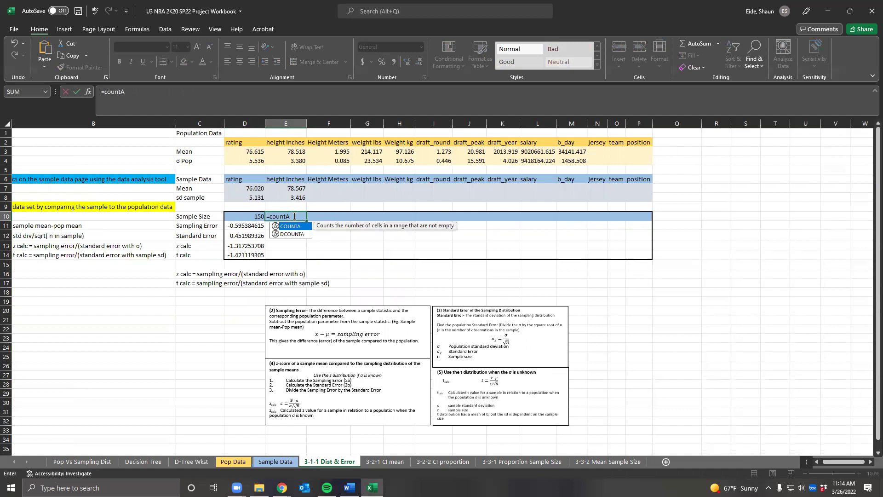
type("(")
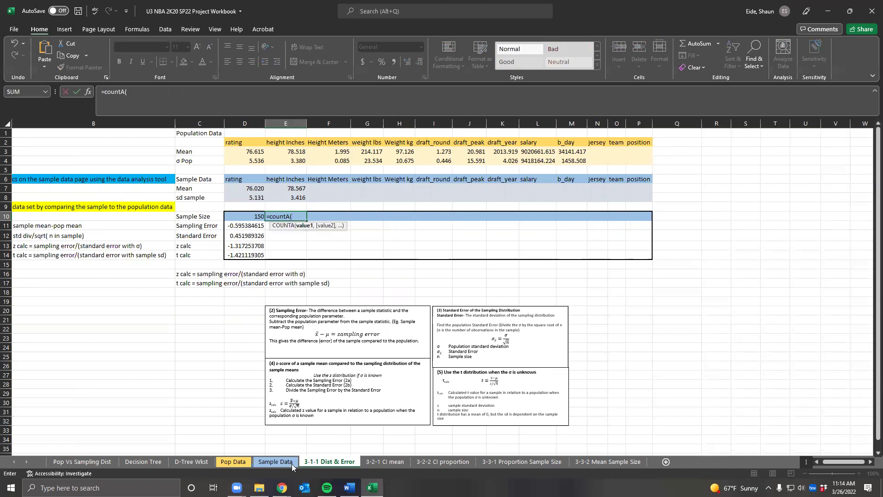
left_click(275, 462)
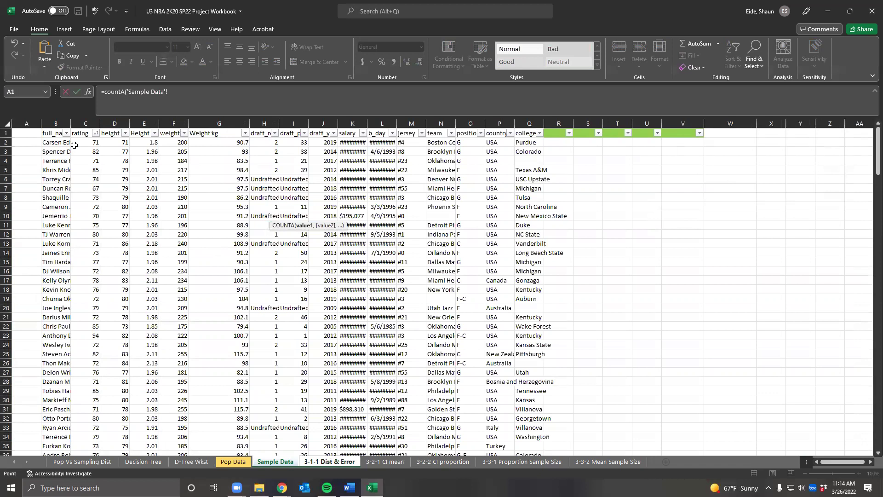
left_click(115, 139)
key("ctrl+shift+Down")
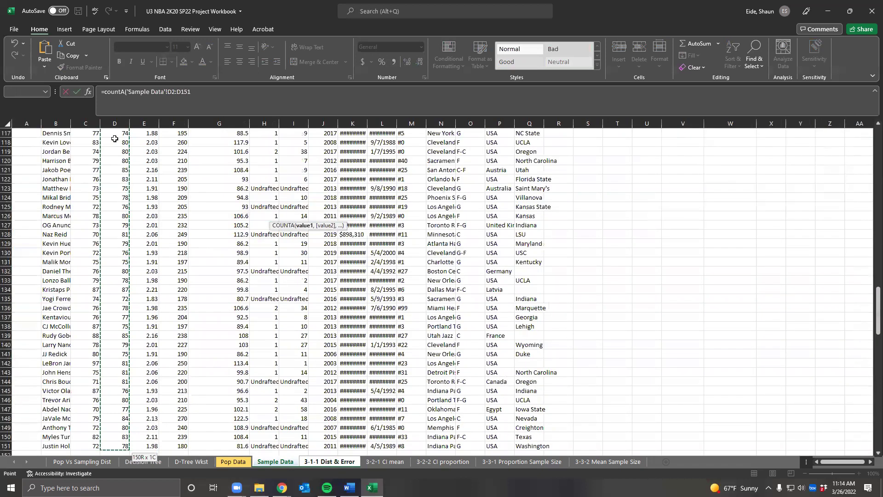
type(")")
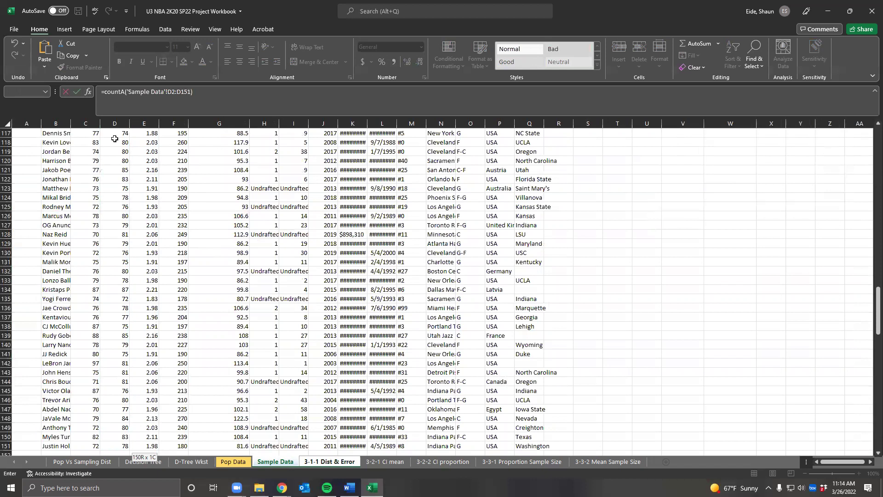
key("Return")
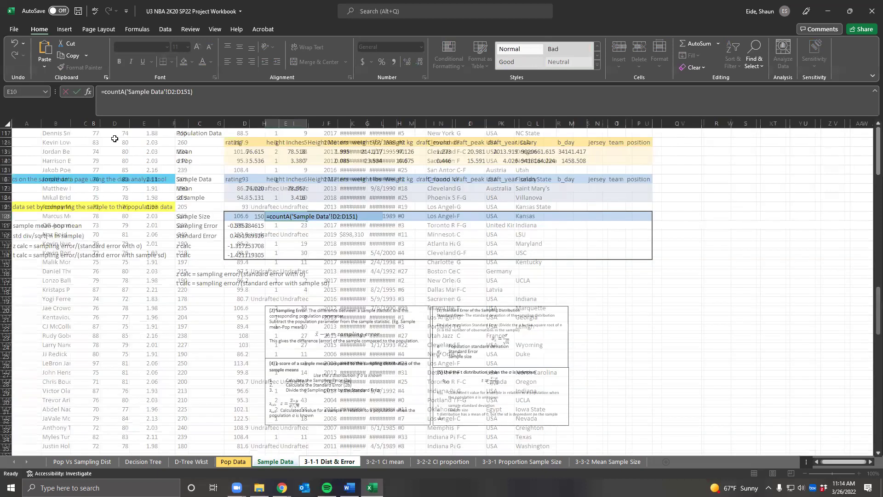
left_click(296, 216)
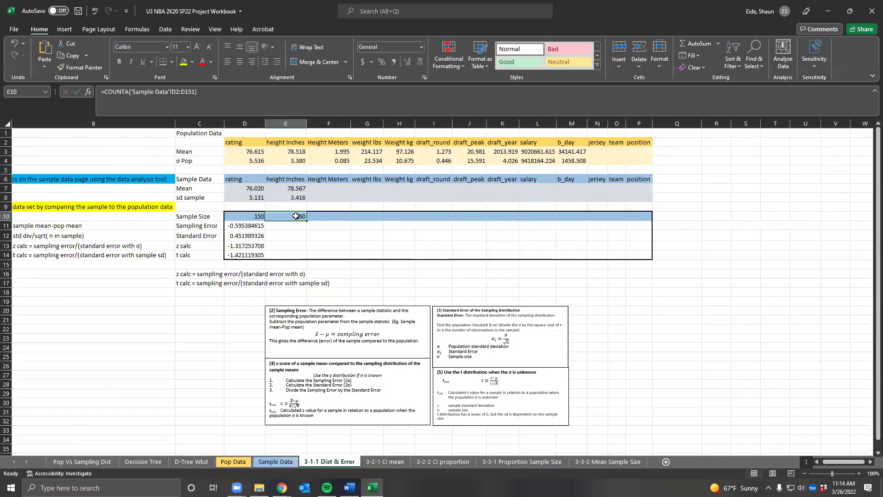
Inspect the jersey, team and position columns of the sample table, and view the D-Tree Wkst and Sample Data sheets.
left_click(643, 187)
left_click(598, 180)
left_click(622, 180)
left_click(191, 461)
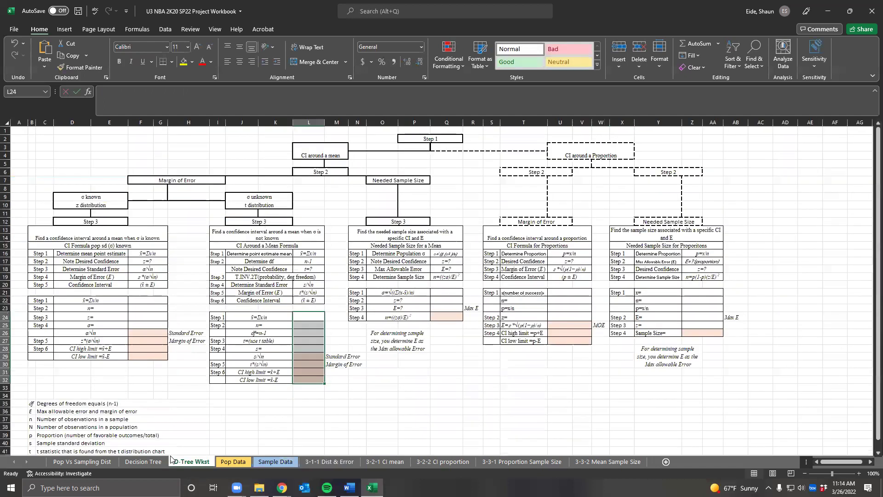
left_click(275, 461)
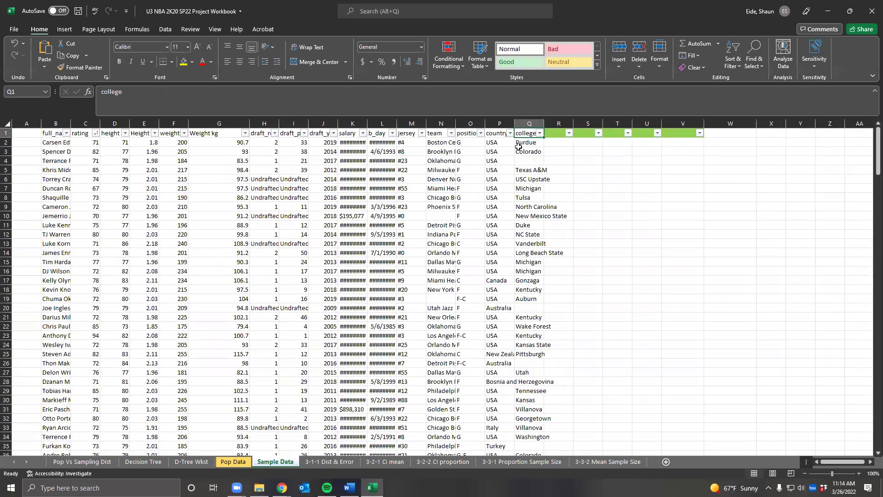
Count the college column's entries in F10 of 3-1-1 Dist & Error with COUNTA over Sample Data Q2:Q151.
left_click(327, 462)
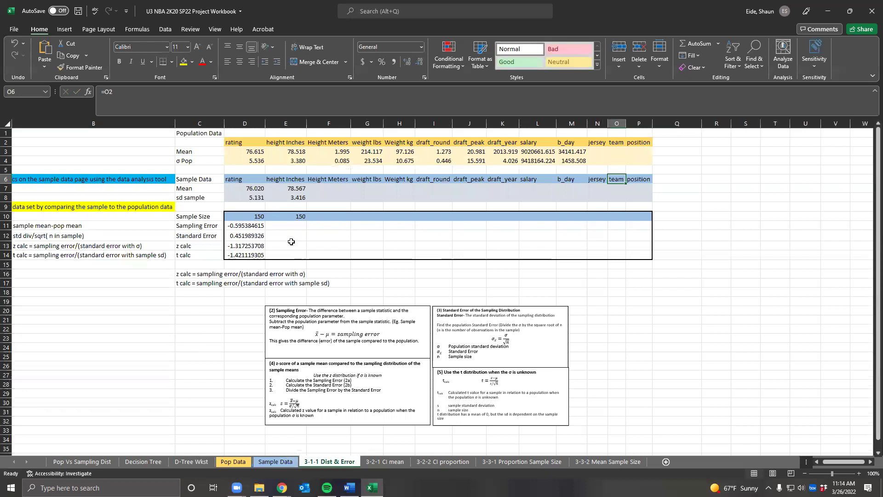
left_click(311, 215)
type("=")
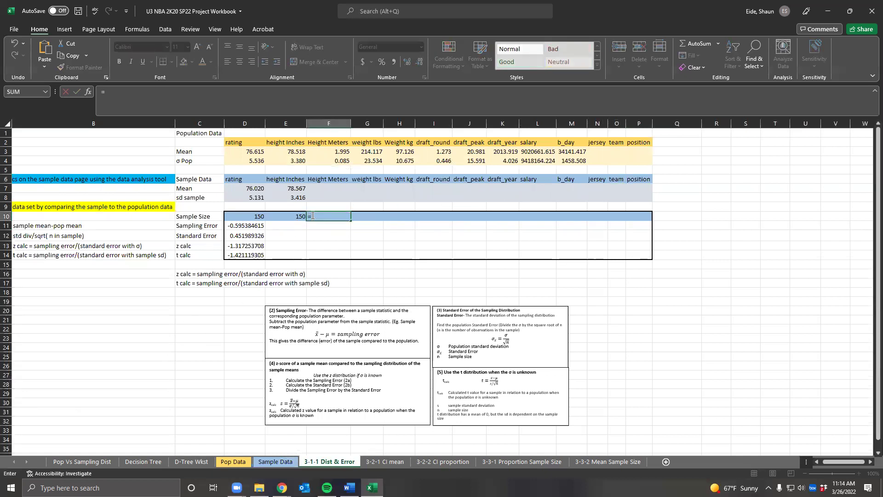
type("counta(")
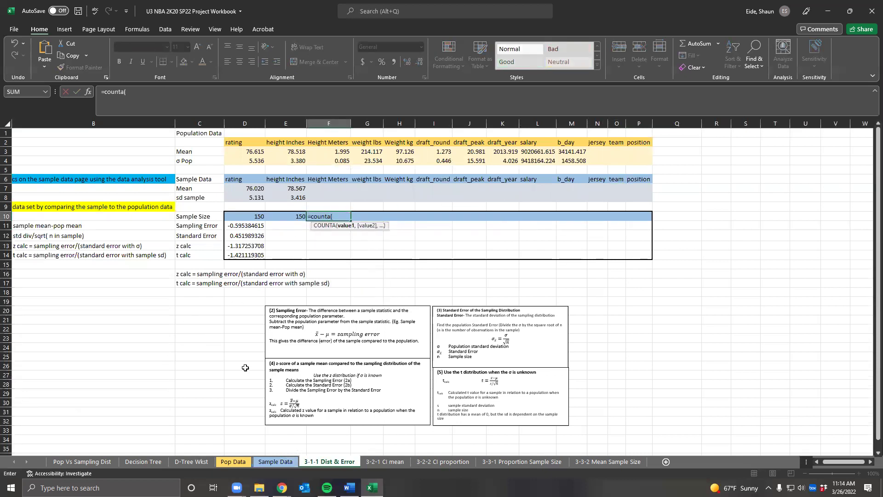
left_click(275, 462)
left_click(534, 142)
left_click_drag(534, 141, 534, 391)
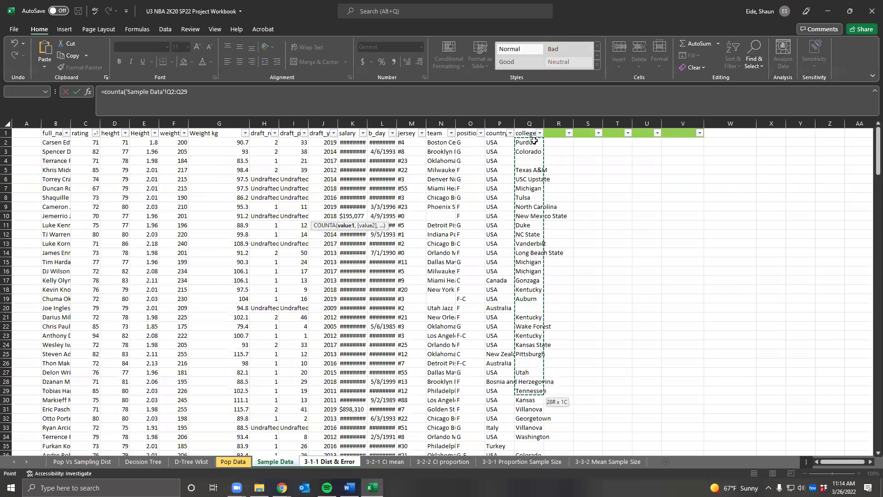
key("shift+Down")
key("shift+Down")
key("shift+Down")
key("shift+Down")
key("shift+Down")
key("shift+Down")
key("shift+Down")
key("shift+Down")
key("shift+Down")
key("shift+Down")
key("shift+Down")
key("shift+Down")
key("shift+Down")
key("shift+Down")
key("shift+Down")
key("shift+Down")
key("shift+Down")
key("shift+Down")
key("shift+Down")
key("shift+Down")
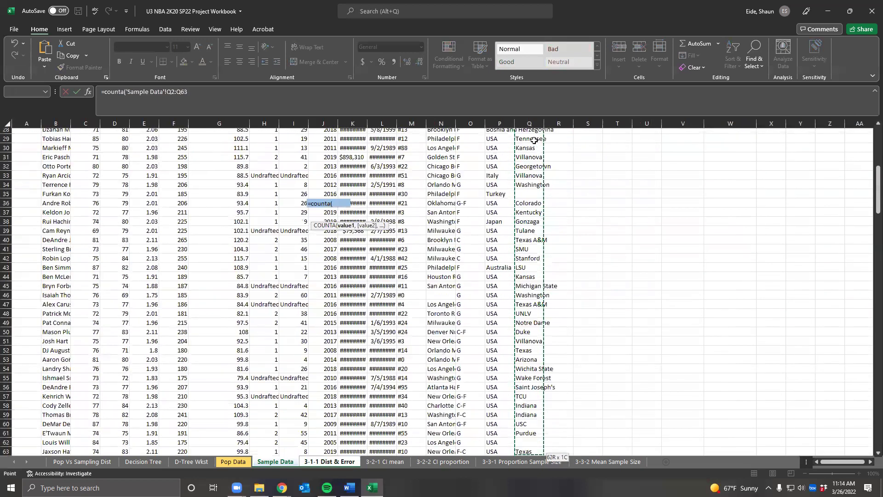
key("shift+Down")
key("shift+Down")
key("shift+Down")
key("shift+Down")
key("shift+Down")
key("shift+Down")
key("shift+Down")
key("shift+Down")
key("shift+Down")
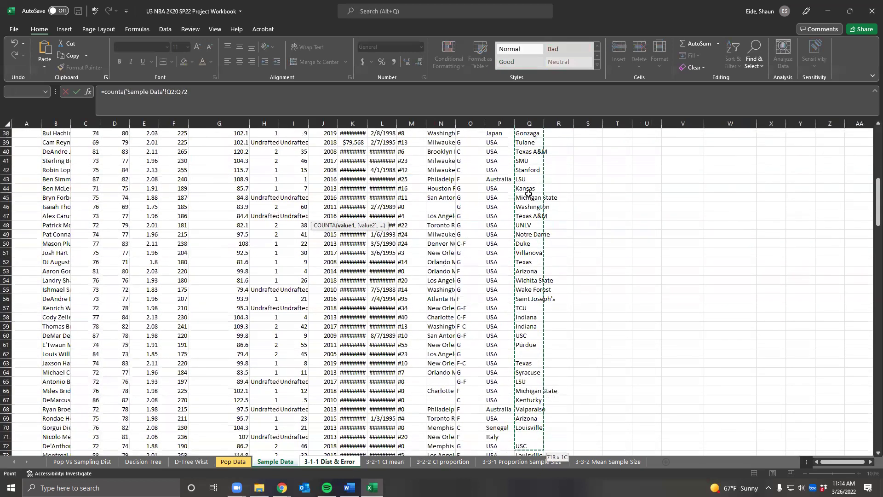
scroll(532, 205, "up", 12)
left_click(528, 143)
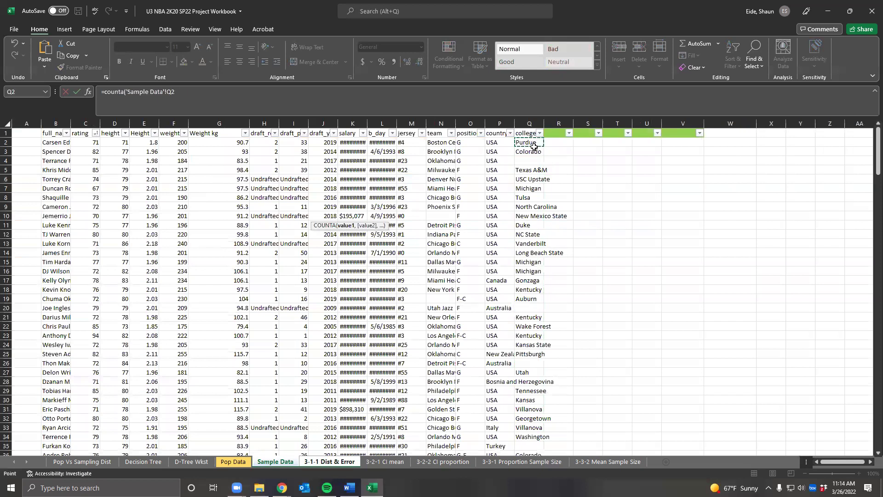
scroll(506, 193, "down", 16)
scroll(546, 228, "down", 20)
scroll(536, 276, "up", 7)
left_click(536, 218, "shift")
key("Return")
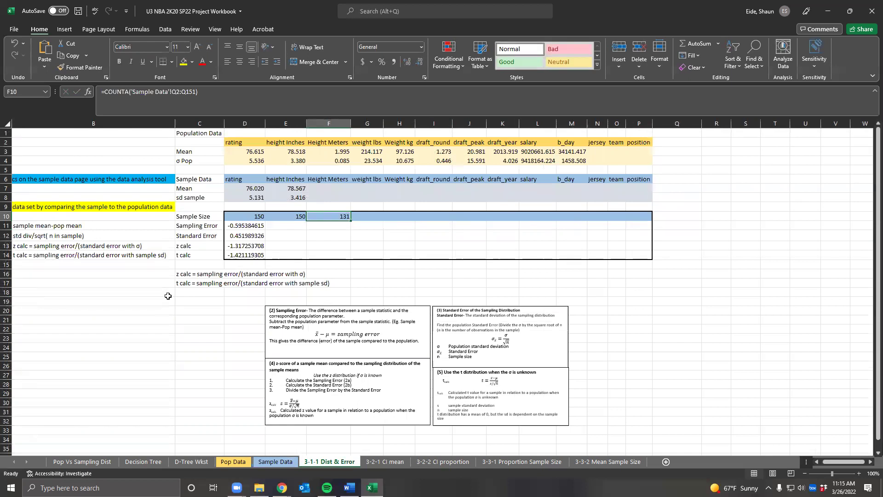
Clear the college count from F10.
key("Delete")
key("Down")
key("Left")
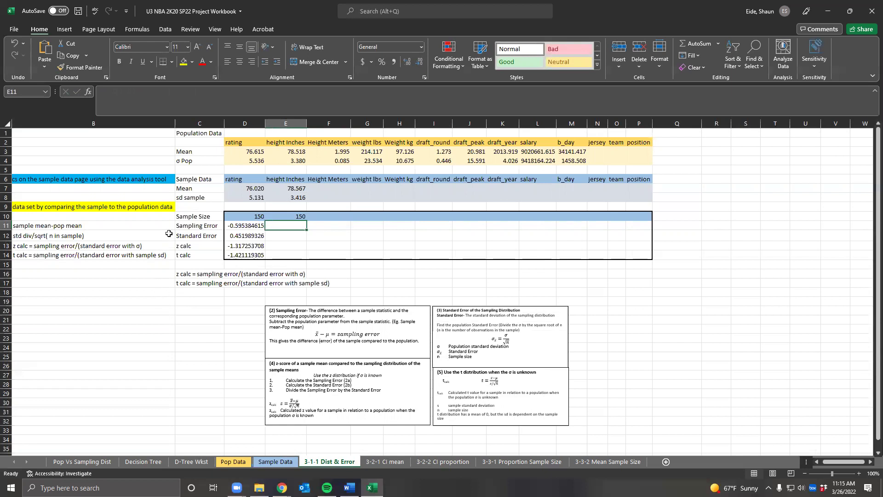
Review the sampling error, standard error, z calc and t calc labels alongside the height Inches population and sample statistics.
left_click(207, 227)
left_click(216, 235)
left_click(204, 248)
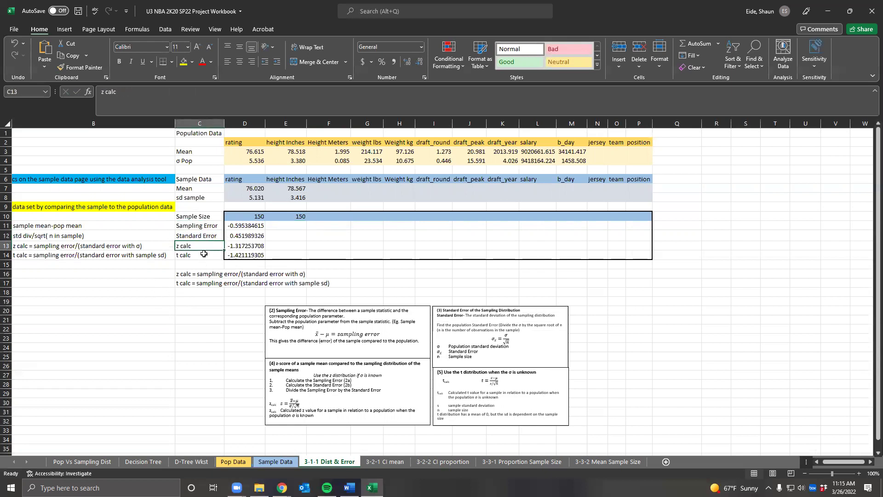
left_click(296, 189)
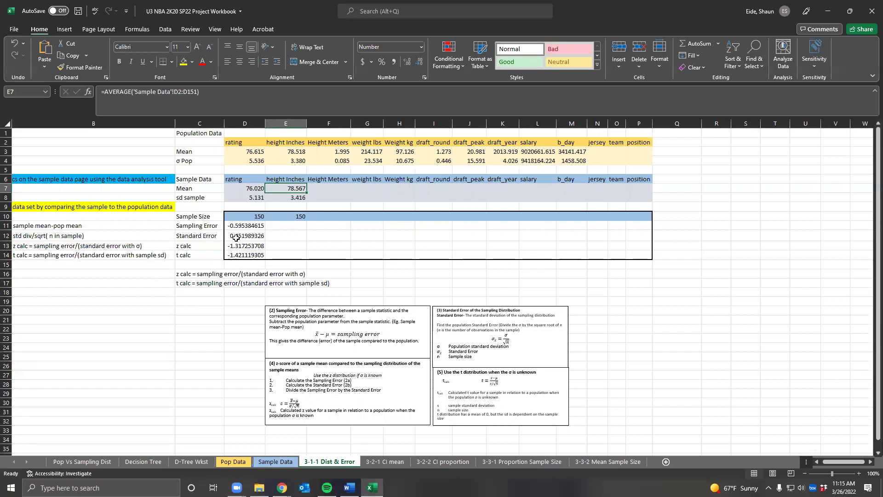
left_click(289, 151)
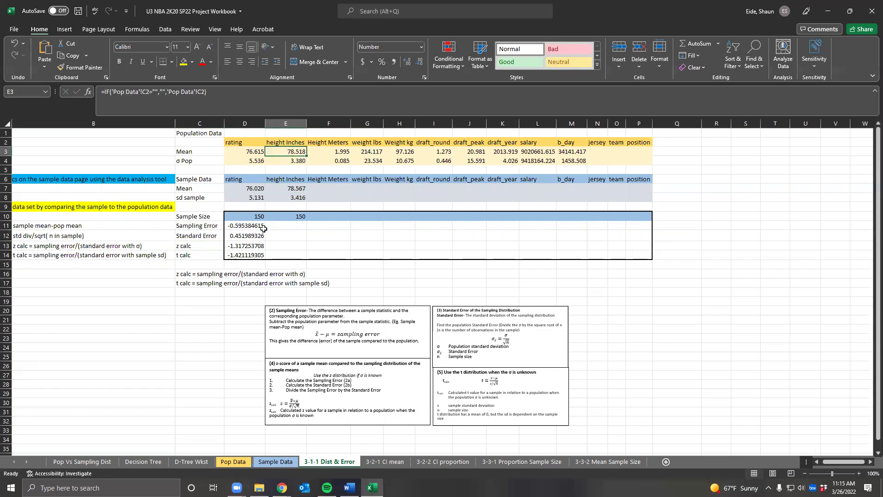
left_click(198, 254)
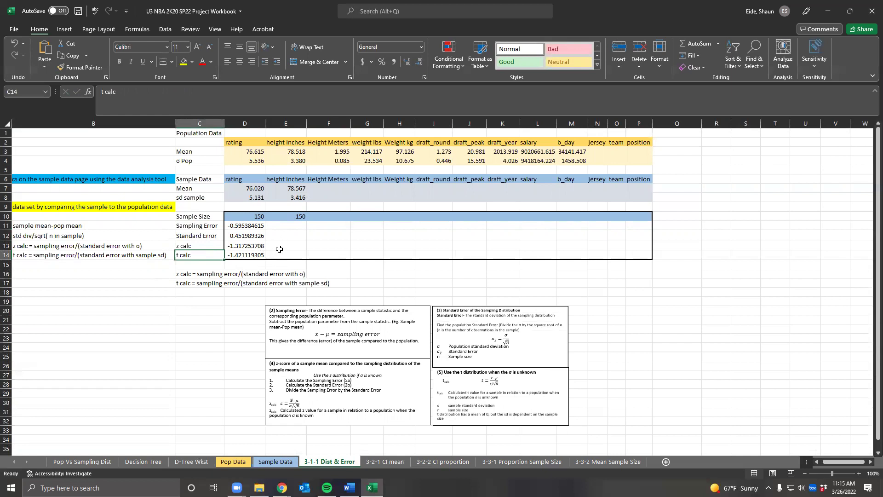
left_click(284, 186)
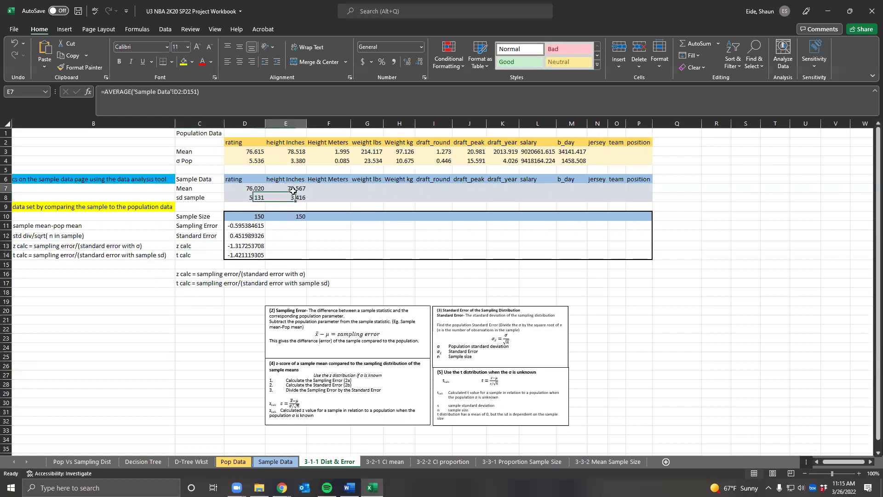
left_click(296, 160)
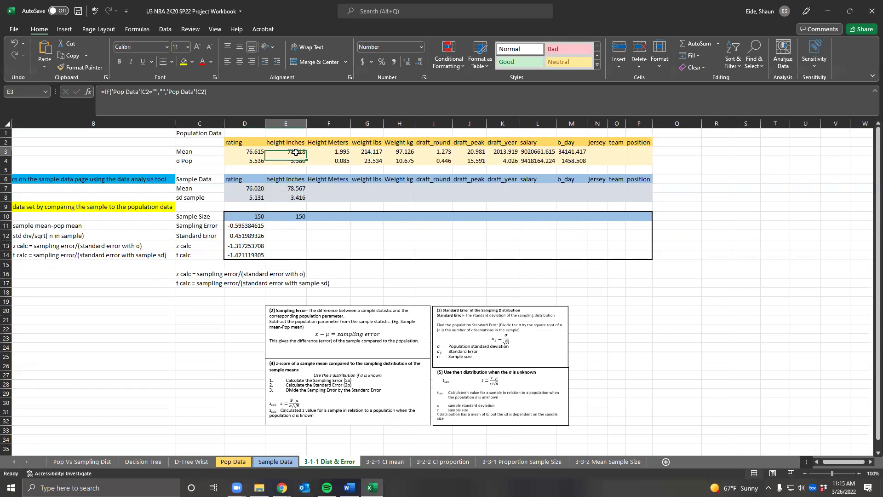
left_click(288, 200)
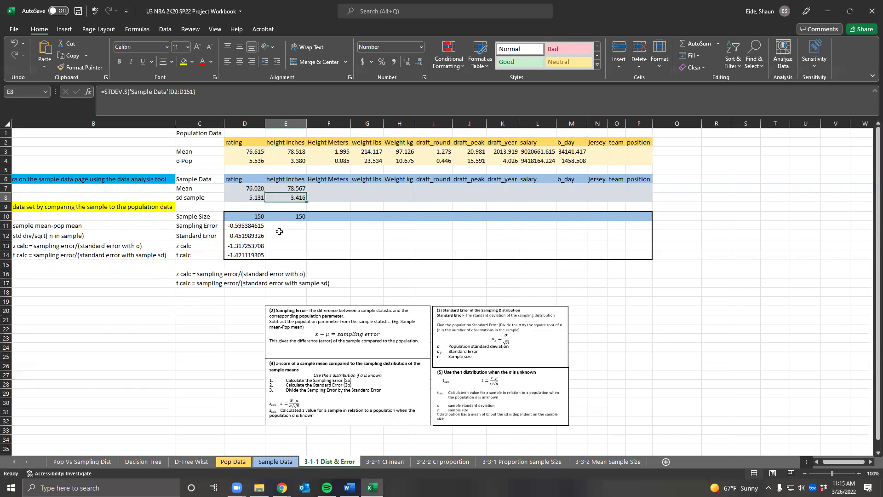
Calculate the height Inches sampling error in E11 as sample mean minus population mean, =E7-E3.
left_click(295, 224)
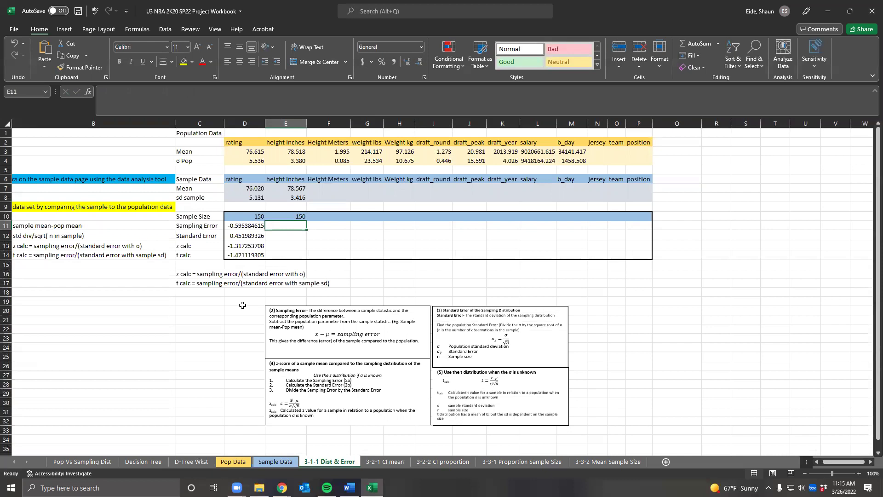
type("=")
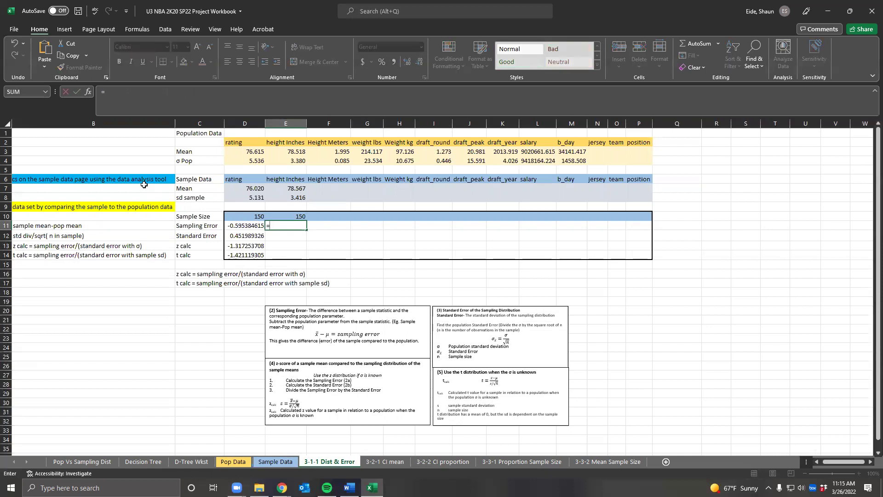
left_click(293, 188)
type("-")
left_click(294, 152)
key("Return")
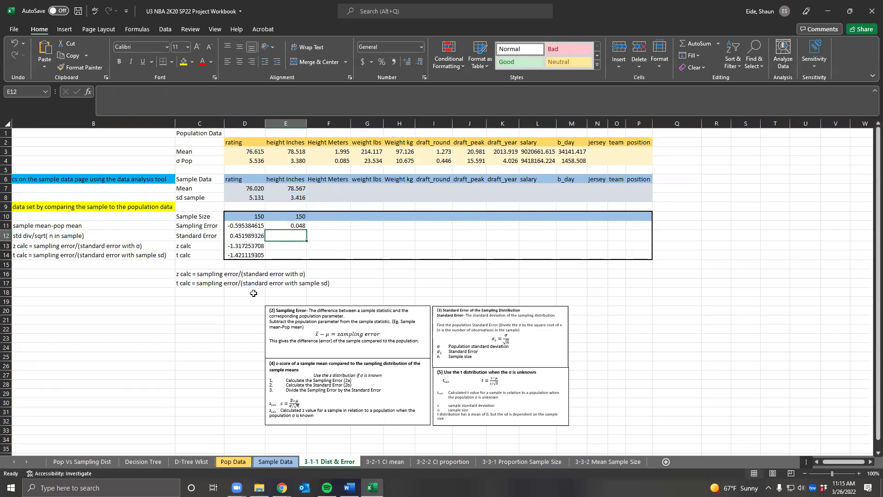
Calculate the height Inches standard error in E12 from the population standard deviation and sample size, =E4/SQRT(E10).
type("=")
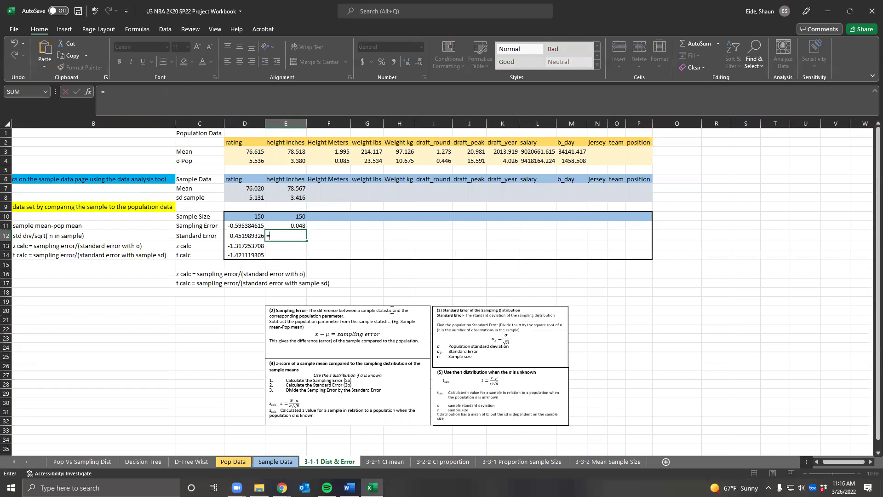
left_click(291, 159)
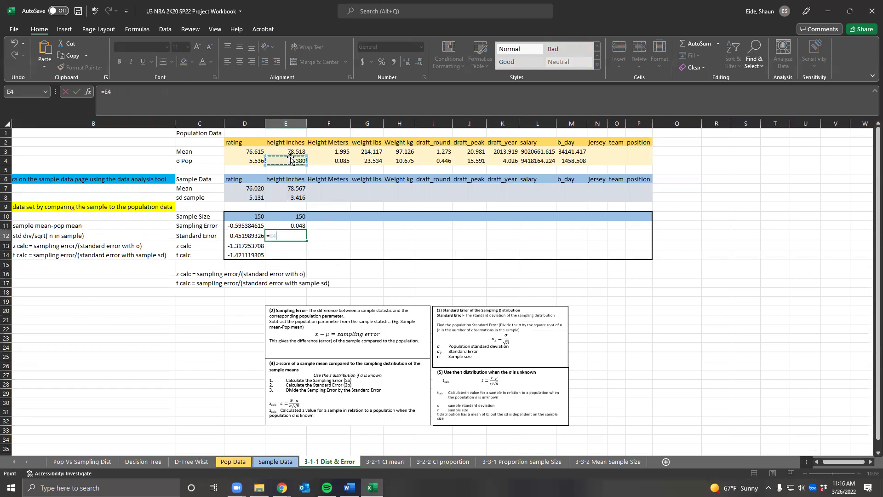
type("/sqrt(")
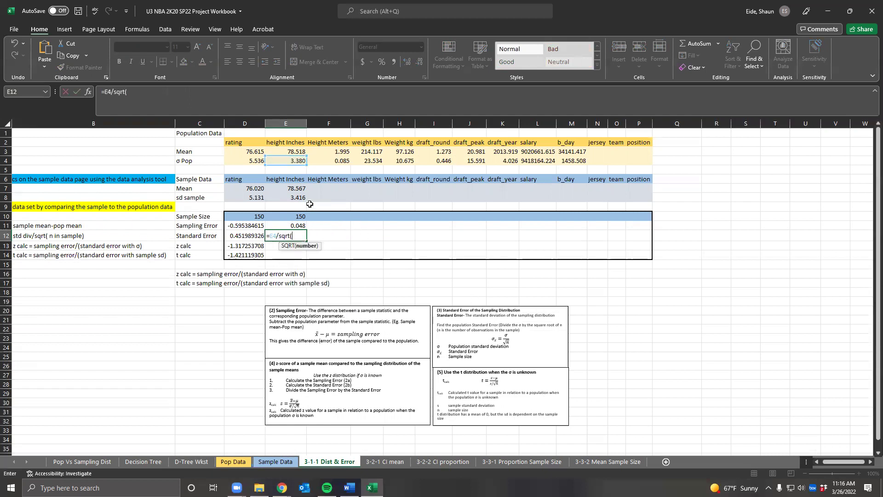
left_click(298, 217)
type(")")
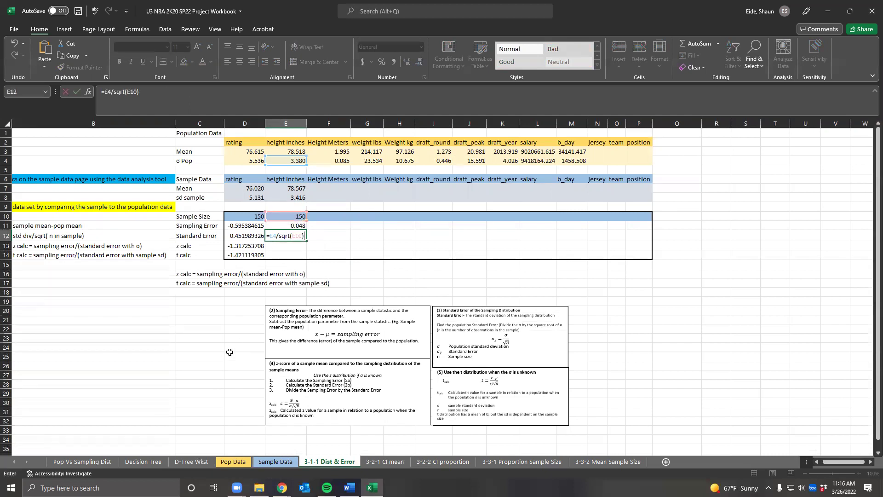
key("Return")
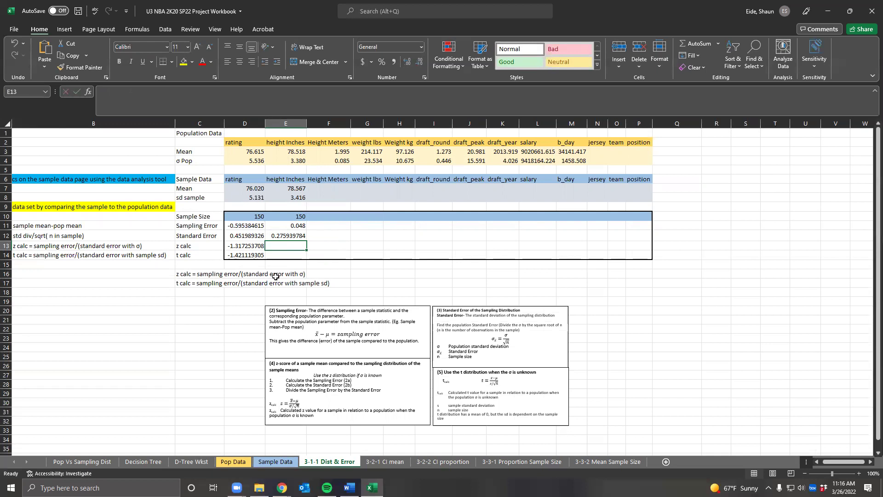
Calculate the height Inches z calc in E13 by dividing sampling error by standard error, =E11/E12.
type("=")
left_click(274, 226)
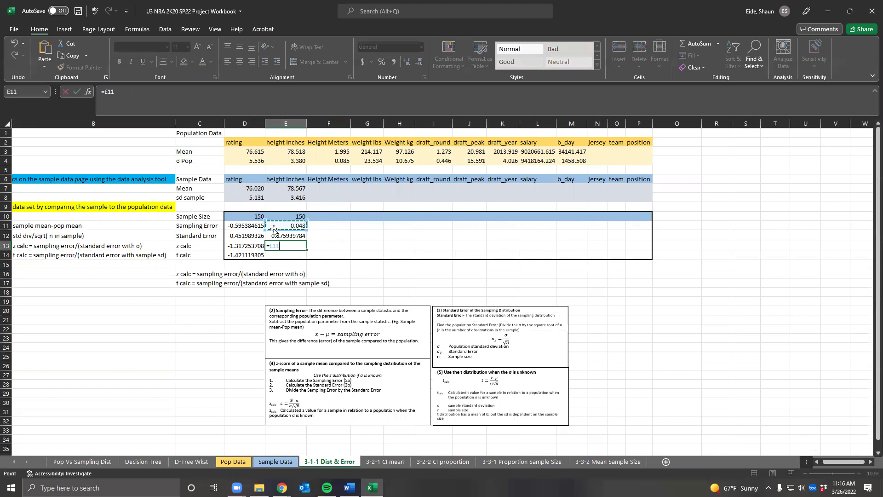
type("/")
left_click(277, 236)
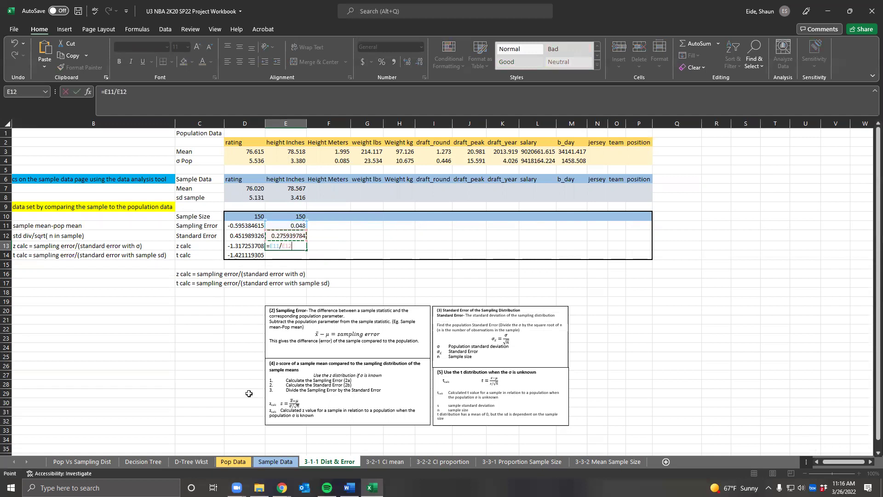
key("Return")
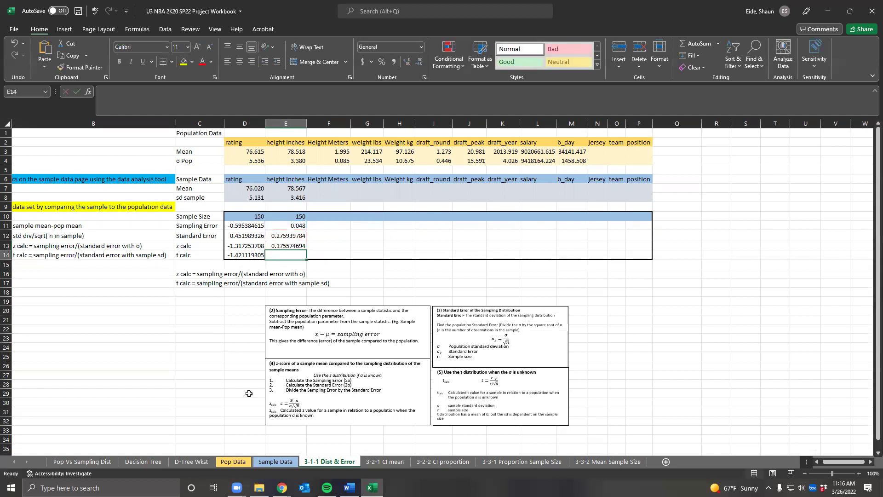
Format the error and test statistic cells D11:P14 to three decimal places.
left_click_drag(294, 235, 294, 246)
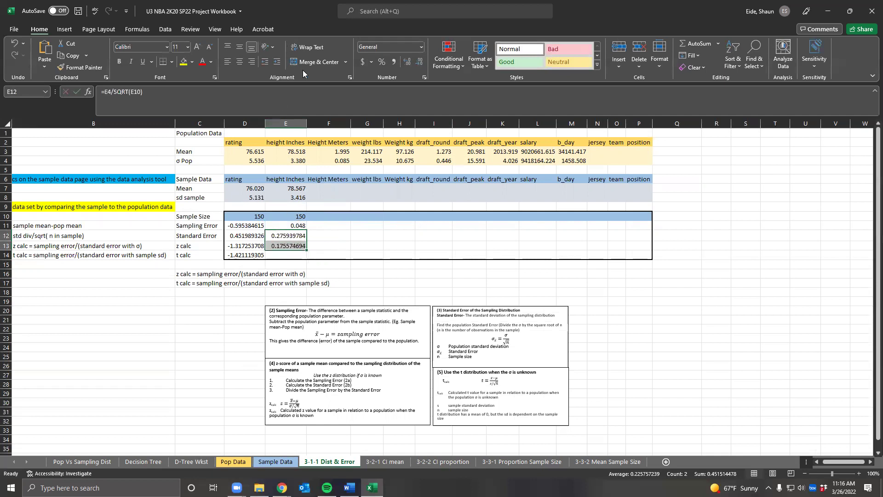
left_click_drag(241, 216, 658, 266)
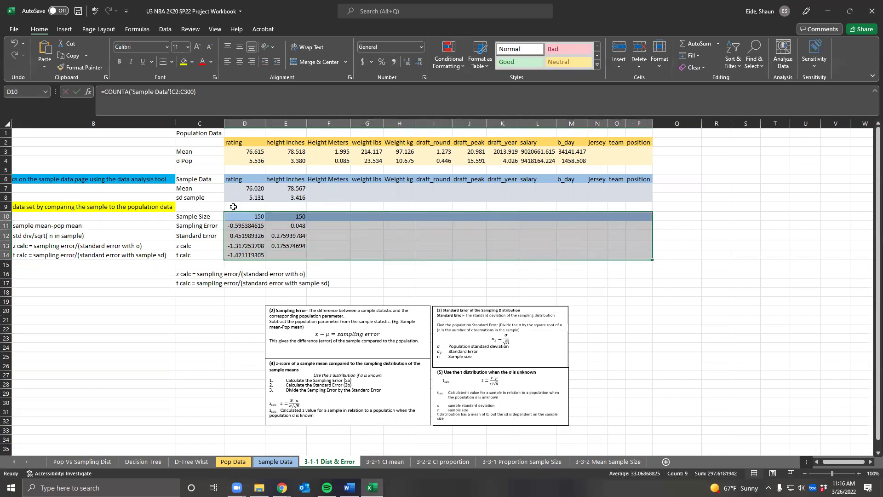
left_click(238, 232)
left_click_drag(237, 225, 640, 254)
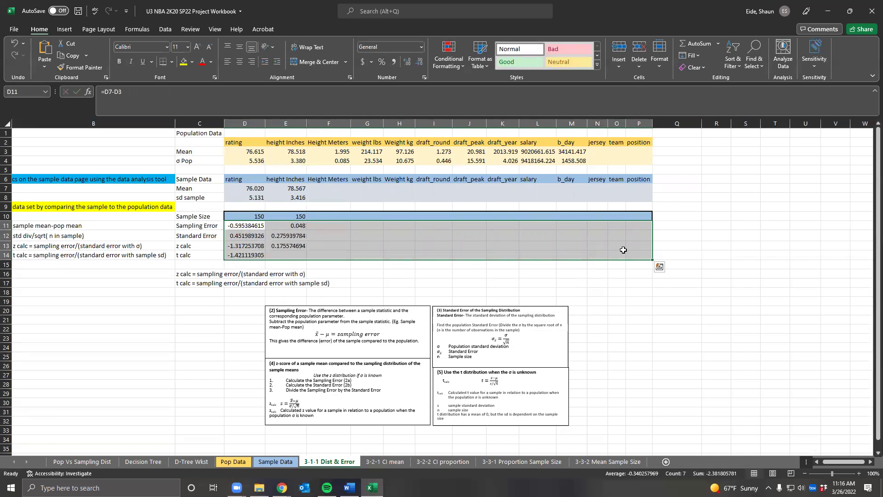
left_click(408, 62)
left_click(421, 63)
left_click(421, 63)
left_click(421, 63)
left_click(421, 63)
left_click(421, 63)
left_click(421, 63)
left_click(421, 63)
Autofit the widths of columns D through P to their contents.
left_click_drag(251, 123, 657, 169)
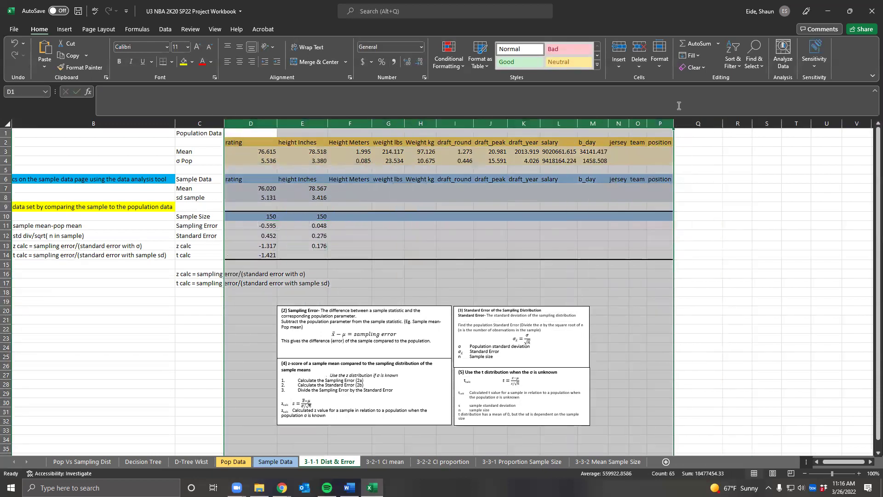
double_click(673, 123)
left_click(467, 265)
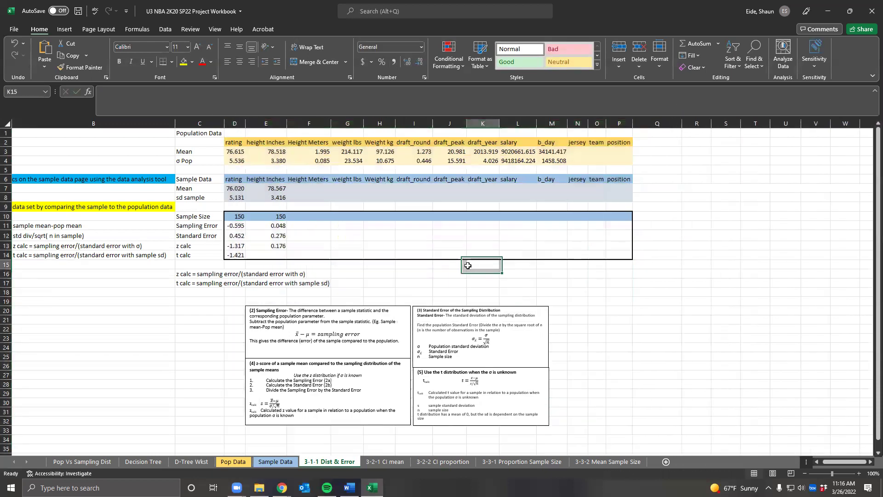
Calculate the height Inches t calc in E14 from the sampling error, sample standard deviation and sample size, =E11/(E8/SQRT(E10)).
left_click(271, 256)
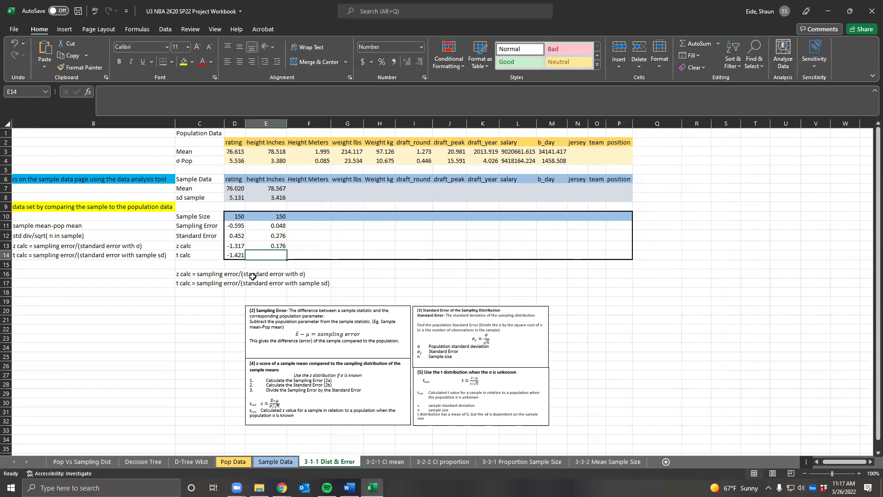
type("=")
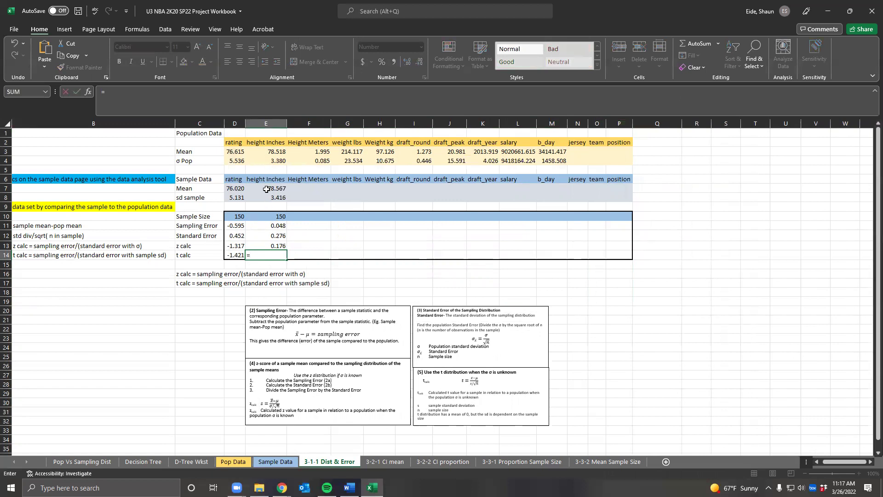
left_click(259, 227)
type("/(")
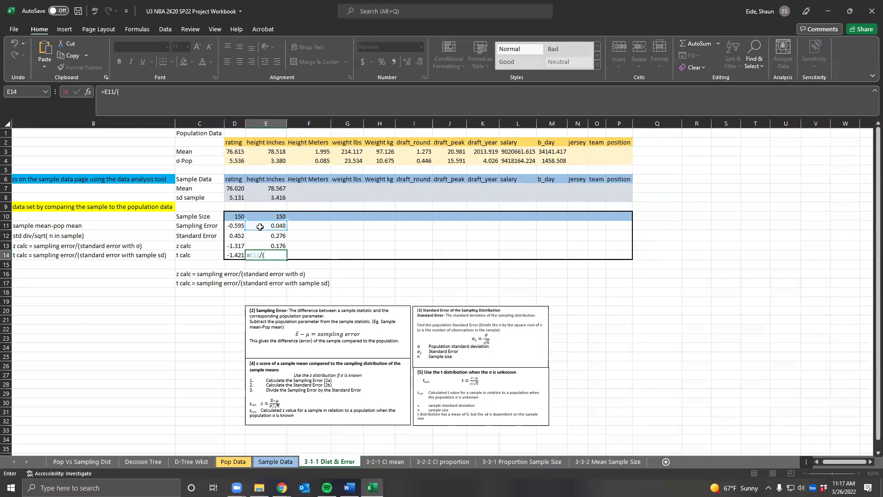
left_click(278, 197)
type("/sqrt(")
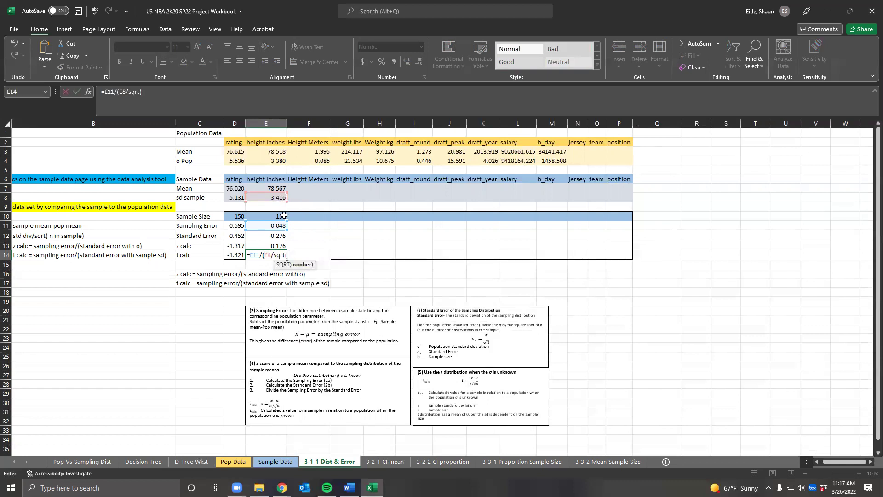
left_click(271, 216)
type(")")
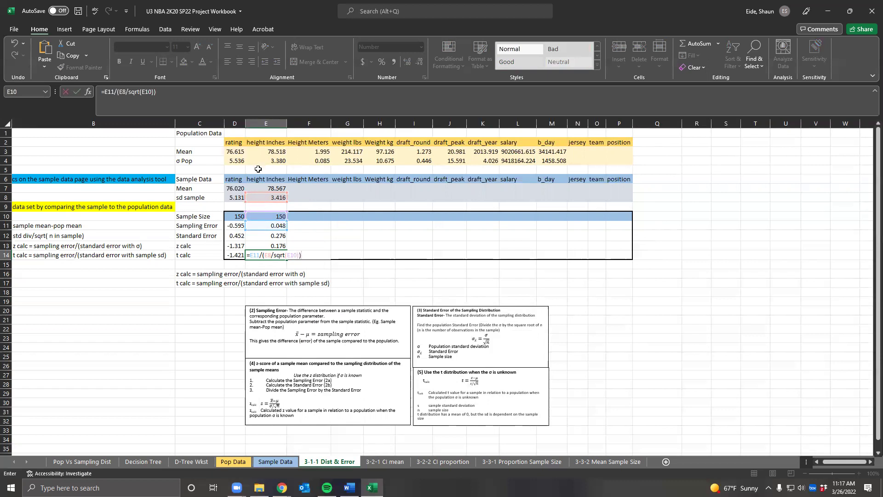
key("ctrl+Return")
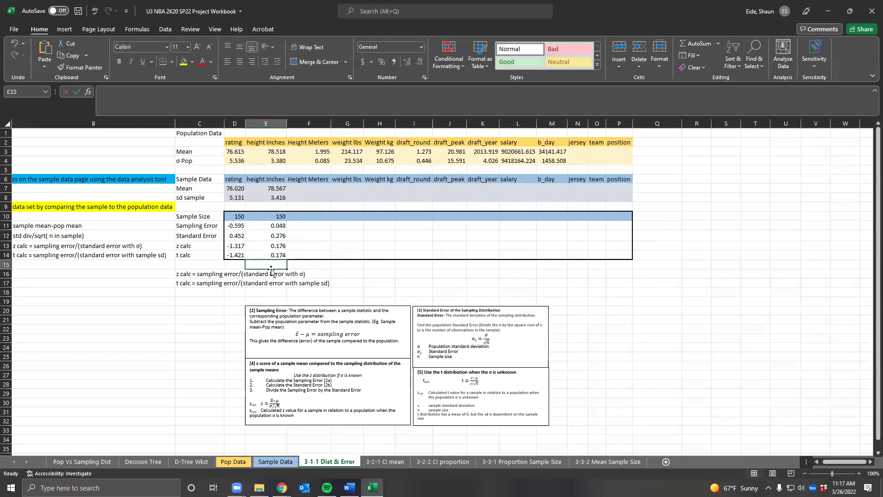
key("Up")
key("Down")
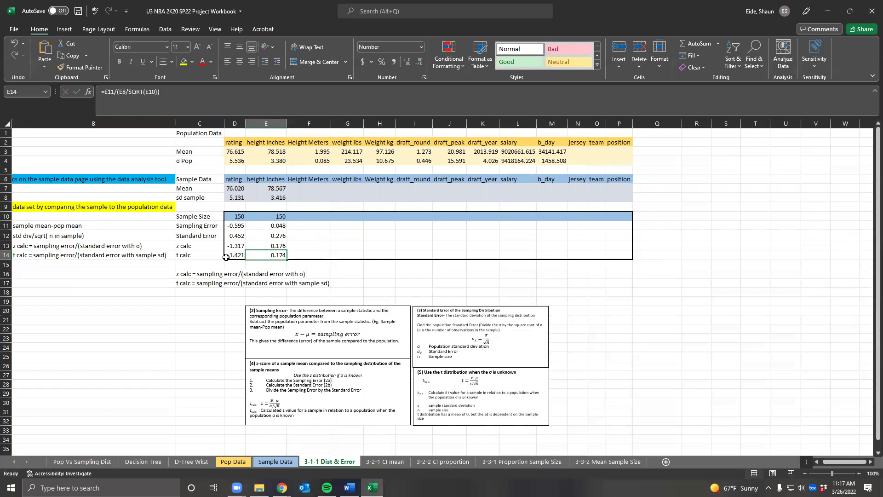
Open the 3-2-1 CI mean sheet and check how its means, standard deviations and sample sizes link to the 3-1-1 Dist & Error sheet.
left_click_drag(204, 224, 196, 255)
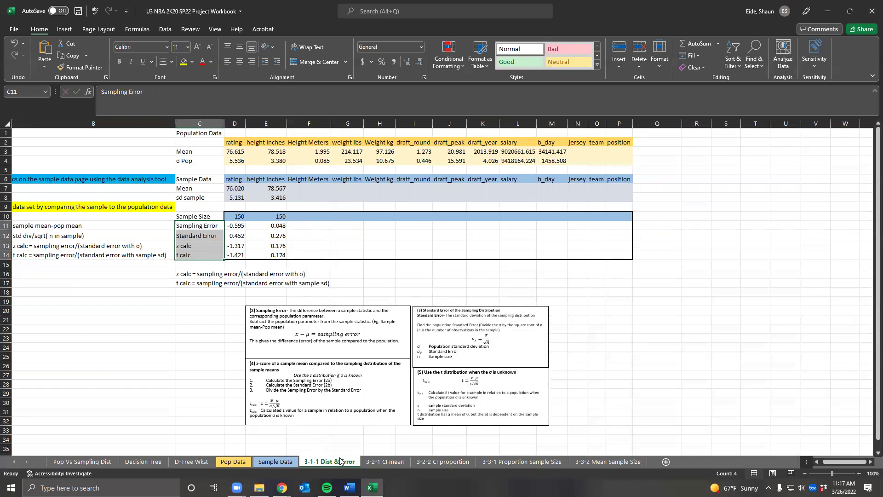
left_click(373, 462)
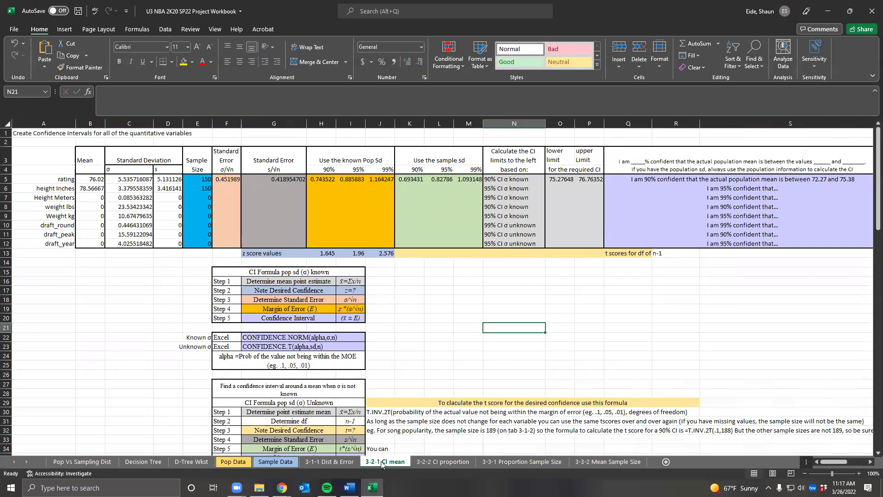
left_click(376, 347)
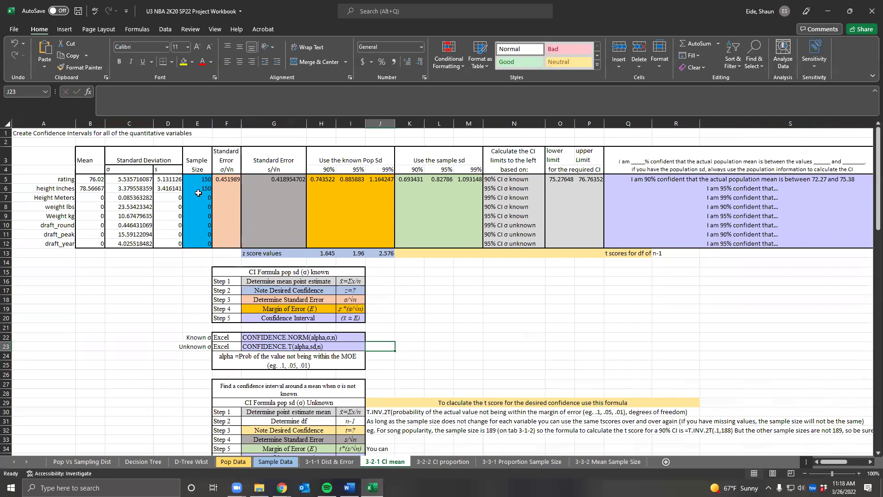
left_click_drag(89, 188, 203, 243)
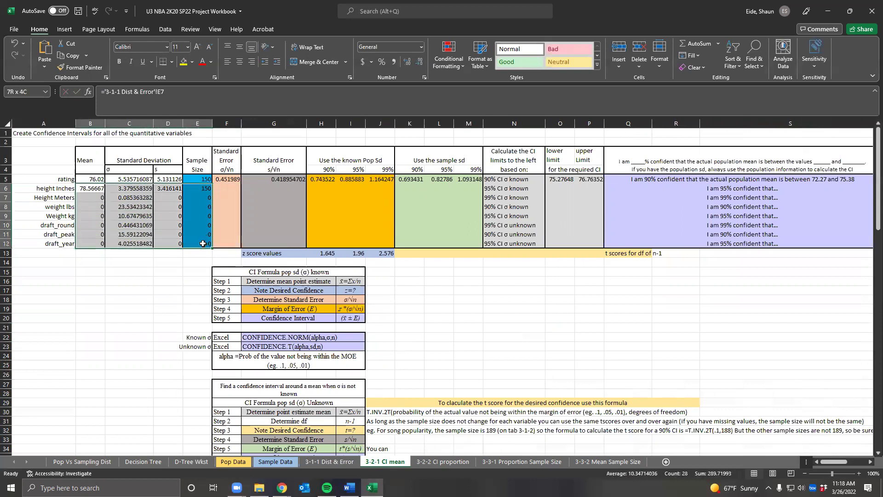
left_click(329, 462)
left_click_drag(227, 180, 609, 257)
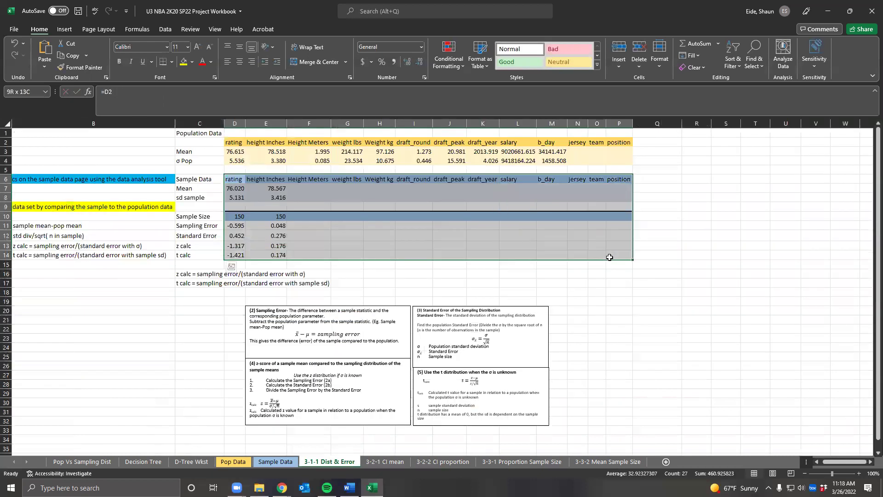
left_click(384, 461)
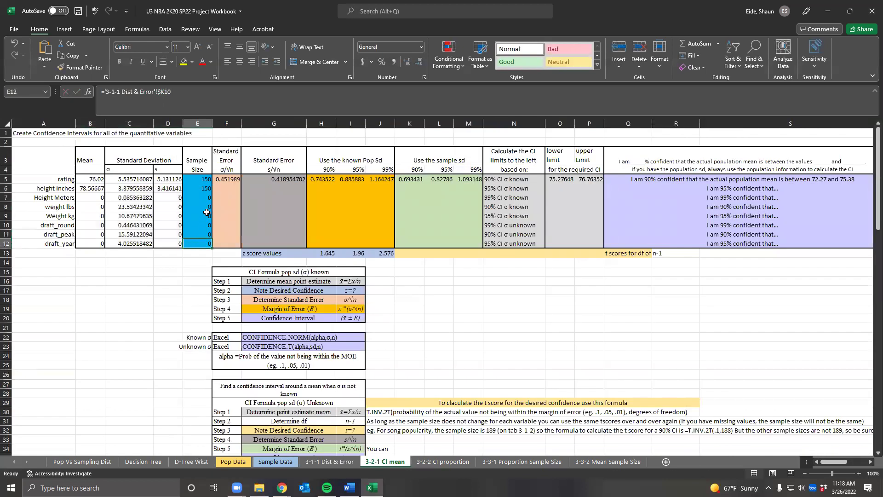
left_click(174, 197)
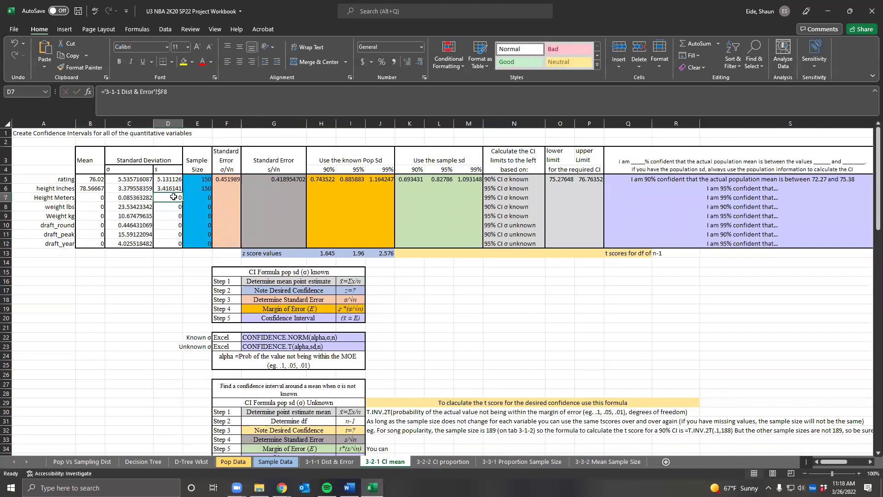
Calculate the height Inches standard error in F6 from the population standard deviation and sample size, =C6/SQRT(E6).
left_click_drag(50, 191, 230, 189)
left_click(231, 189)
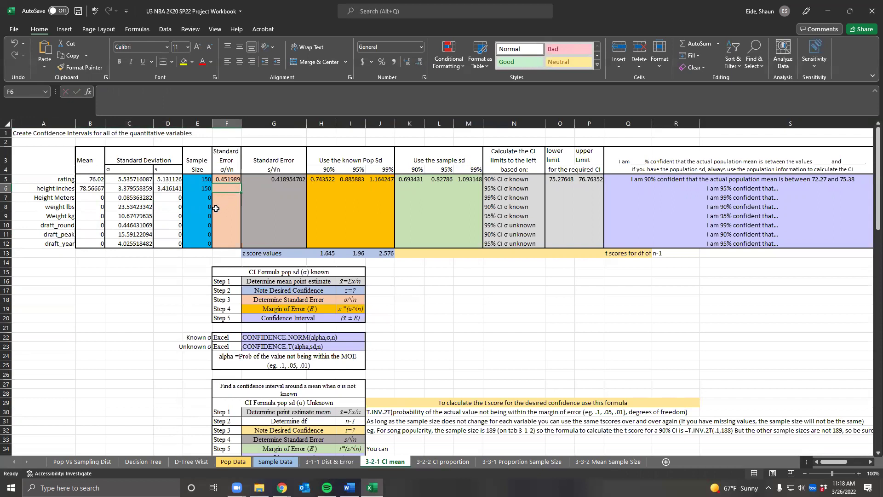
type("=")
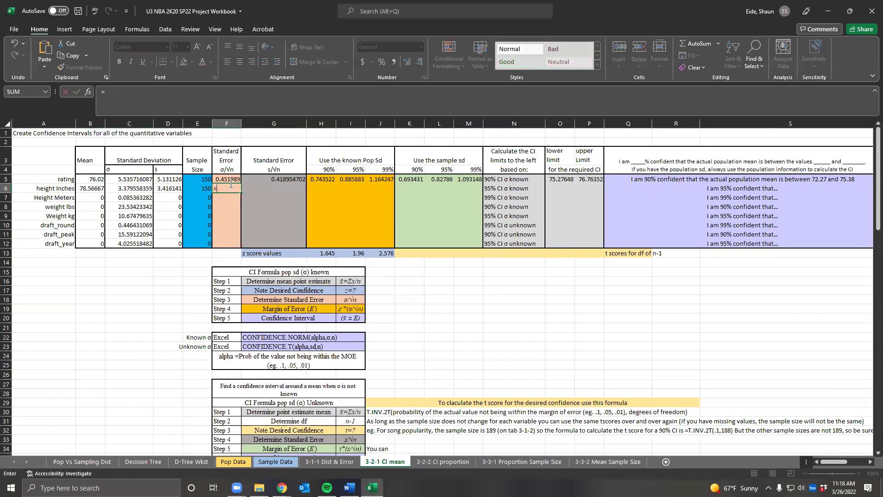
left_click(142, 188)
type("/sqrt(")
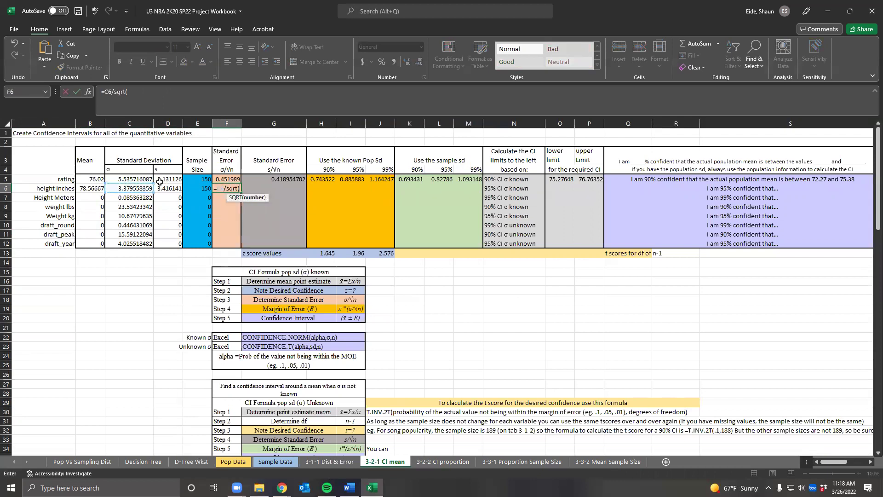
left_click(192, 188)
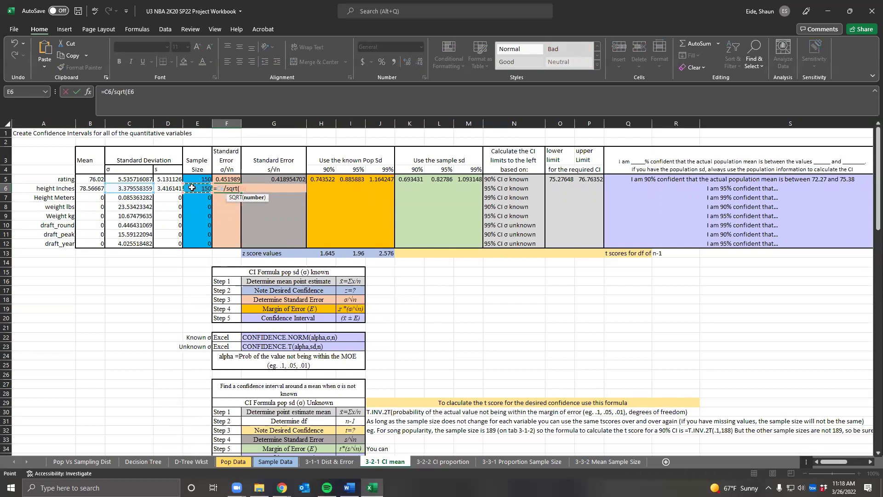
key("Return")
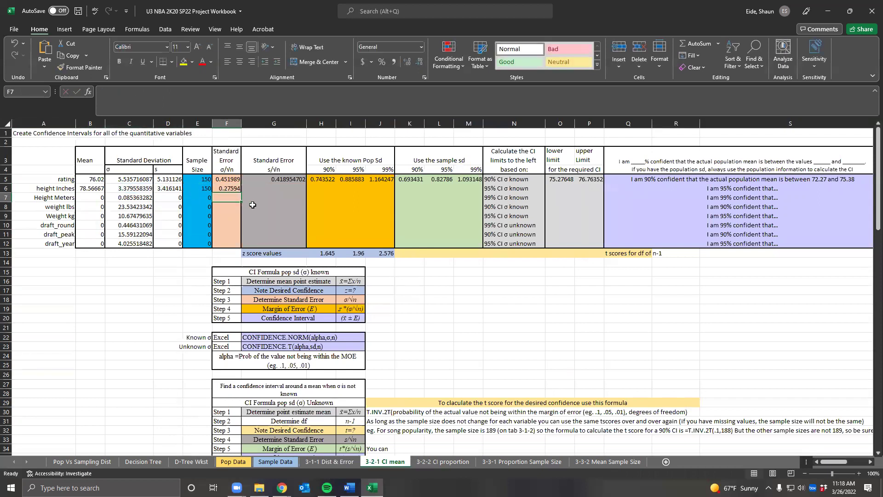
Calculate the height Inches standard error in G6 from the sample standard deviation and sample size, =D6/SQRT(E6).
left_click(258, 189)
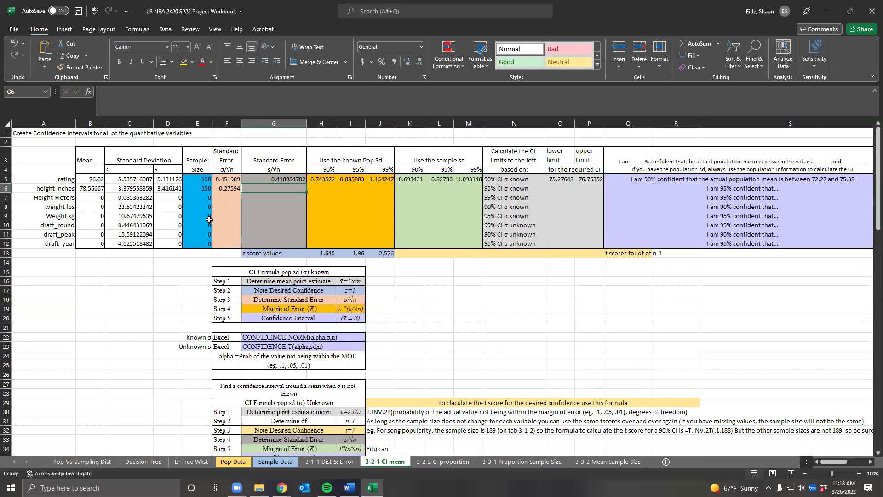
type("=")
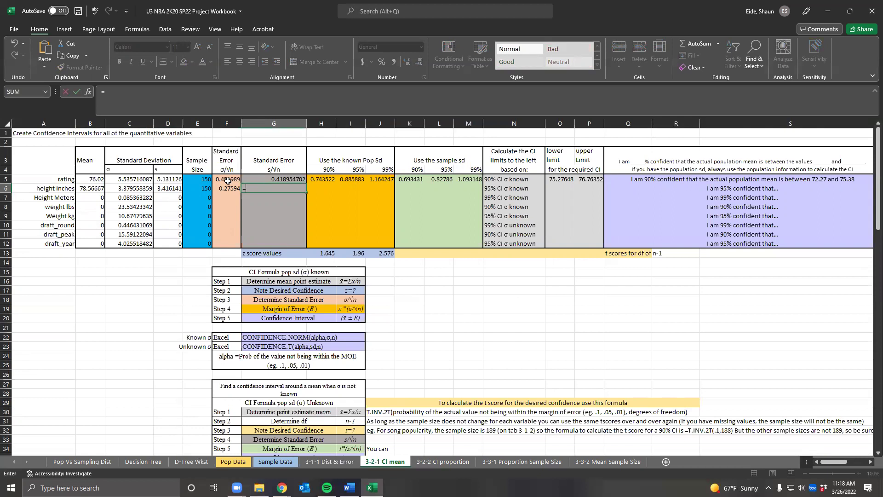
left_click(168, 188)
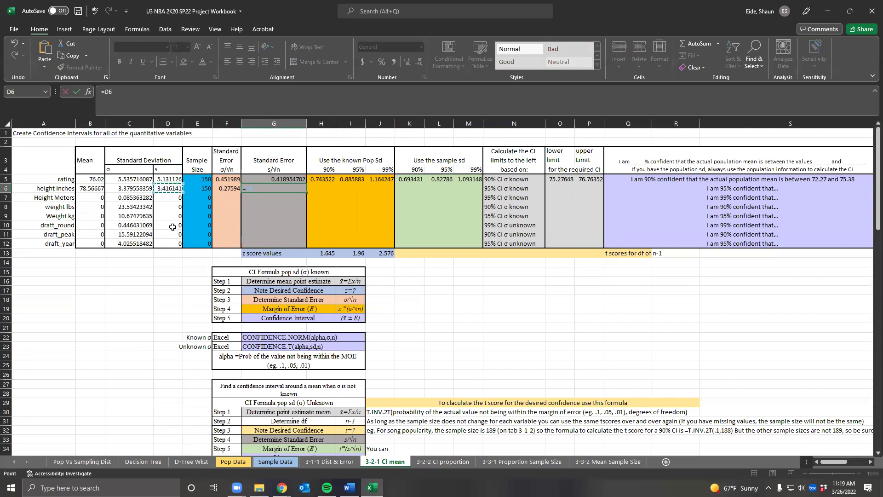
type("/sqrt(")
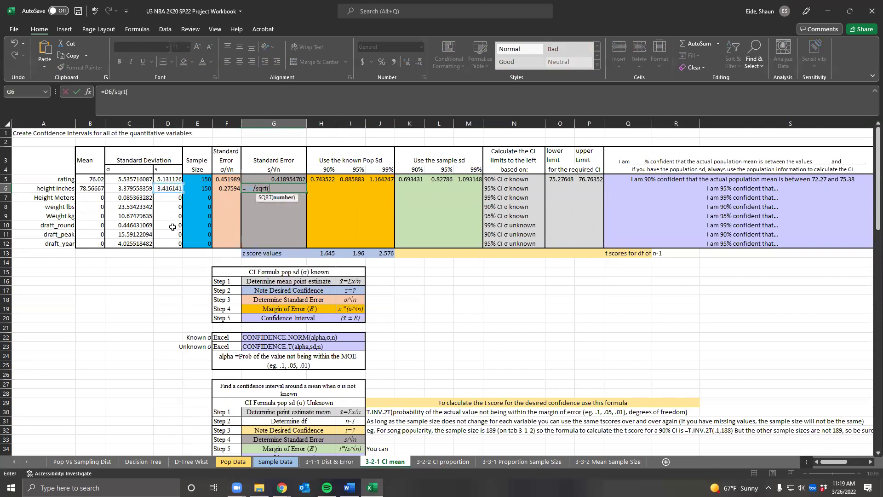
left_click(201, 188)
type(")")
key("Return")
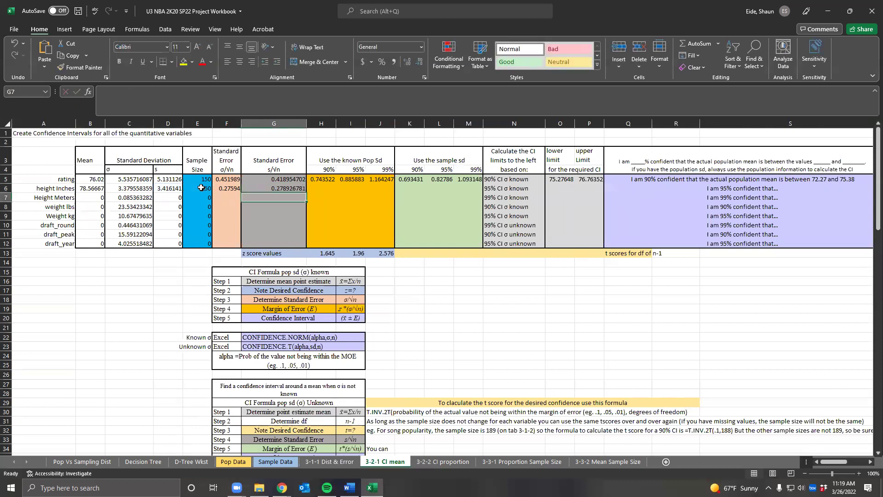
Add "Margin of Error" on its own line above "Use the known Pop Sd" in heading H3.
left_click(290, 189)
left_click(312, 187)
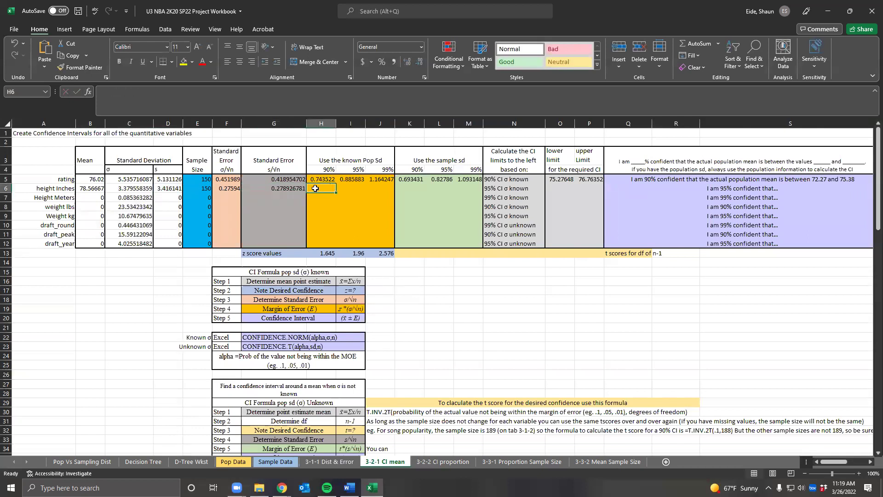
double_click(317, 159)
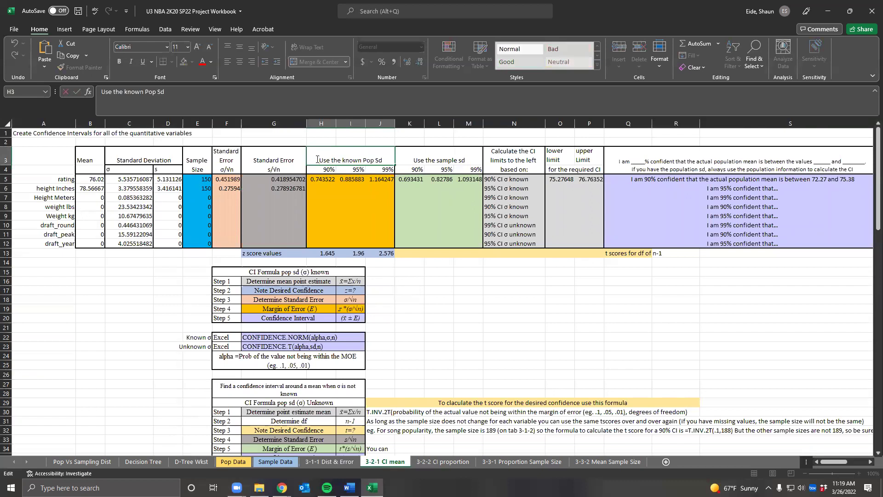
type("Margin o")
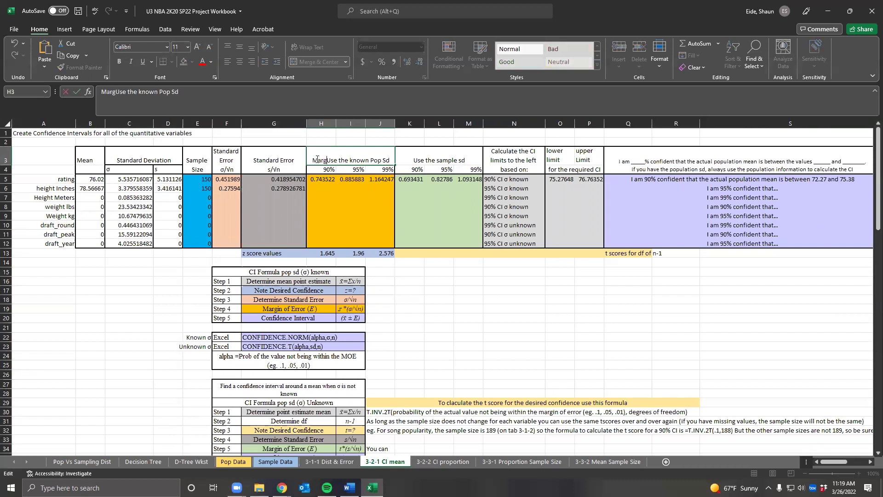
type("f Error")
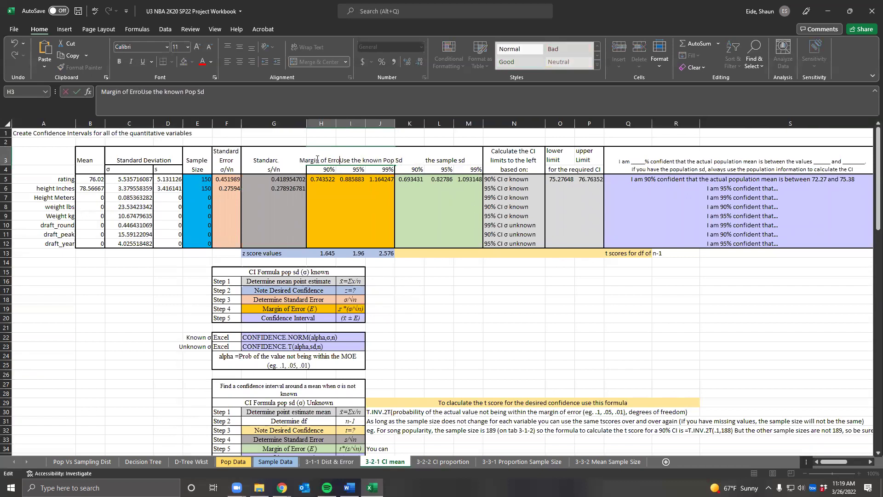
key("alt+Return")
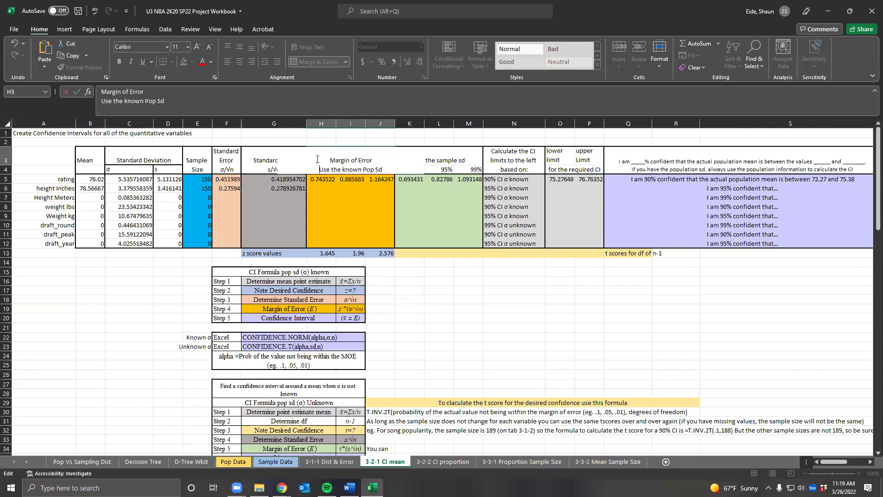
Copy "Margin of Error" into heading K3 on its own line above "Use the sample sd".
left_click_drag(320, 160, 399, 160)
left_click(449, 159)
double_click(414, 158)
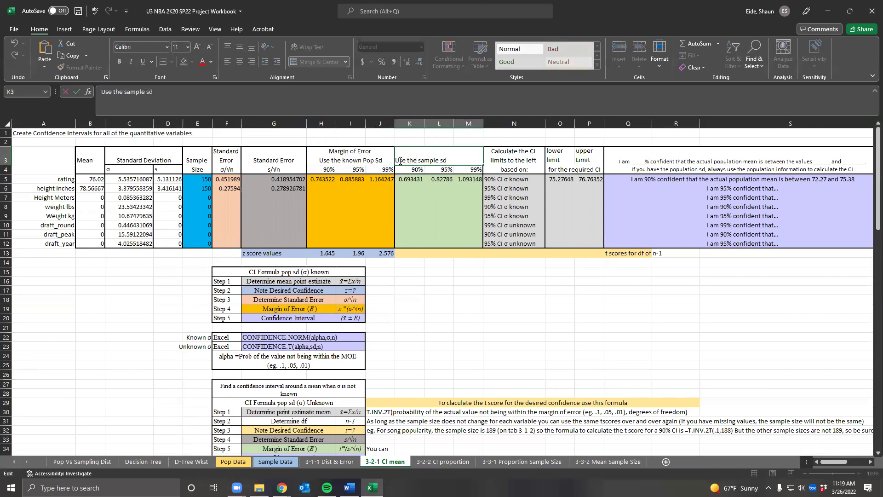
key("ctrl+v")
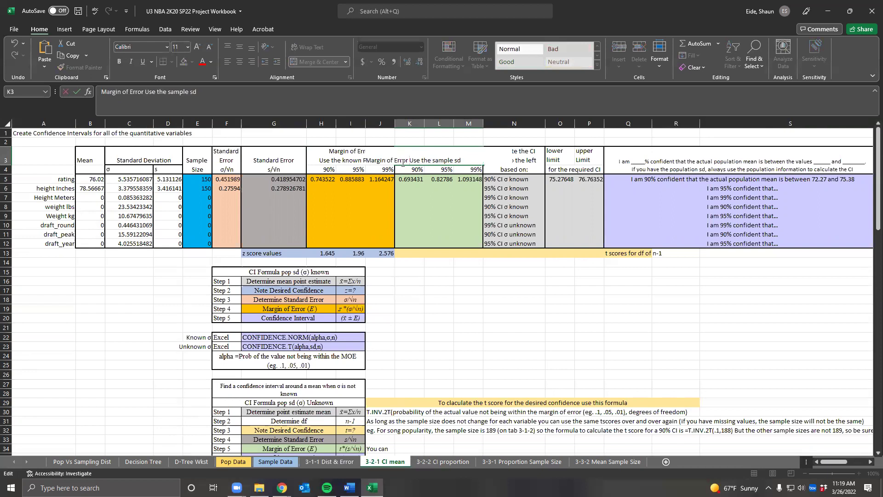
key("alt+Return")
key("Tab")
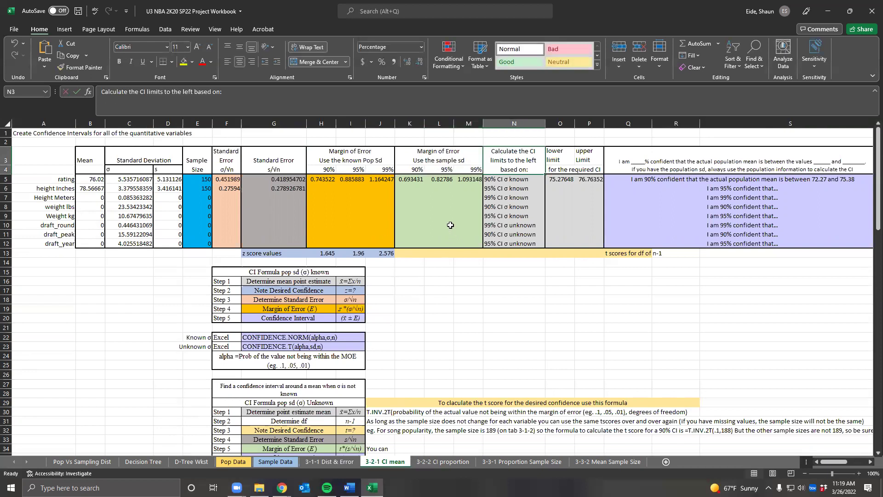
Examine which z score values in row 13 match the 90%, 95% and 99% known-population-sd margin of error columns.
left_click(312, 187)
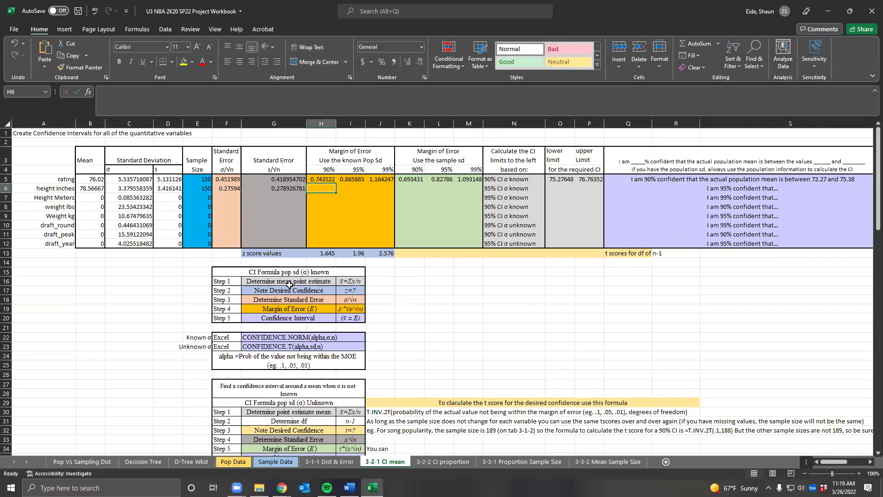
left_click(305, 282)
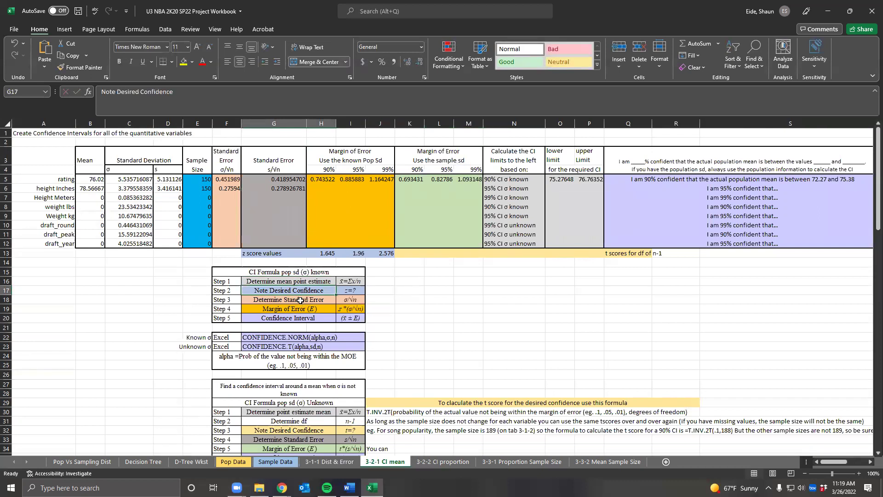
left_click(322, 253)
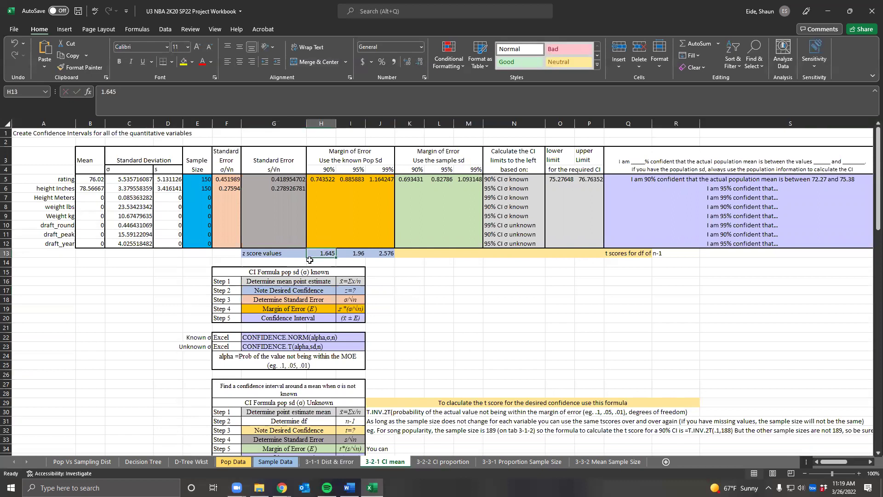
left_click_drag(322, 170, 320, 252)
left_click_drag(352, 164, 353, 254)
left_click_drag(382, 169, 381, 254)
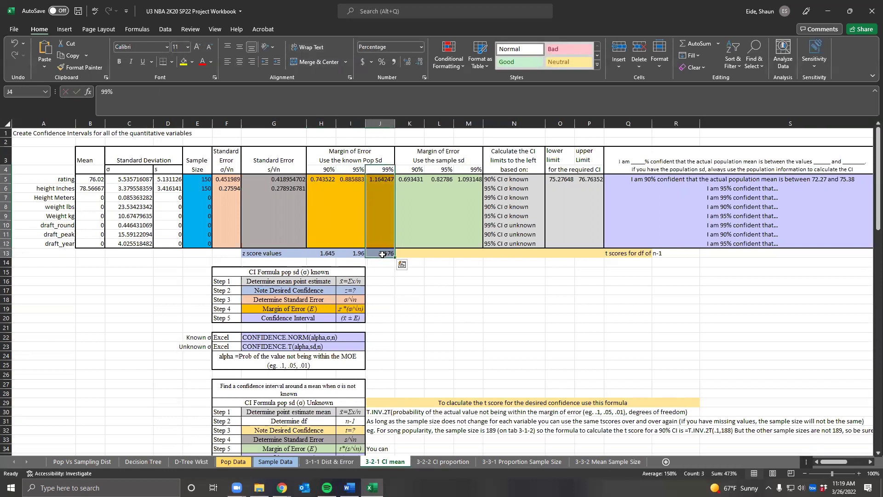
left_click(376, 292)
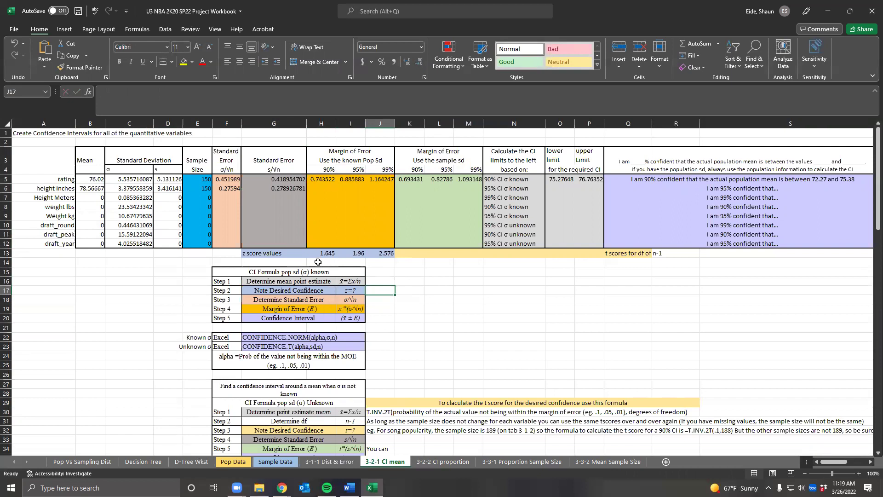
left_click(322, 190)
left_click(328, 254)
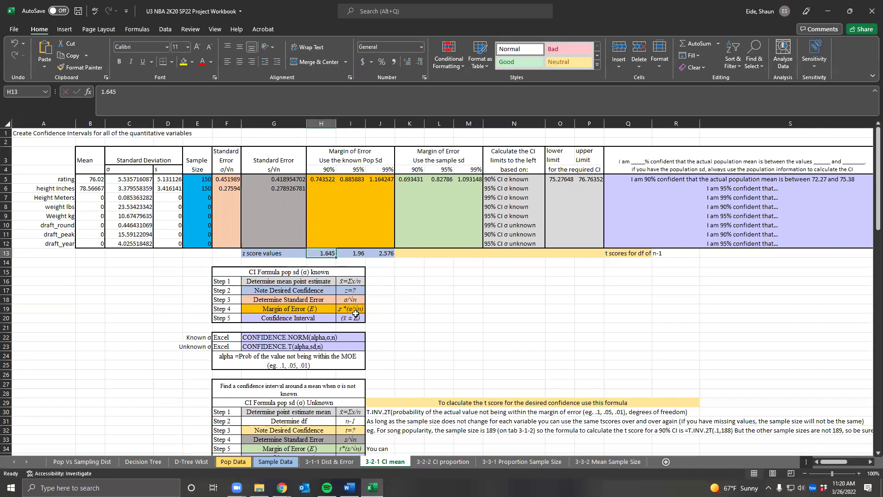
Calculate the height Inches 90% margin of error in H6 from the z score and population standard error, =H13*F6.
left_click(308, 188)
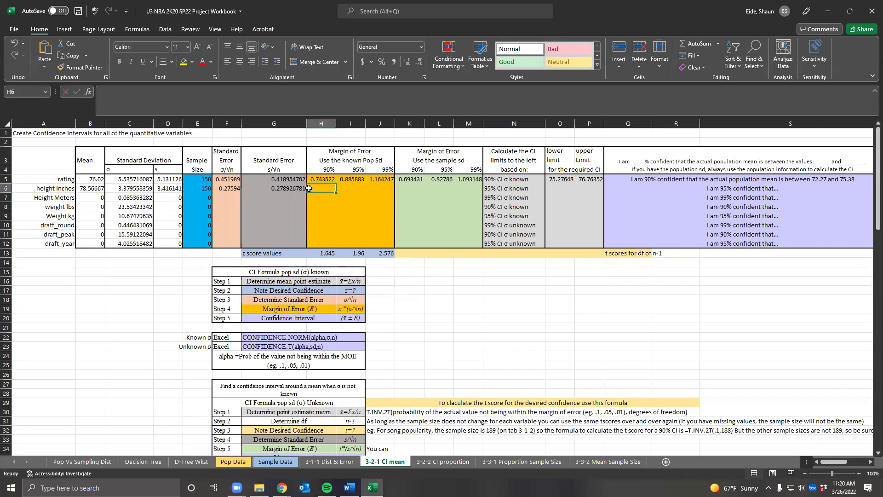
type("=")
left_click(321, 252)
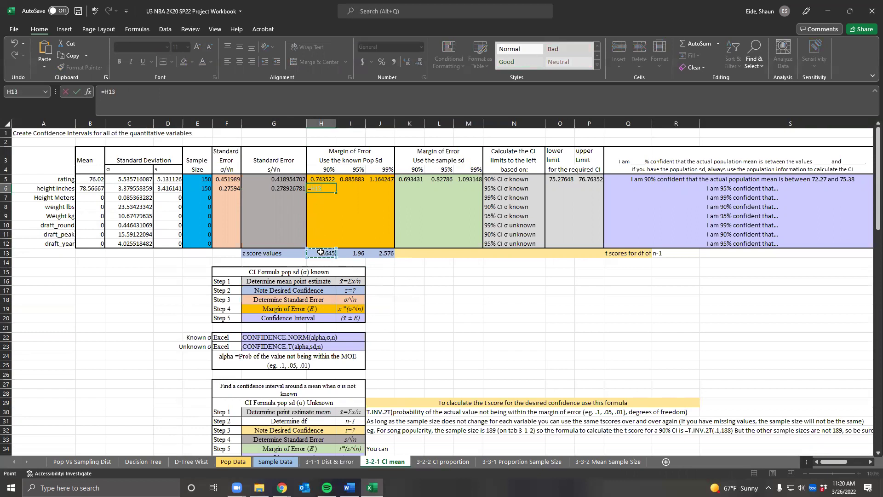
type("*")
left_click(232, 188)
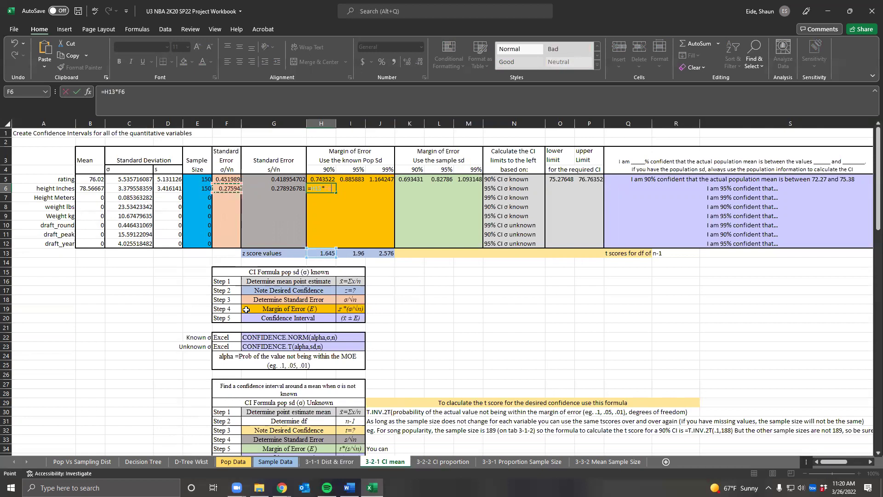
key("Return")
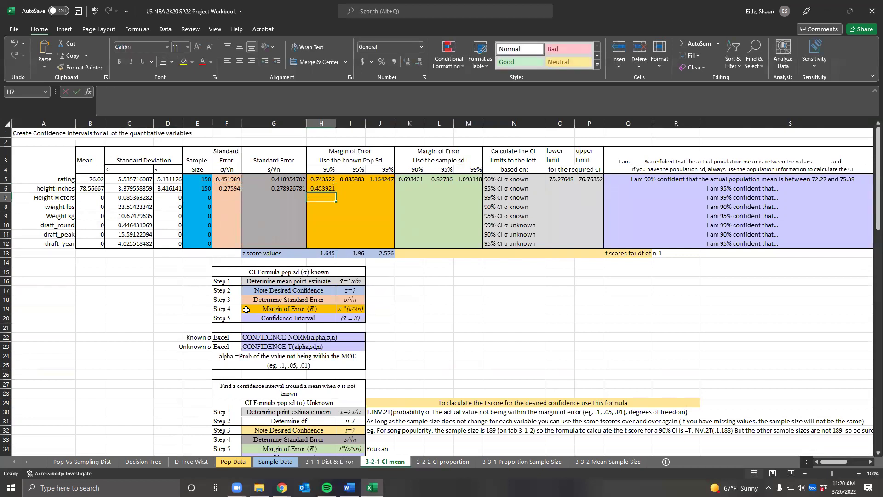
Calculate the height Inches 95% margin of error in I6 from the z score and population standard error, =I13*F6.
left_click(329, 187)
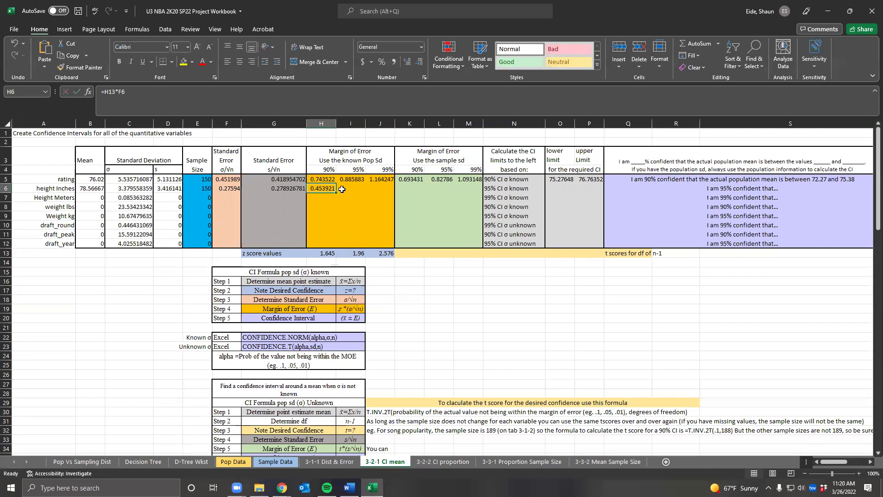
left_click(341, 189)
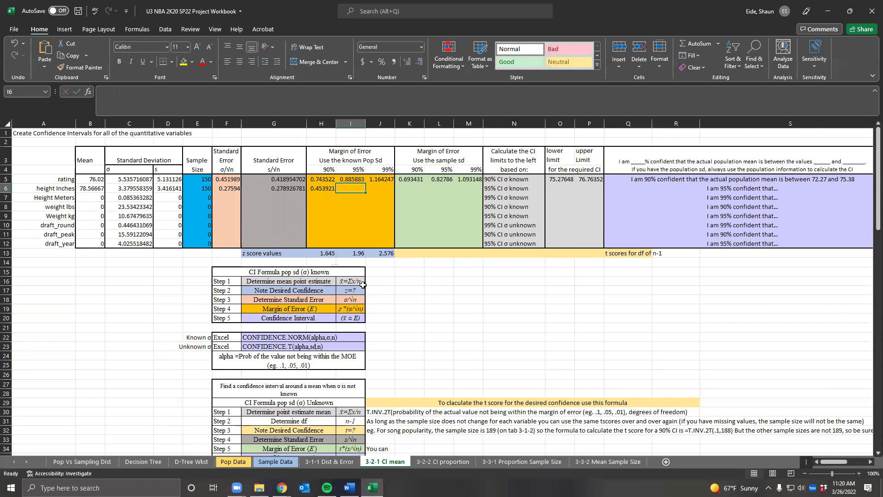
type("=")
left_click(364, 253)
type("*")
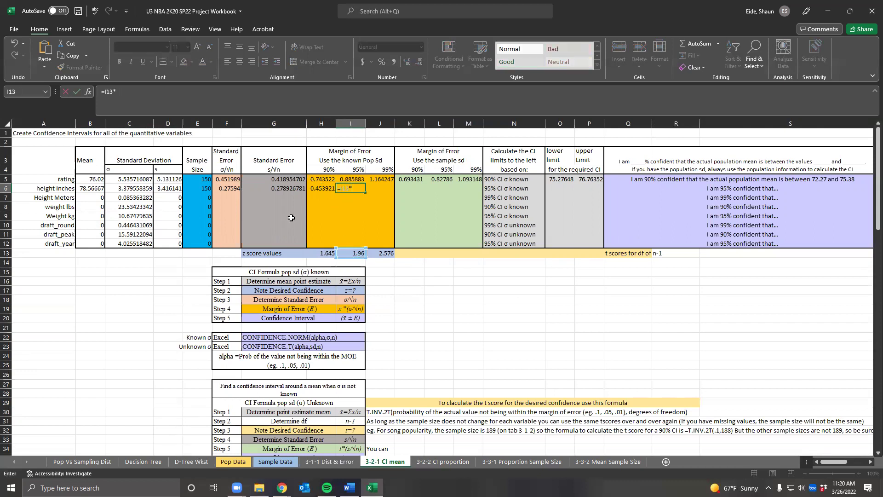
left_click(223, 189)
key("Return")
Calculate the height Inches 99% margin of error in J6 from the z score and population standard error, =J13*F6.
key("Right")
key("Up")
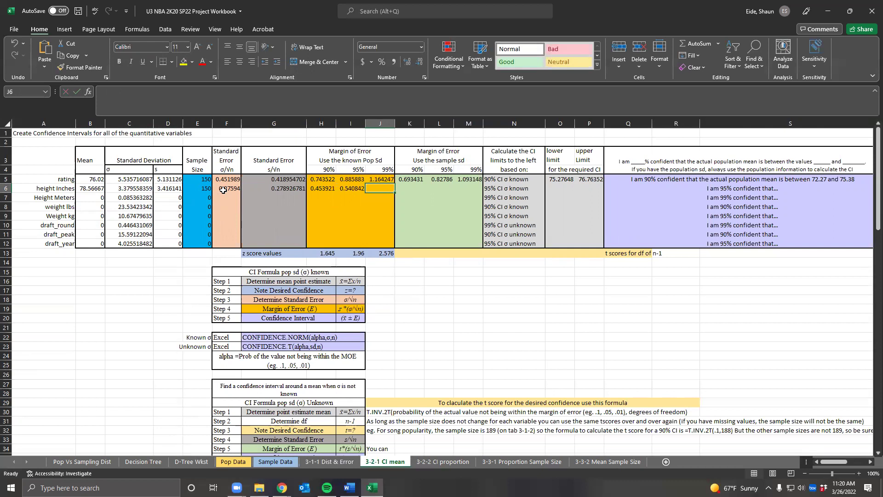
type("=")
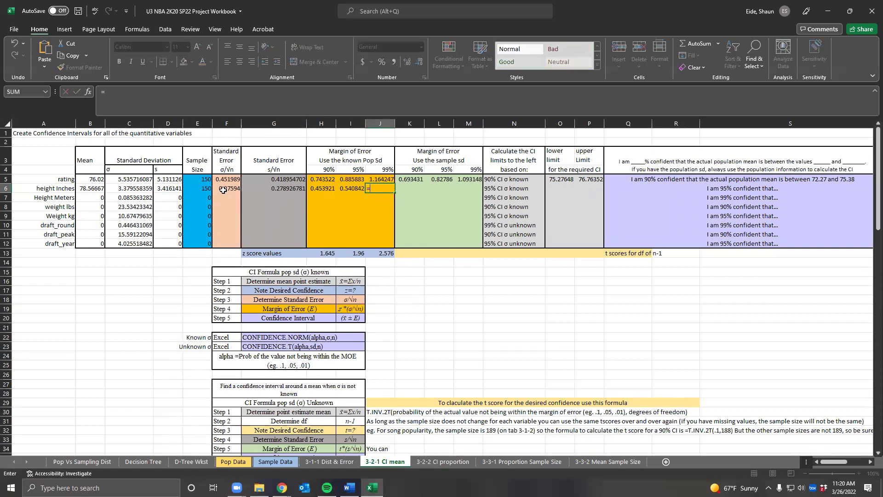
left_click(383, 253)
type("*")
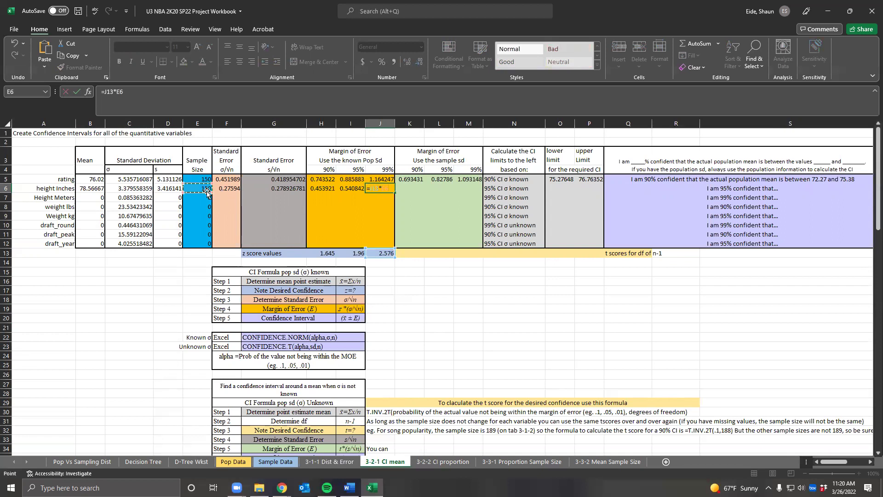
left_click(221, 189)
key("Return")
Review the sample-sd margin of error cells for height Inches and read the t score formula note in J30.
key("Right")
key("Right")
key("Left")
key("Up")
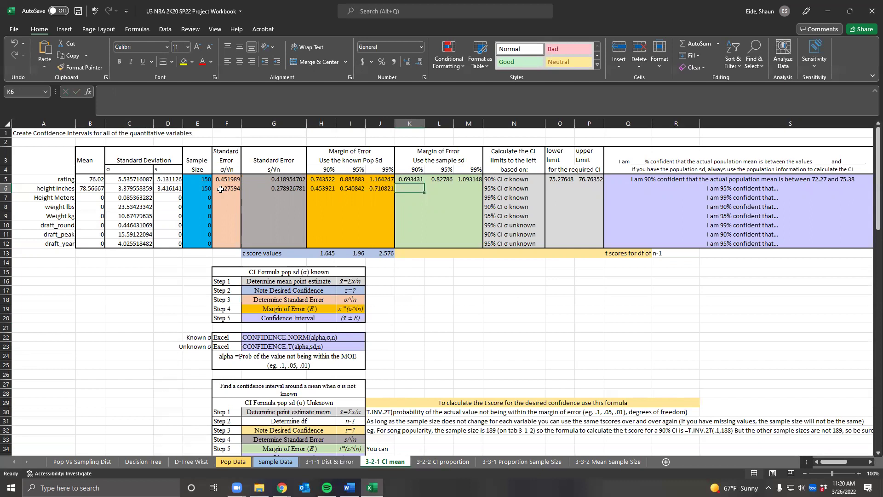
left_click_drag(316, 192, 480, 187)
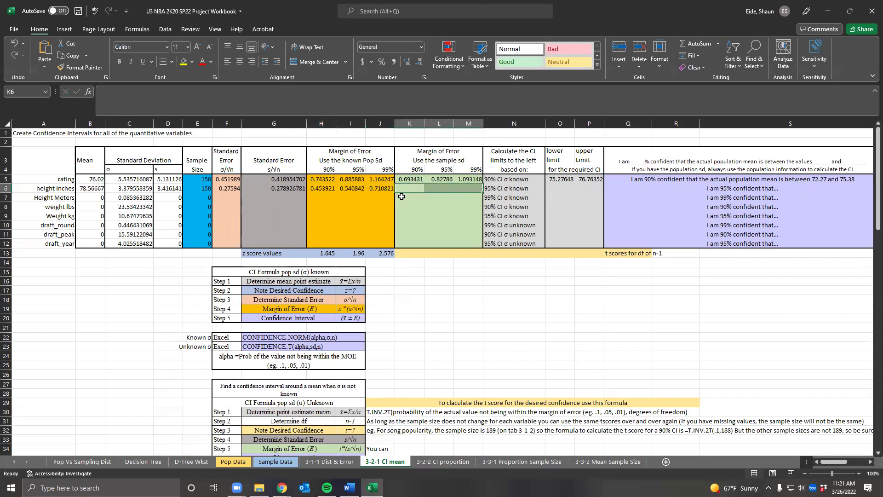
left_click(438, 223)
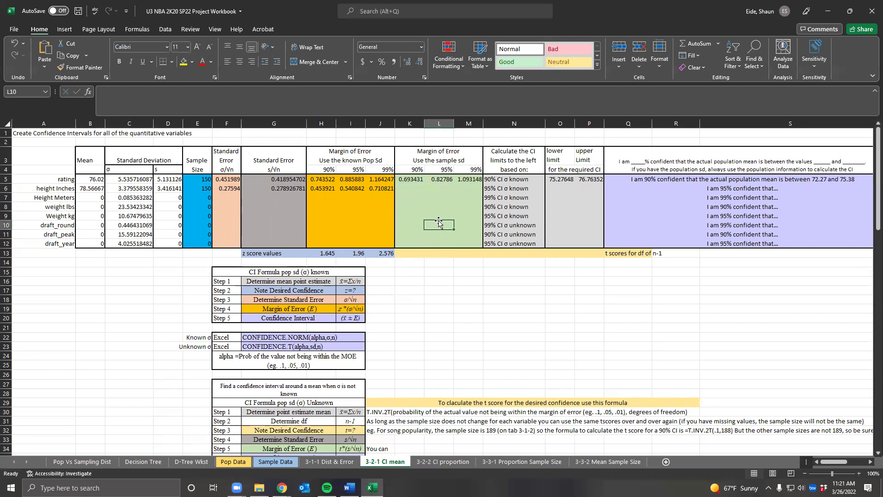
left_click(408, 189)
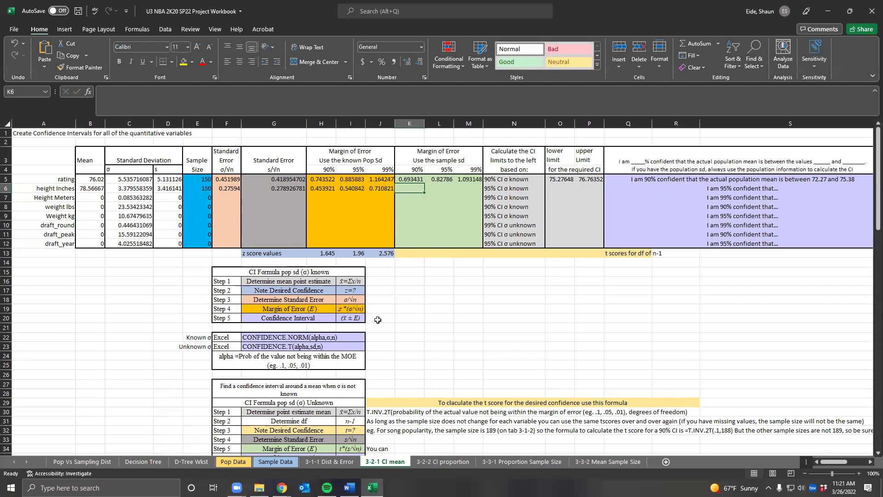
scroll(372, 337, "down", 1)
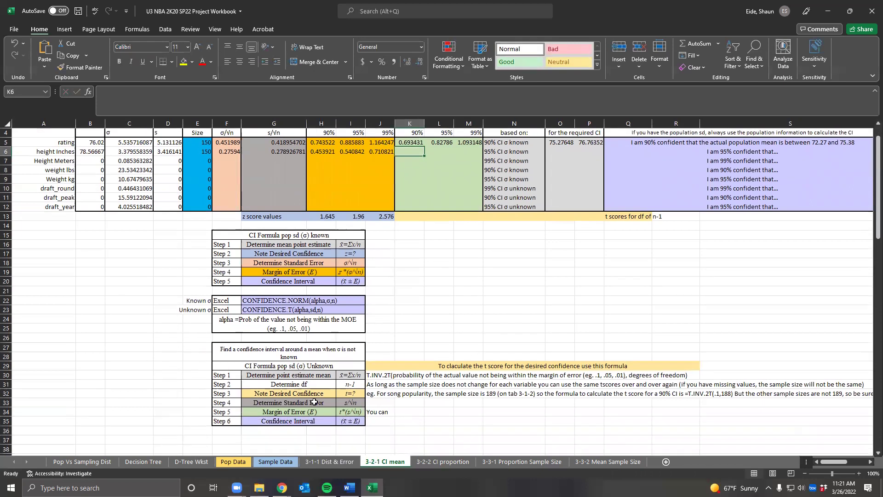
left_click(388, 378)
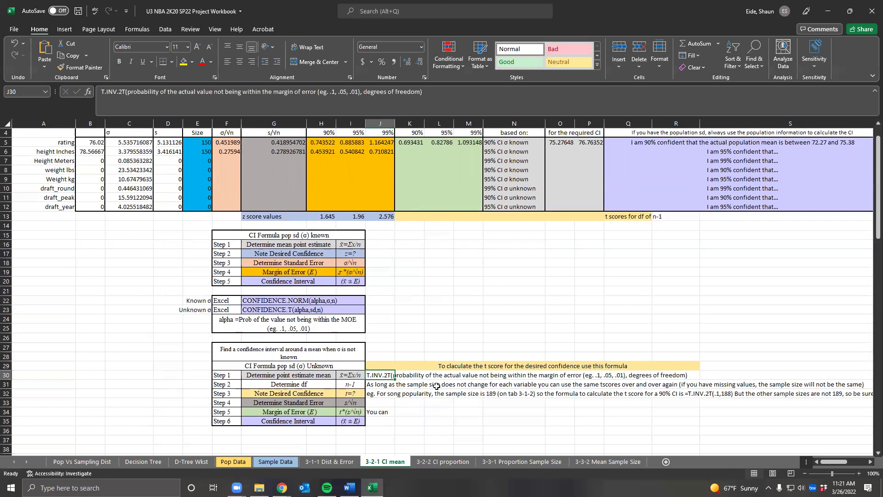
scroll(432, 322, "up", 2)
Begin the height Inches 90% sample-sd margin of error in K6 with the t score, =T.INV.2T(.1,E6-1).
left_click(409, 189)
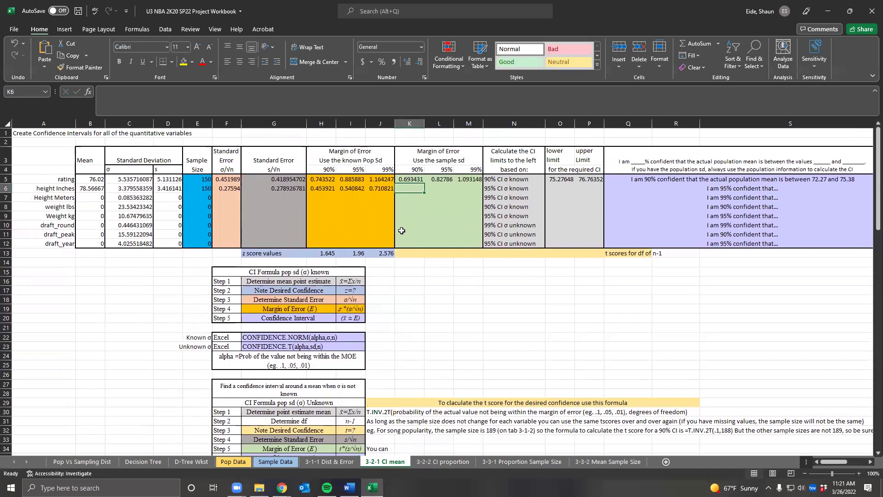
type("=")
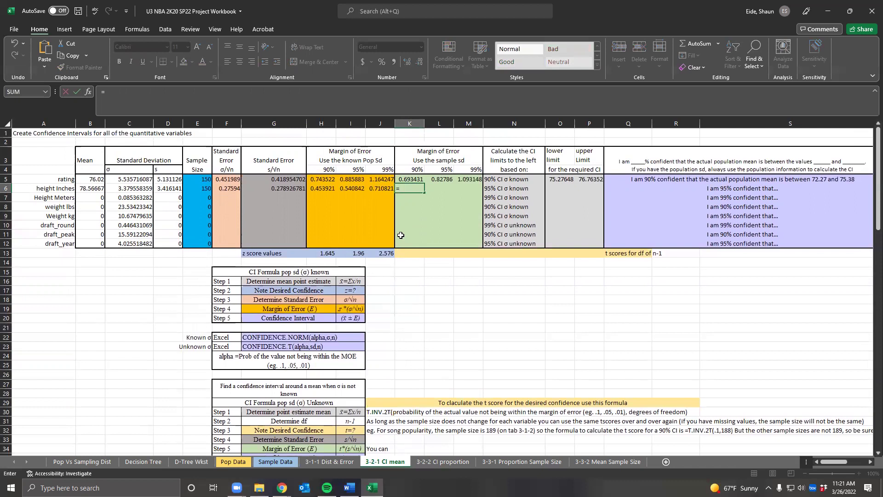
type("t")
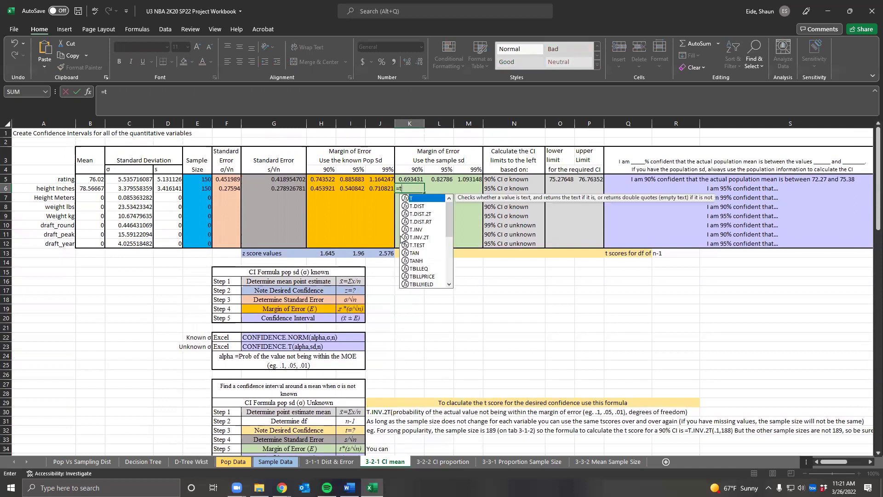
key("BackSpace")
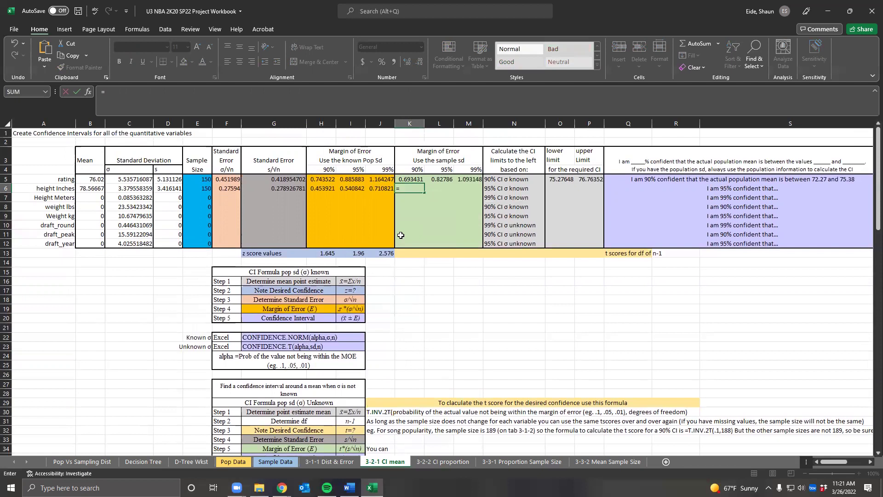
type("t.in")
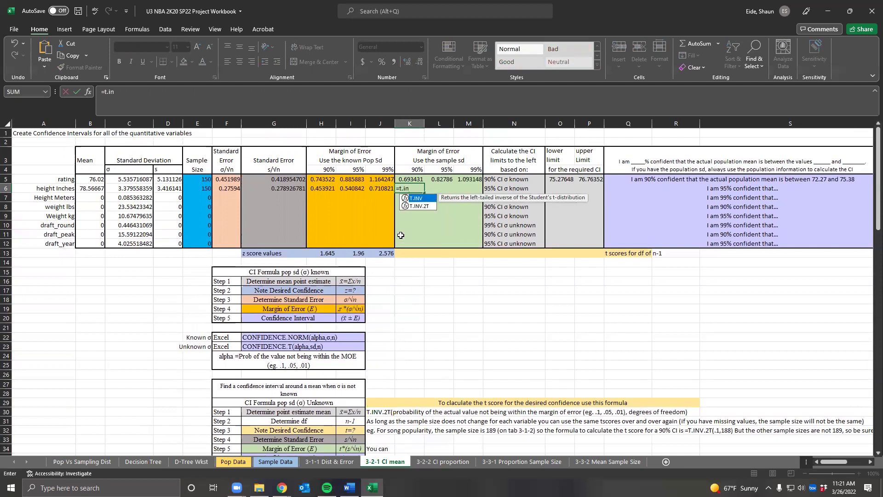
key("Down")
key("Tab")
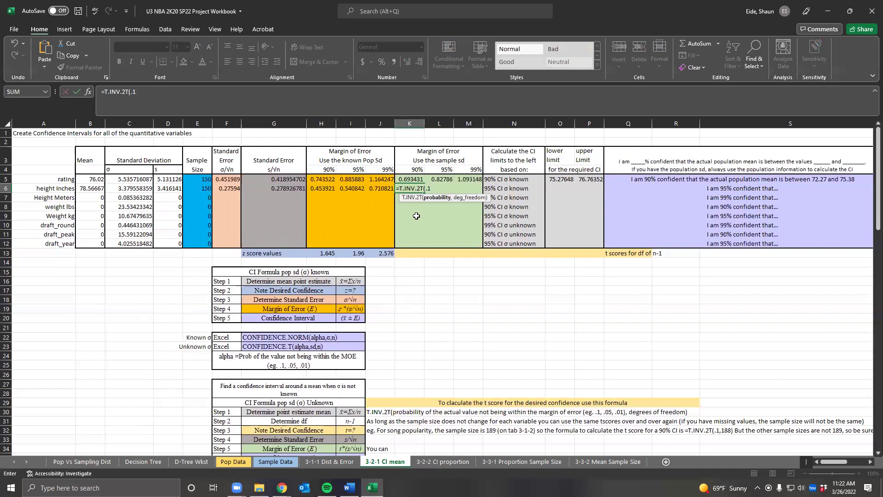
type(",")
left_click(199, 189)
type("-1")
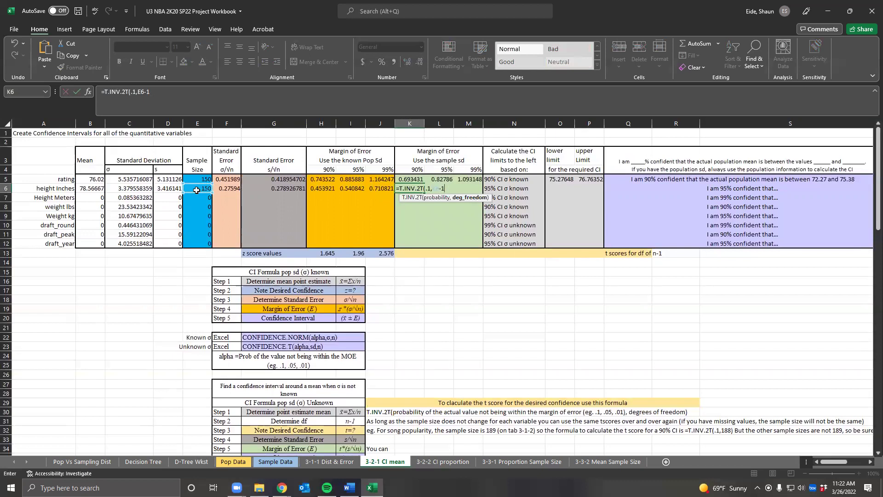
type(")")
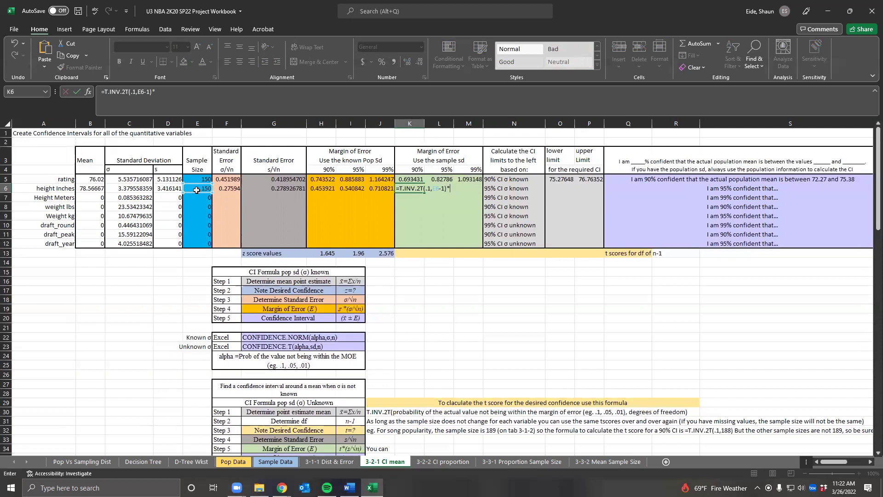
Multiply the t score in K6 by the sample standard error and correct the parentheses, giving =T.INV.2T(0.1,E6-1)*G6.
type("*")
left_click(282, 188)
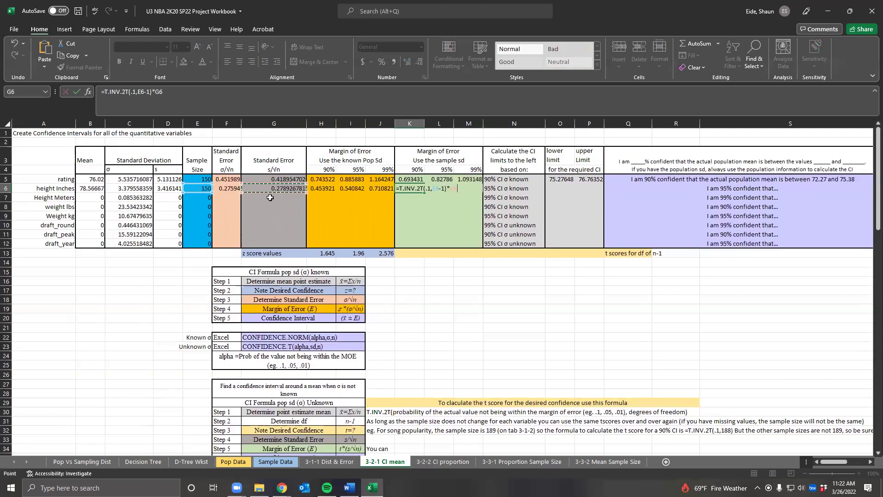
type(")")
key("Return")
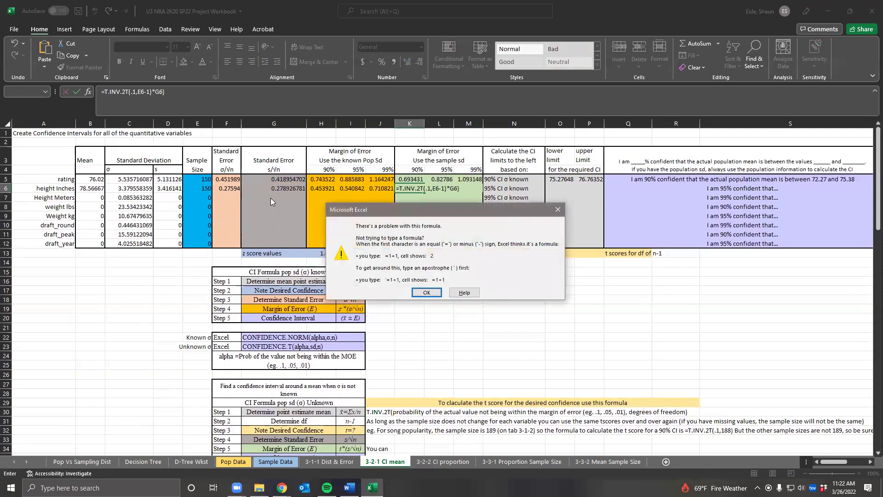
left_click(422, 293)
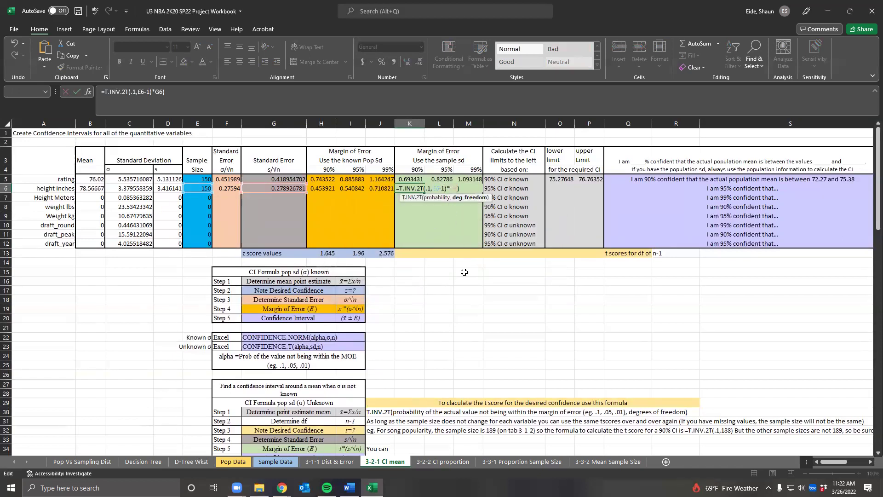
type(")")
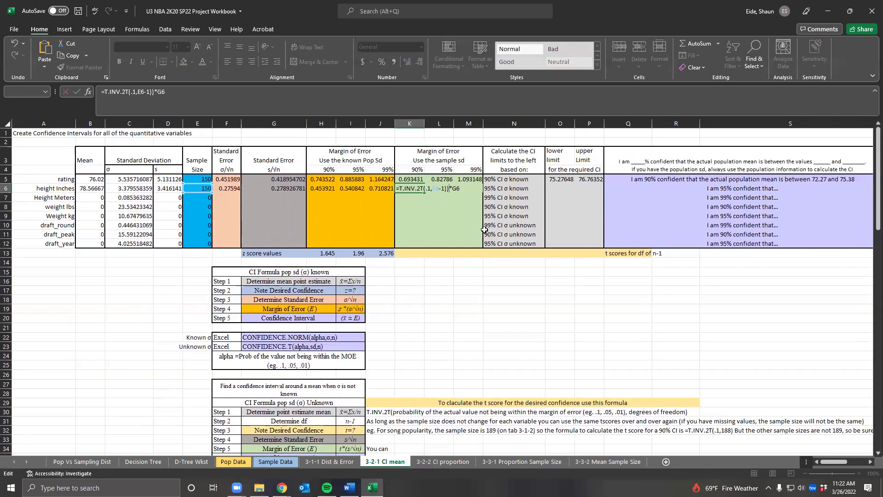
key("Return")
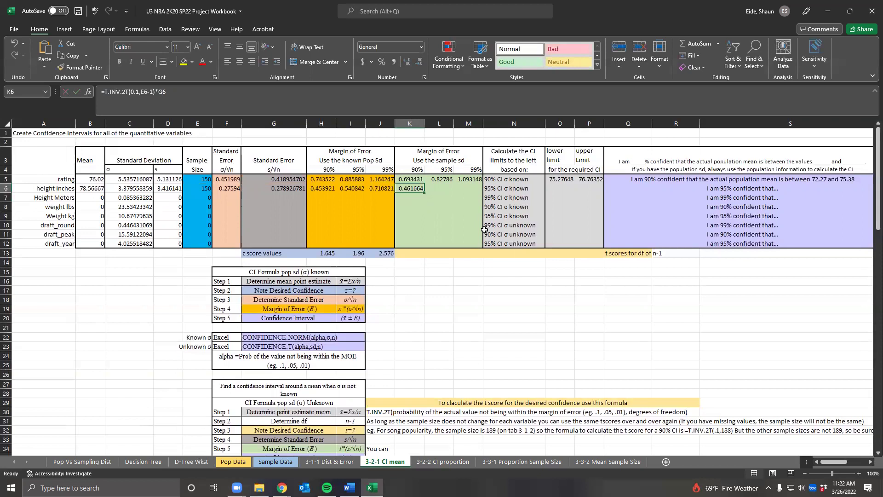
Begin the height Inches 95% sample-sd margin of error in L6 with the t score, =T.INV.2T(.05,E6-1), modelled on K6.
double_click(414, 187)
left_click_drag(436, 189, 446, 189)
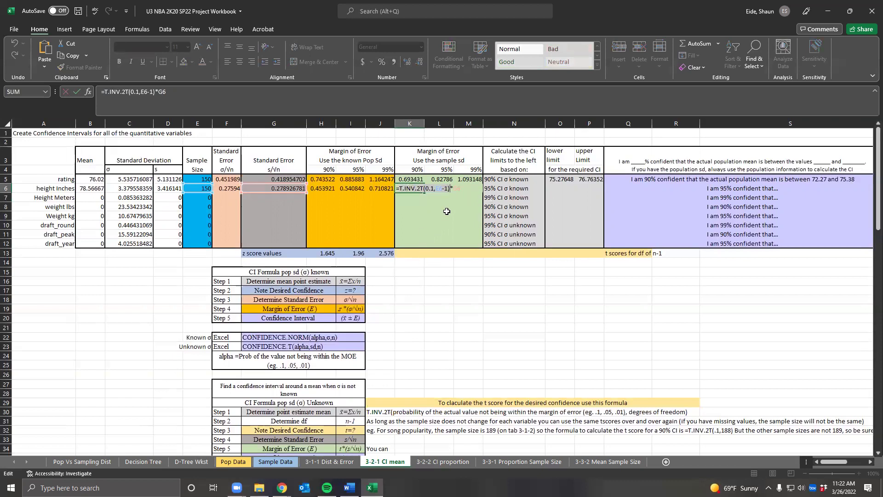
left_click(463, 189)
key("Tab")
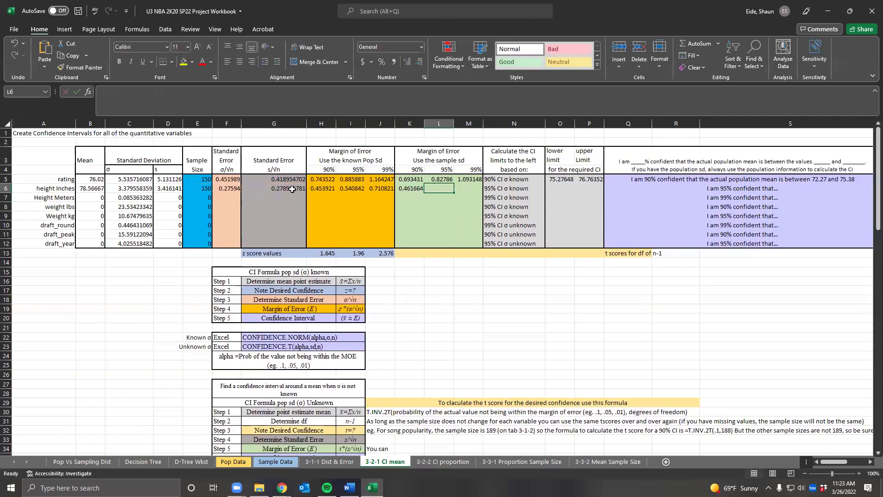
type("=t.inv.")
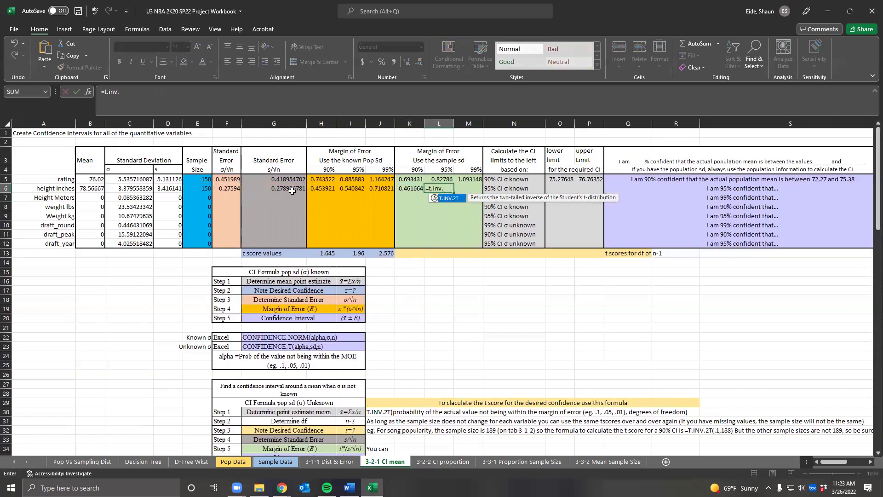
type("2t(.05*")
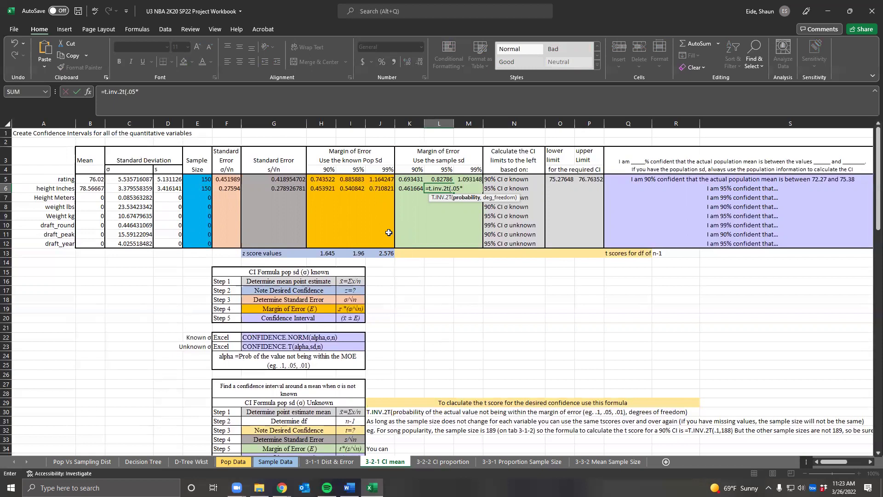
key("BackSpace")
type(",")
left_click(187, 190)
type("-1)")
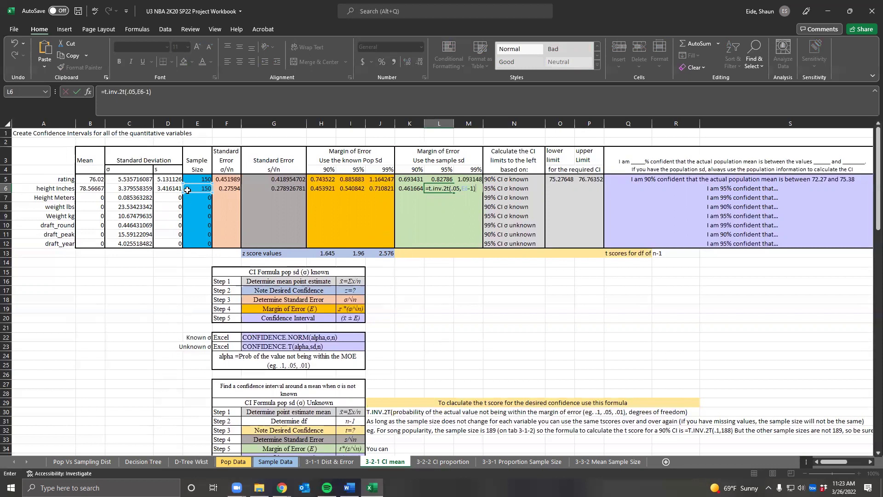
Multiply the t score in L6 by the sample standard error, completing =T.INV.2T(.05,E6-1)*G6.
type("*")
left_click(256, 186)
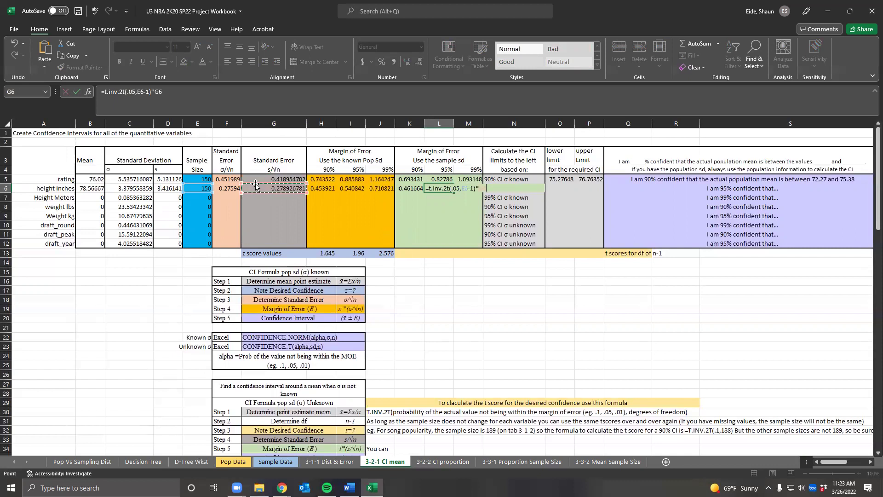
key("Return")
key("Up")
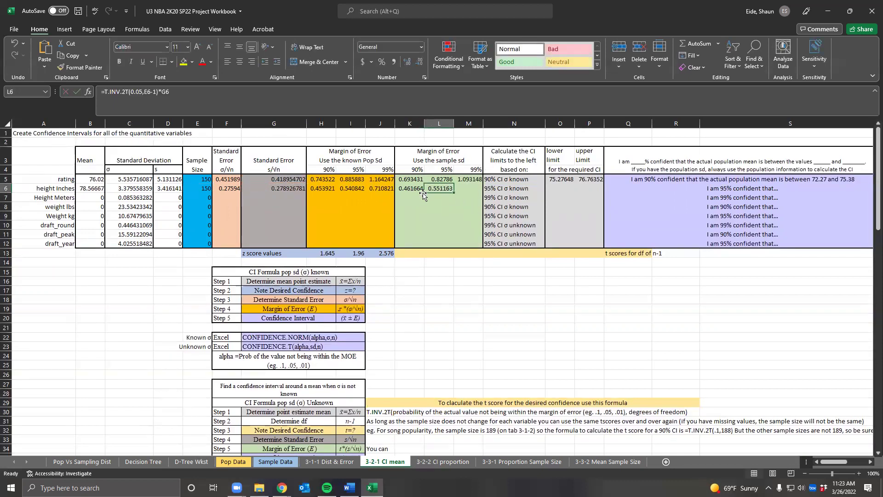
Calculate the height Inches 99% sample-sd margin of error in M6, =T.INV.2T(.01,E6-1)*G6.
left_click(472, 188)
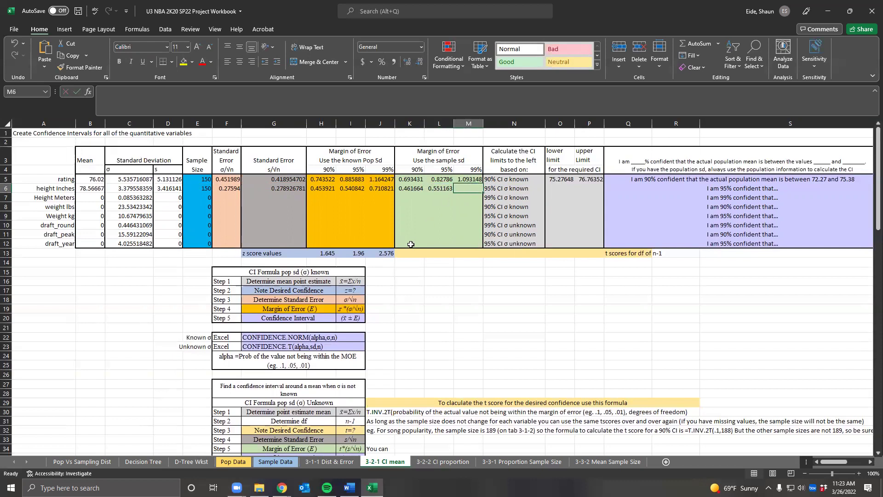
type("=")
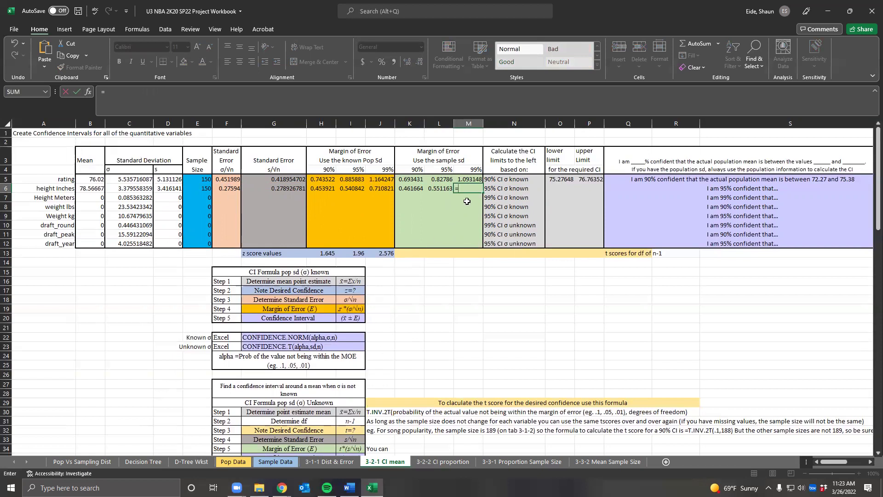
type("t.inv.25")
key("BackSpace")
type("t(")
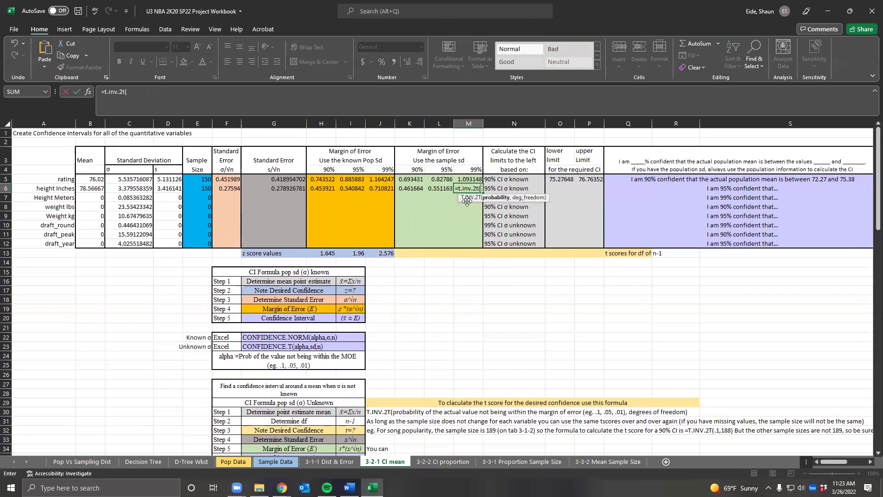
type("/")
type("01,")
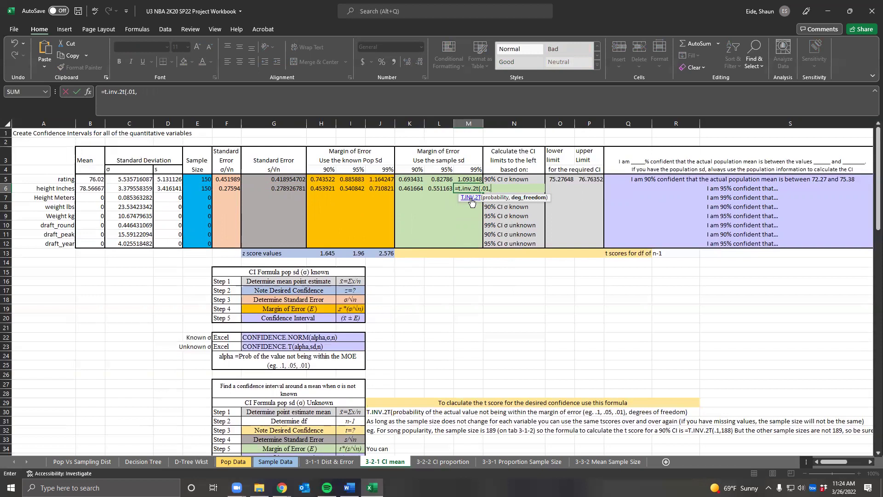
left_click(205, 188)
type("-1)")
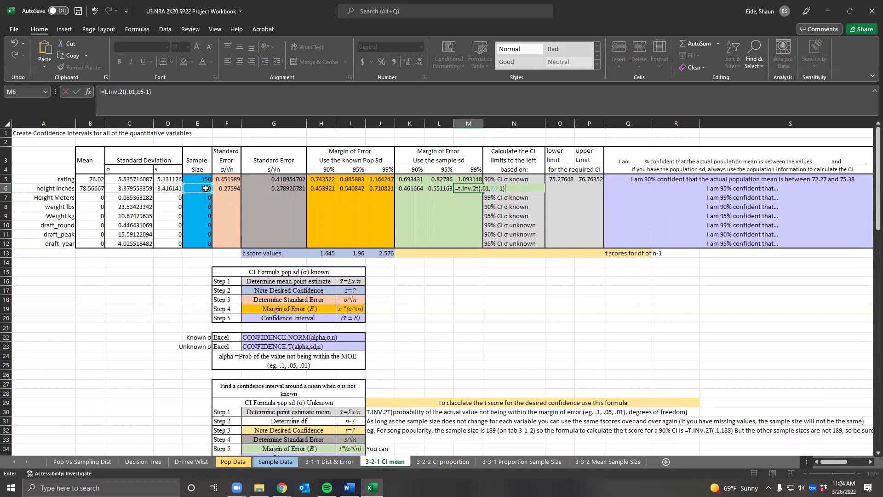
type("*")
left_click(273, 189)
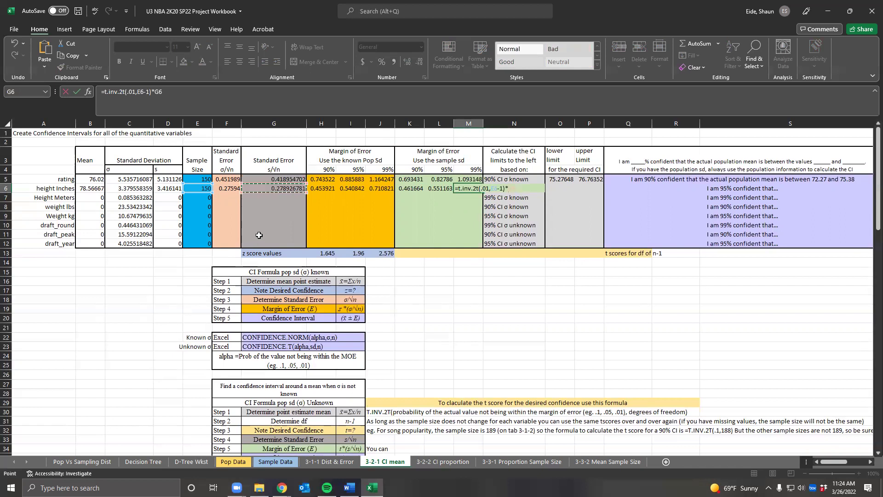
key("Return")
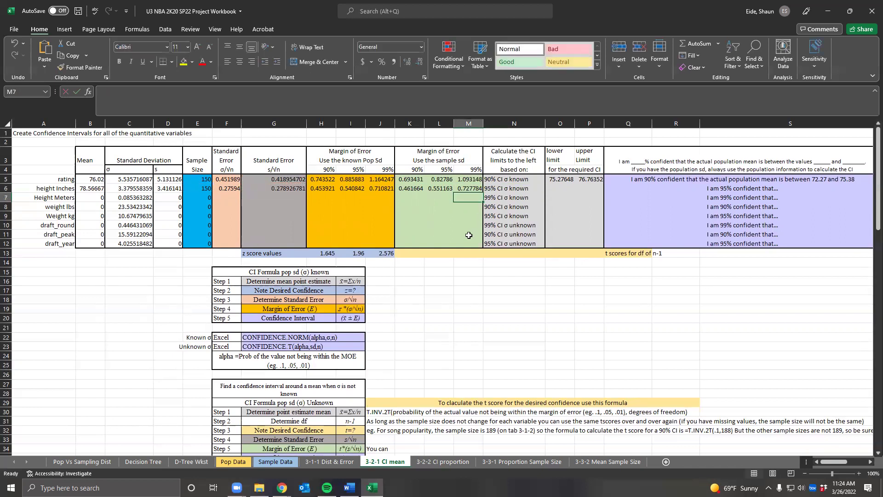
Examine which rows in column N require σ known or unknown, the matching margin of error cells, and the rating lower limit formula in O5.
left_click(513, 188)
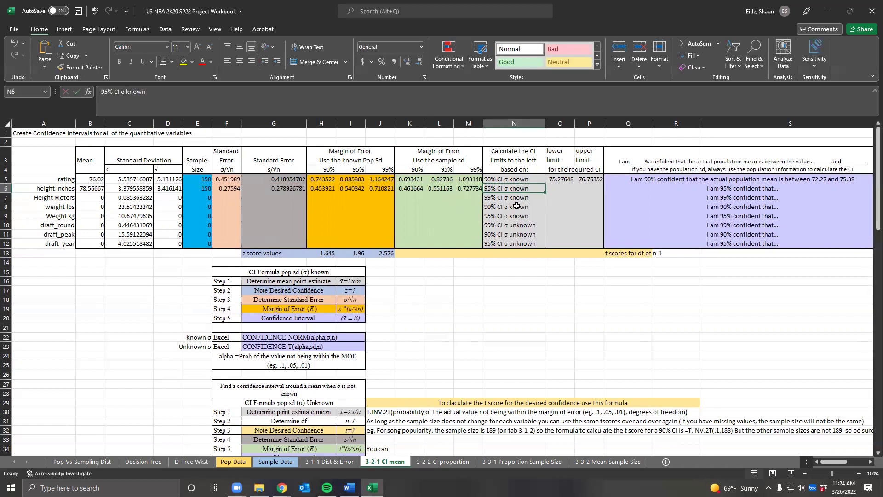
left_click(564, 190)
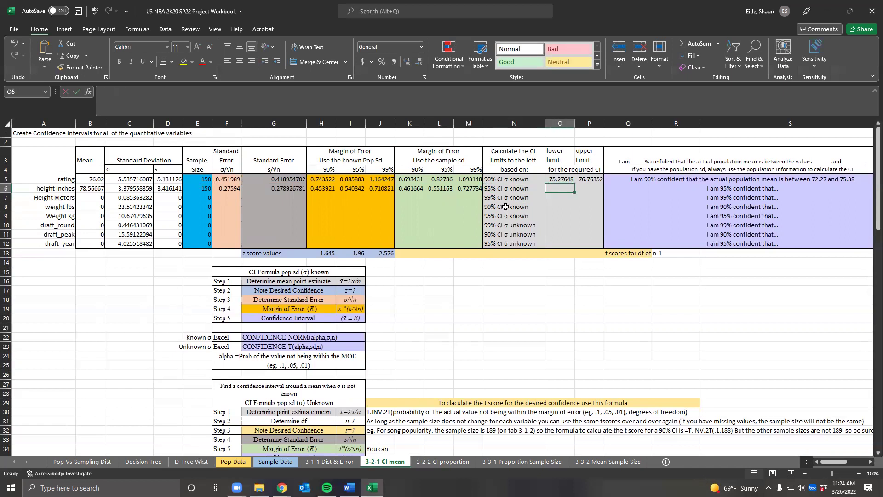
left_click(517, 189)
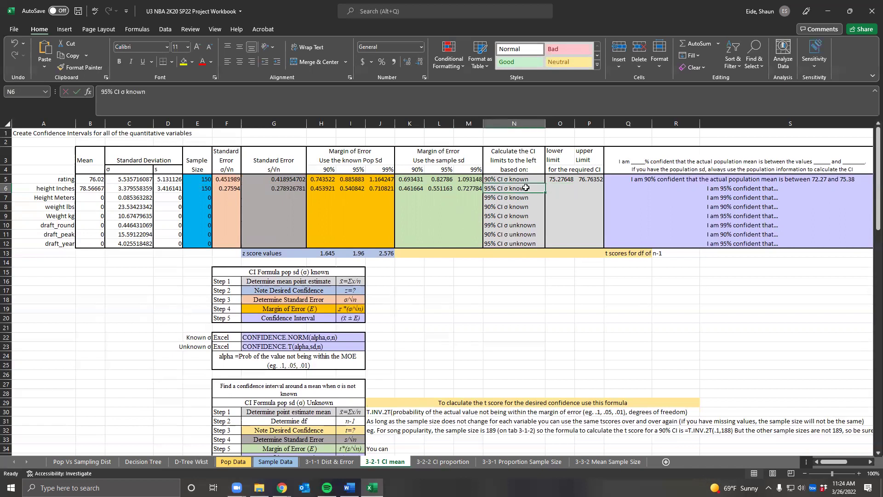
left_click_drag(495, 227, 508, 247)
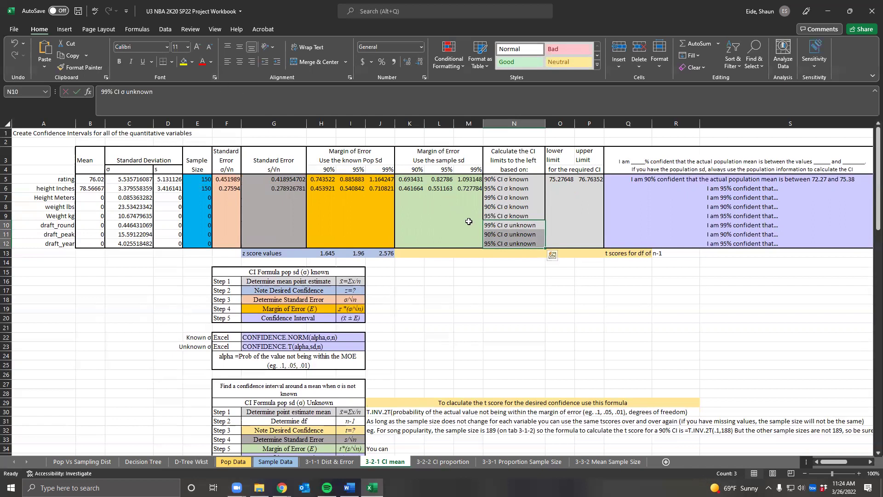
left_click_drag(405, 180, 478, 191)
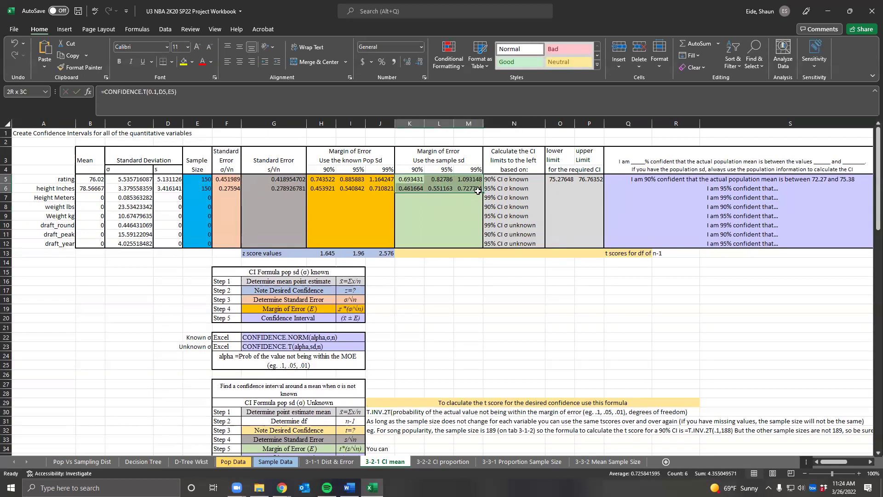
left_click_drag(478, 191, 477, 190)
left_click_drag(498, 226, 541, 241)
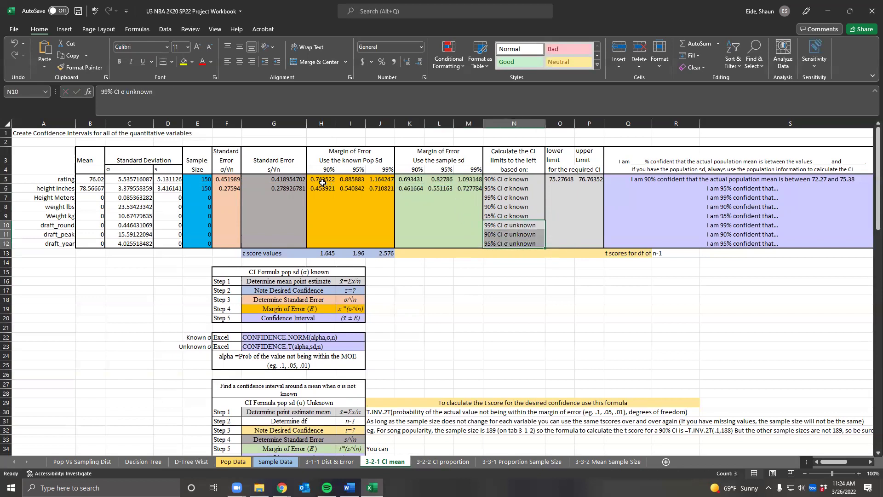
left_click_drag(322, 180, 380, 189)
left_click_drag(513, 216, 514, 180)
left_click(561, 179)
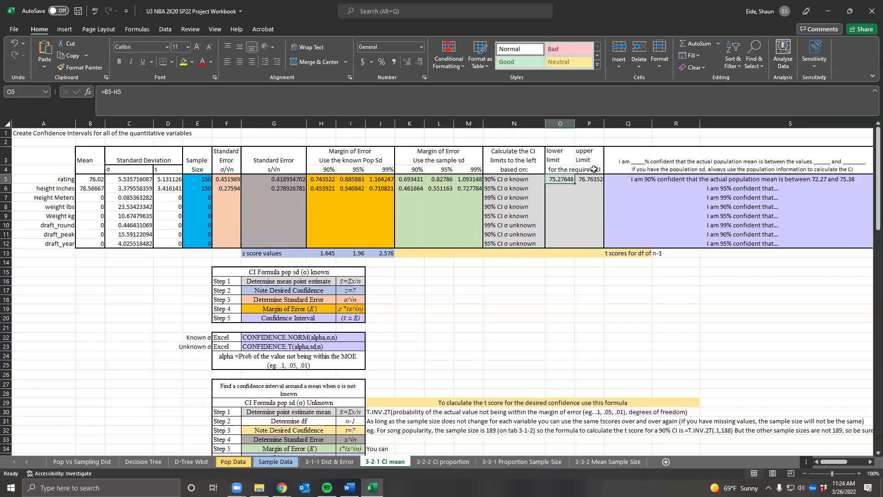
Calculate the height Inches lower confidence limit in O6 as the mean minus the L6 margin of error, =B6-L6.
left_click(561, 189)
type("=")
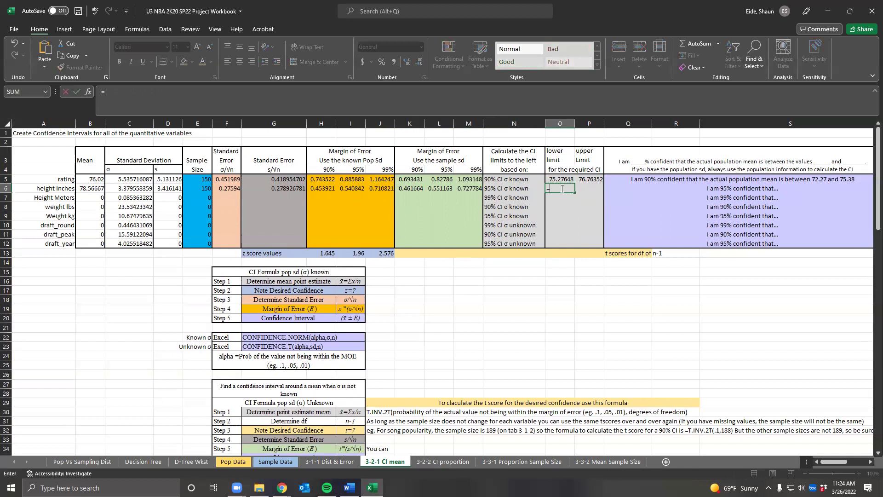
left_click(99, 189)
type("-")
left_click(441, 189)
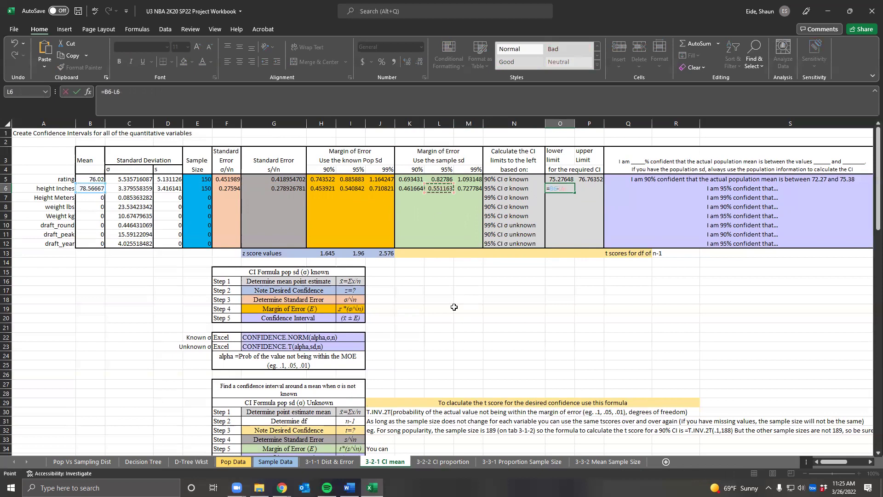
key("Return")
Calculate the height Inches upper confidence limit in P6 as the mean plus the L6 margin of error, =B6+L6.
left_click(588, 189)
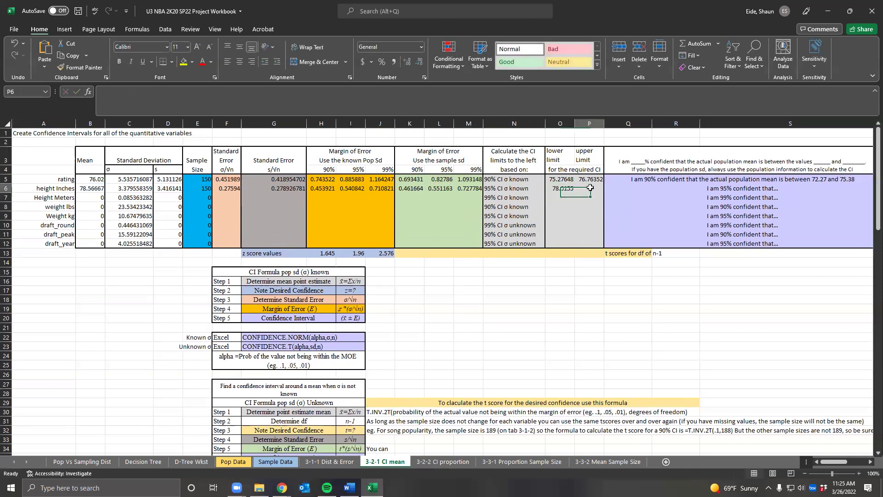
type("=")
left_click(94, 188)
type("+")
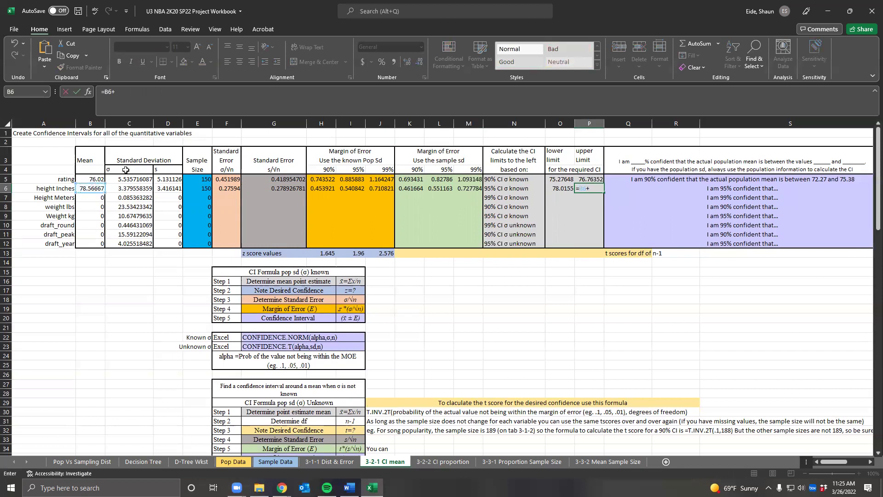
left_click(449, 196)
left_click(445, 189)
key("Return")
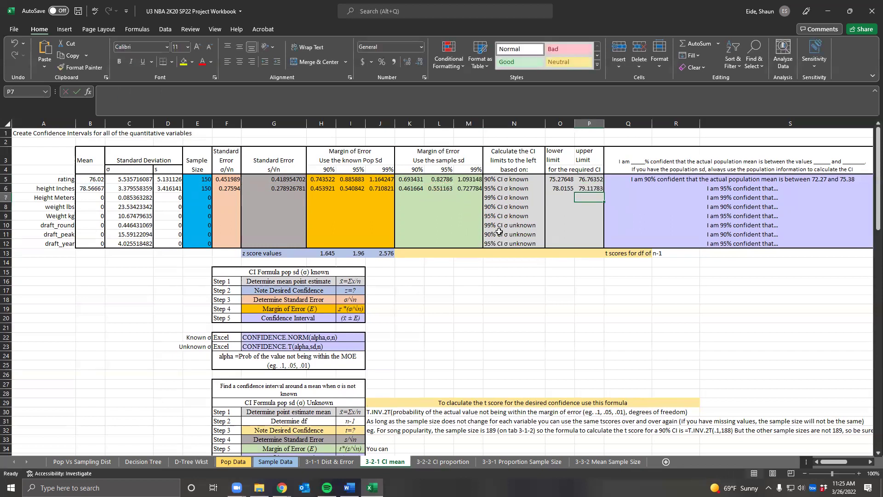
Copy the fill-in confidence statement text from the Q3 header into Q6 for height Inches.
left_click(553, 188)
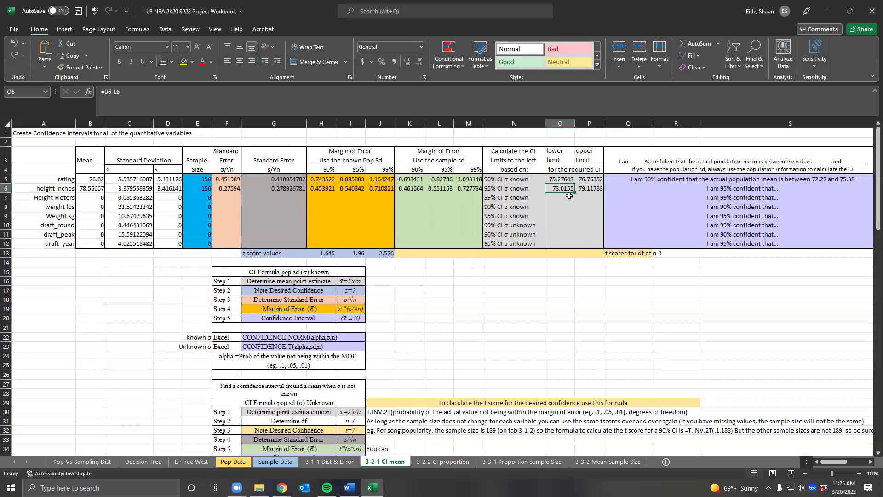
left_click(646, 186)
left_click(644, 180)
left_click(802, 170)
double_click(802, 170)
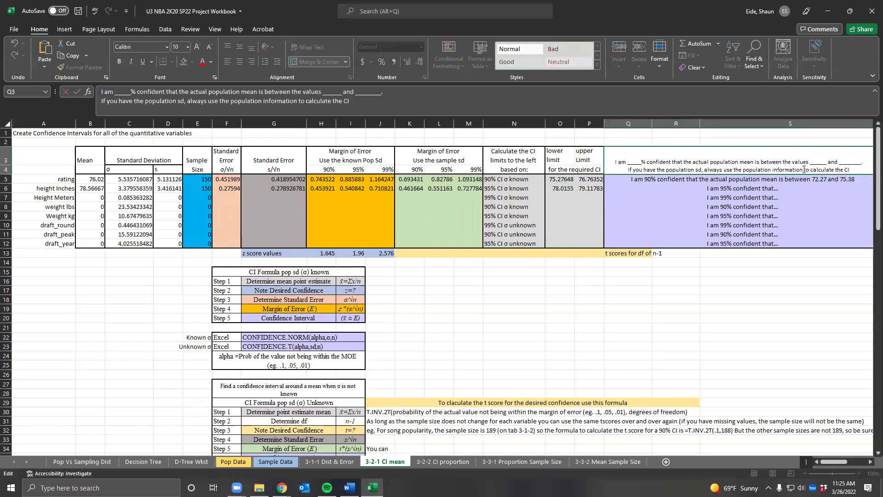
scroll(478, 209, "right", 2)
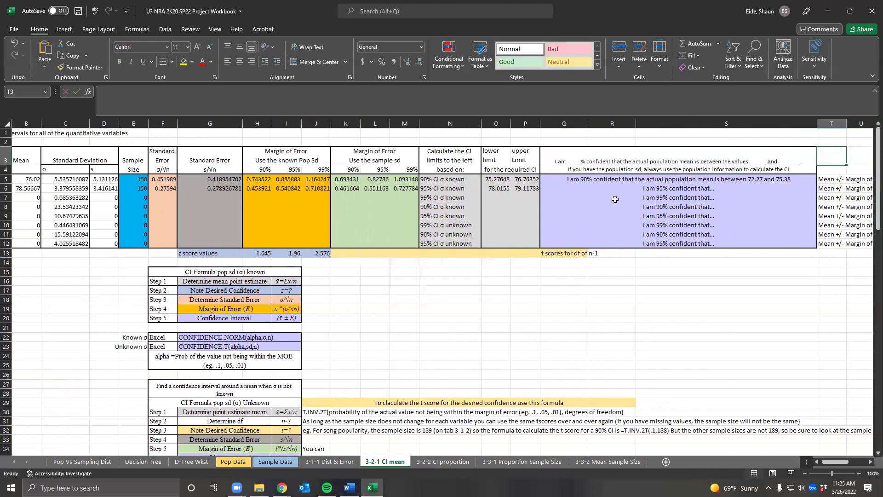
left_click(611, 189)
double_click(611, 189)
left_click_drag(611, 189, 541, 189)
type("I am _____% confident that the actual population mean is between the values ______ and ________. If you have the population sd, always use the population information to calculate the CI")
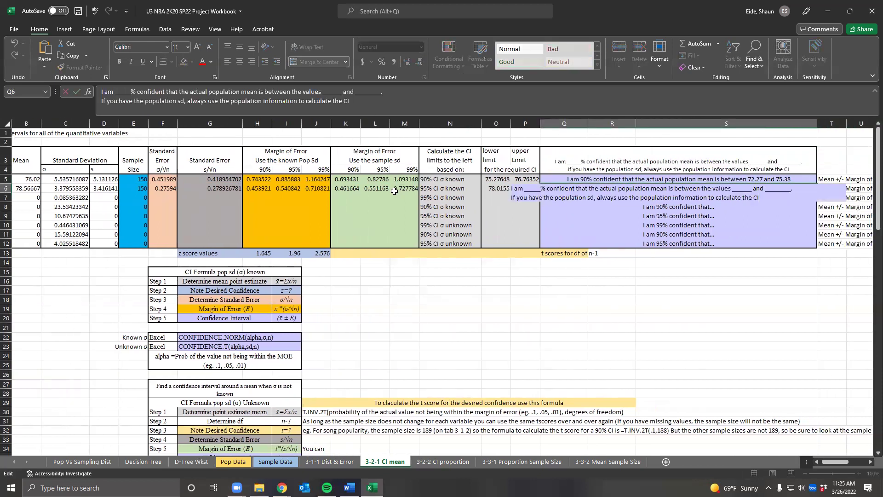
Fill the confidence level blank in the Q6 statement with 95.
left_click(539, 189)
key("BackSpace")
key("BackSpace")
key("BackSpace")
key("BackSpace")
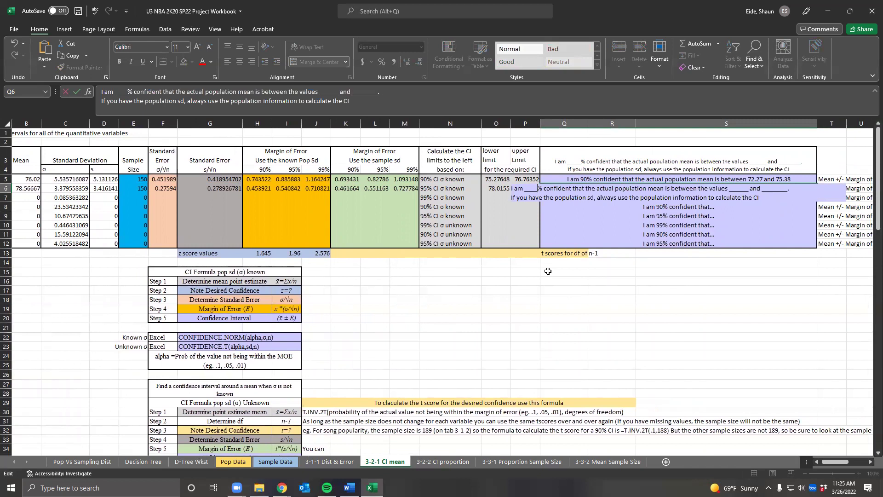
key("BackSpace")
type("95")
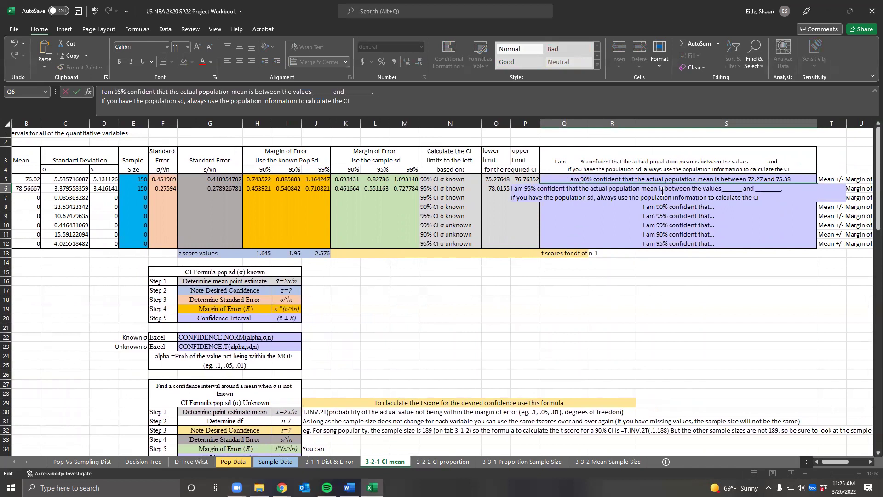
Replace the first value blank in the Q6 statement with "of 78.01" and commit the cell.
left_click_drag(744, 188, 723, 189)
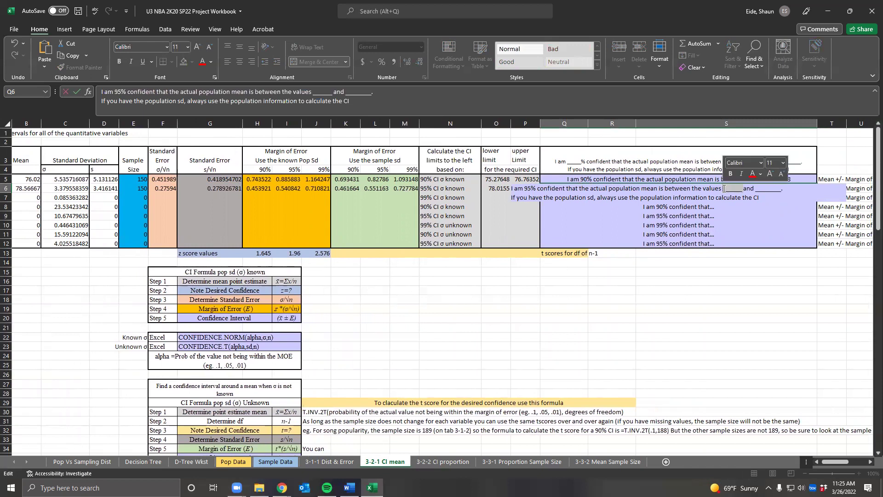
type("of")
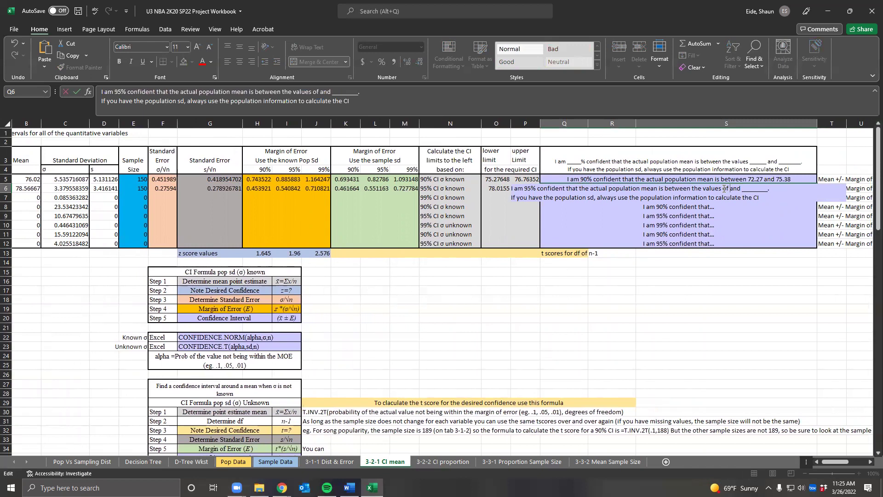
type(" 78.01")
key("Return")
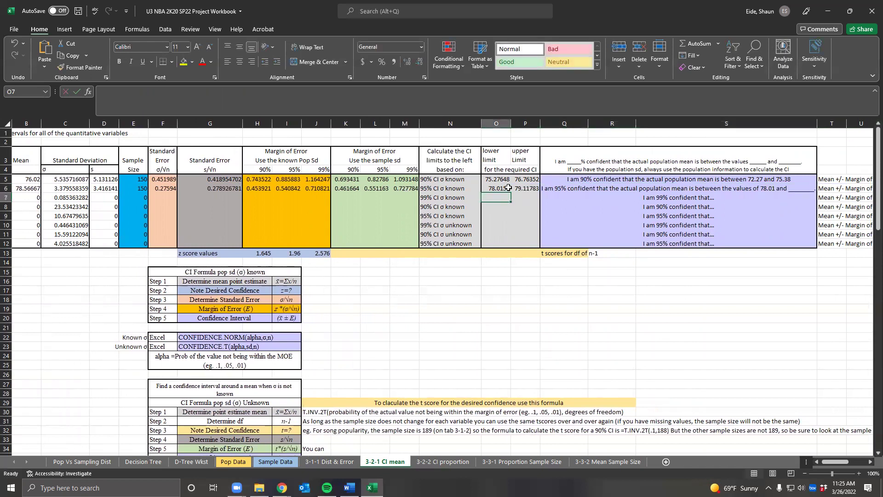
Fill the last value blank in the Q6 confidence statement for height Inches with 79.12.
double_click(662, 188)
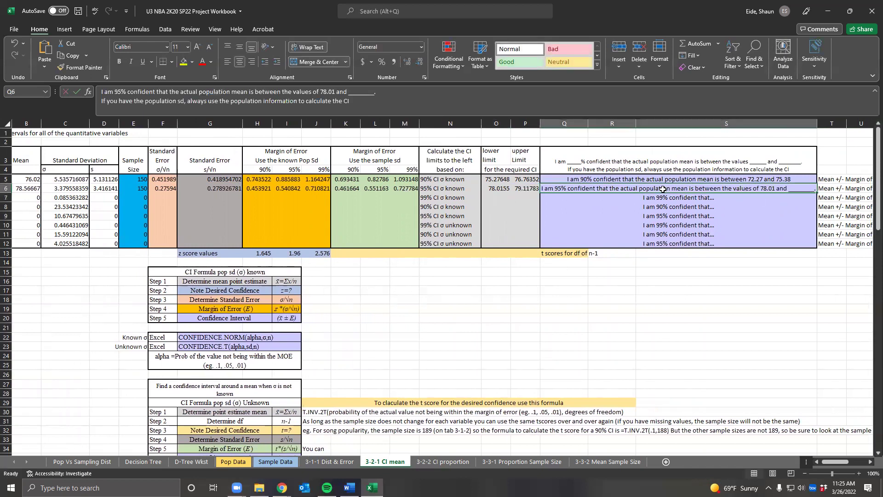
double_click(796, 188)
type("79")
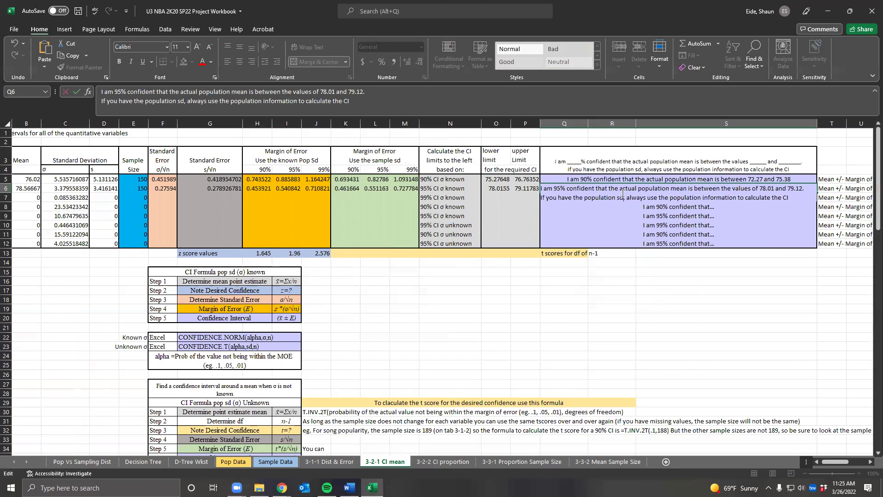
Delete the extra line about always using the population sd from the Q6 statement and commit the cell.
left_click_drag(545, 198, 838, 202)
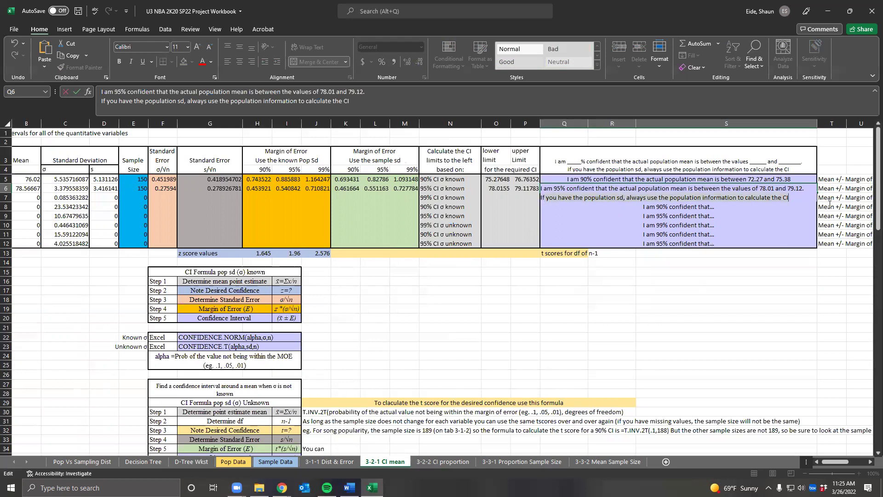
key("BackSpace")
key("BackSpace")
key("BackSpace")
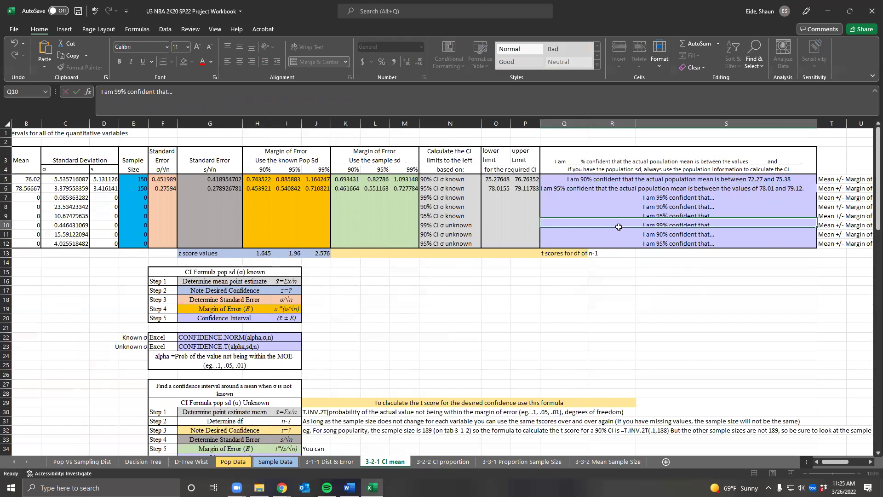
key("Return")
Review which margin of error cells in rows 7 to 12 match each required CI, and the CONFIDENCE function reference in G22:G23.
left_click(573, 184)
left_click(573, 180)
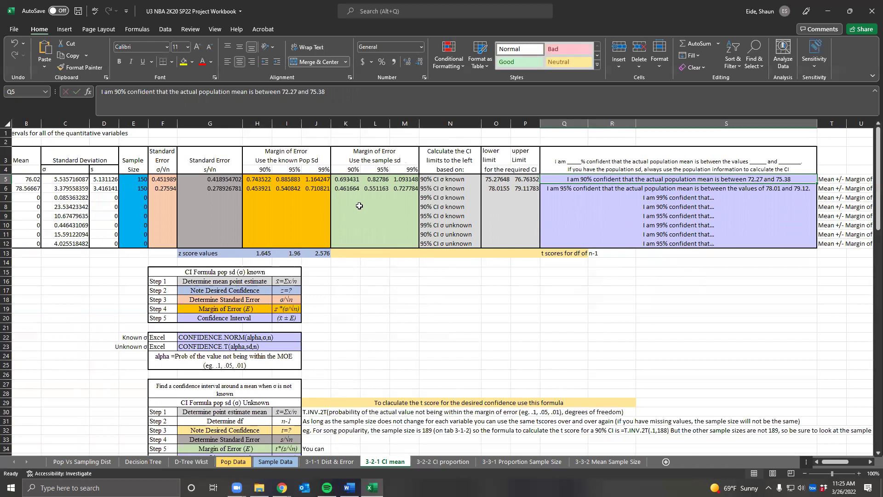
left_click(443, 224)
left_click_drag(442, 224, 411, 242)
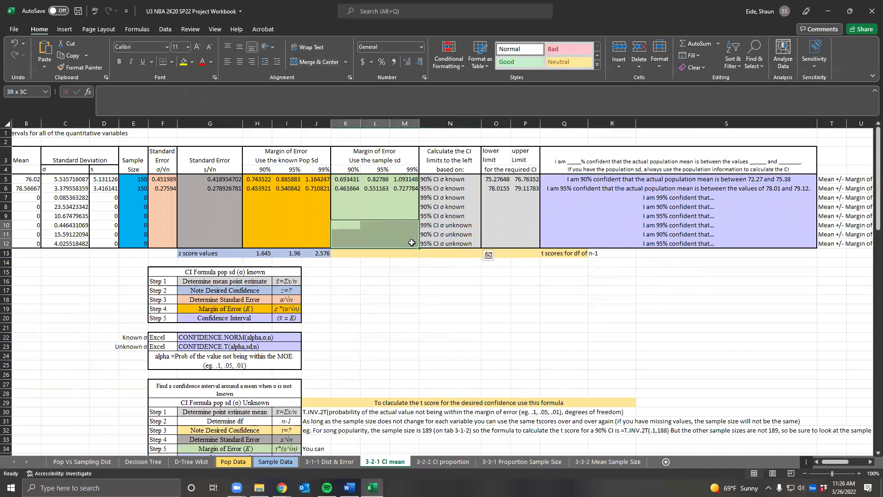
left_click(412, 226)
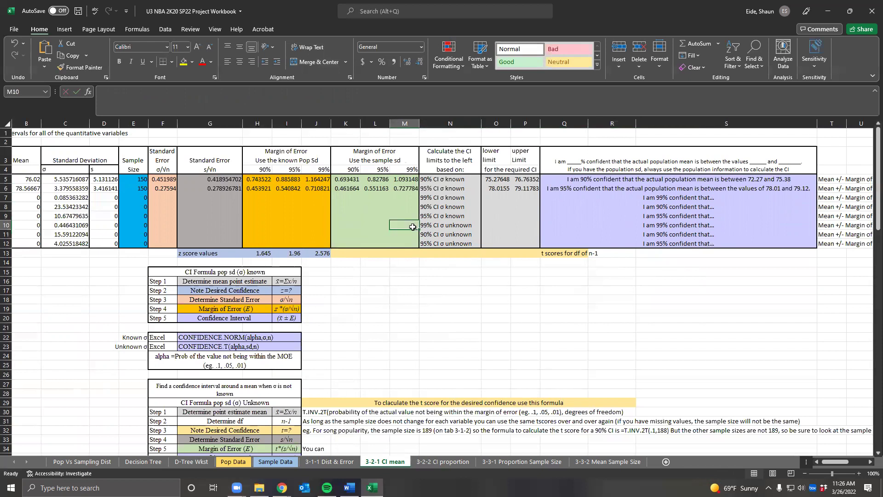
left_click(346, 233)
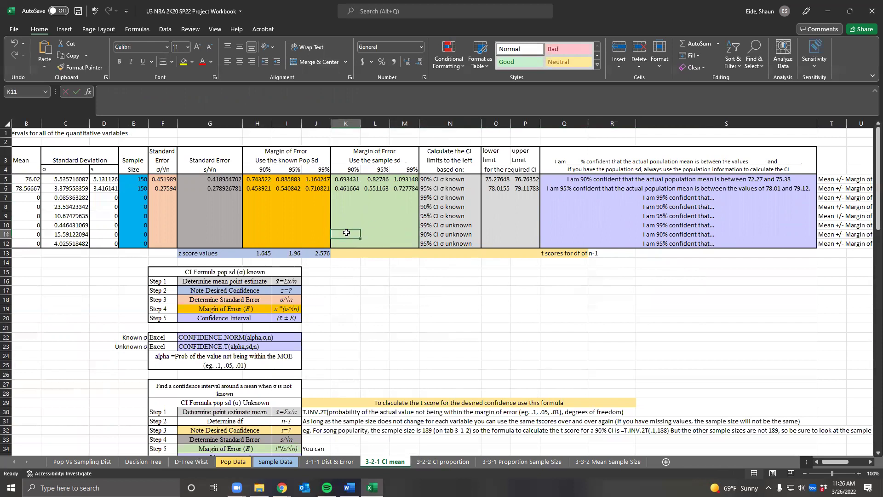
left_click(373, 243)
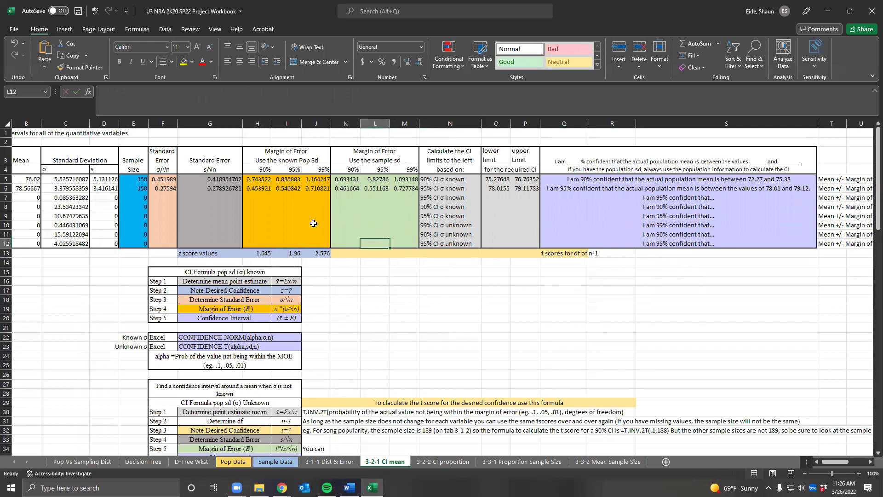
left_click_drag(442, 215, 440, 199)
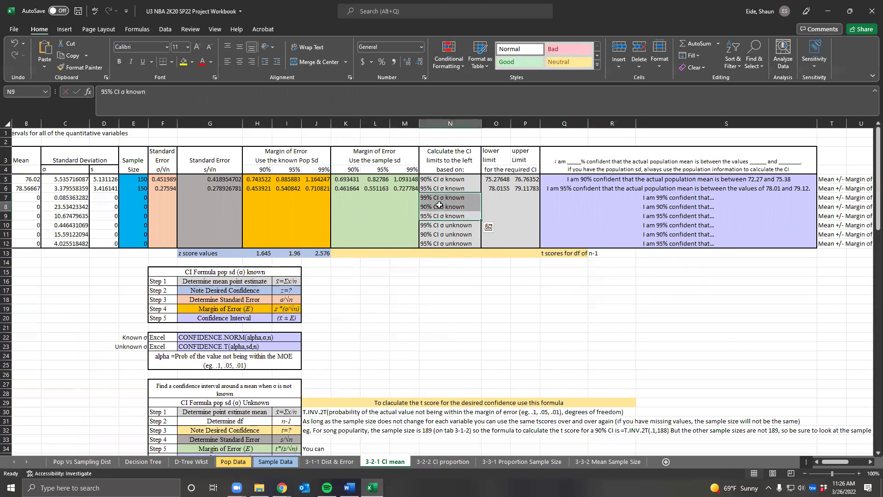
left_click(318, 195)
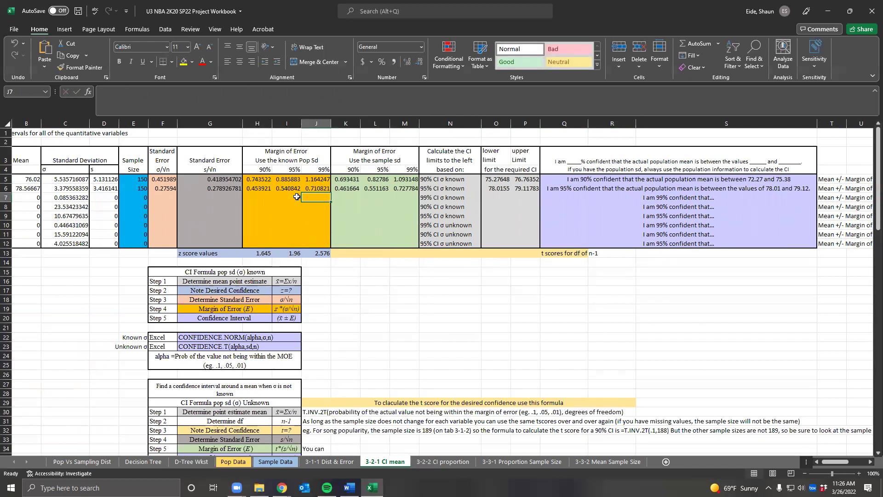
left_click(256, 206)
left_click(300, 215)
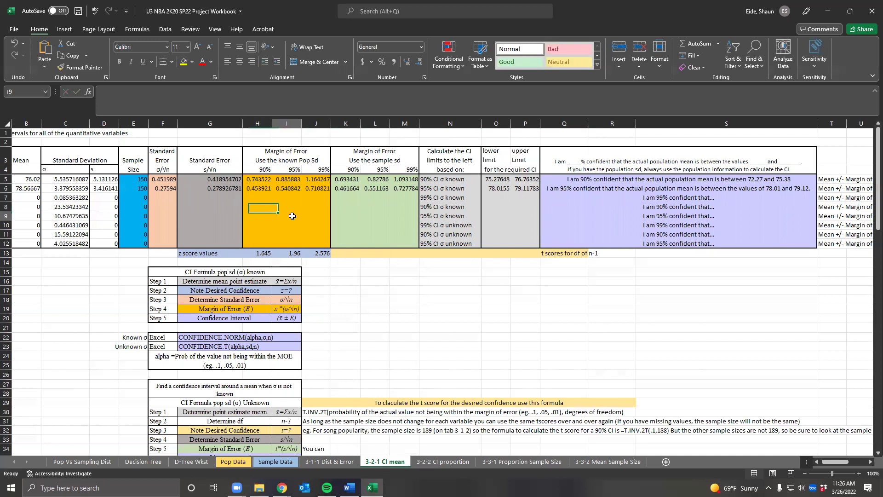
scroll(312, 415, "down", 2)
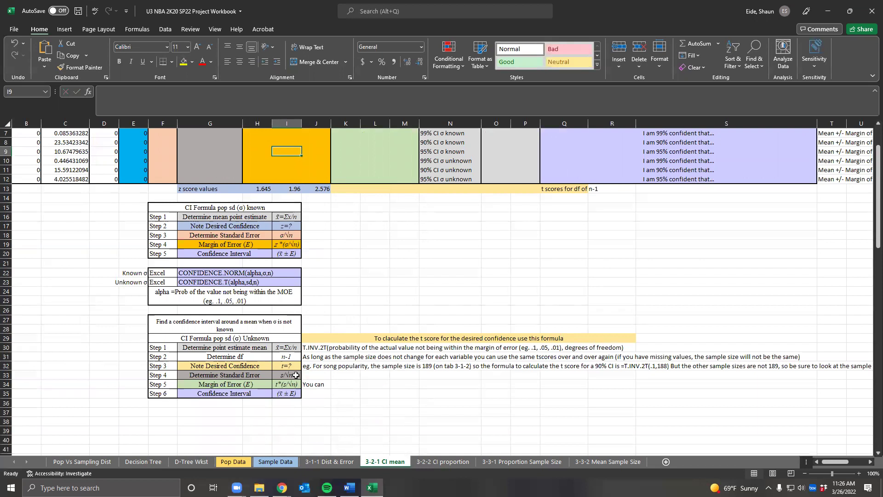
scroll(293, 374, "up", 1)
left_click_drag(224, 337, 249, 346)
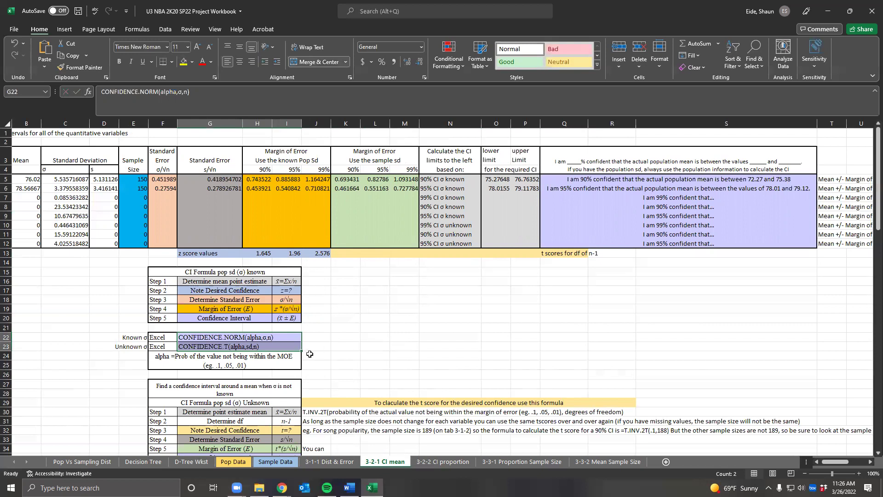
Replace the 90% margin of error formula in H6 with =CONFIDENCE.NORM(.1,C6,E6), using the population standard deviation and sample size.
left_click(257, 203)
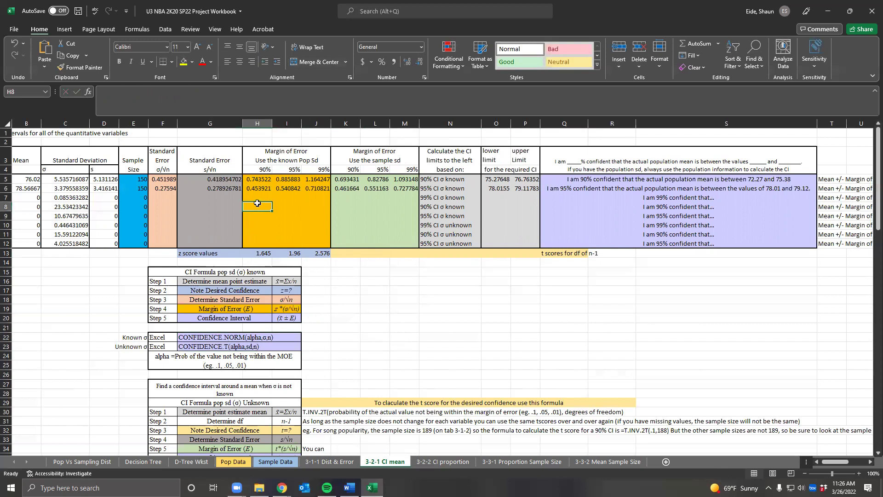
left_click(256, 189)
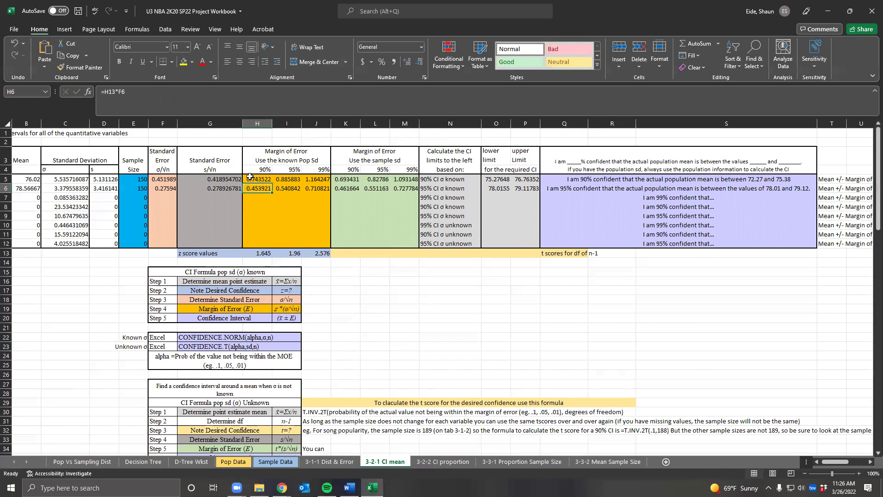
type("=")
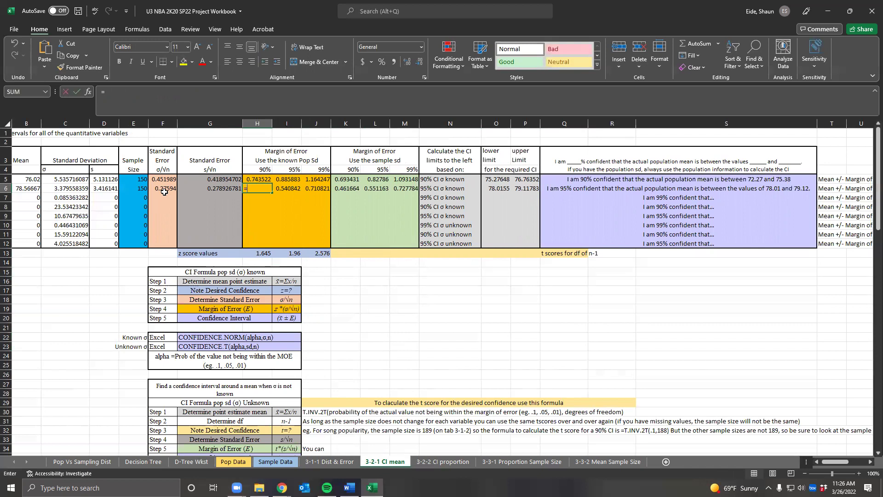
type("co")
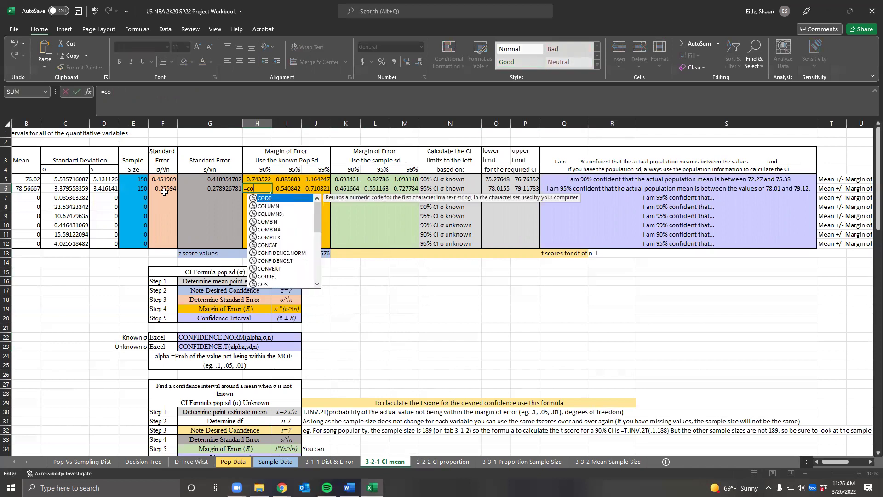
type("n")
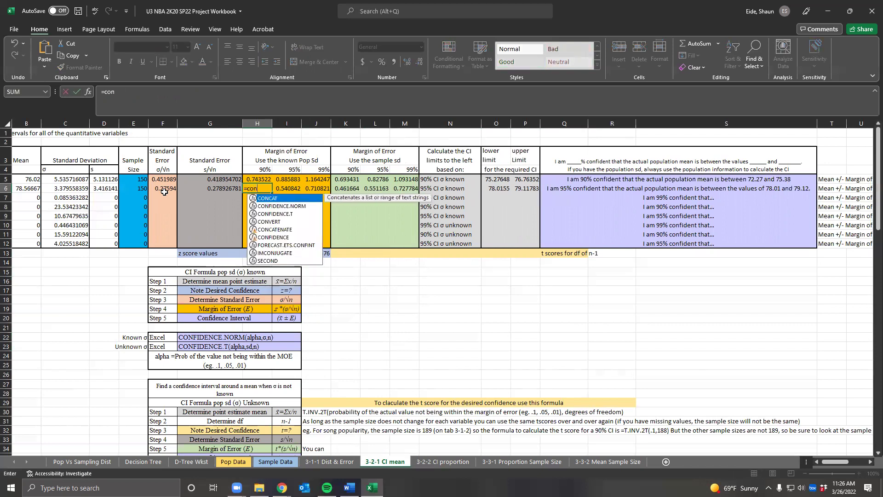
type("fi")
key("Tab")
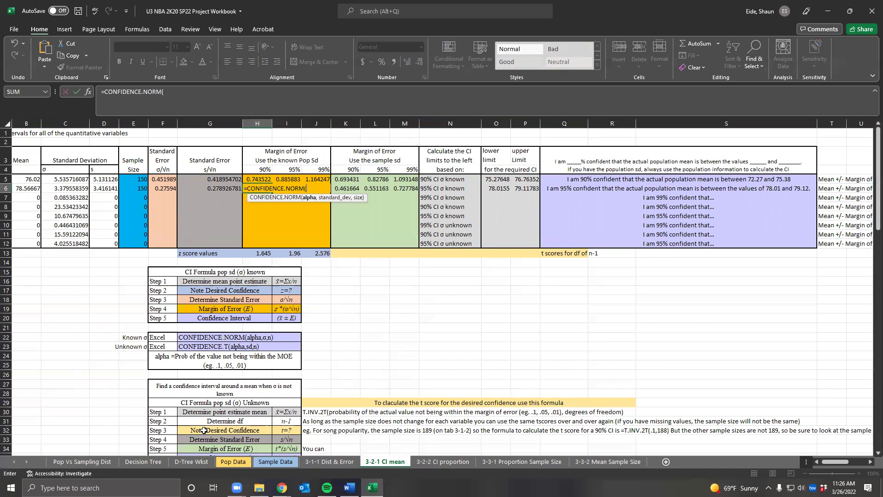
type(".1,")
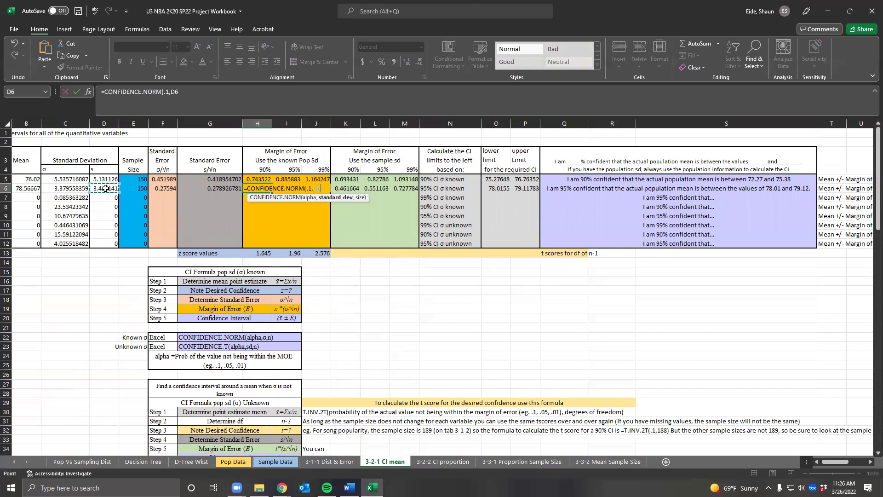
left_click(59, 187)
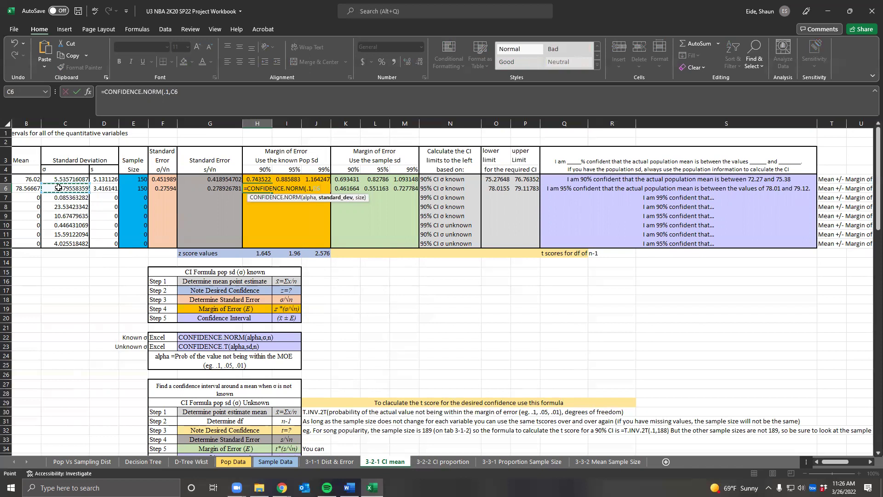
type(",")
left_click(121, 188)
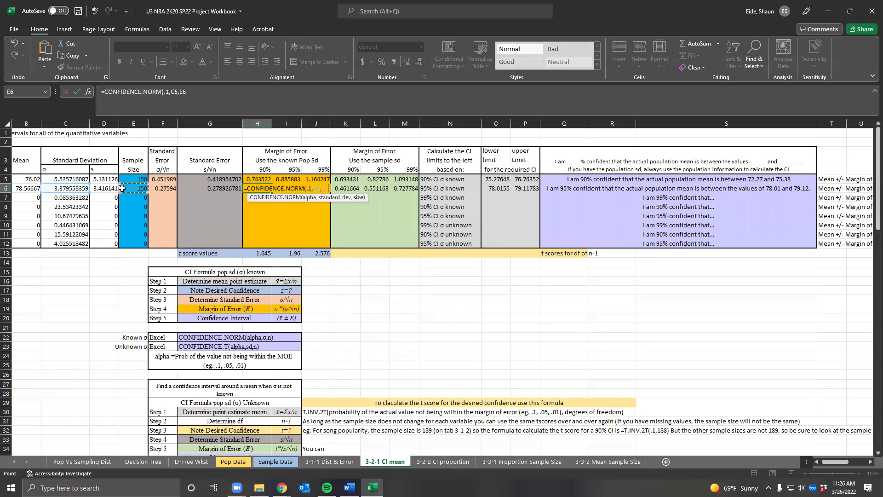
key("Return")
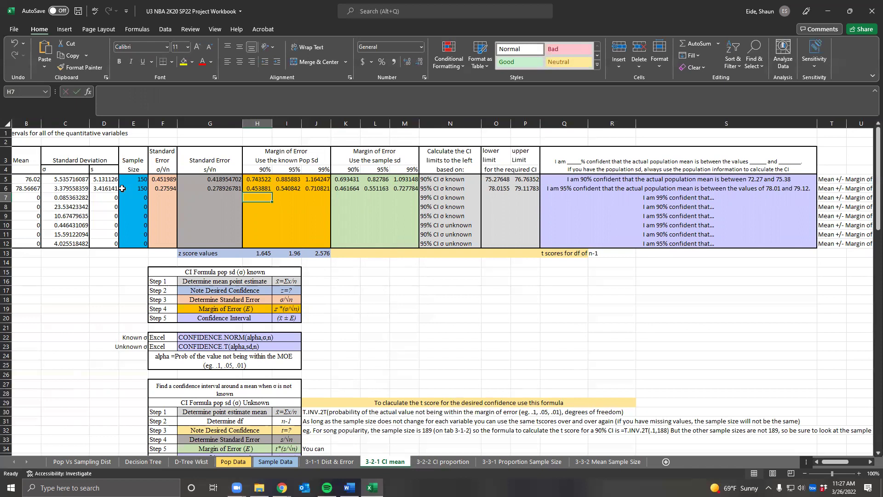
Check the 90% z score in H13 and compare H6's z-score and CONFIDENCE.NORM results by undoing and redoing the formula change.
left_click(274, 251)
left_click(263, 254)
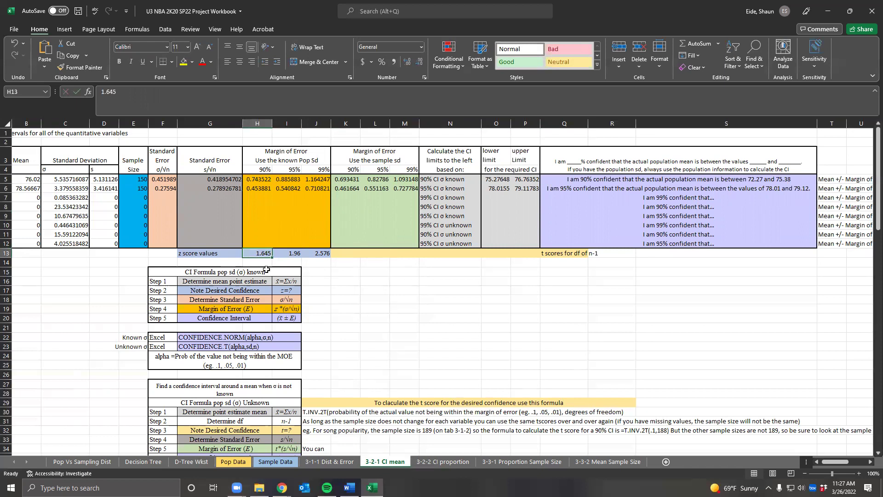
right_click(264, 262)
key("Escape")
left_click(253, 250)
left_click(370, 271)
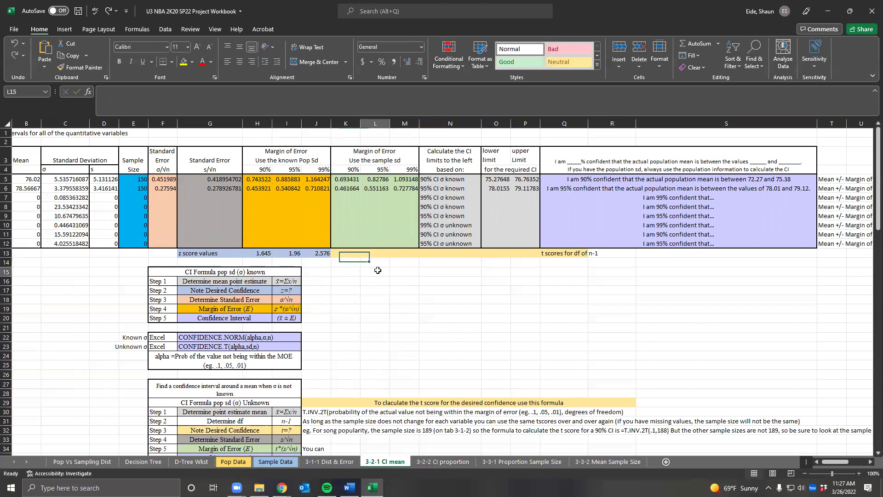
left_click(109, 10)
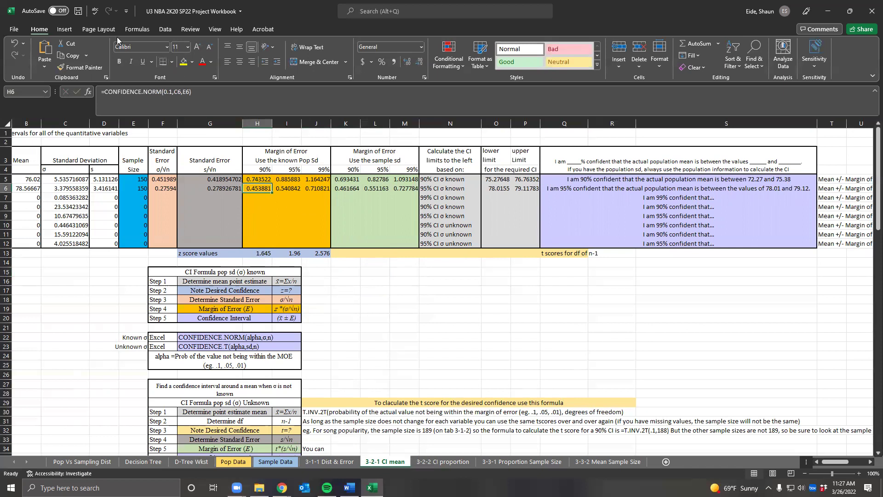
key("ctrl+z")
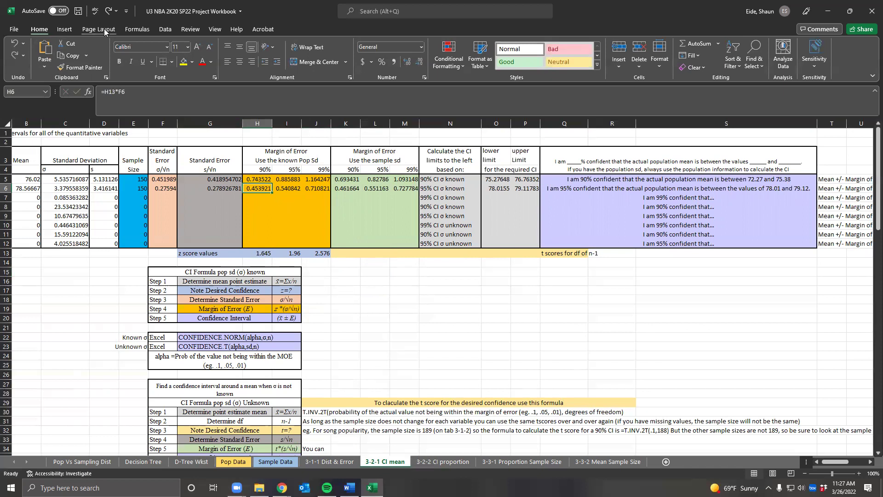
left_click(106, 11)
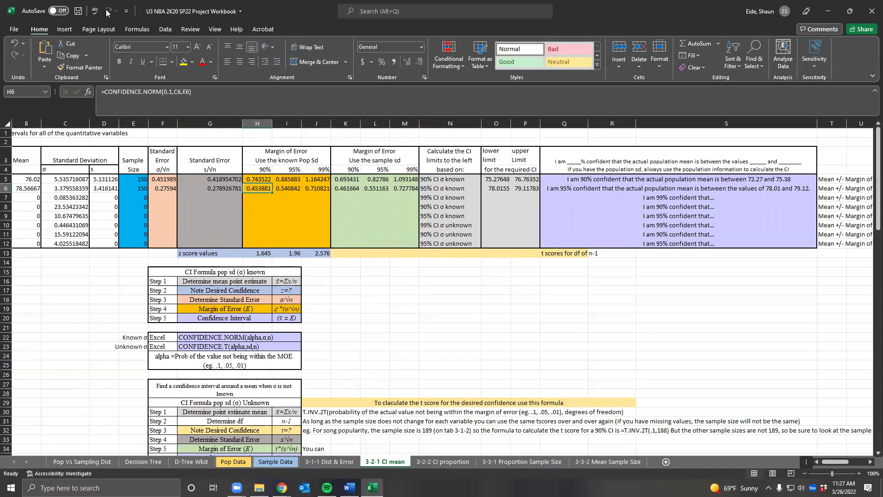
left_click(383, 301)
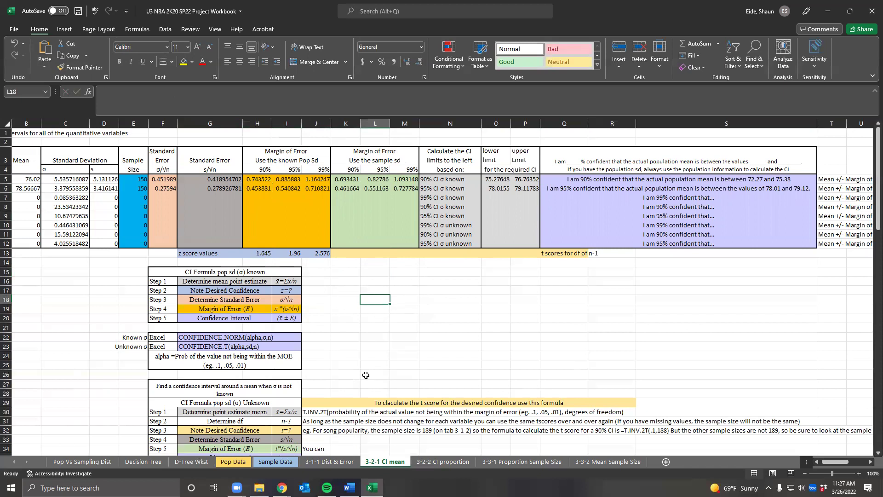
Switch to the 3-2-2 CI proportion sheet and look over the note about making pivot tables for the proportions.
left_click(449, 461)
left_click_drag(612, 381, 163, 343)
left_click(140, 354)
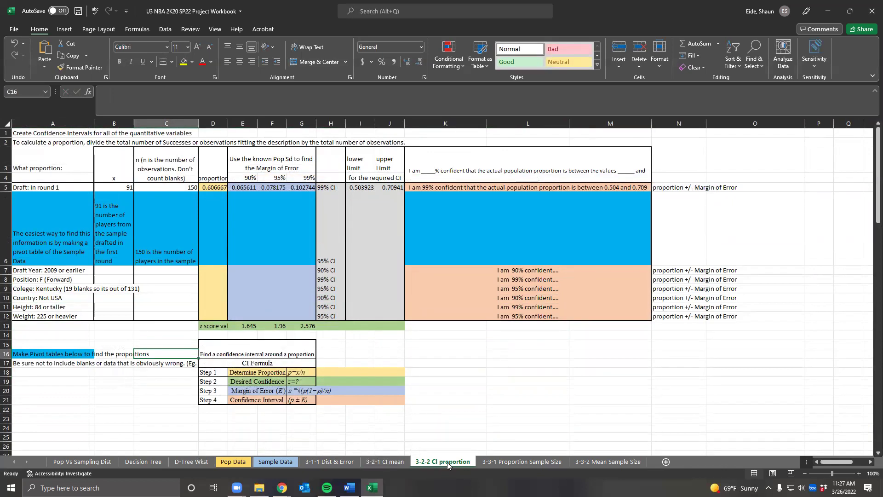
left_click(124, 383)
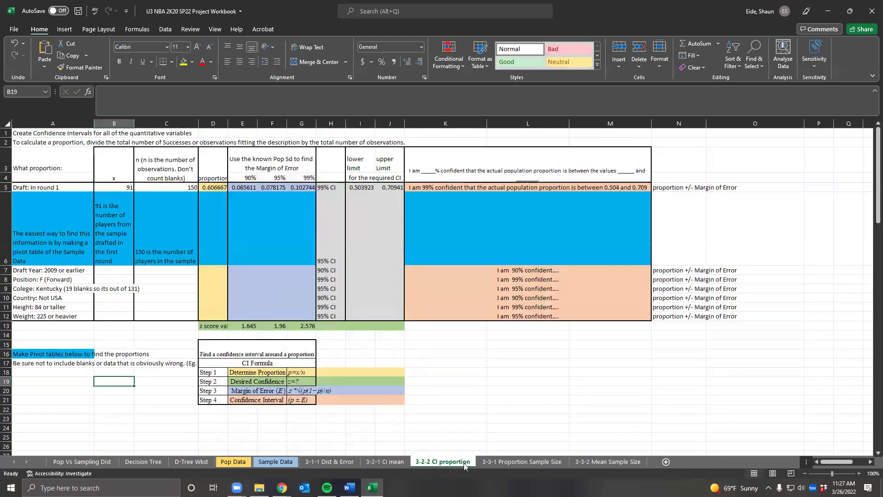
Examine the proportion descriptions in column A and the number of observations column for rows 5 to 12.
left_click_drag(25, 187, 54, 314)
left_click(45, 296)
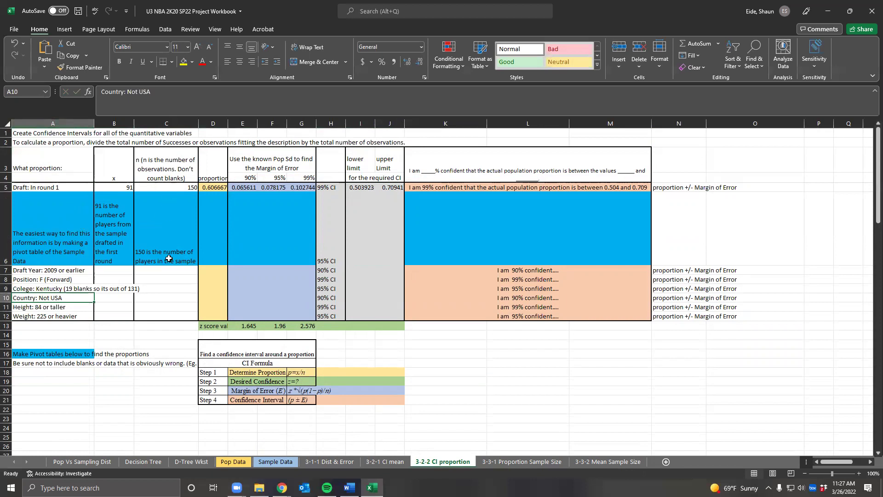
left_click(168, 288)
left_click(169, 270)
left_click_drag(173, 183, 170, 318)
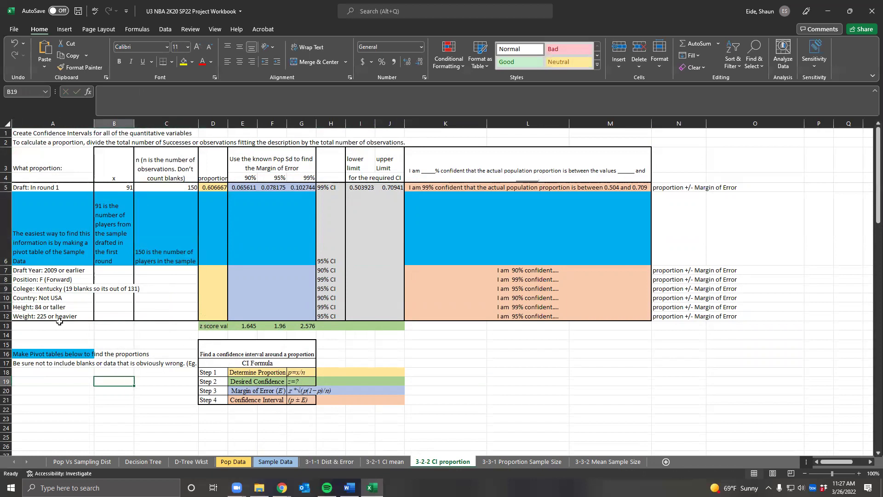
left_click(35, 271)
key("Down")
key("Down")
key("Down")
key("Down")
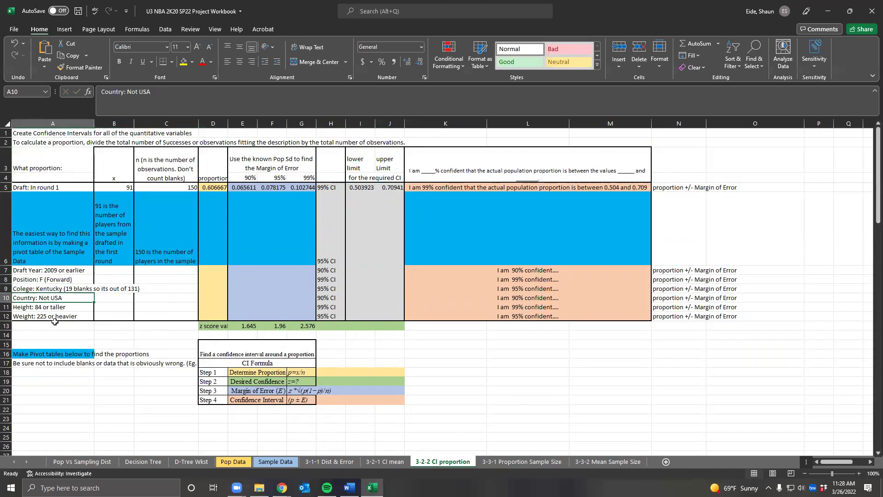
Examine the Sample Data sheet's headers from full_name to college, including the b_day, team and position columns.
key("Down")
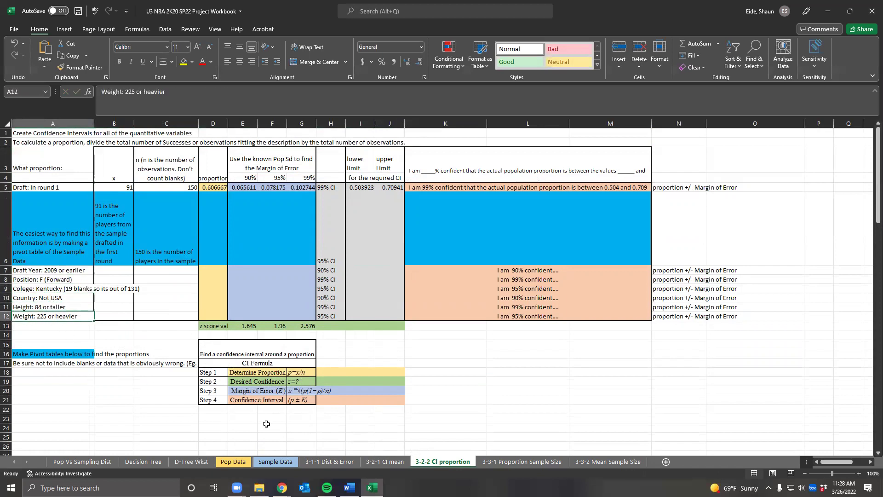
left_click(269, 462)
scroll(276, 294, "up", 10)
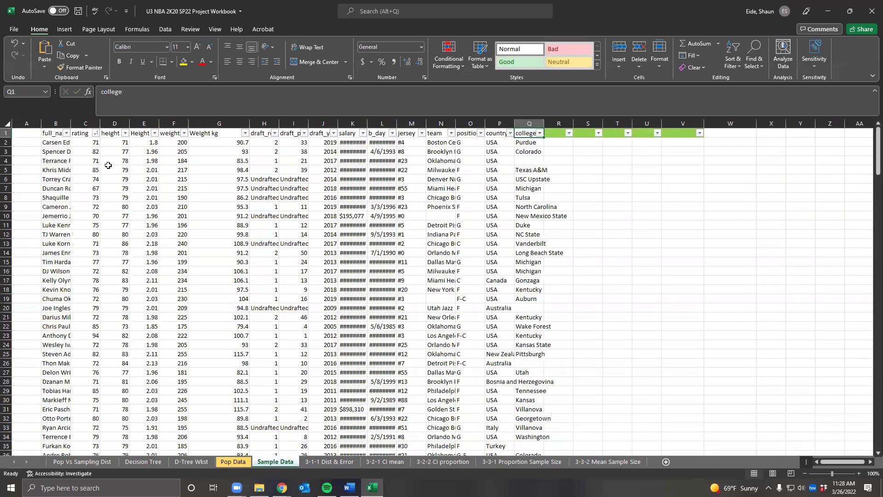
left_click(320, 461)
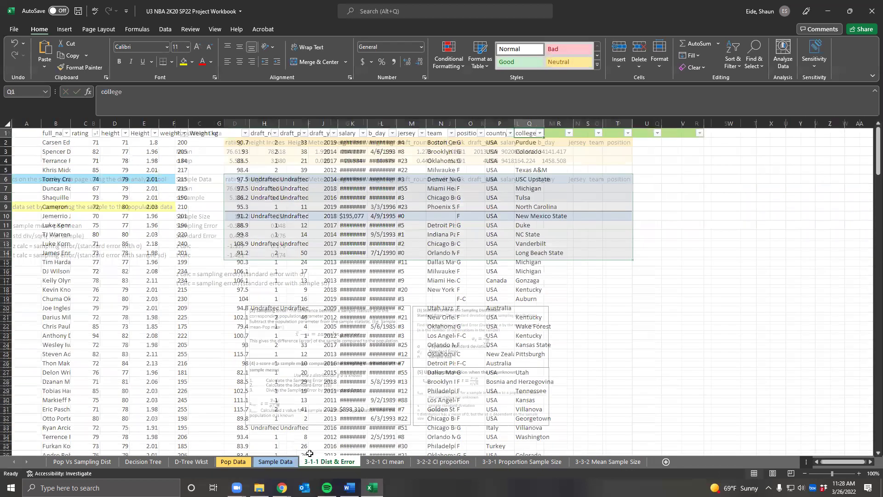
left_click(275, 461)
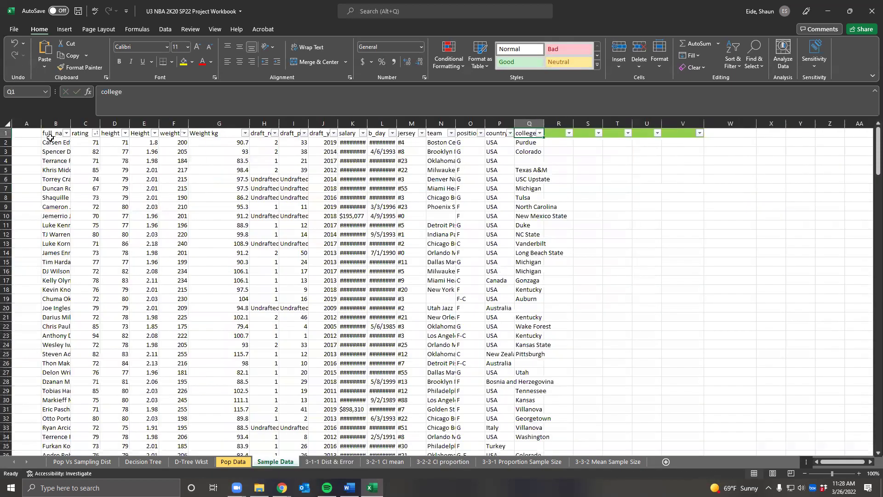
left_click_drag(56, 133, 538, 137)
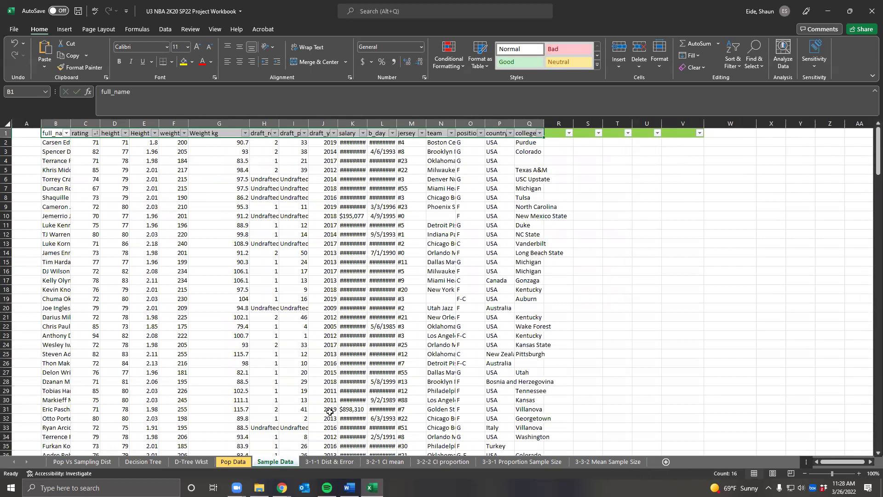
left_click(375, 262)
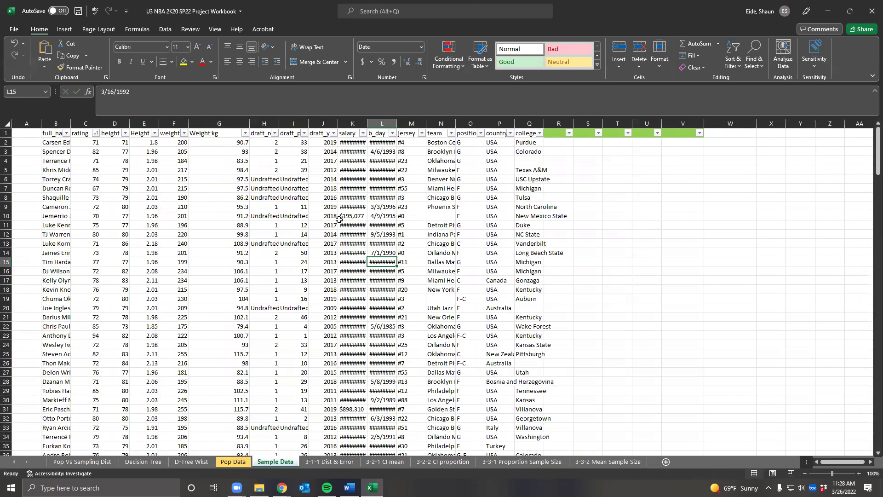
left_click_drag(432, 133, 432, 262)
left_click(473, 132)
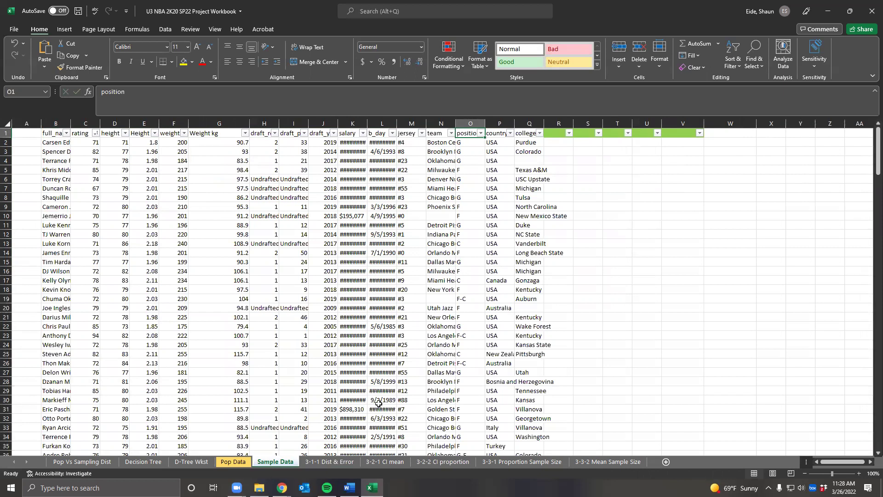
Return to the 3-2-2 CI proportion sheet and check the empty cells below the pivot table note.
left_click(442, 461)
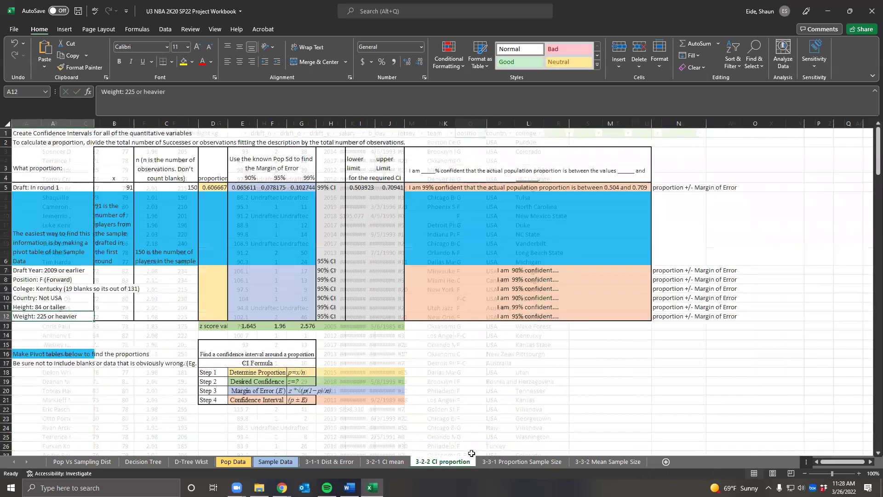
left_click(42, 373)
left_click(41, 381)
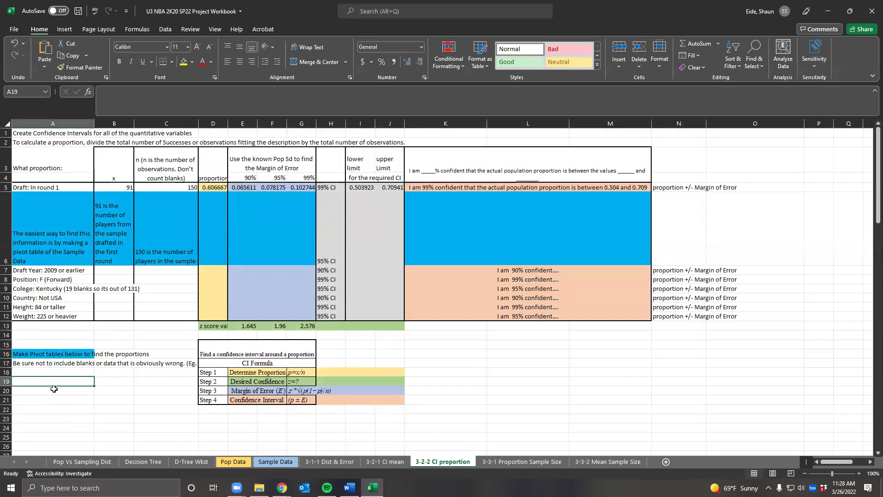
left_click(283, 463)
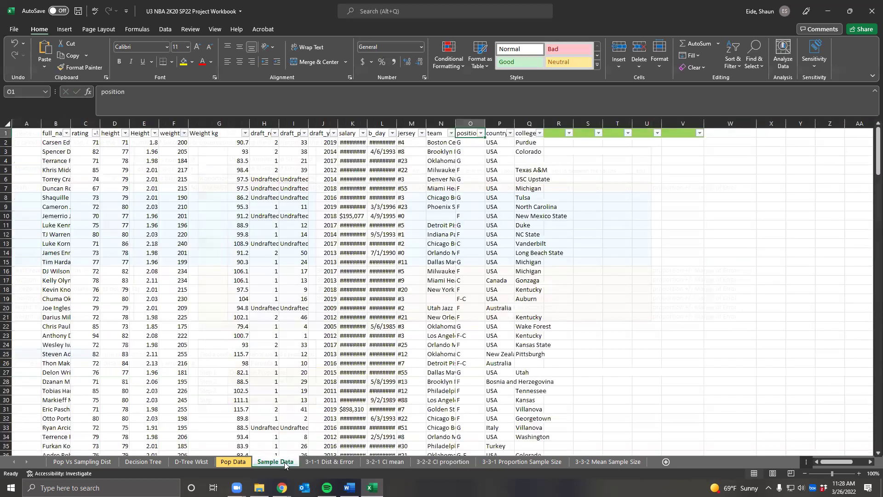
left_click(48, 232)
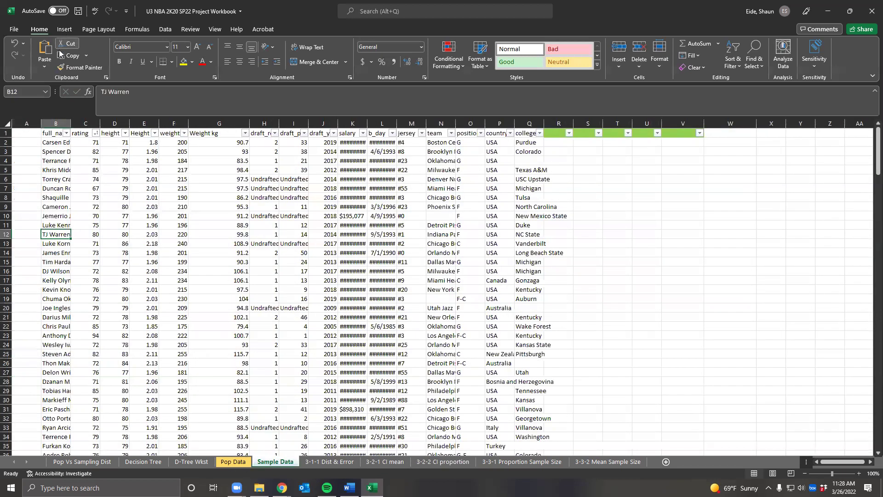
key("alt+n")
key("v")
key("t")
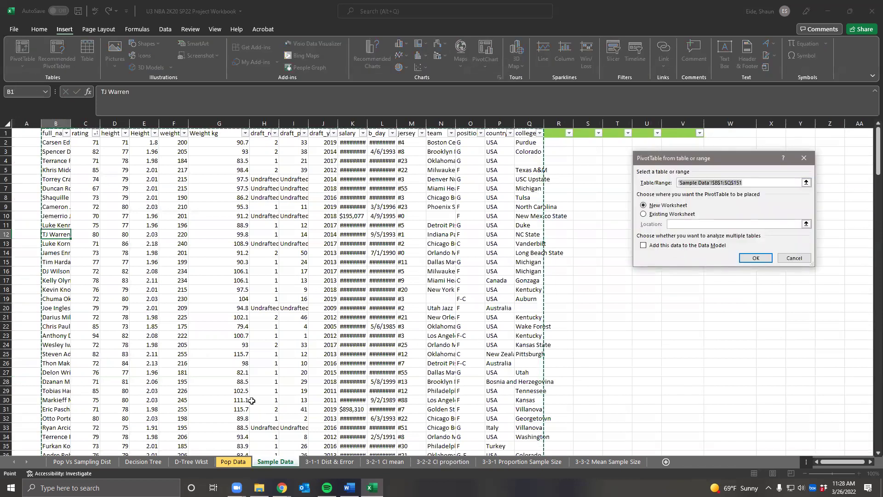
scroll(252, 401, "down", 20)
scroll(249, 418, "down", 10)
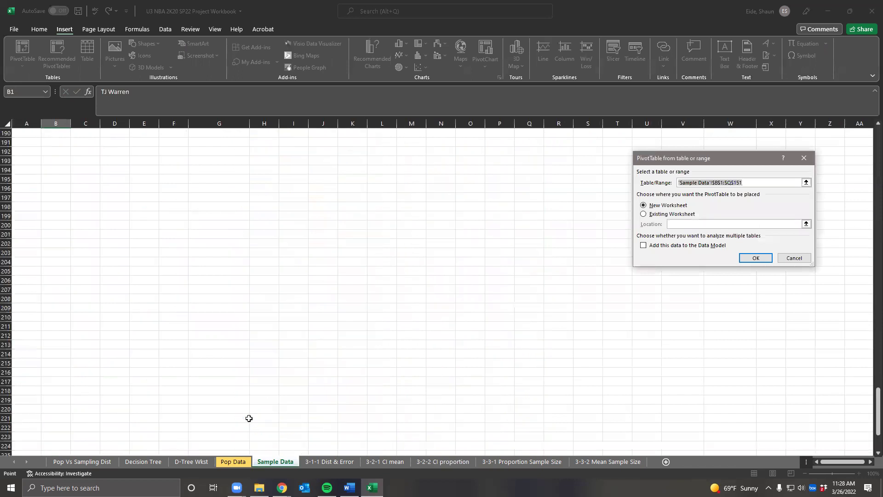
left_click(435, 462)
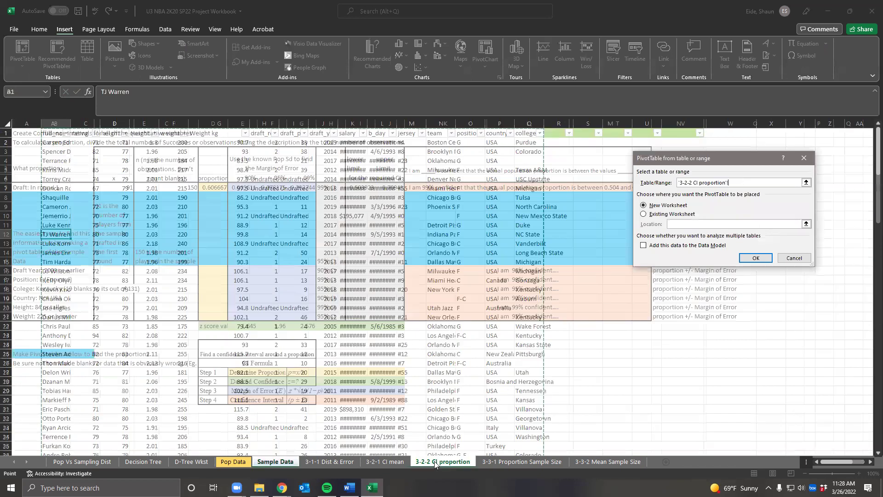
left_click(26, 373)
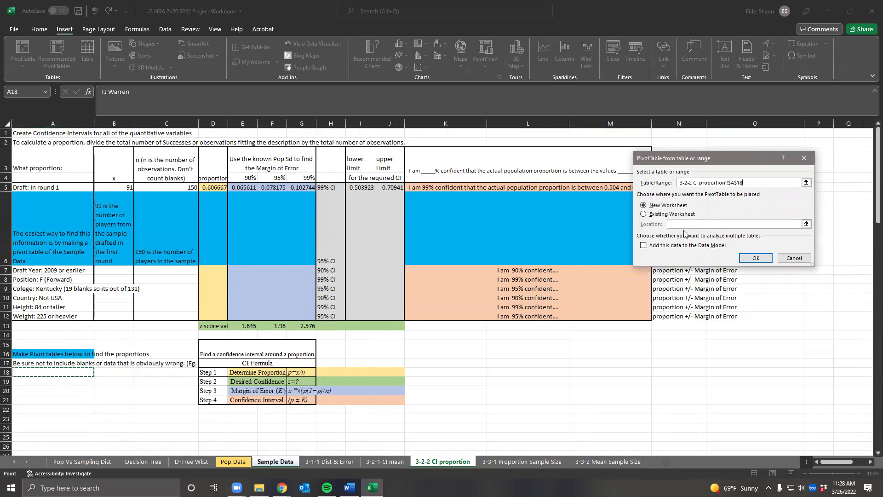
key("BackSpace")
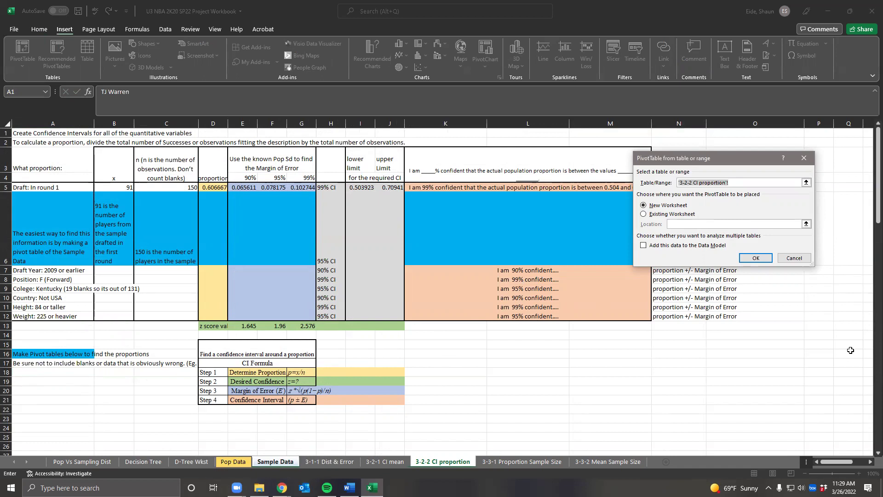
left_click(275, 461)
key("Escape")
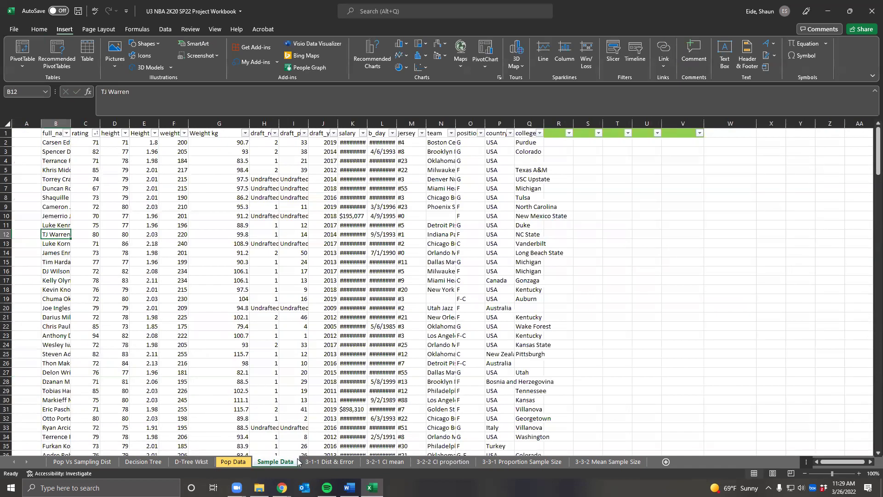
Insert a pivot table from Sample Data range B1:Q151 at cell A23 of the existing 3-2-2 CI proportion sheet.
left_click(85, 188)
left_click(22, 51)
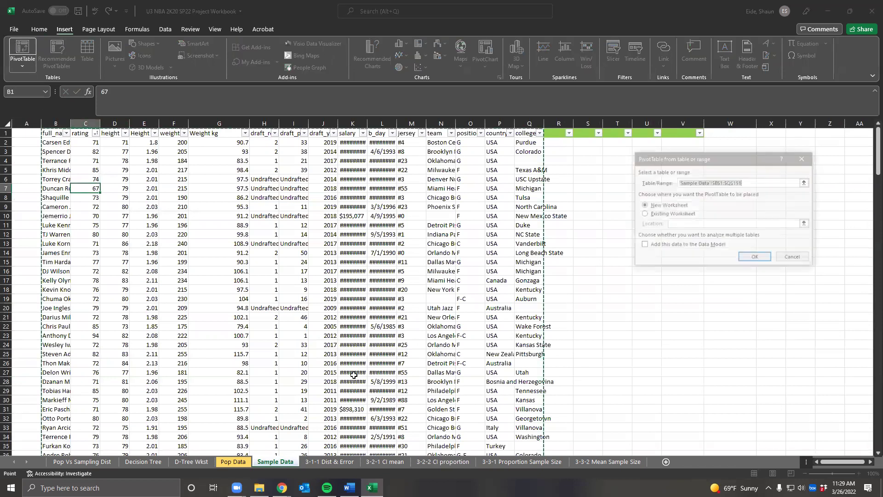
left_click(674, 224)
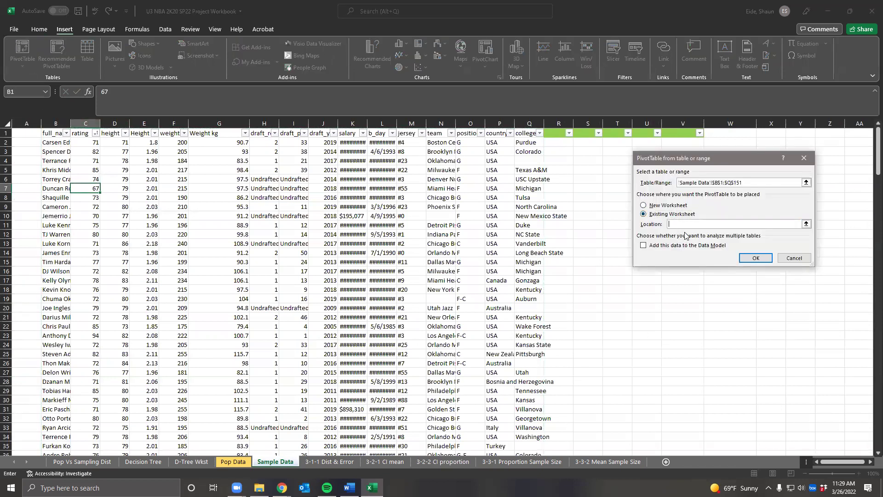
left_click(434, 462)
left_click(38, 409)
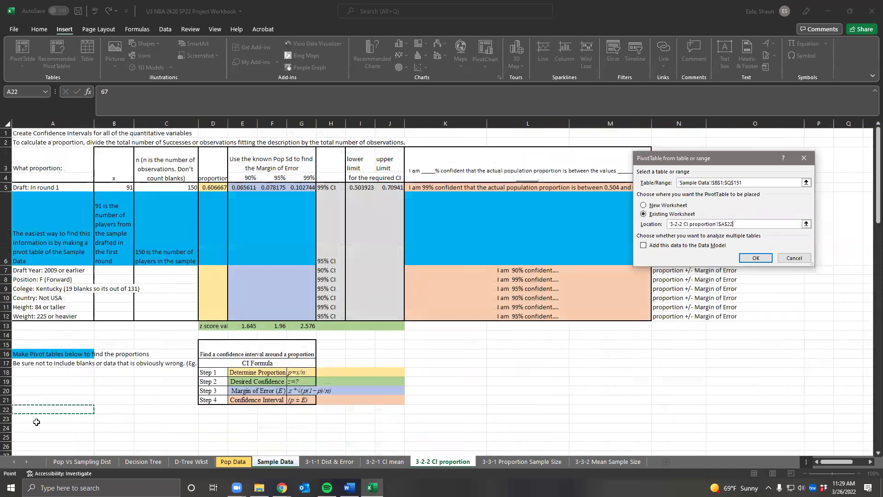
left_click(750, 259)
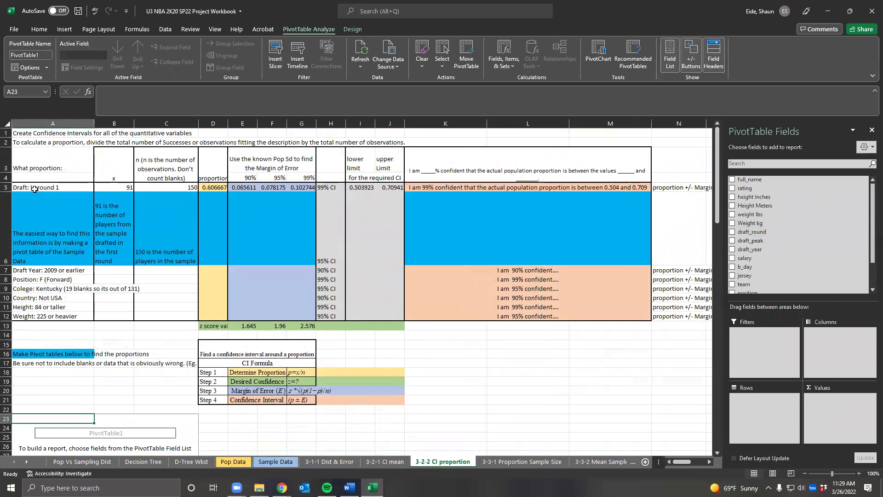
Build the pivot table with draft_round as the rows and the count of draft_round as the values.
left_click(57, 189)
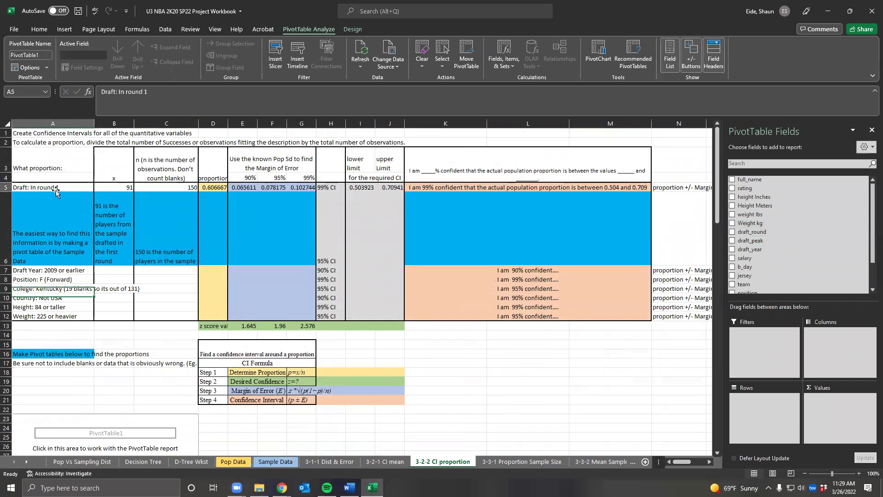
left_click(59, 434)
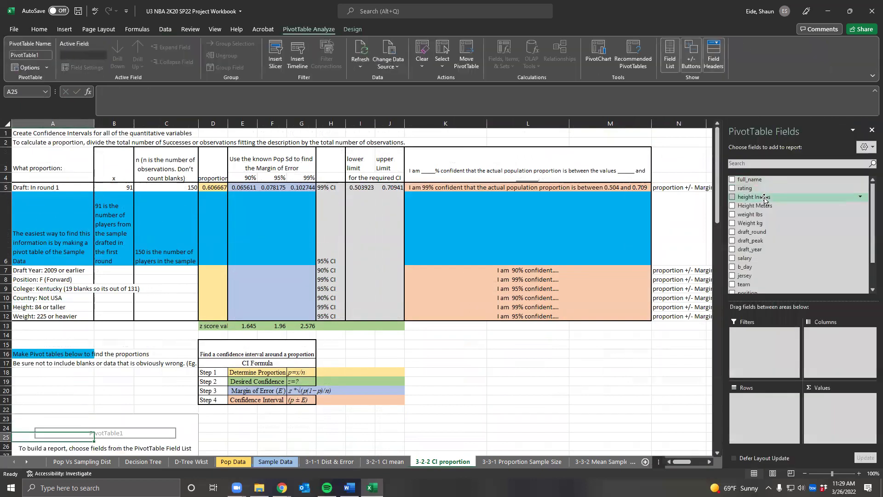
left_click(735, 249)
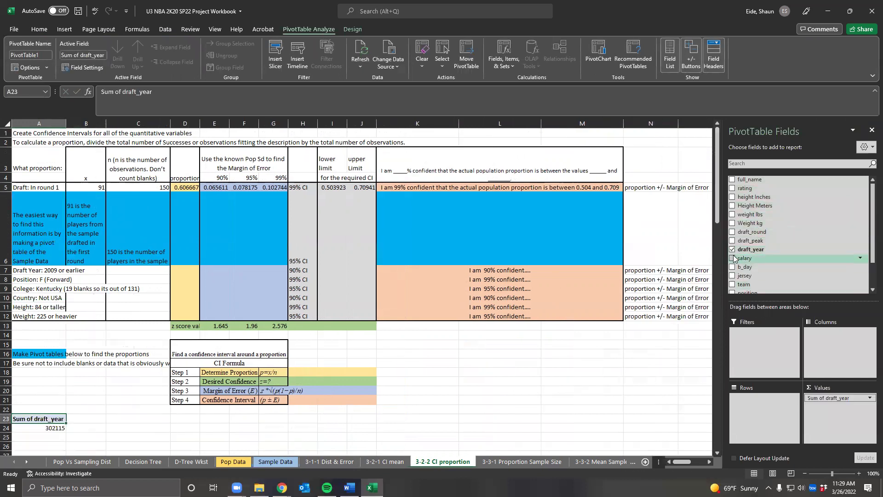
left_click(733, 249)
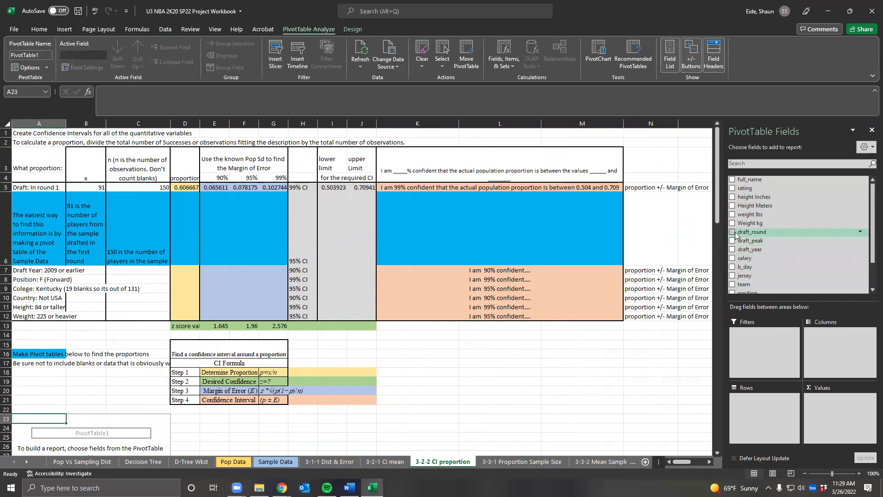
left_click(734, 233)
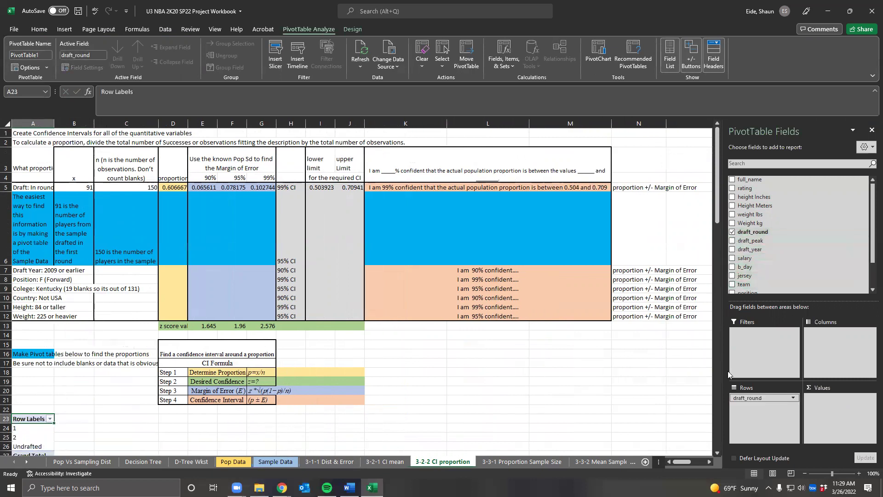
scroll(48, 397, "down", 1)
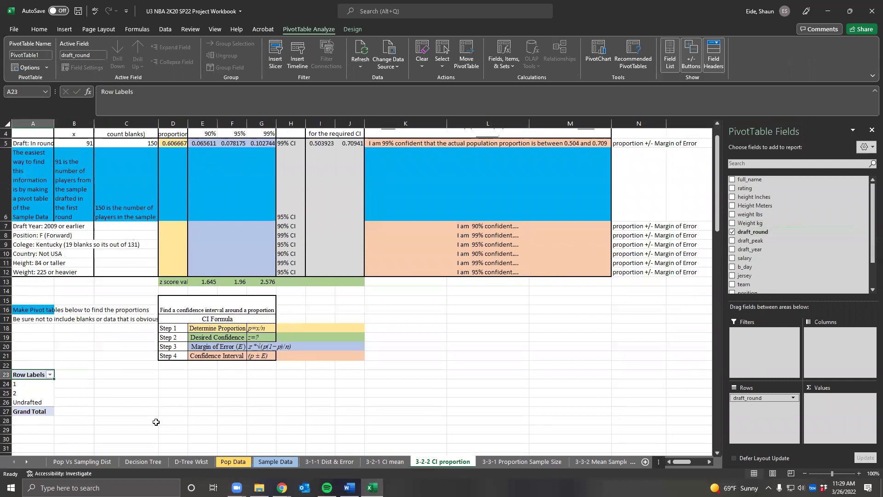
left_click_drag(753, 232, 867, 404)
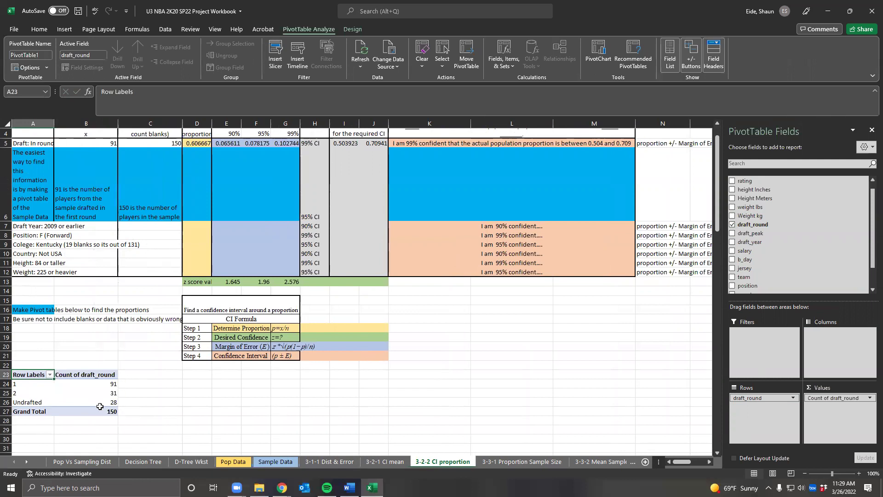
Begin a proportion formula in C24 that divides the pivot table's count for draft round 1.
left_click(152, 382)
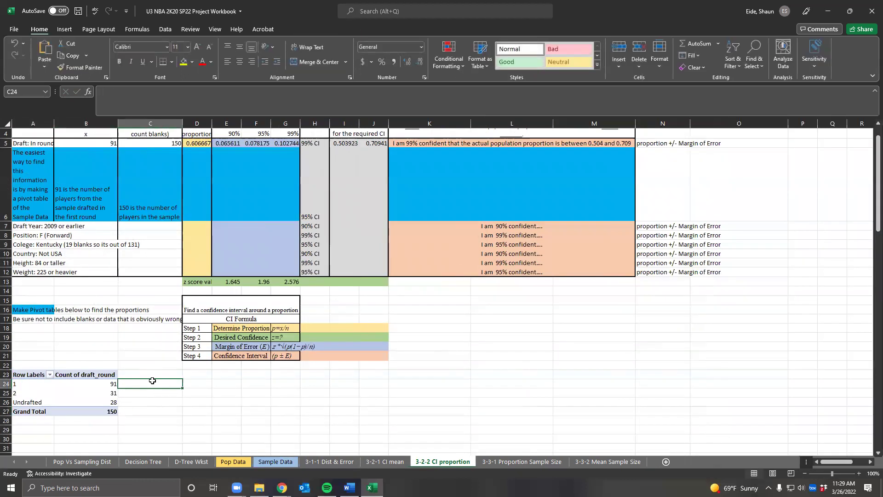
type("=")
left_click(88, 386)
type("/")
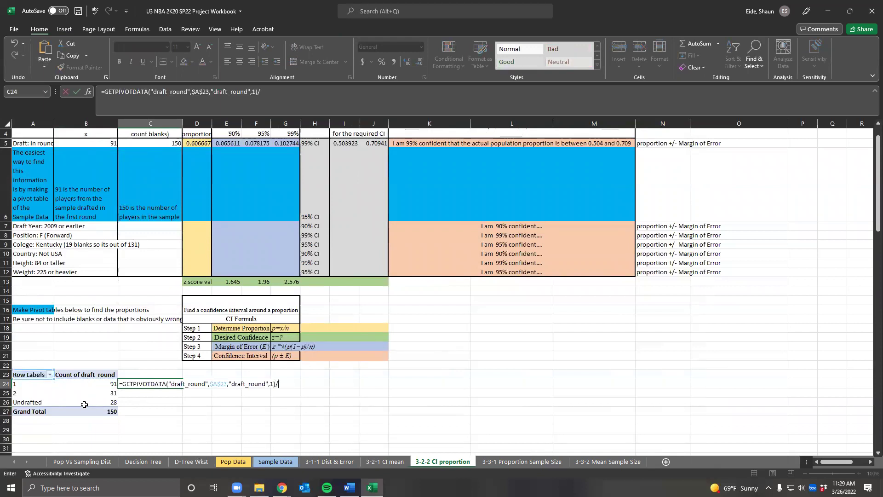
Complete the formula in C24 by dividing the round 1 count by the pivot table's grand total in B27.
left_click(89, 411)
key("Return")
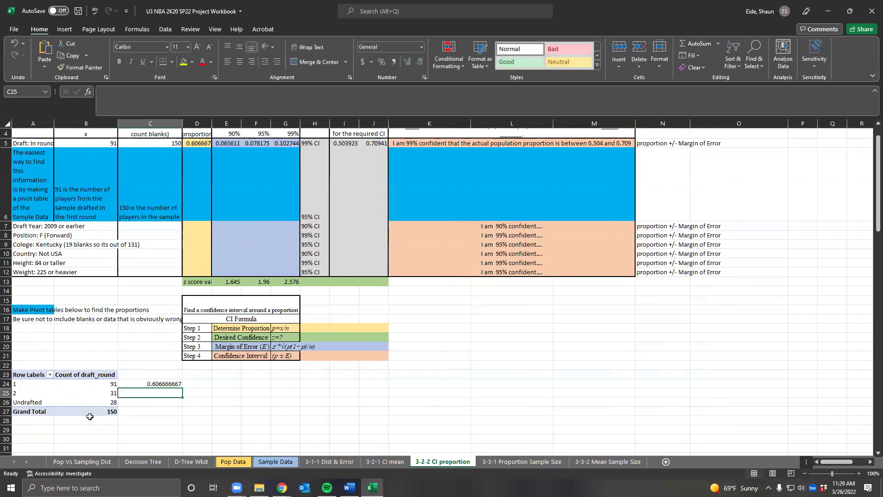
Compare the x, n and proportion cells of the "Draft: In round 1" row with the draft_round pivot table.
scroll(103, 177, "up", 1)
left_click(93, 188)
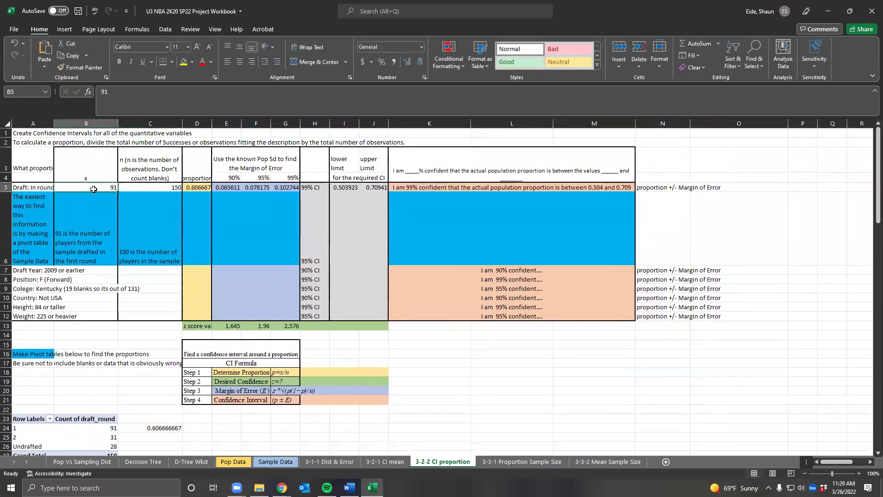
left_click(167, 189)
scroll(144, 346, "down", 1)
scroll(144, 347, "down", 2)
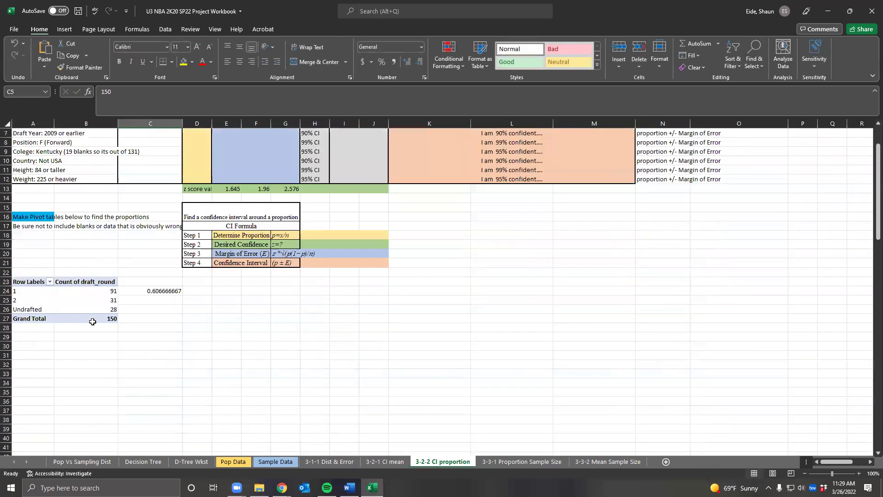
scroll(140, 216, "up", 2)
left_click(209, 189)
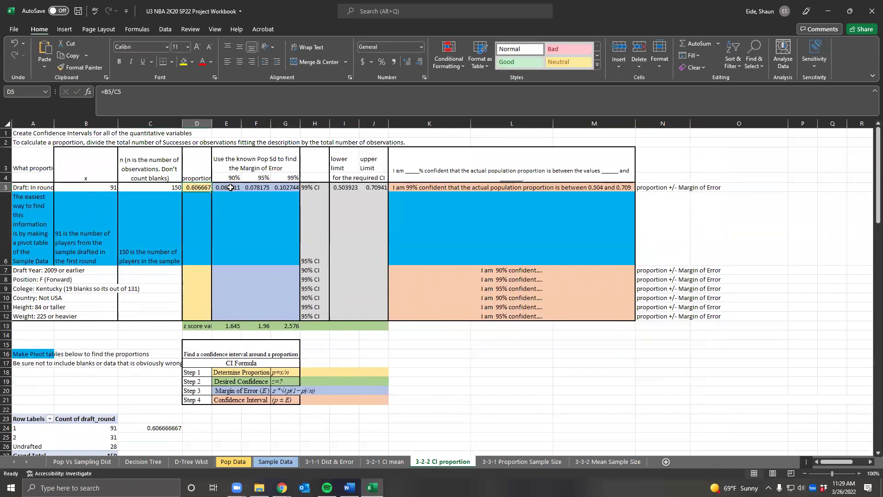
left_click(80, 247)
left_click(81, 272)
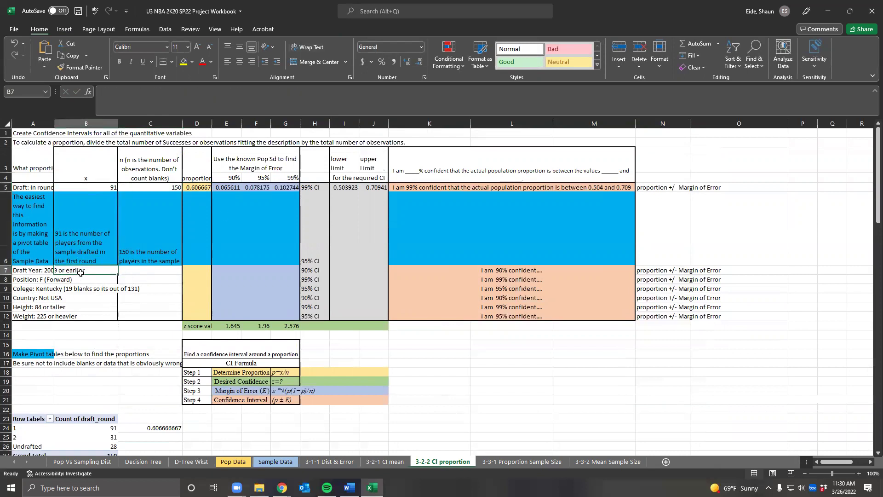
Remove the draft_round field from the pivot table, accepting the replacement of existing sheet data.
scroll(75, 346, "down", 1)
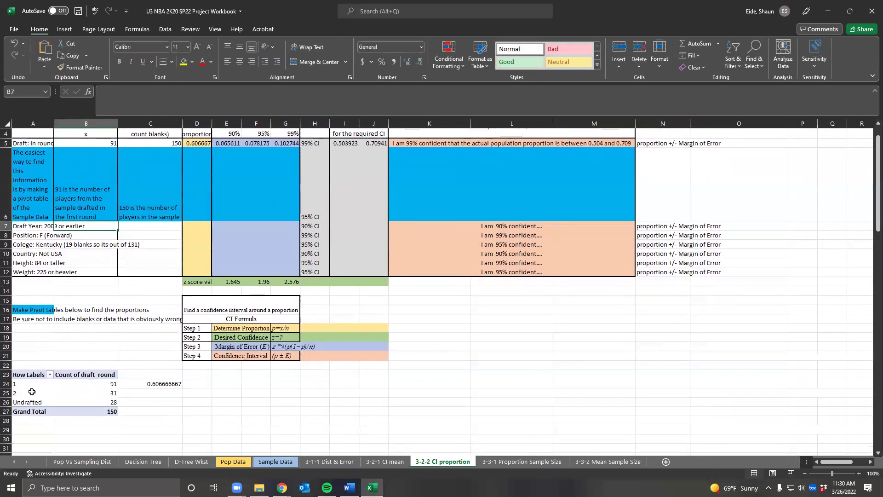
left_click(32, 391)
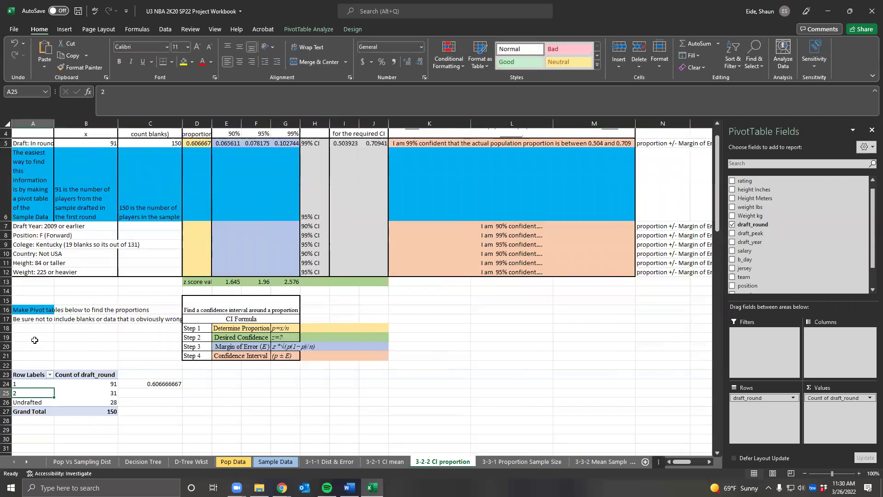
left_click(39, 261)
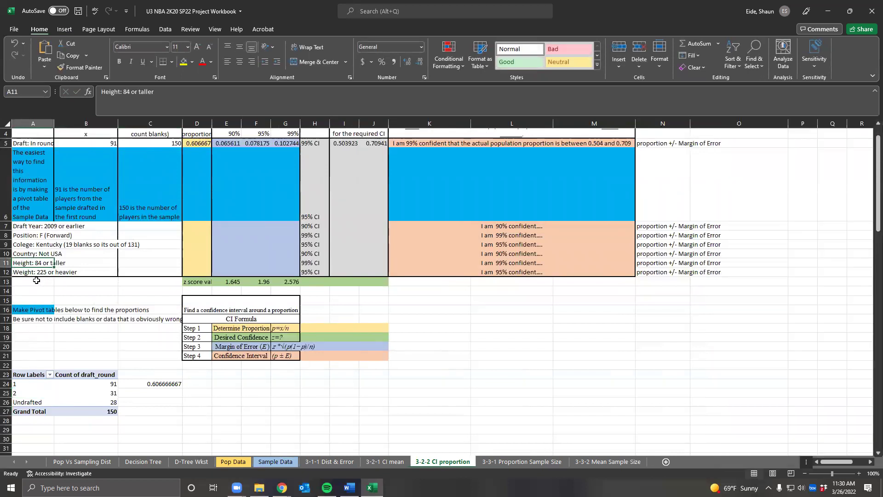
left_click(41, 403)
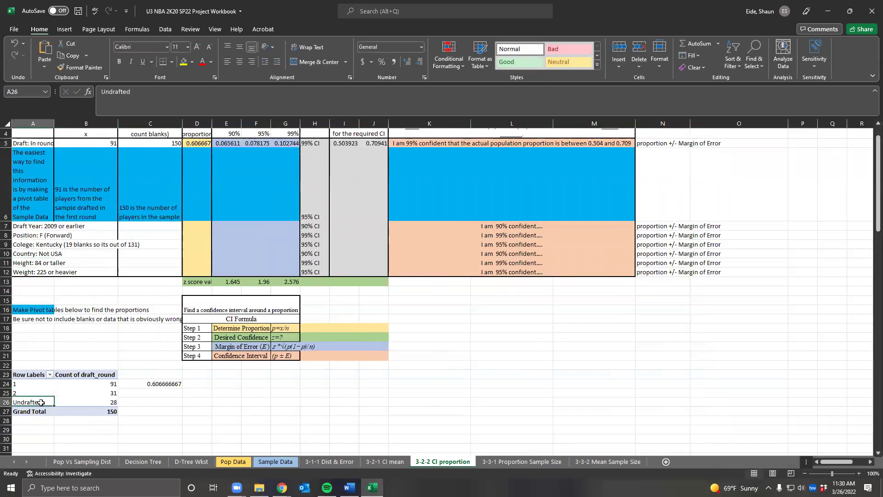
left_click(733, 224)
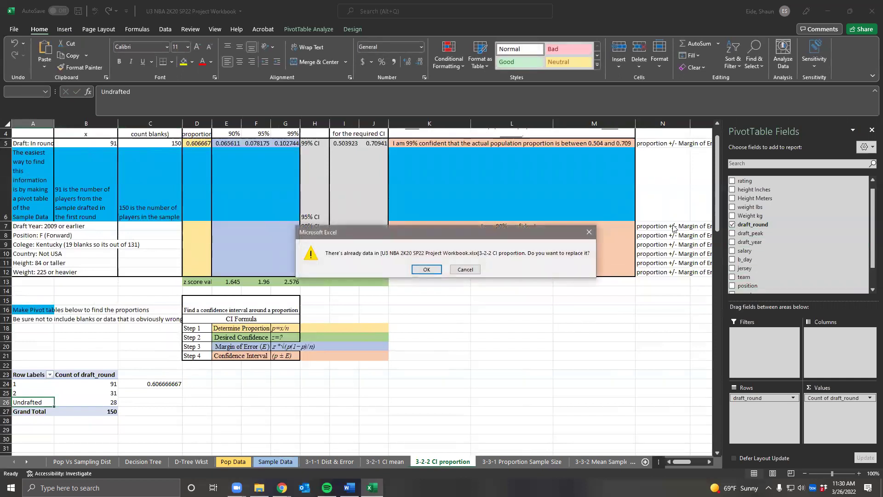
left_click(430, 269)
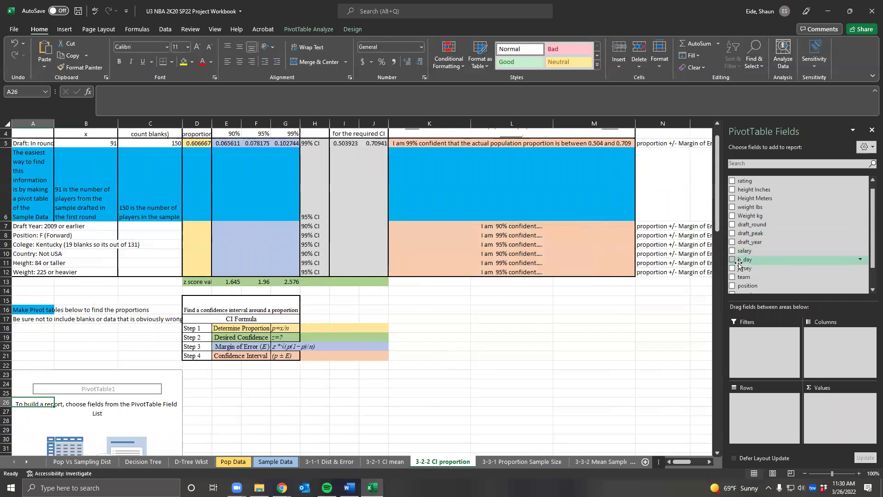
Add the height Inches field to the pivot table as both row labels and values.
scroll(738, 270, "down", 1)
scroll(735, 239, "up", 2)
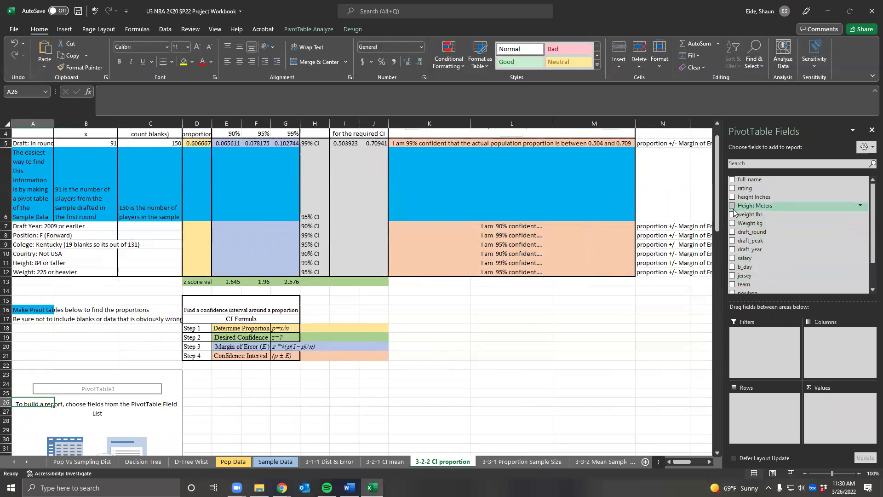
left_click(731, 196)
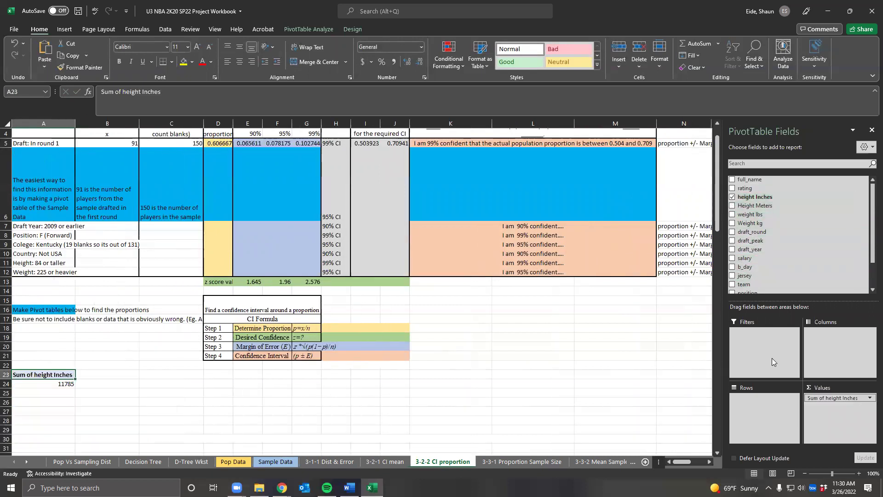
left_click_drag(750, 198, 792, 416)
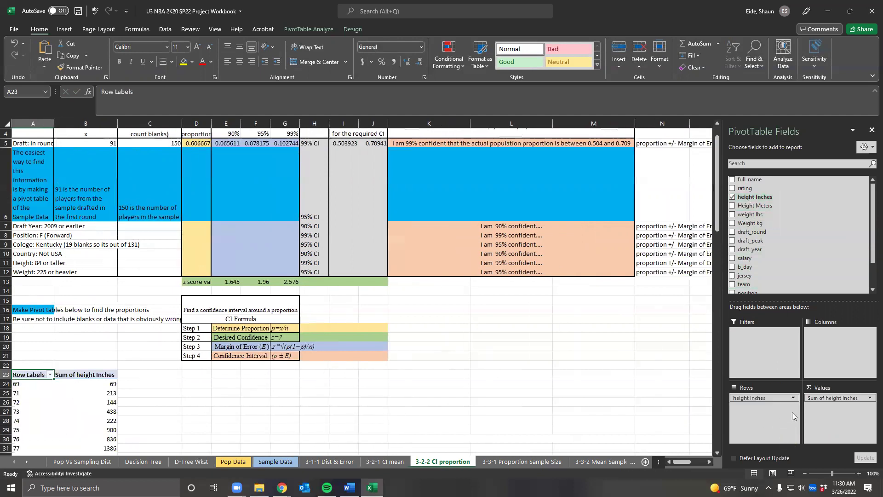
Summarize the pivot table's height Inches values by Count.
left_click(89, 403)
right_click(90, 404)
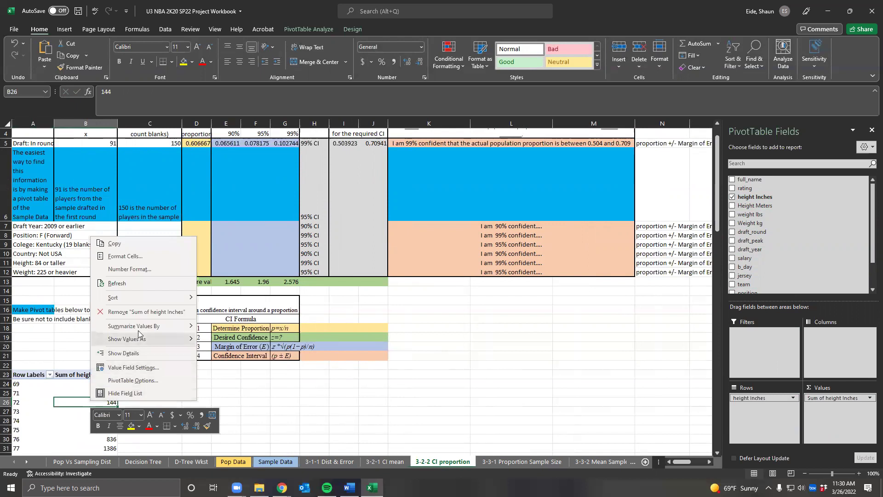
mouse_move(143, 326)
left_click(239, 340)
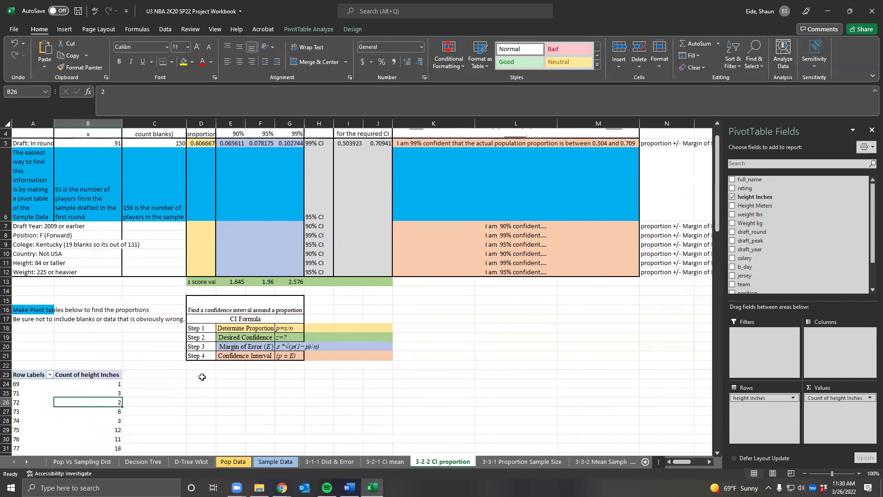
Sum the pivot counts for heights 84 through 88 in C40 with =SUM(B38:B42).
scroll(123, 397, "down", 3)
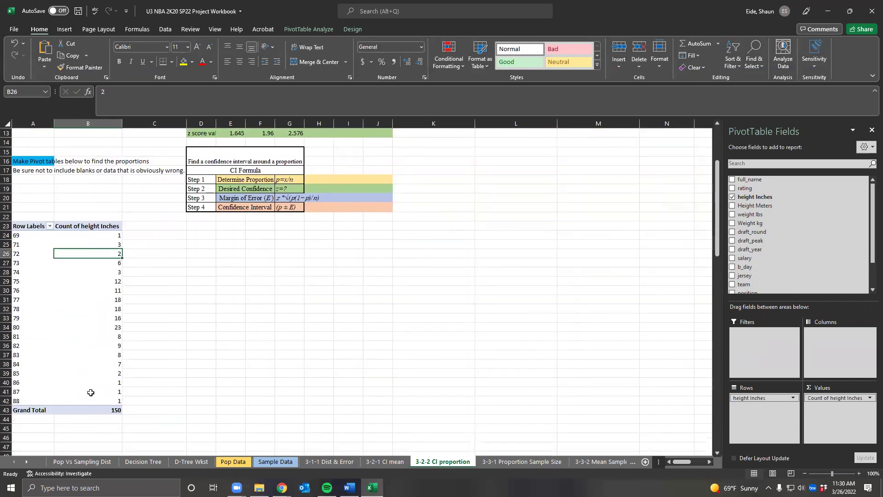
scroll(91, 392, "up", 4)
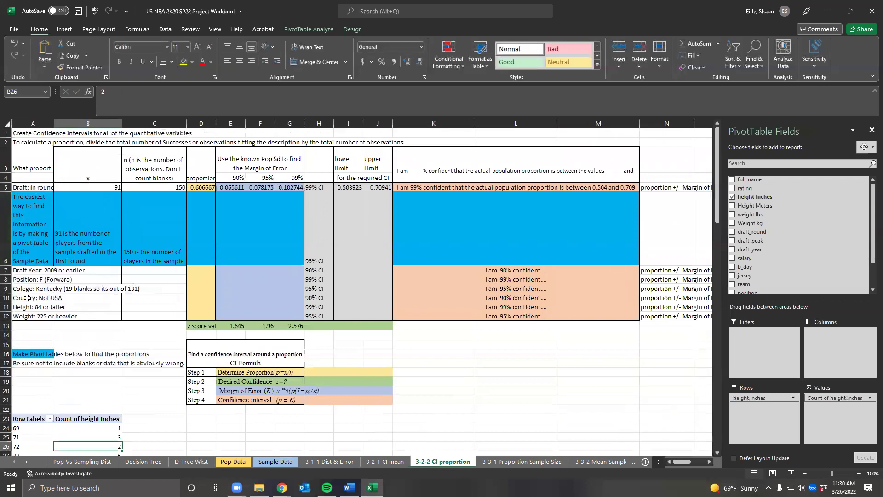
left_click(25, 307)
scroll(36, 327, "down", 4)
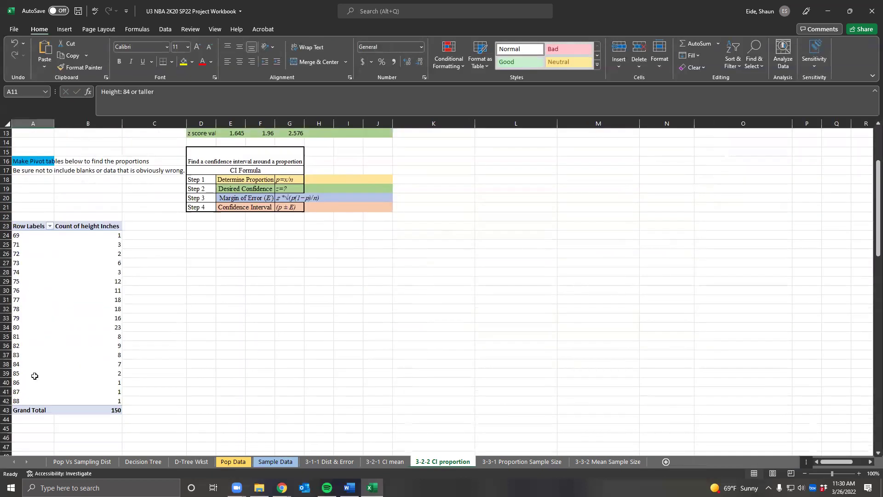
left_click_drag(20, 364, 123, 383)
left_click(126, 382)
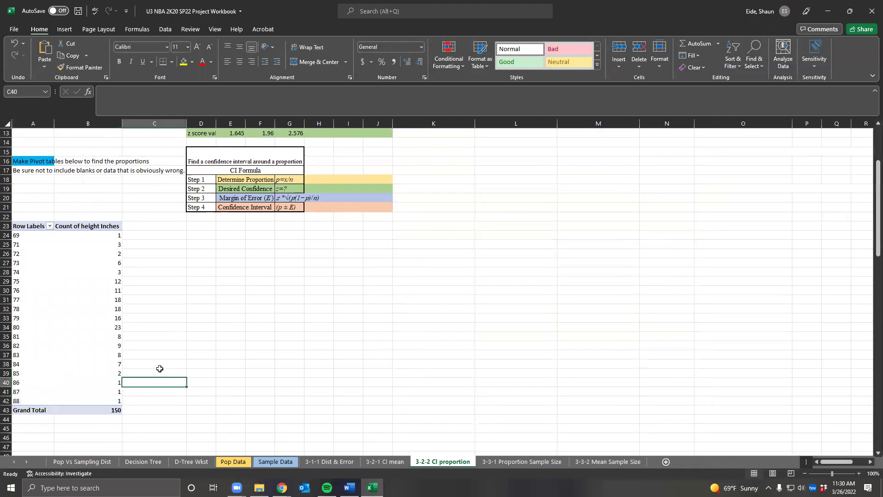
type("=sum(")
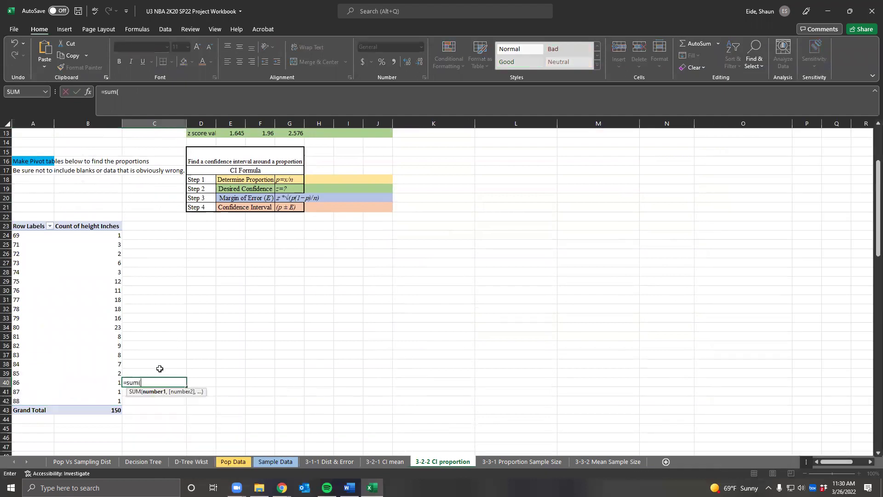
left_click_drag(105, 364, 105, 400)
key("Return")
key("Up")
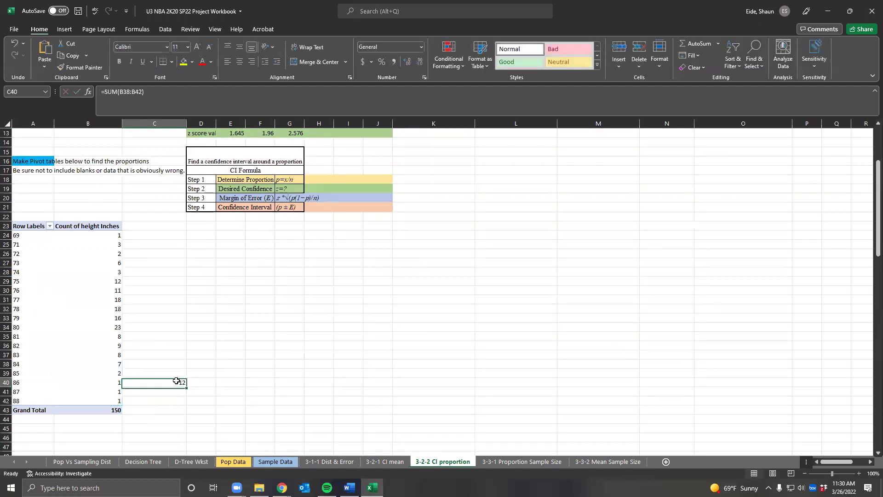
Recheck the summed height counts and enter 12 as x for the "Height: 84 or taller" row in B11.
left_click_drag(94, 364, 103, 400)
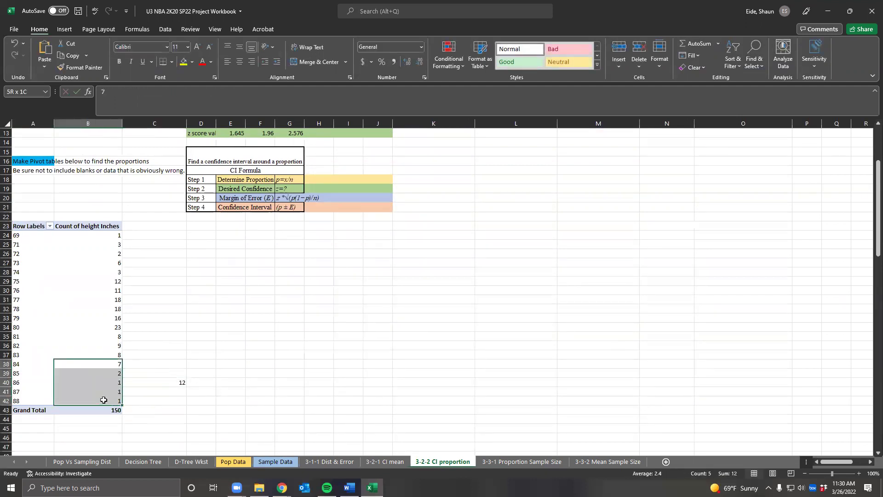
left_click(164, 382)
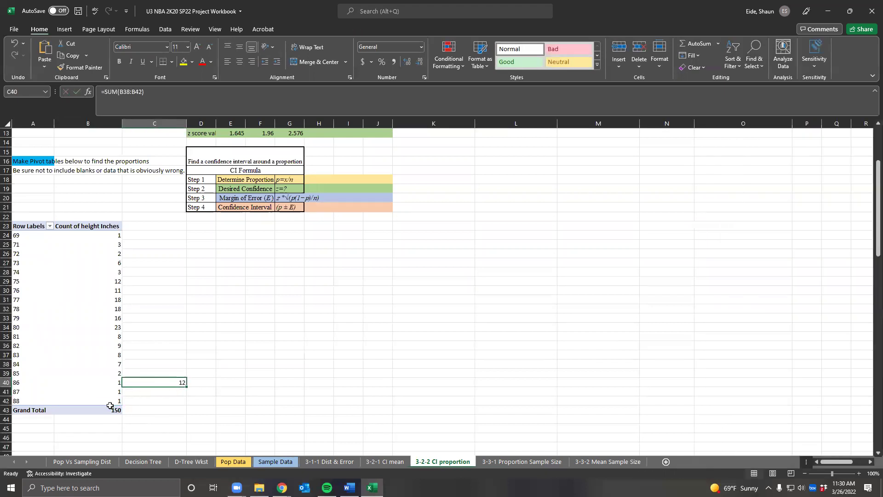
scroll(139, 341, "up", 4)
left_click(74, 307)
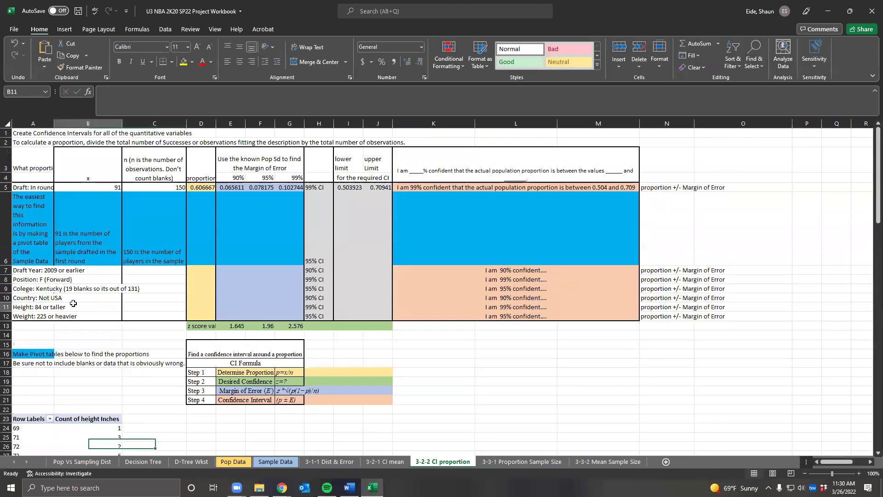
type("12")
key("Tab")
Go from the 3-2-2 CI proportion sheet to the Sample Data sheet.
scroll(102, 327, "down", 2)
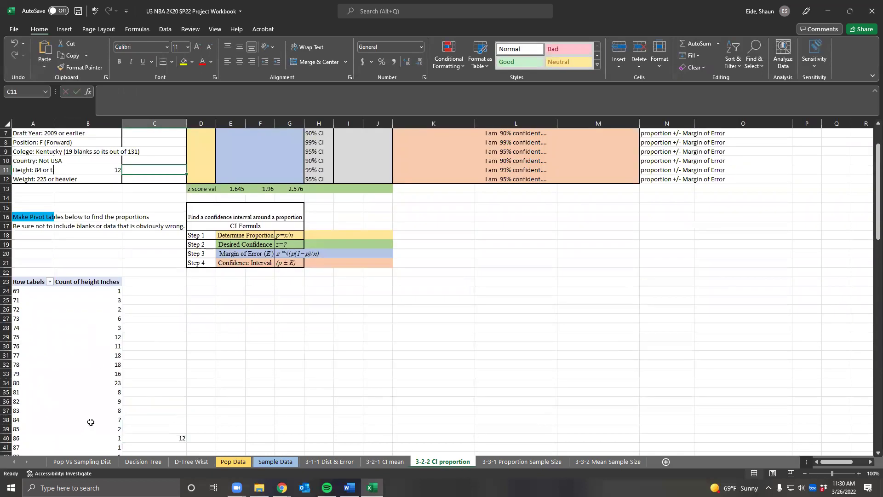
scroll(133, 398, "up", 2)
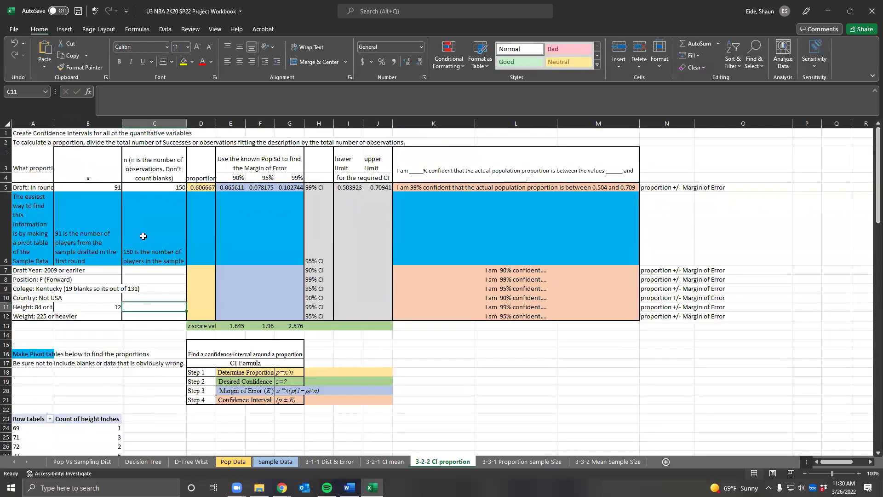
left_click(96, 465)
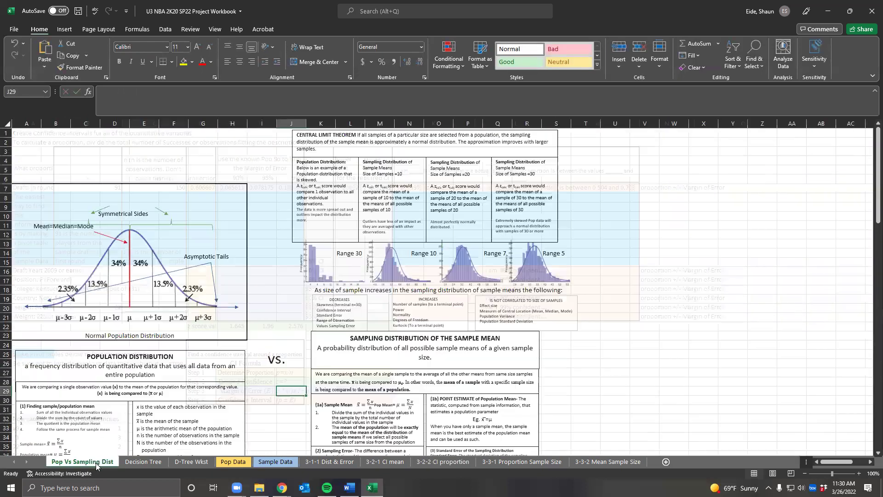
key("ctrl+Page_Down")
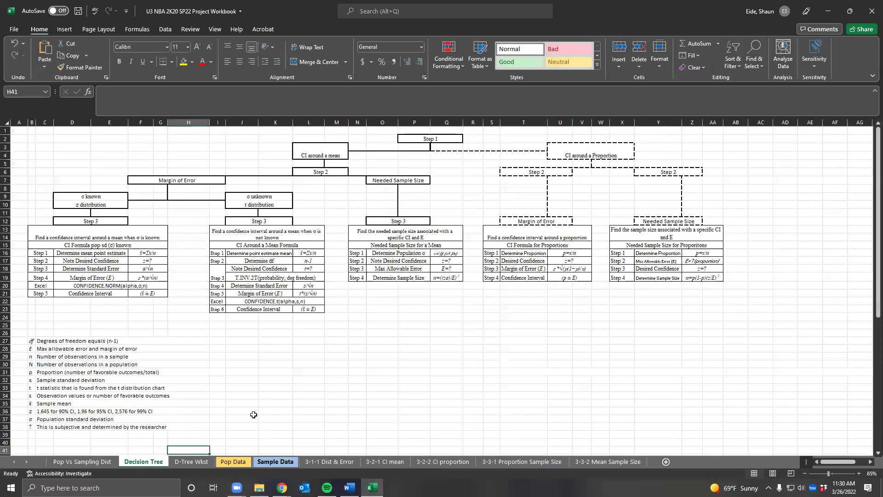
key("ctrl+Page_Down")
key("ctrl+Page_Down")
key("ctrl+Page_Down")
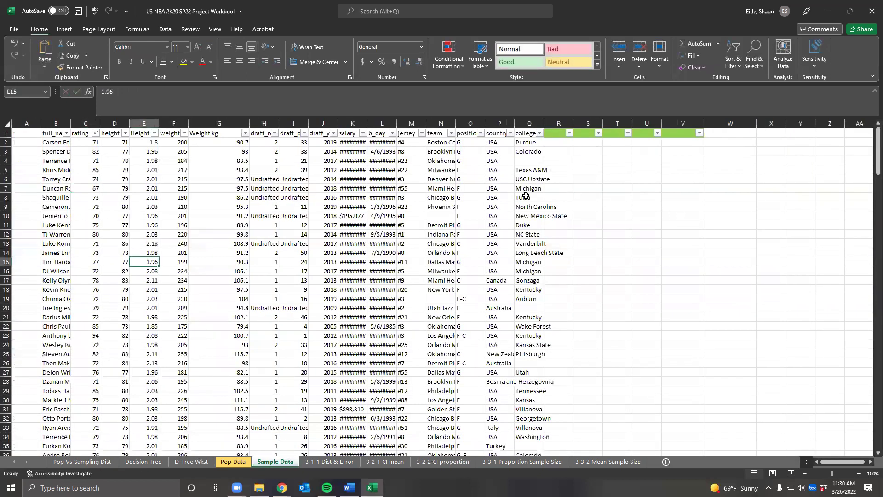
Count the nonblank height values of the sample in V5 with =COUNTA(D2:D151).
left_click(668, 173)
type("=")
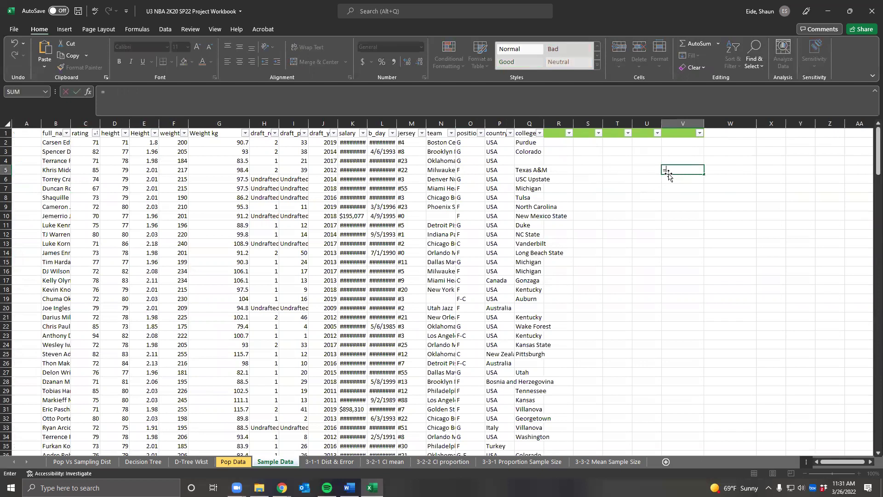
type("counta(")
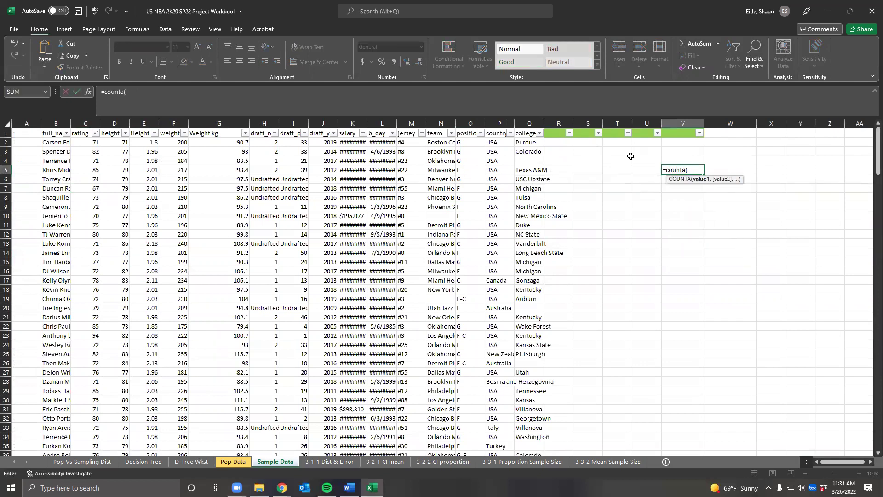
left_click(123, 144)
key("ctrl+shift+Down")
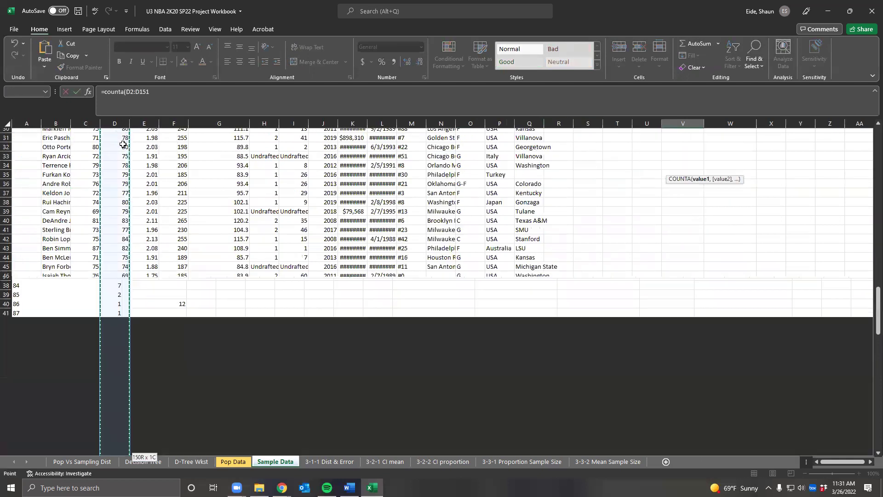
key("Return")
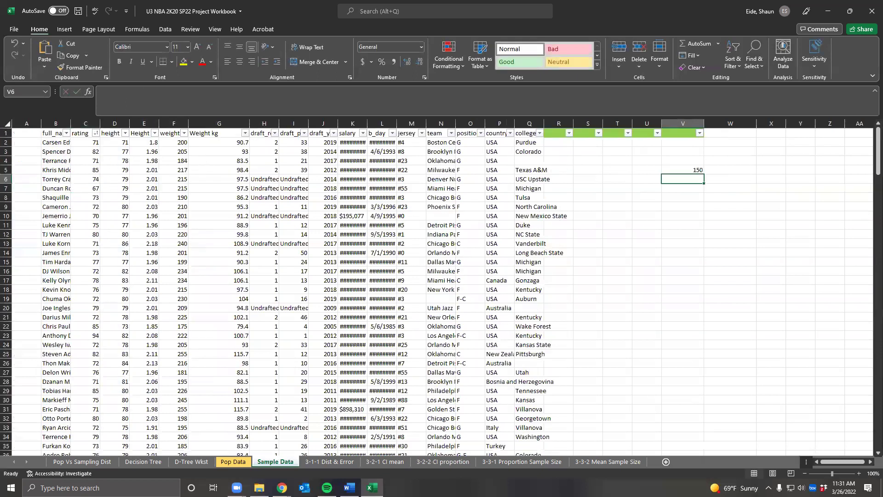
left_click(681, 168)
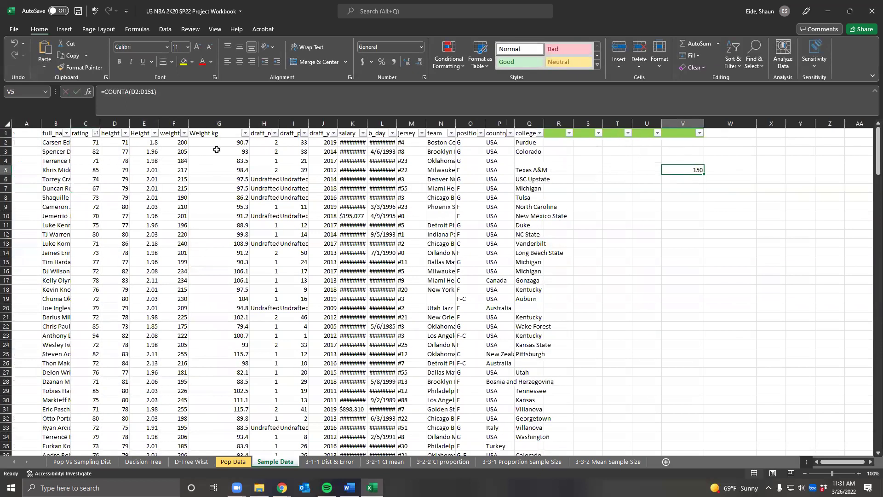
Clear the count in V5 of the Sample Data sheet and enter 150 as n in C11 of the 3-2-2 CI proportion sheet.
key("Delete")
left_click(403, 463)
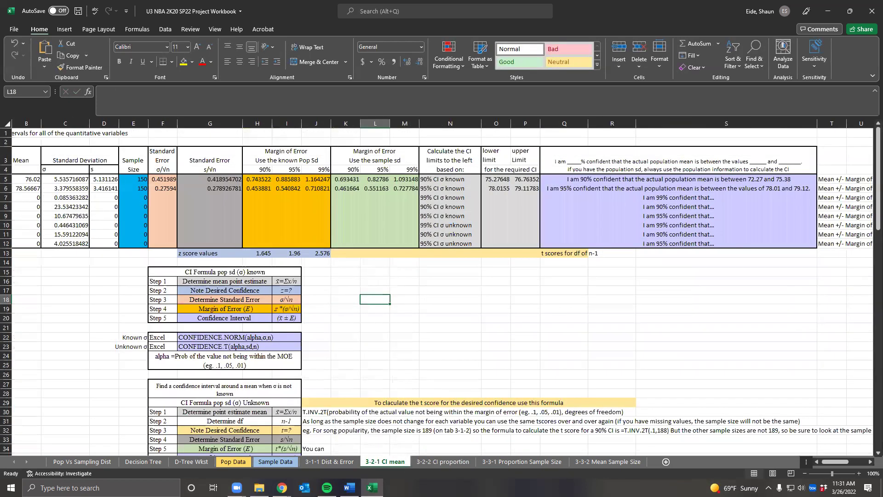
left_click(458, 462)
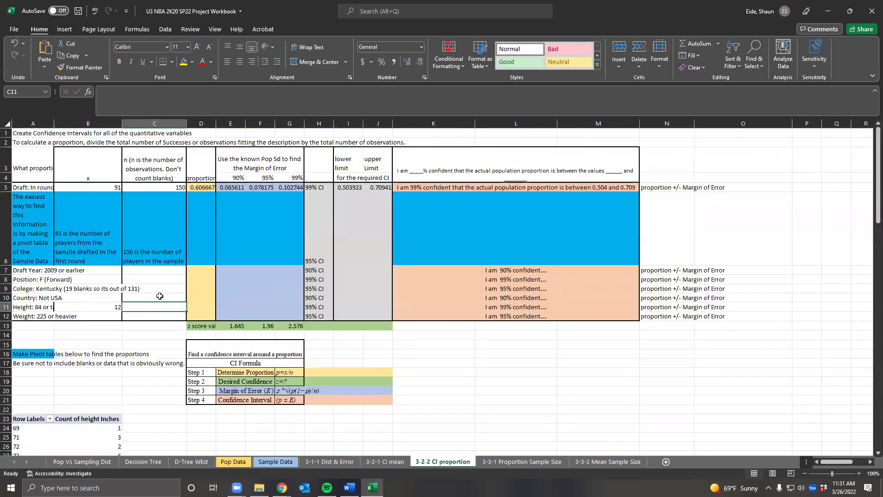
type("150")
key("Tab")
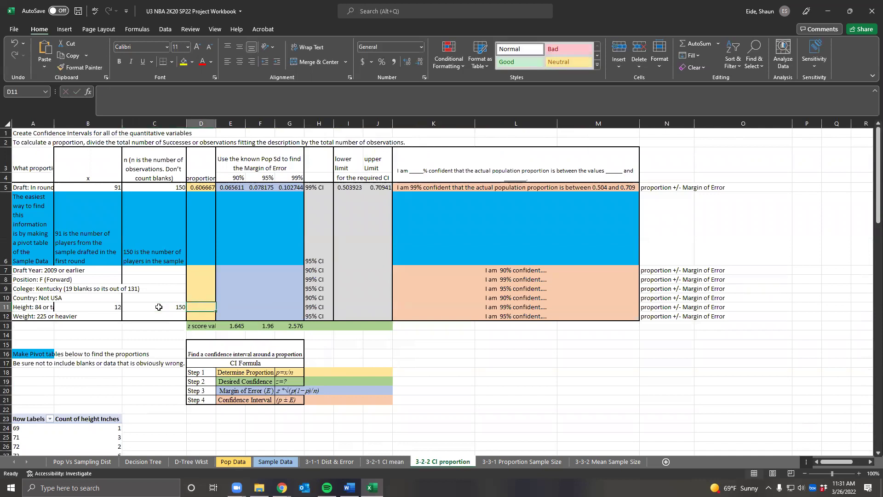
Calculate the "Height: 84 or taller" proportion in D11 with =B11/C11.
type("=")
left_click(86, 308)
type("/")
left_click(151, 307)
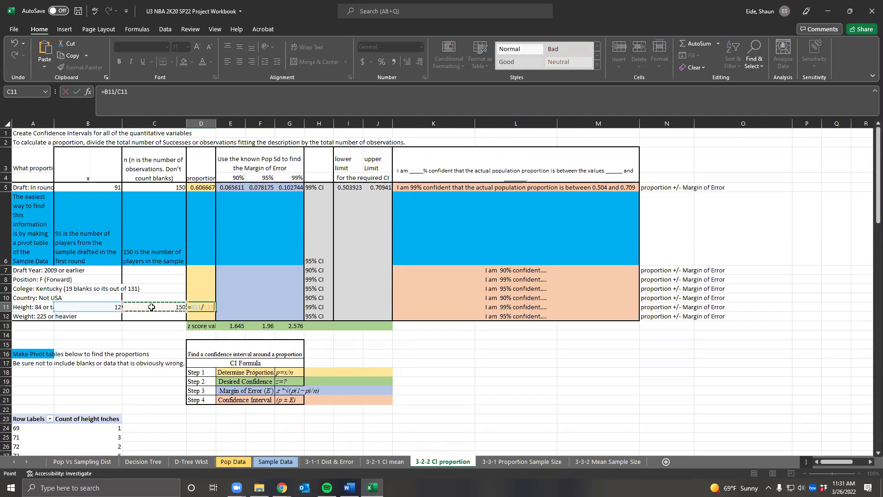
key("Return")
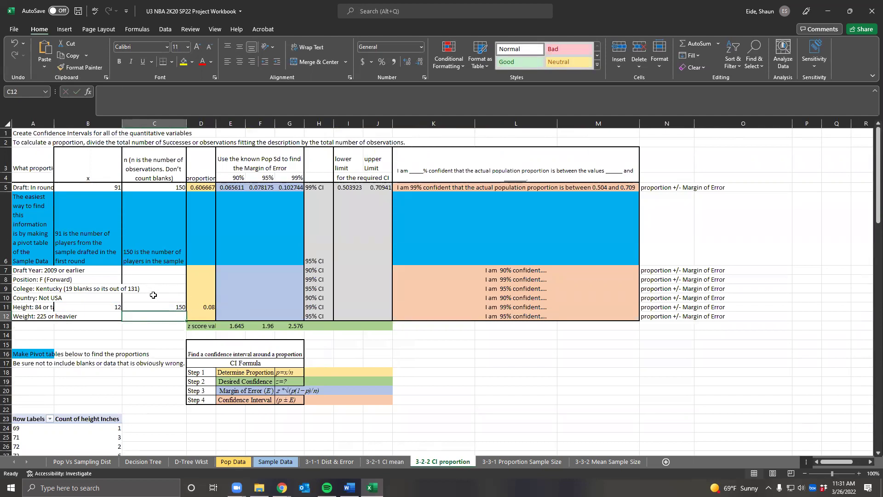
left_click(212, 313)
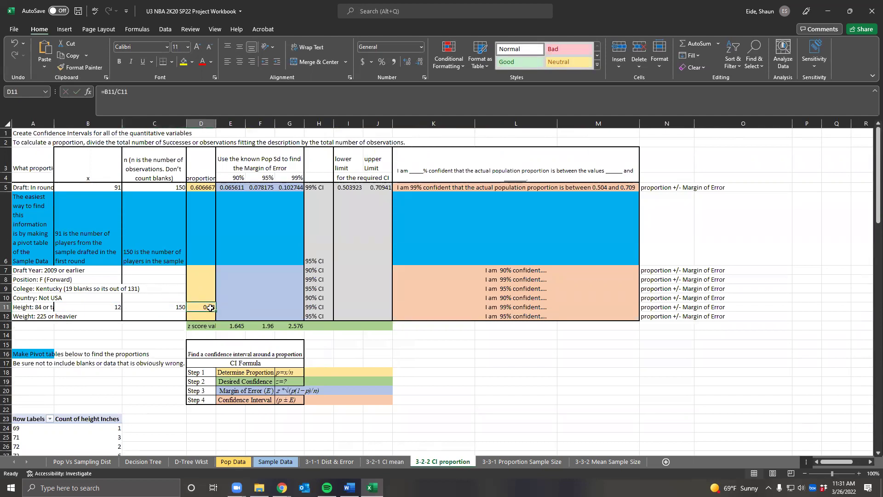
Review the z scores in E13:G13 alongside the height proportion in D11.
left_click(231, 326)
left_click_drag(257, 326, 294, 326)
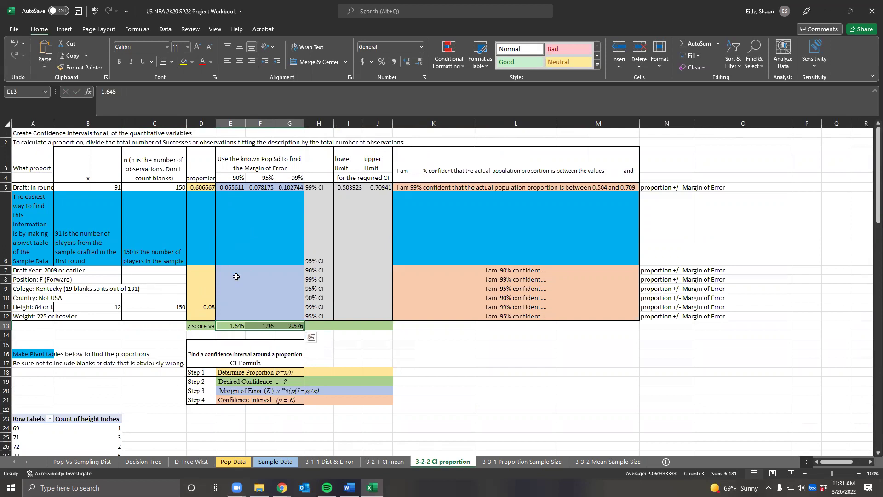
left_click(224, 301)
left_click(197, 306)
left_click(229, 304)
left_click(212, 307)
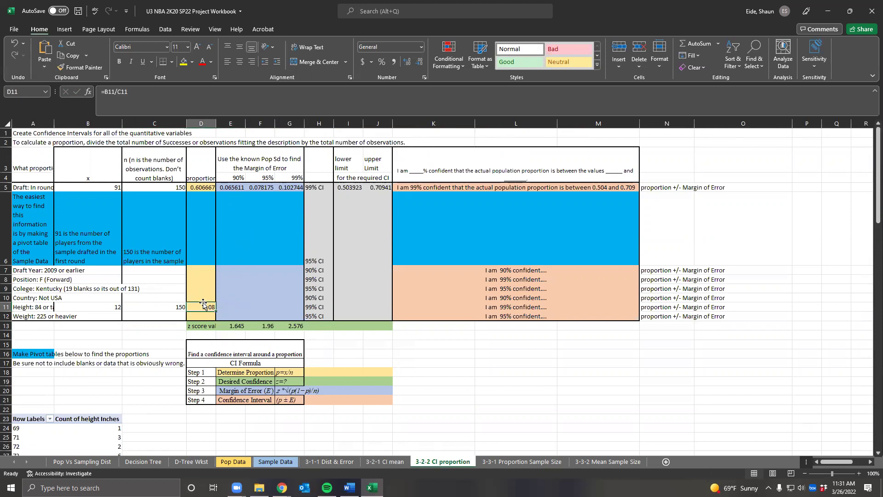
Format the proportion cells D5:D12 as percentages.
left_click(199, 189)
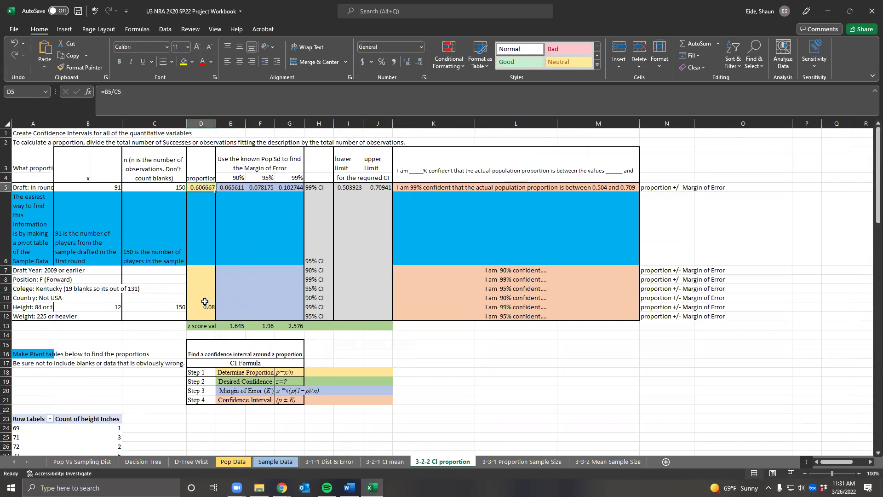
left_click_drag(202, 187, 203, 316)
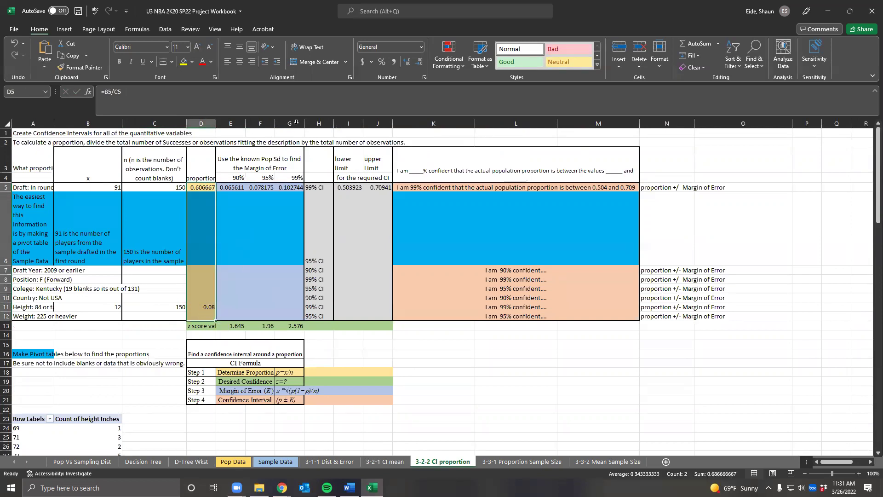
left_click(381, 62)
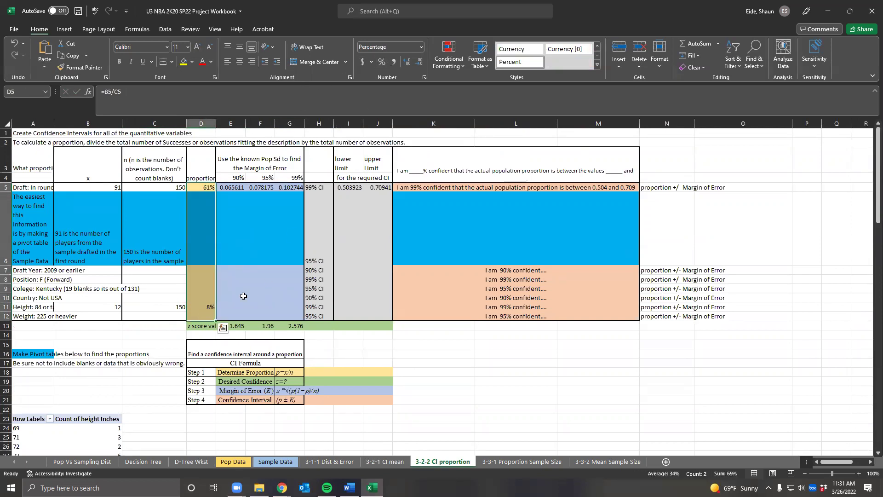
left_click(199, 187)
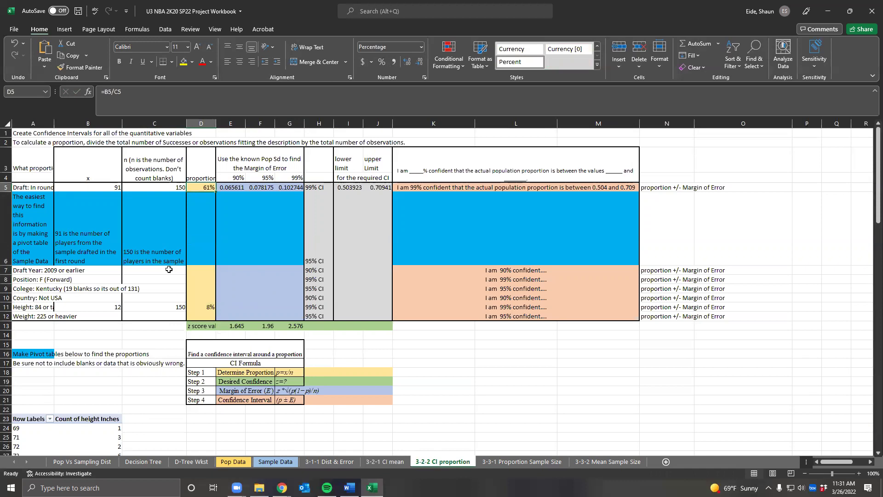
Try percentage formatting on the example margins of error in E5:G5 and undo it.
left_click_drag(232, 188, 290, 187)
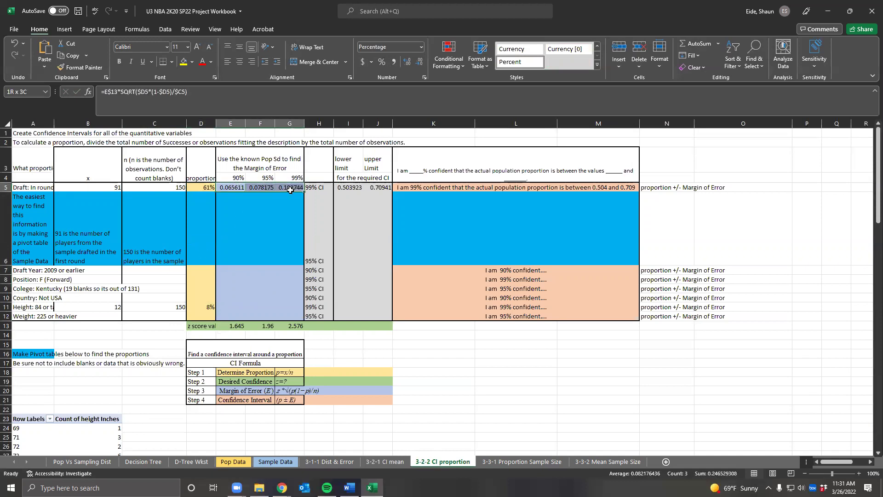
left_click(380, 62)
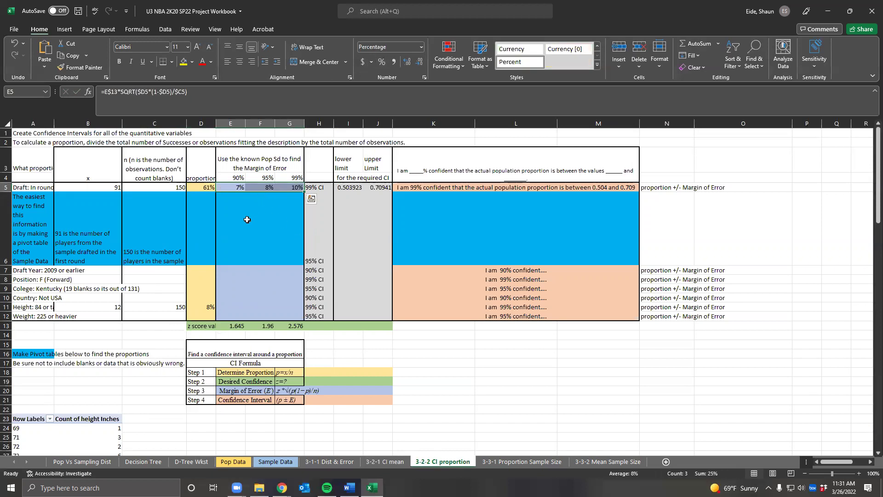
left_click(288, 187)
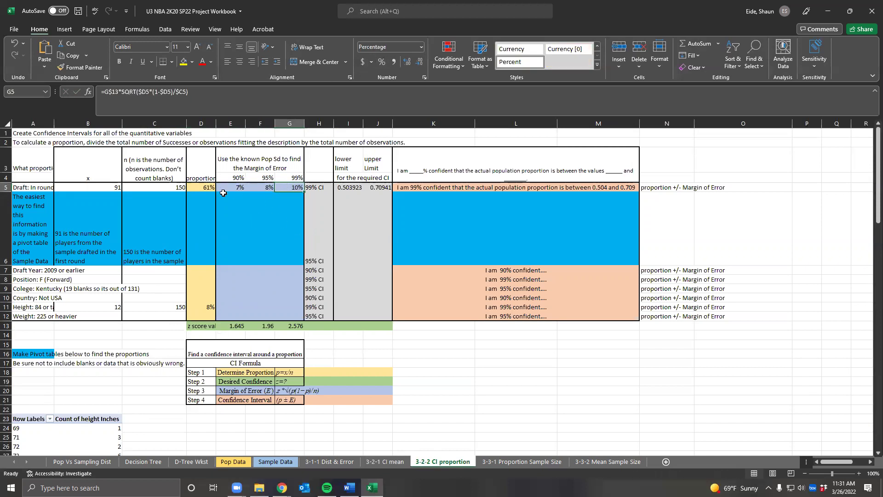
key("ctrl+z")
left_click(230, 208)
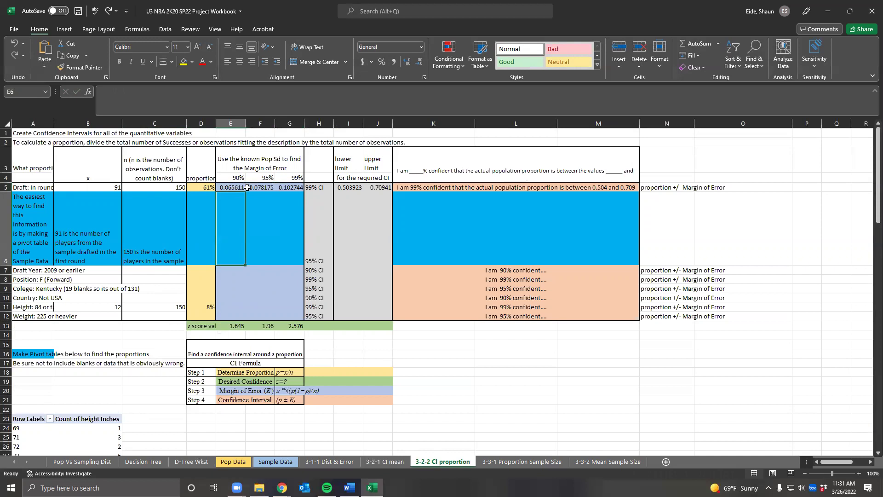
left_click(207, 307)
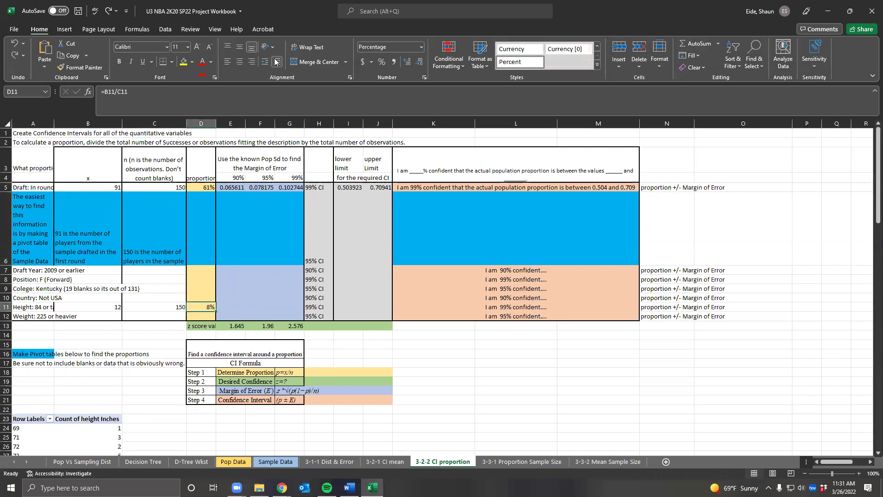
left_click(227, 299)
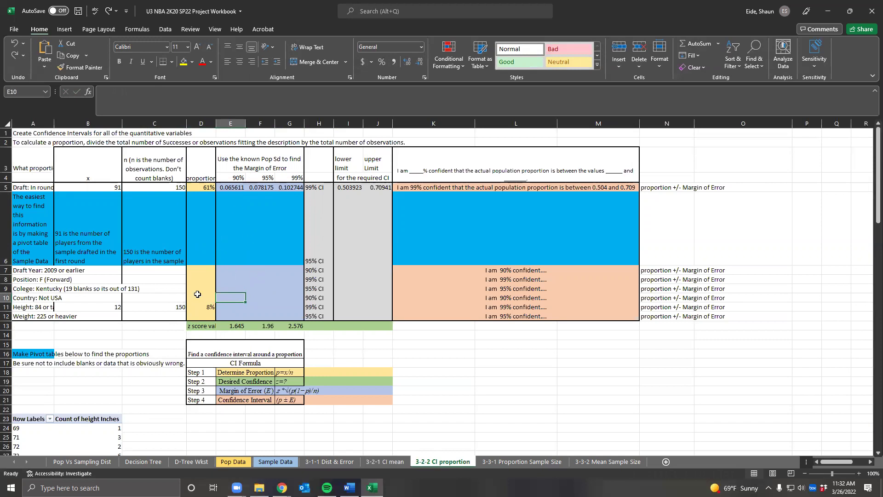
left_click(208, 308)
Calculate the 90% margin of error for the height proportion in E11 with =E13*SQRT(D11*(1-D11)/C11).
left_click(227, 307)
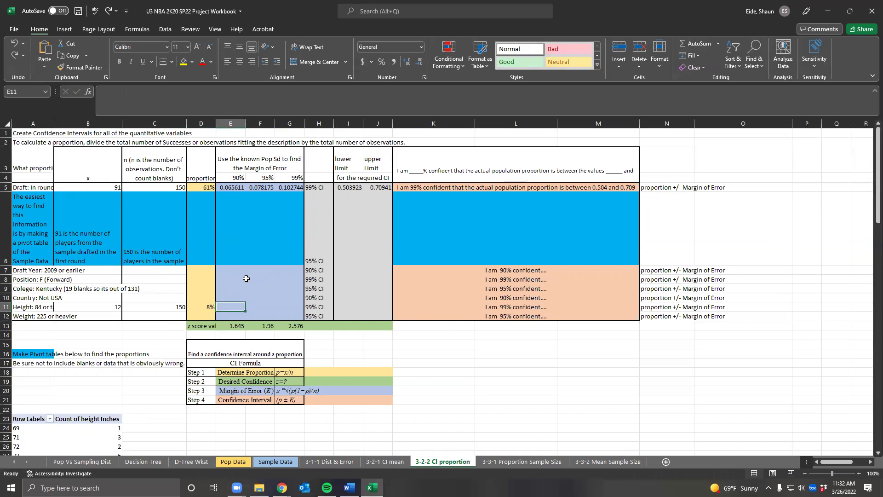
scroll(231, 221, "right", 3)
scroll(141, 242, "left", 3)
type("=")
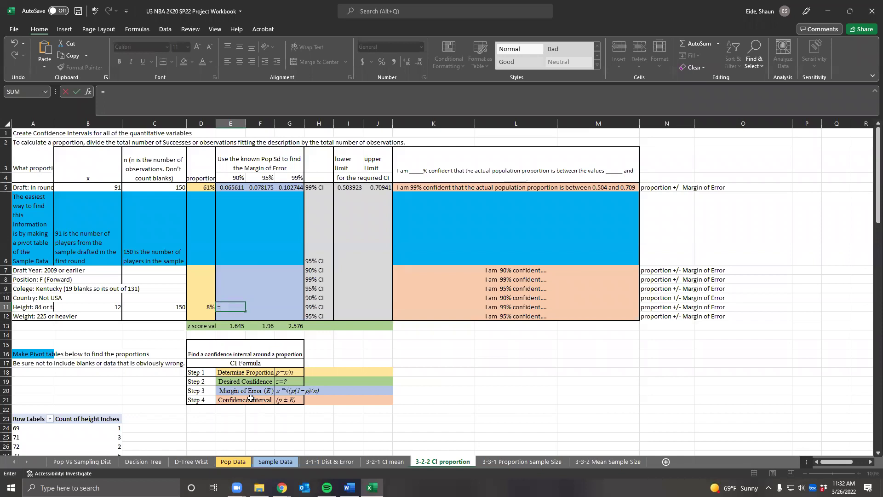
left_click(239, 327)
type("*sqr")
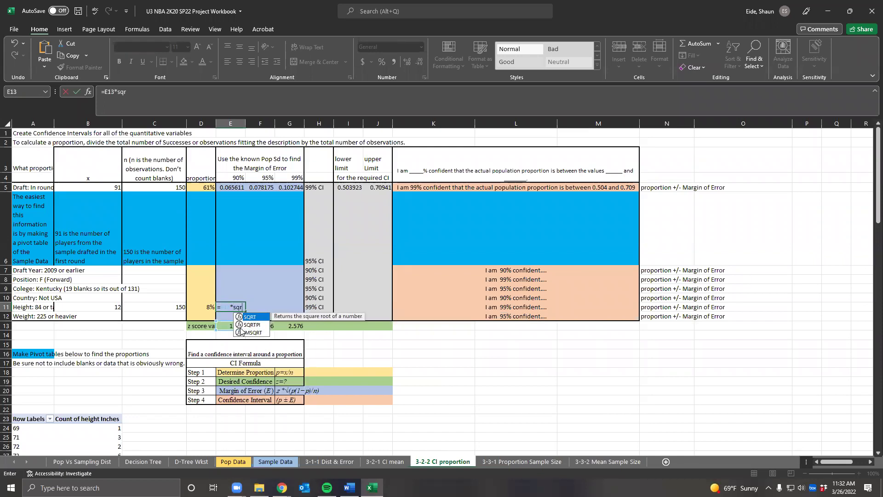
type("t")
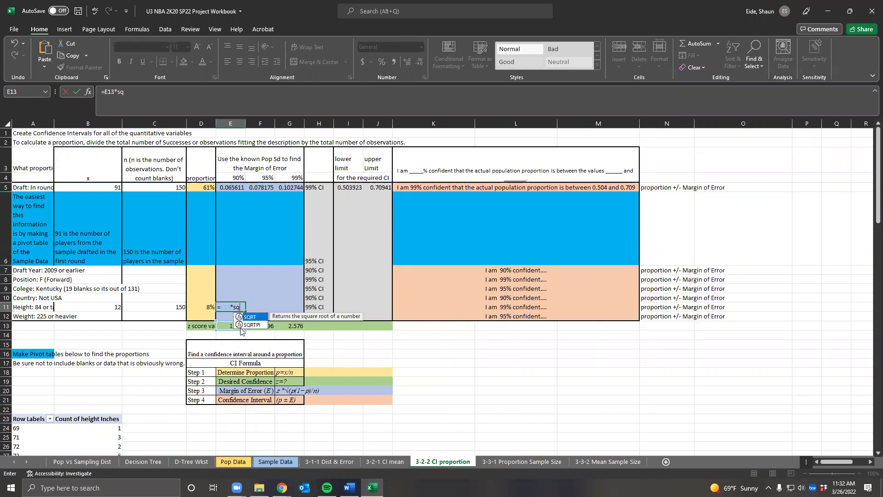
type("(")
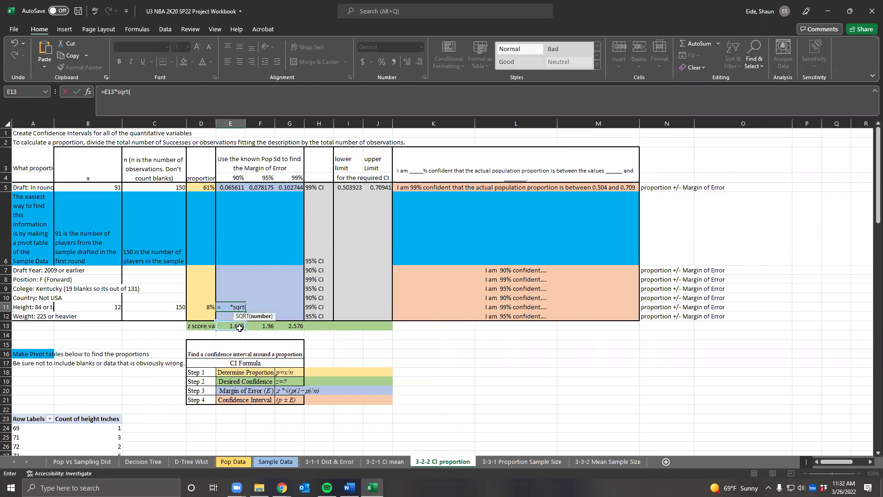
left_click(158, 304)
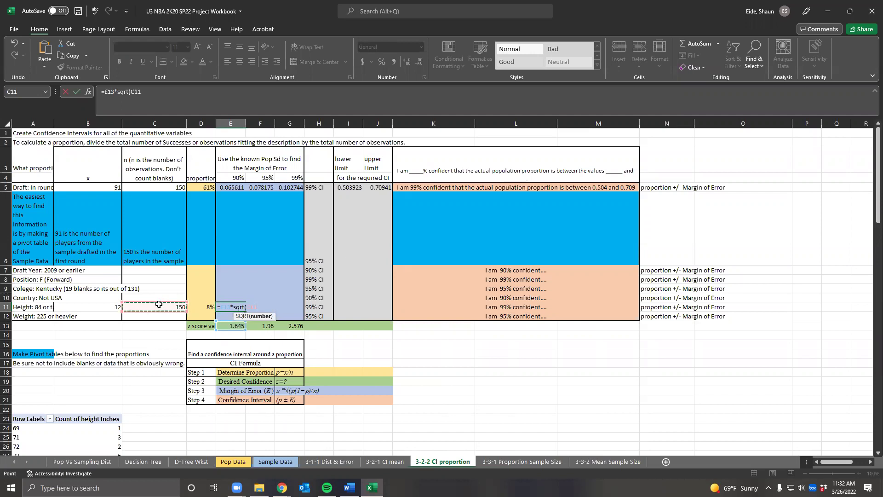
left_click(196, 306)
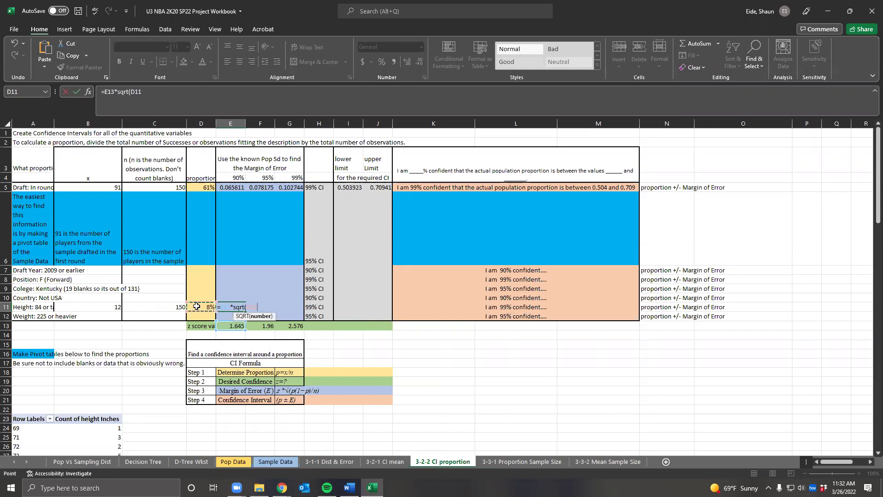
type("*")
left_click(196, 306)
type(")/")
left_click(172, 307)
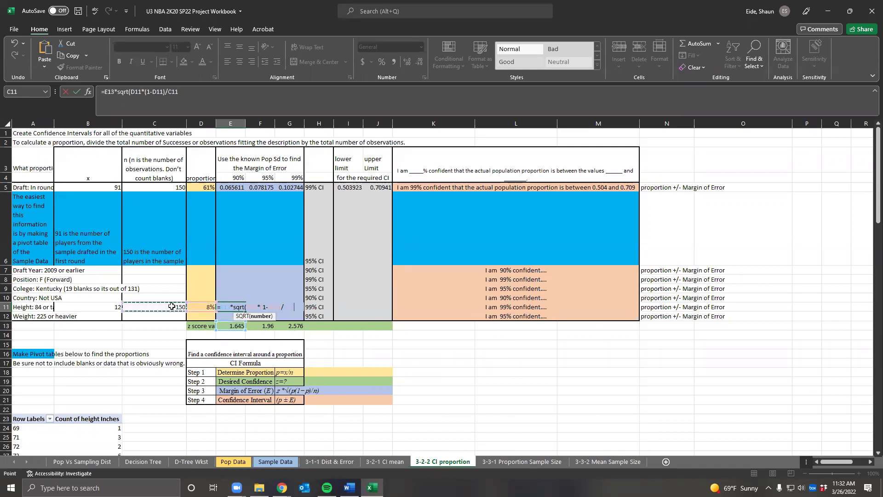
type(")")
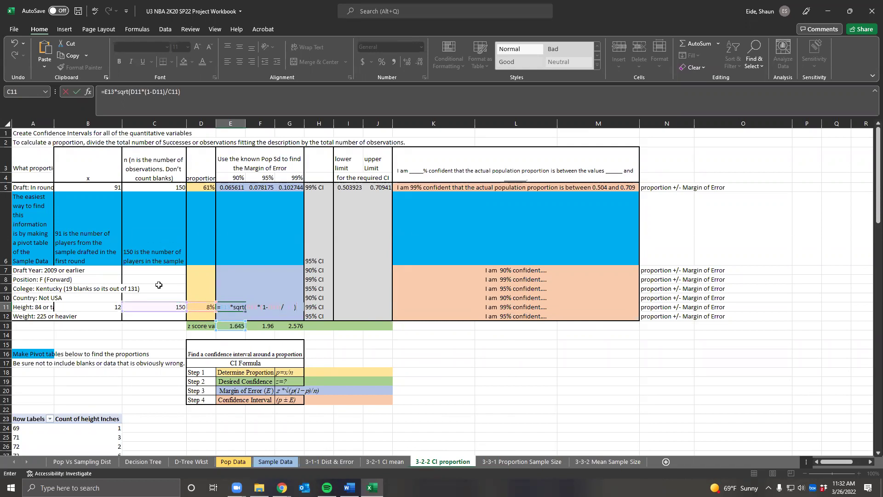
key("ctrl+Return")
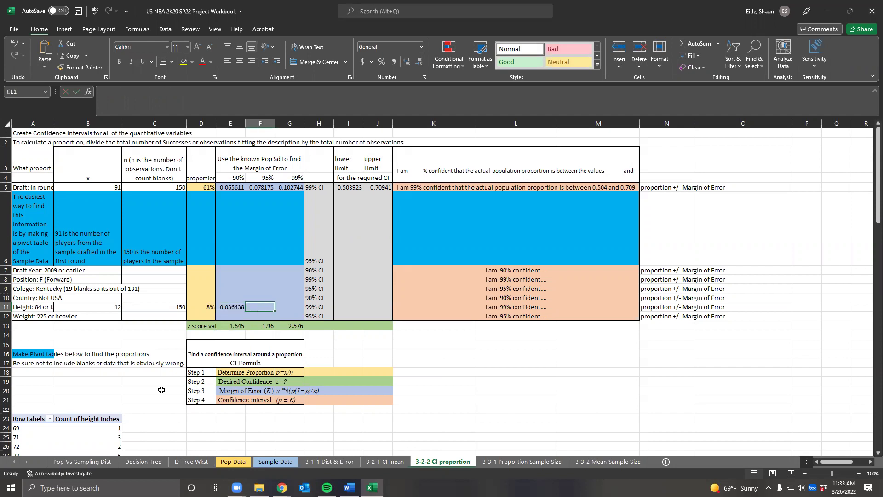
Calculate the 95% margin of error for the height proportion in F11 with =F13*SQRT(D11*(1-D11)/C11), and select G11.
type("=")
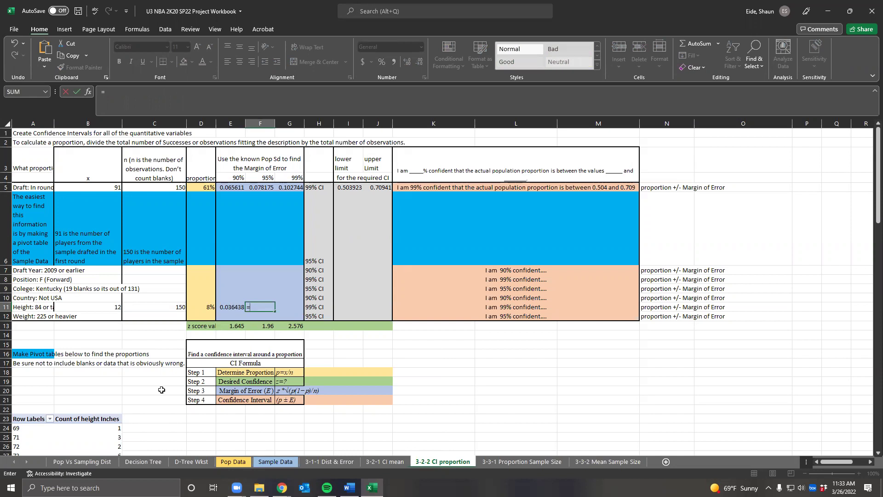
left_click(269, 326)
type("*sqrt(")
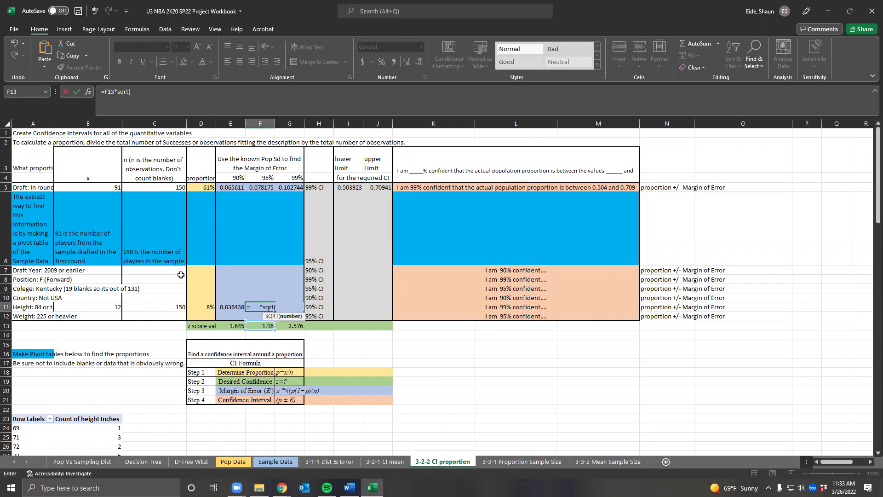
left_click(206, 310)
type("*")
left_click(207, 308)
type(")/")
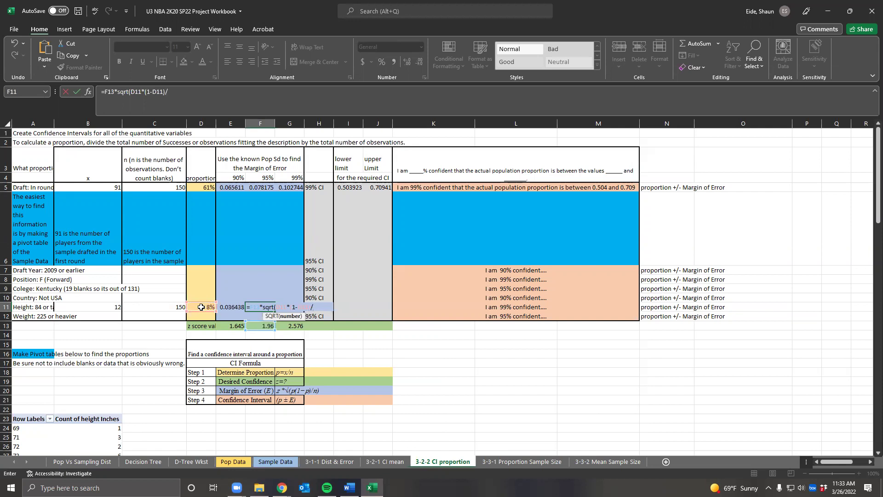
left_click(143, 310)
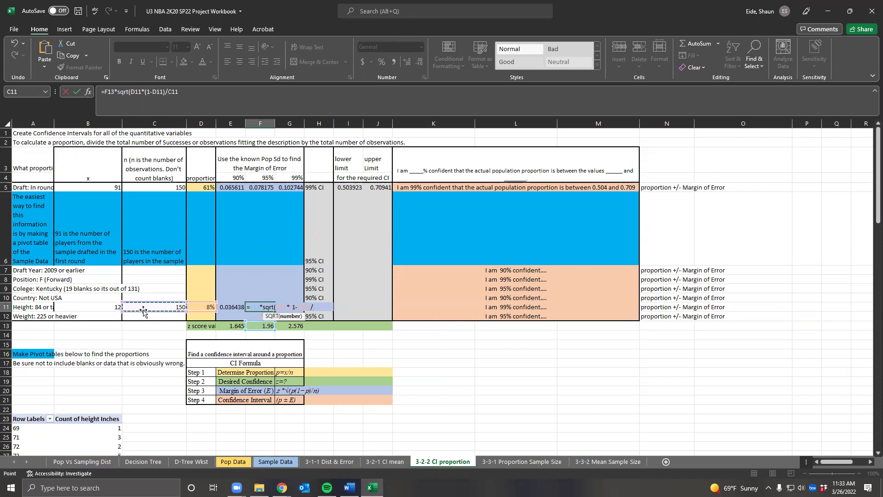
key("Return")
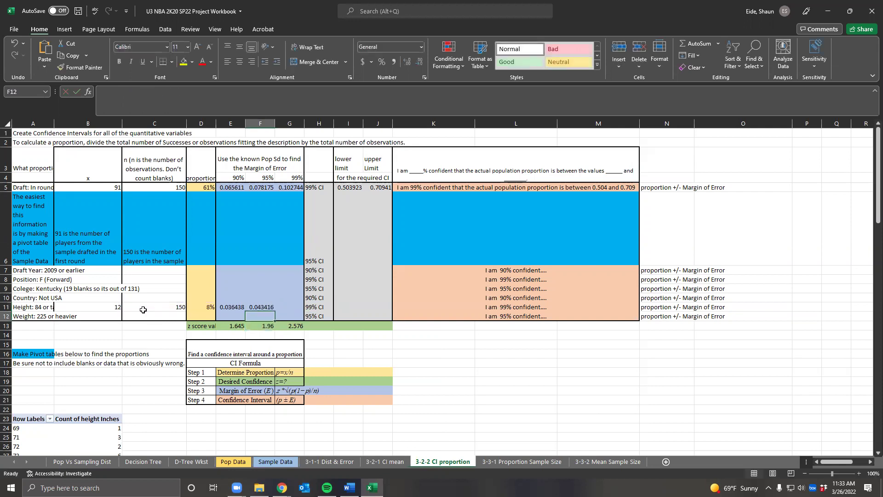
left_click(249, 307)
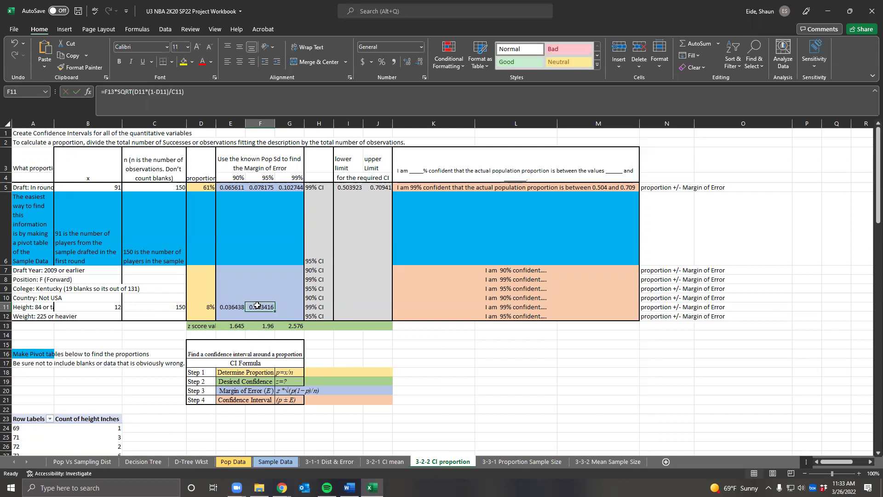
left_click(294, 306)
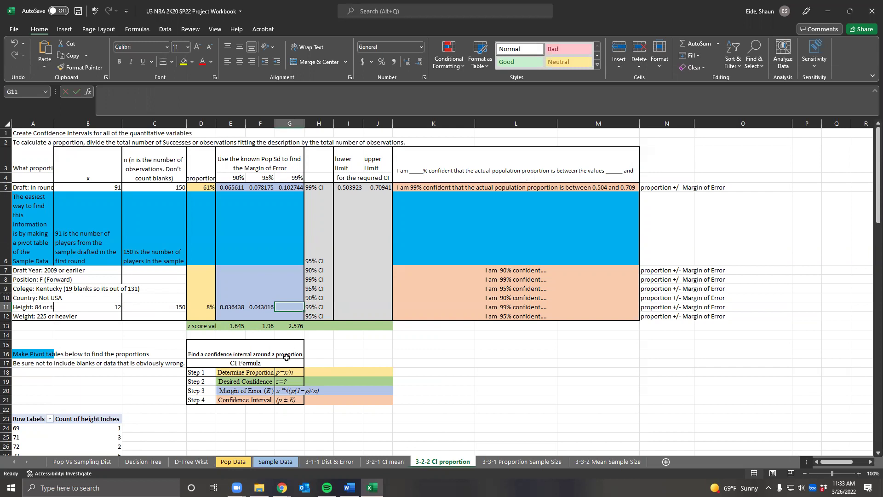
Calculate the 99% margin of error for the height proportion in G11 with =G13*SQRT(D11*(1-D11)/C11).
type("=")
left_click(293, 318)
left_click(292, 326)
type("*")
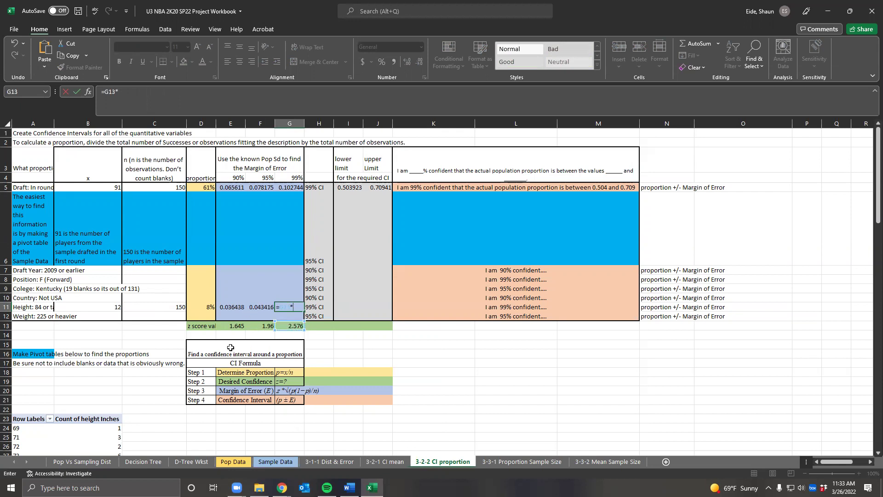
type("sqrt(")
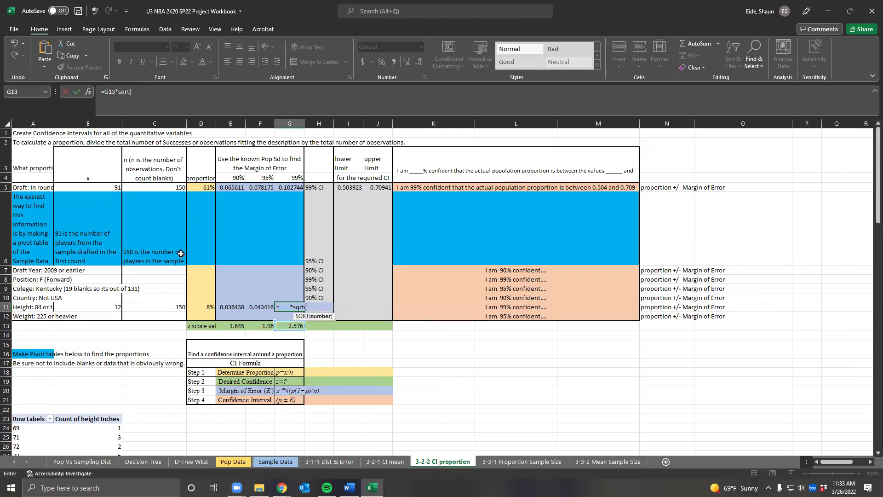
left_click(210, 305)
type("*")
left_click(211, 305)
type(")/")
left_click(170, 307)
type(")")
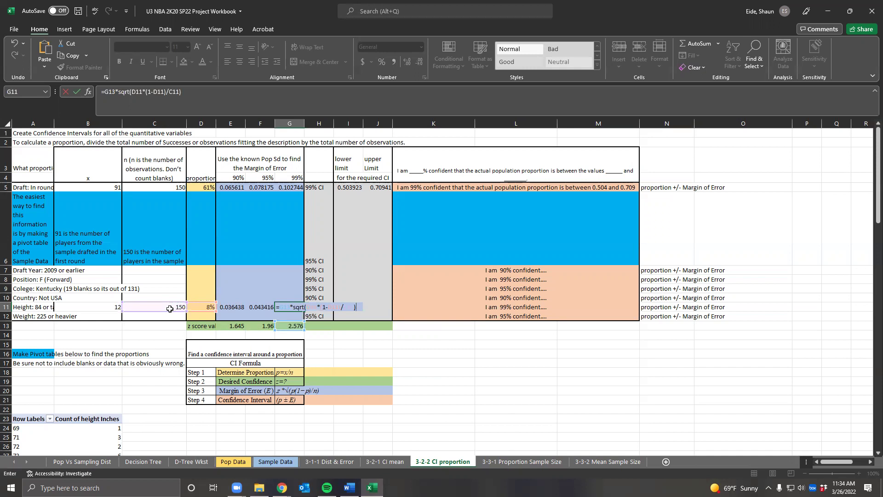
key("Return")
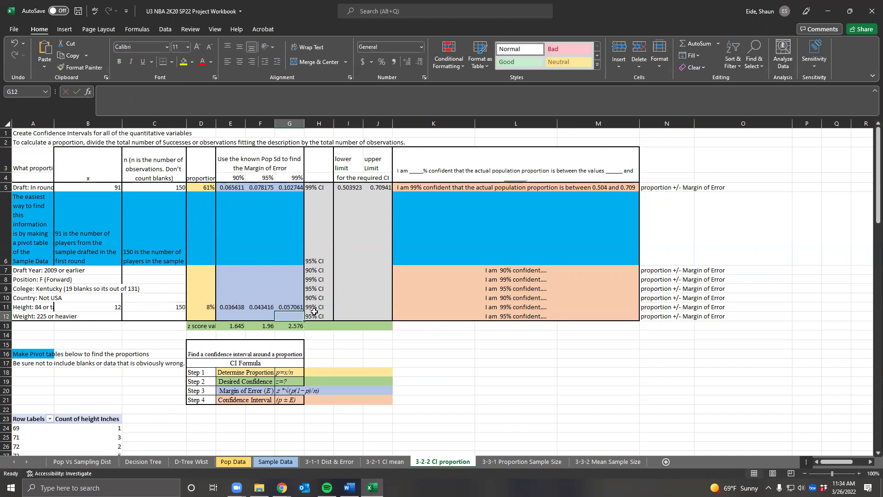
Enter =C11-G11 in I11 as the lower limit of the 99% interval for height.
left_click(349, 308)
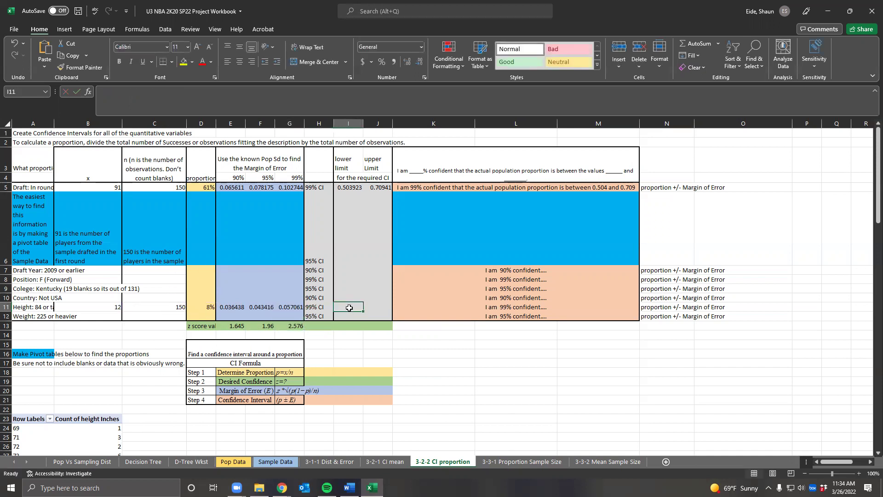
left_click(326, 306)
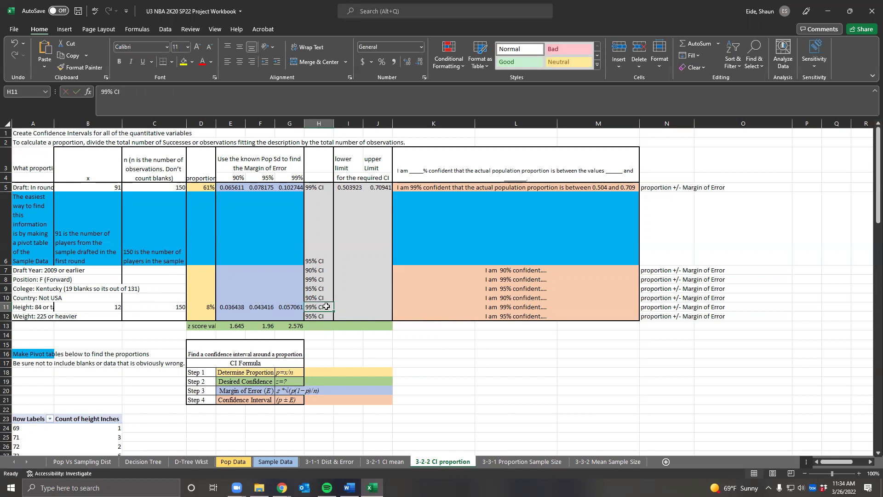
left_click(354, 305)
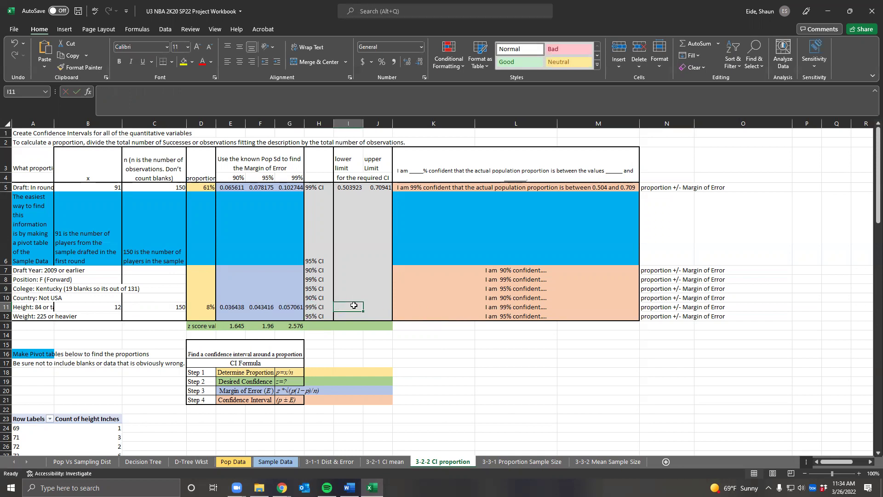
type("=")
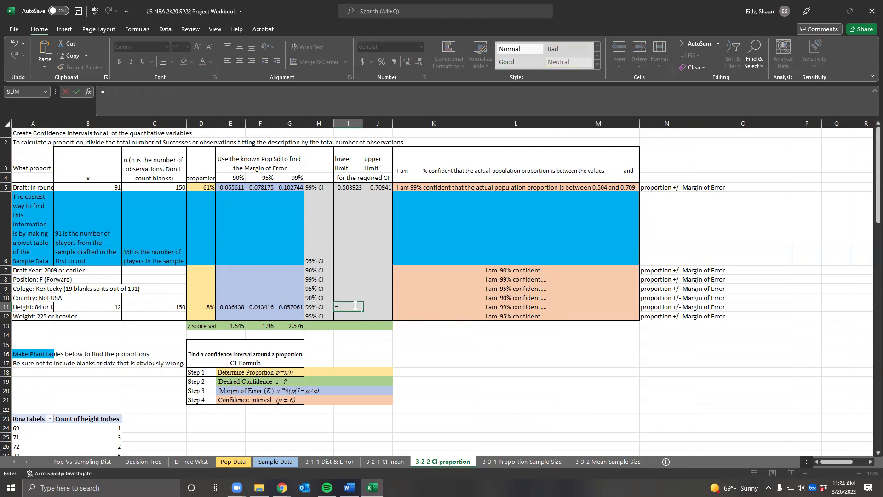
left_click(154, 306)
type("-")
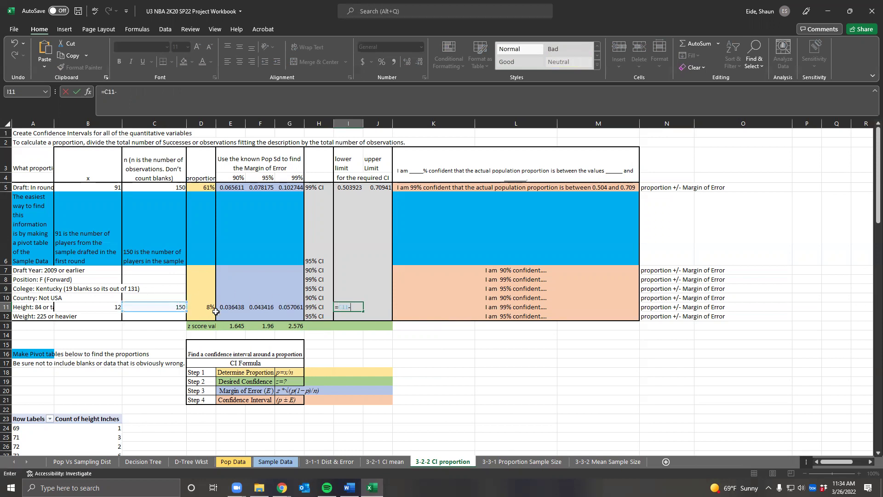
left_click(298, 309)
key("Return")
Correct the lower-limit formula in I11 to =D11-G11.
left_click(361, 307)
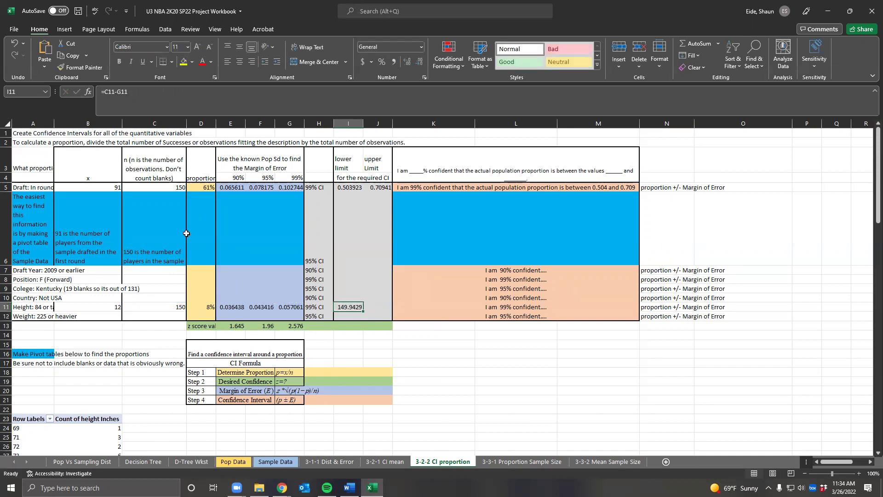
left_click(117, 91)
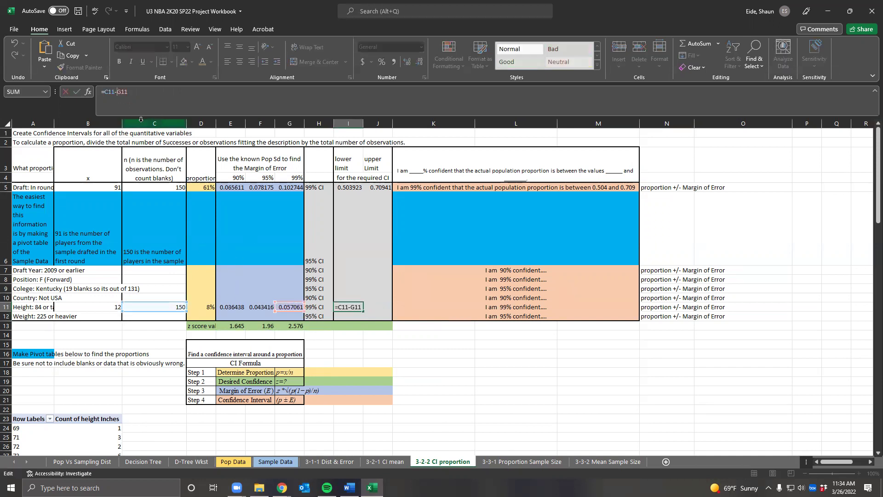
key("BackSpace")
key("BackSpace")
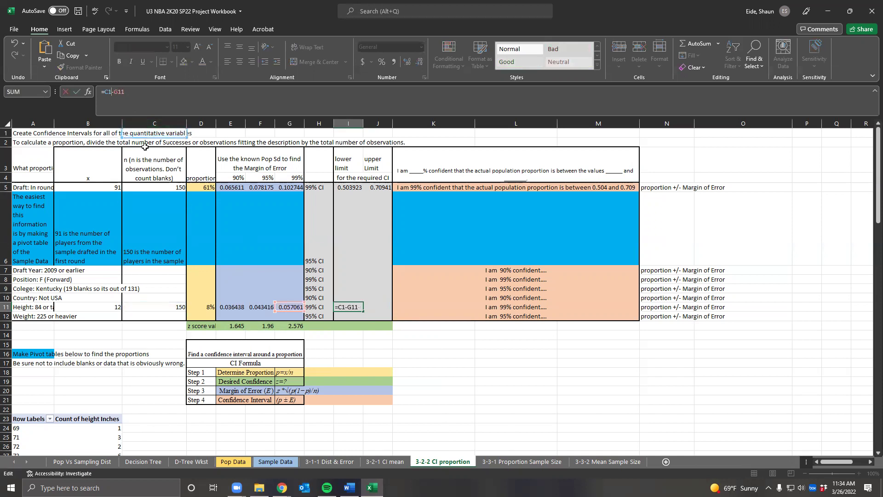
key("BackSpace")
left_click(206, 307)
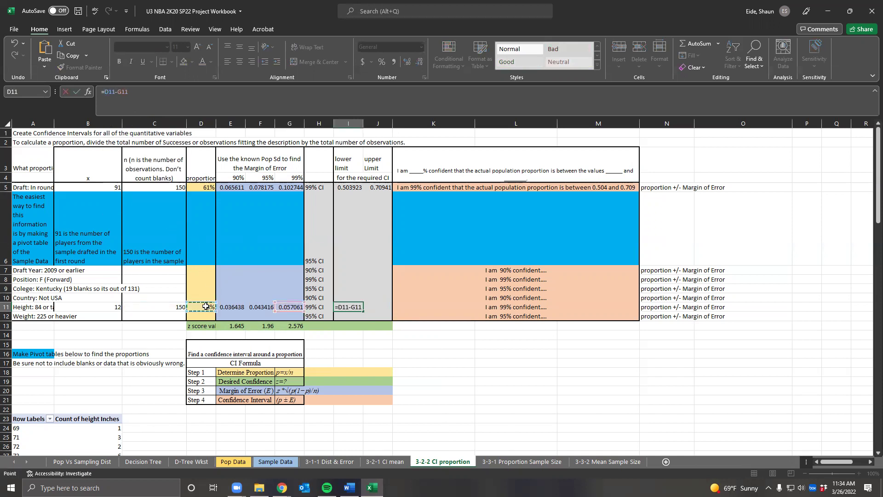
key("Return")
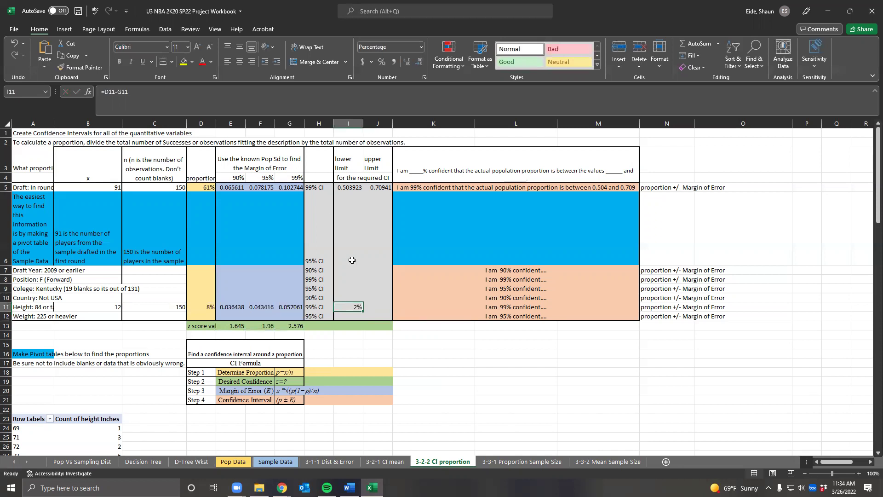
Try percentage formatting on the limit cells I5:J12 and set them back to General.
left_click_drag(350, 189, 375, 317)
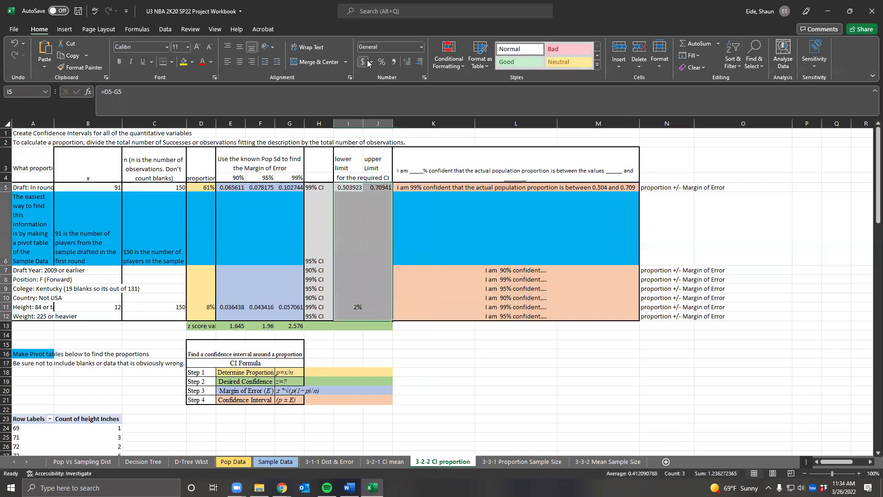
left_click(381, 62)
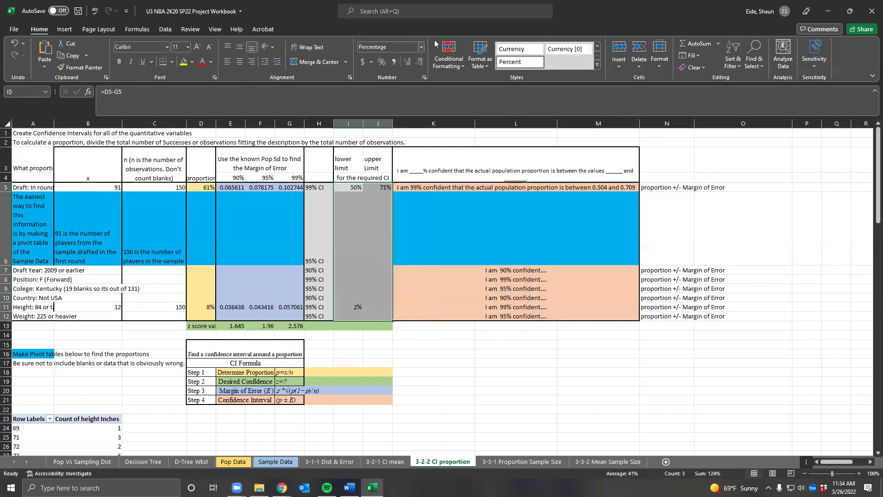
left_click(423, 46)
left_click(387, 61)
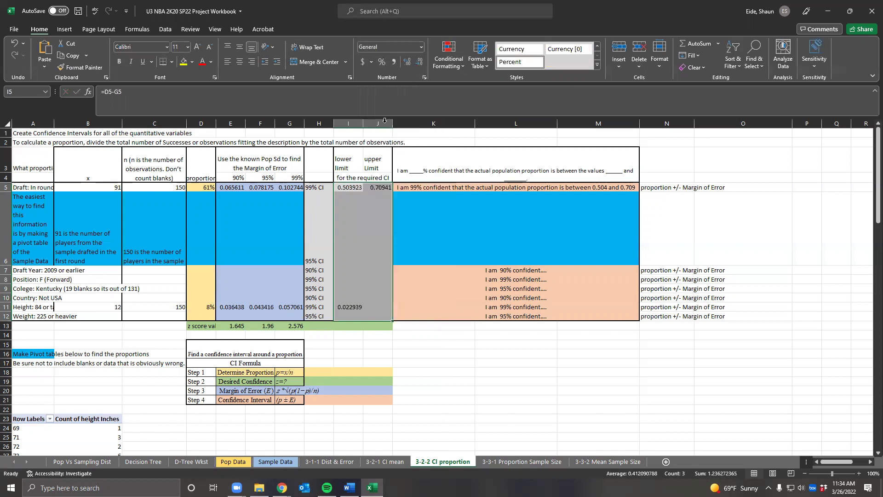
Calculate the upper limit of the 99% interval for height in J11 with =D11+G11.
left_click(379, 306)
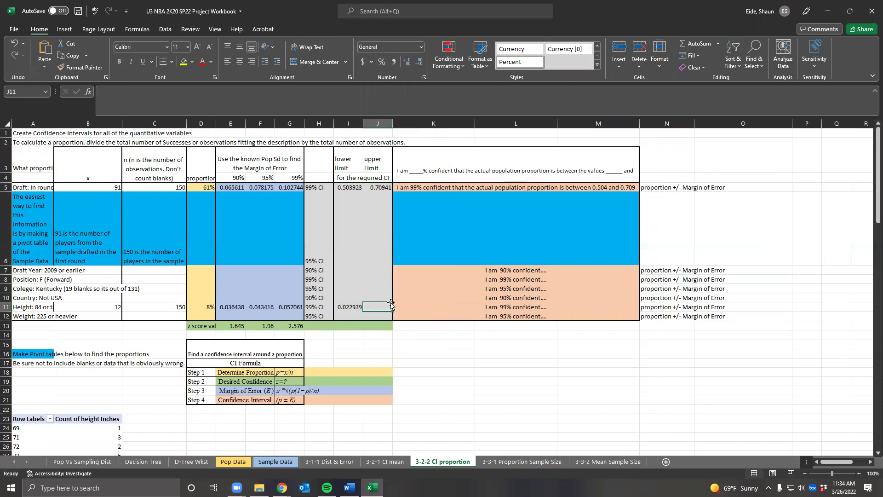
type("=")
left_click(207, 308)
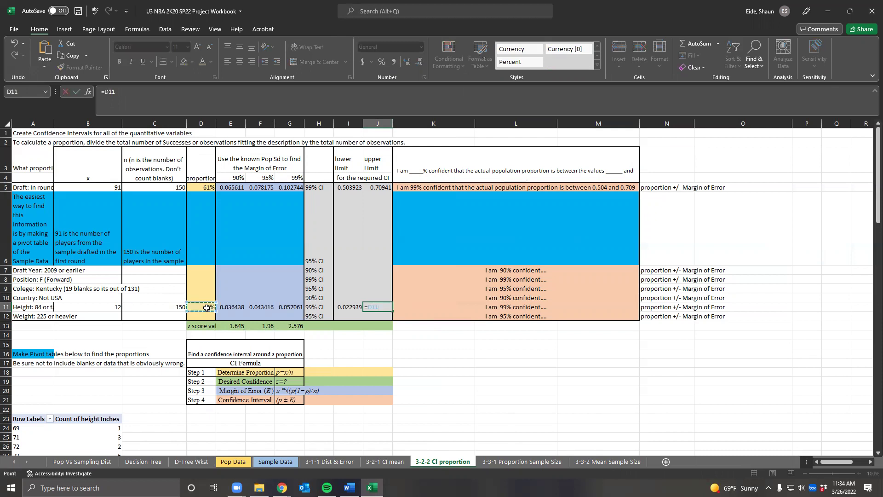
type("+")
left_click(298, 308)
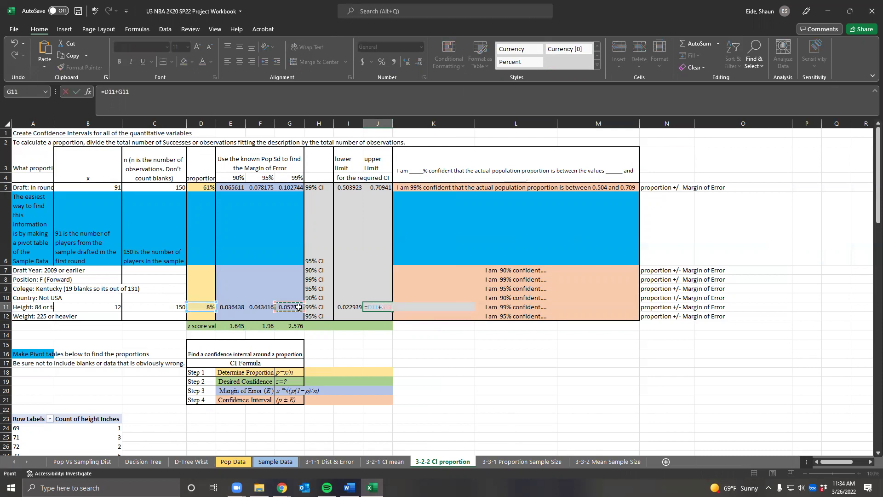
key("Return")
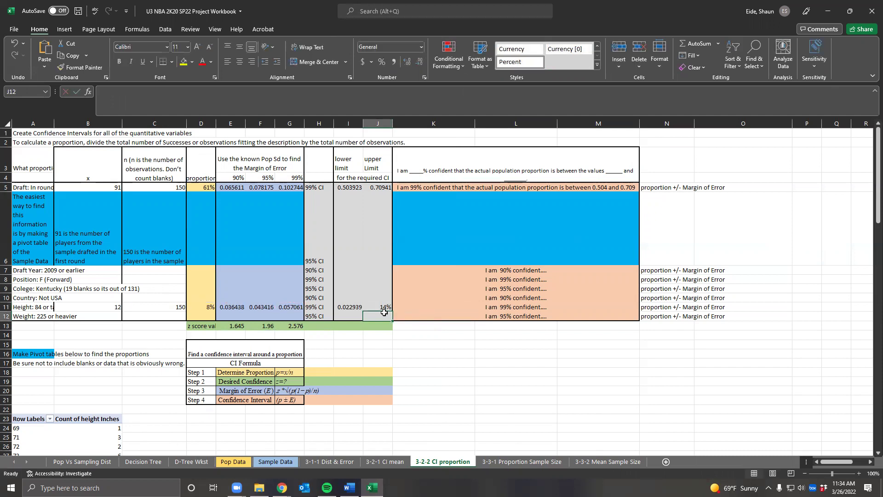
Set the limit cells I5:J12 and the proportion column D3:D12 to the General number format.
left_click_drag(348, 188, 381, 312)
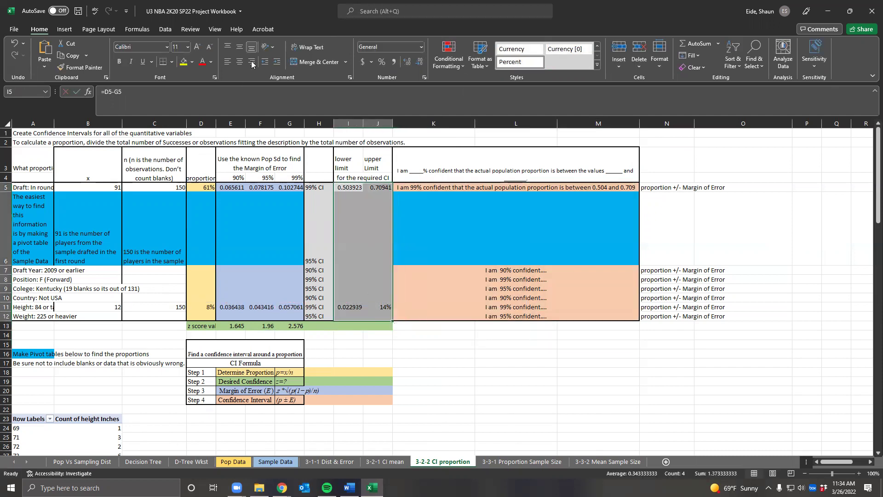
left_click(421, 47)
left_click(394, 65)
left_click_drag(199, 181, 199, 316)
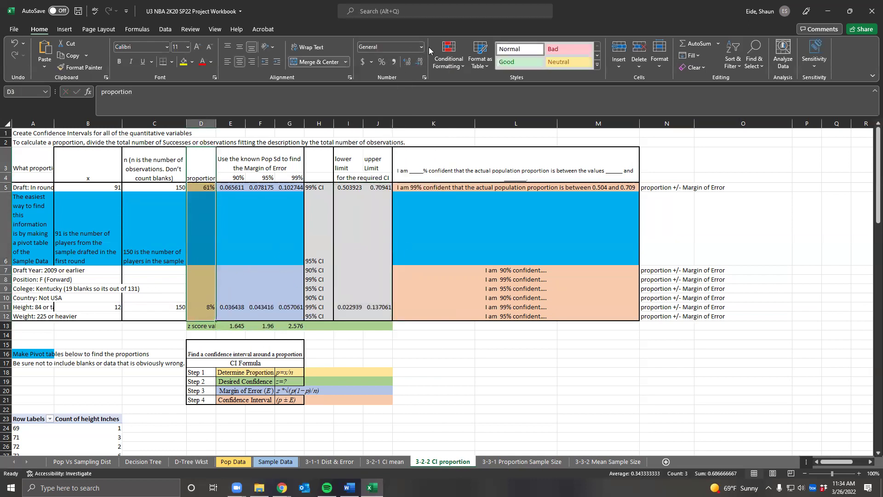
left_click(421, 47)
left_click(389, 65)
Inspect the formula behind the example confidence statement in K5.
left_click(416, 271)
left_click(417, 307)
left_click(402, 187)
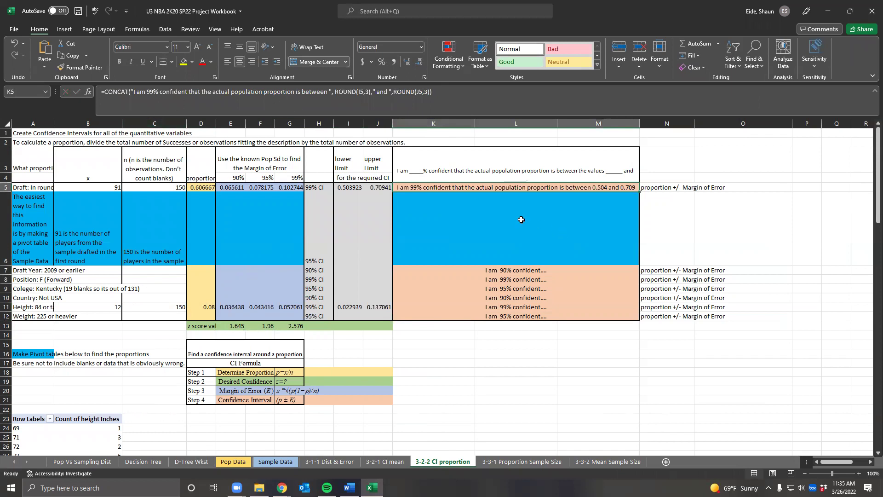
left_click(452, 274)
Replace the placeholder in K11 with a copy of the fill-in-the-blank confidence statement from K3.
left_click(428, 307)
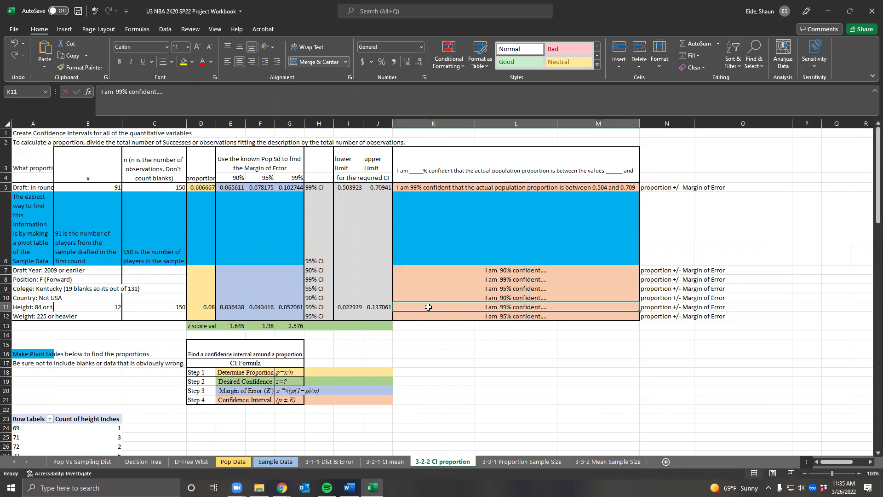
type("=")
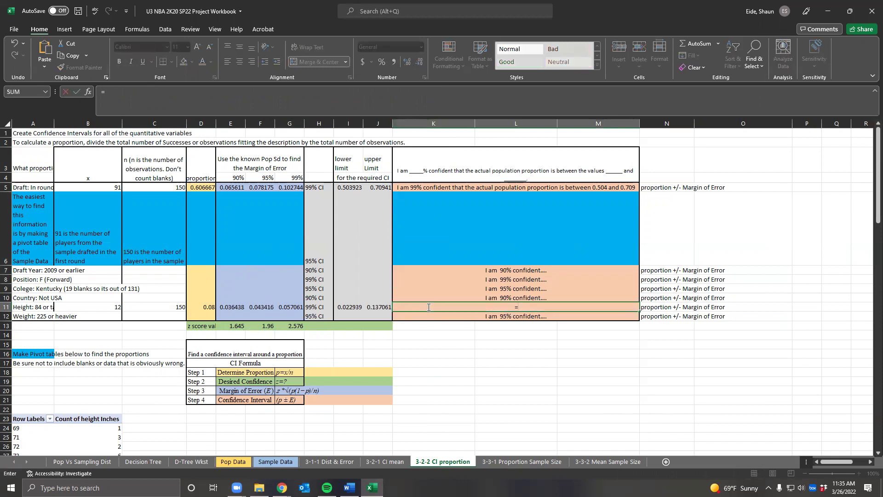
key("BackSpace")
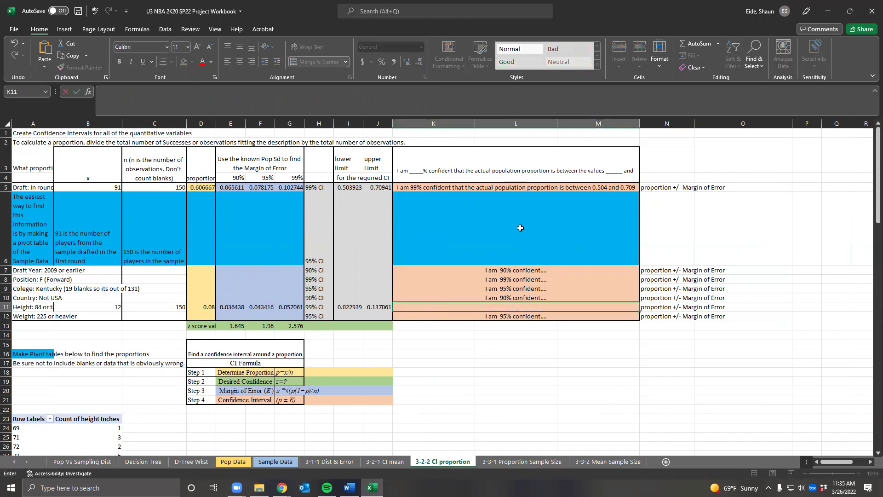
left_click(533, 171)
left_click_drag(416, 179, 326, 150)
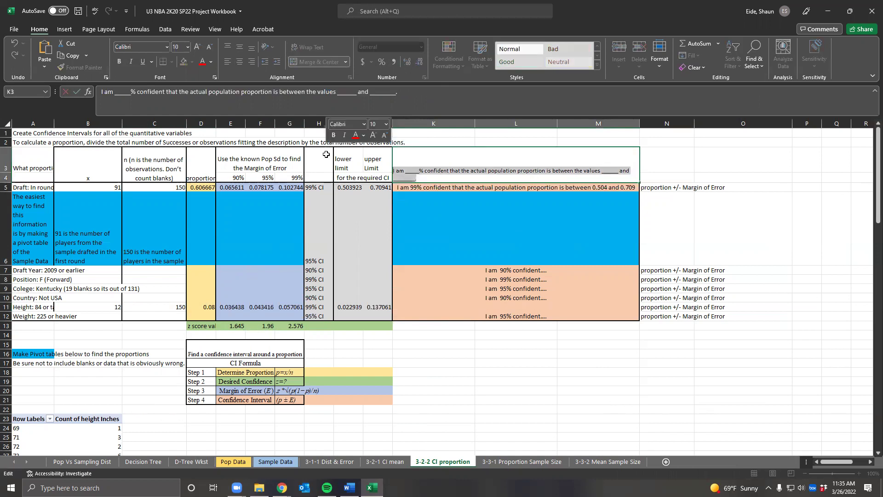
key("Escape")
left_click(494, 307)
key("BackSpace")
type("I am _____% confident that the actual population proportion is between the values ______ and ________.")
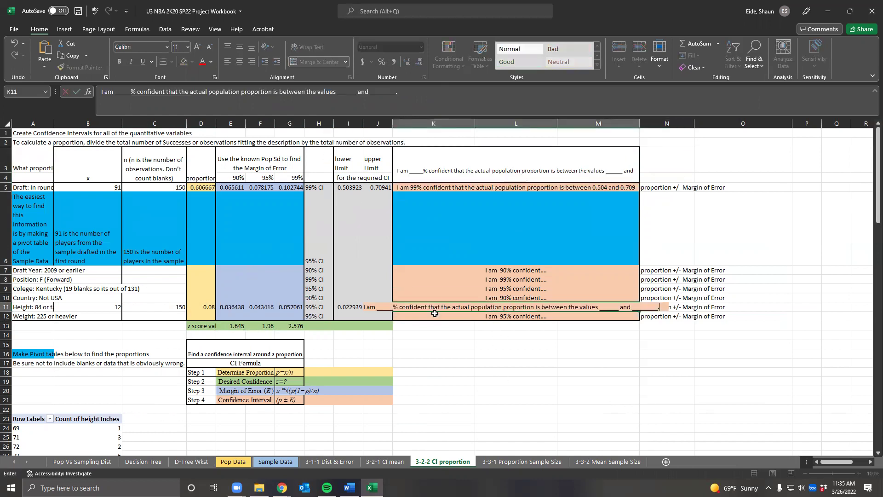
Fill the confidence-level blank in the K11 height statement with 99.
key("BackSpace")
key("BackSpace")
key("BackSpace")
key("BackSpace")
key("BackSpace")
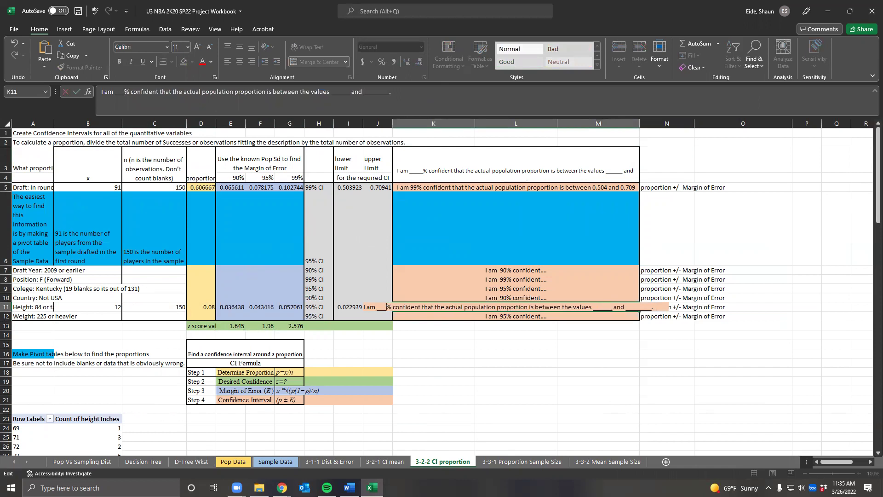
type("99")
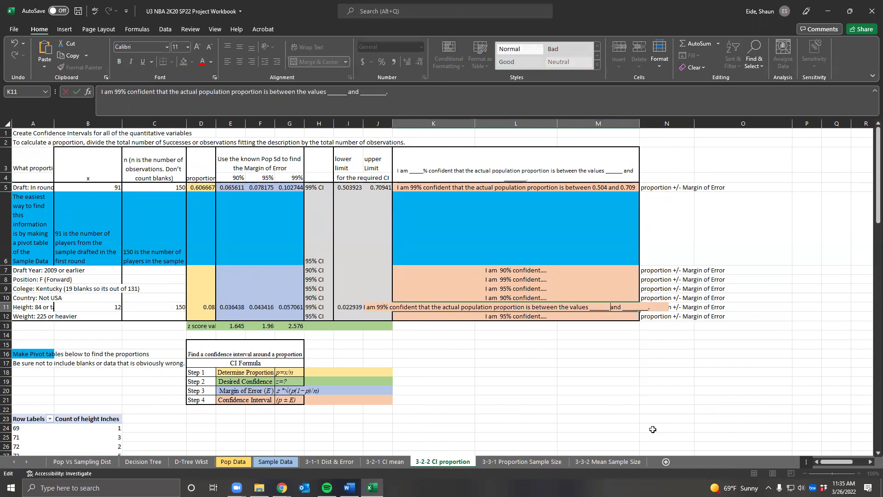
Replace the words "the values" and the first blank in the K11 statement with .0229, and clear the second blank.
key("BackSpace")
key("BackSpace")
key("BackSpace")
key("BackSpace")
key("BackSpace")
key("BackSpace")
key("BackSpace")
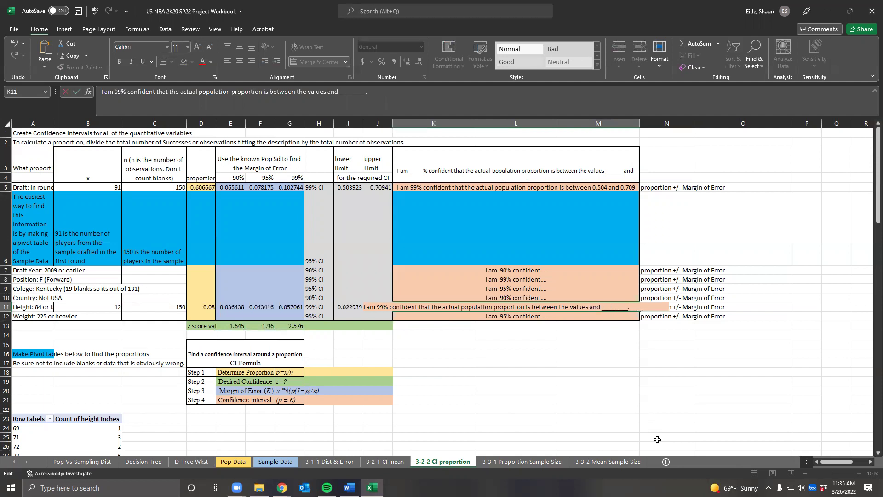
key("BackSpace")
key("BackSpace")
key("BackSpace")
key("BackSpace")
key("BackSpace")
key("BackSpace")
key("BackSpace")
key("BackSpace")
key("BackSpace")
key("BackSpace")
key("BackSpace")
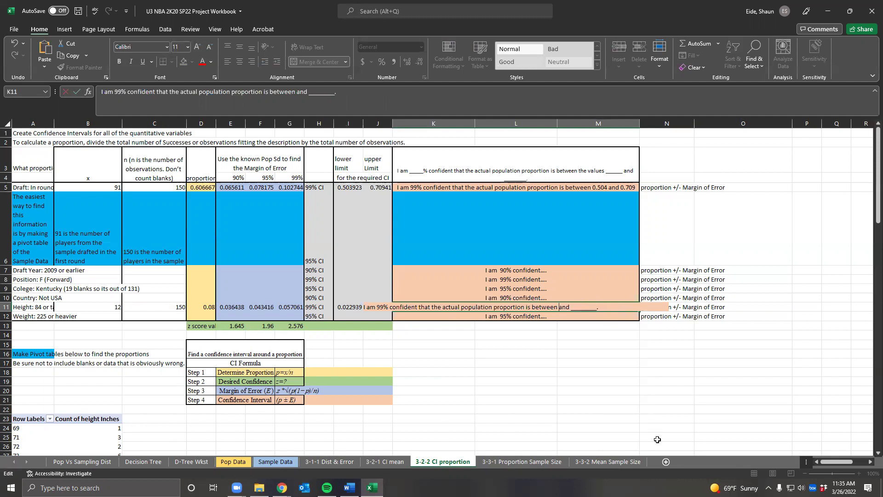
type(".0229")
key("Tab")
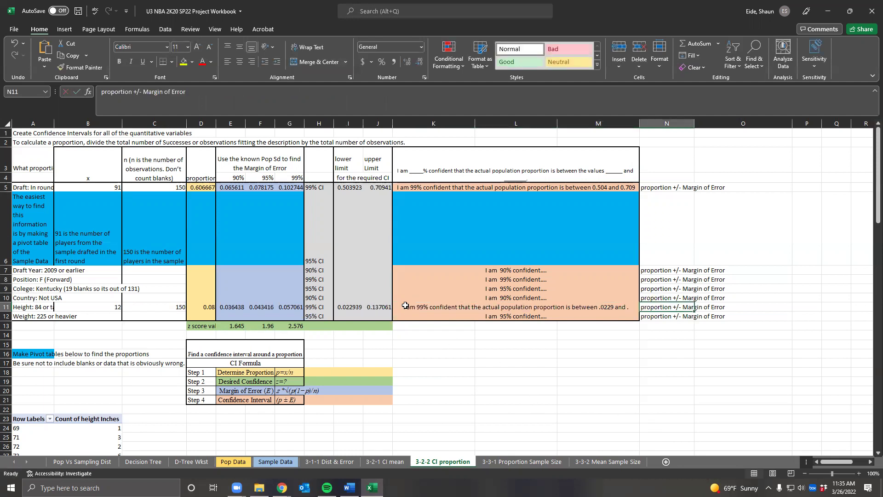
Complete the K11 height statement with .137 as the upper limit.
double_click(460, 306)
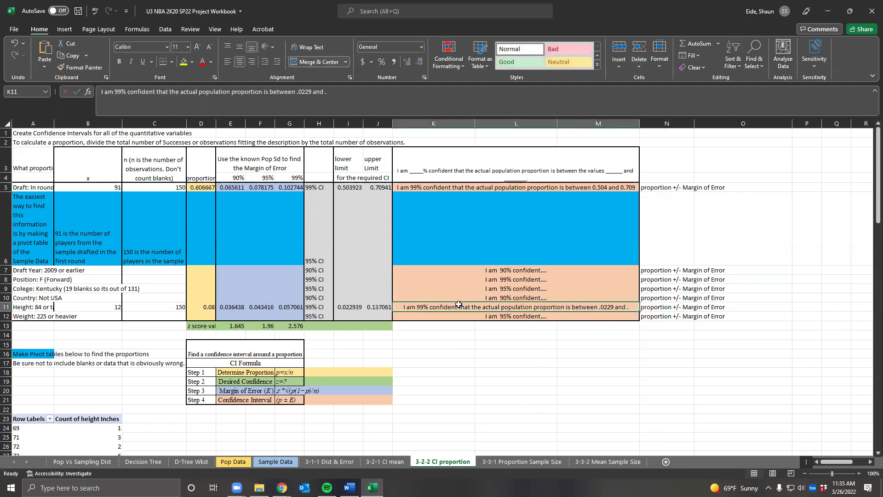
left_click(616, 307)
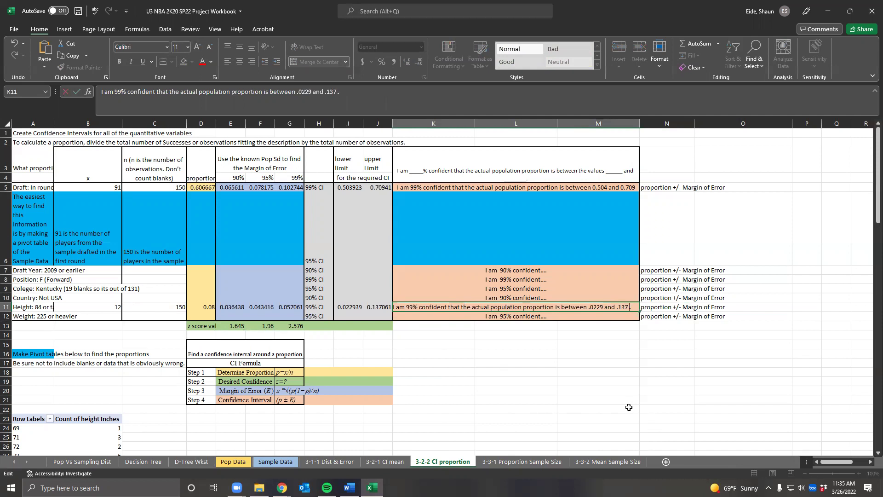
type(".137.")
key("Return")
Remove the height Inches field from the pivot table, accepting replacement of the existing data.
scroll(408, 370, "down", 3)
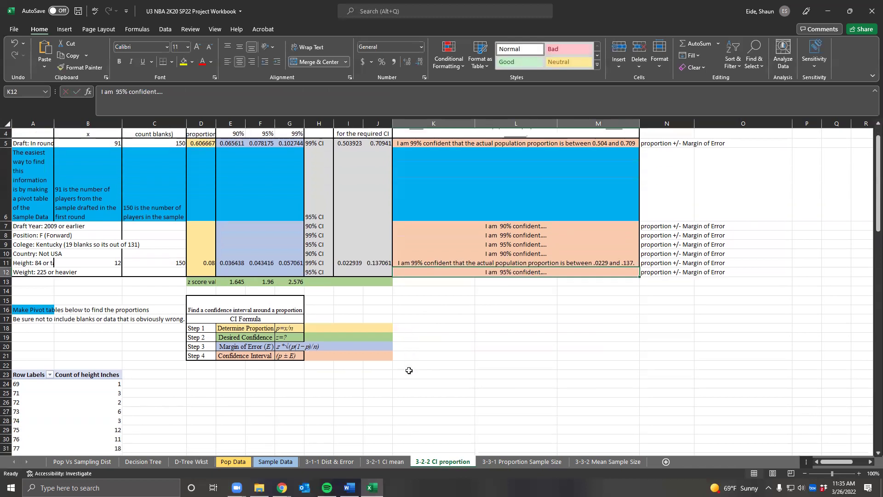
left_click(88, 374)
left_click(31, 308)
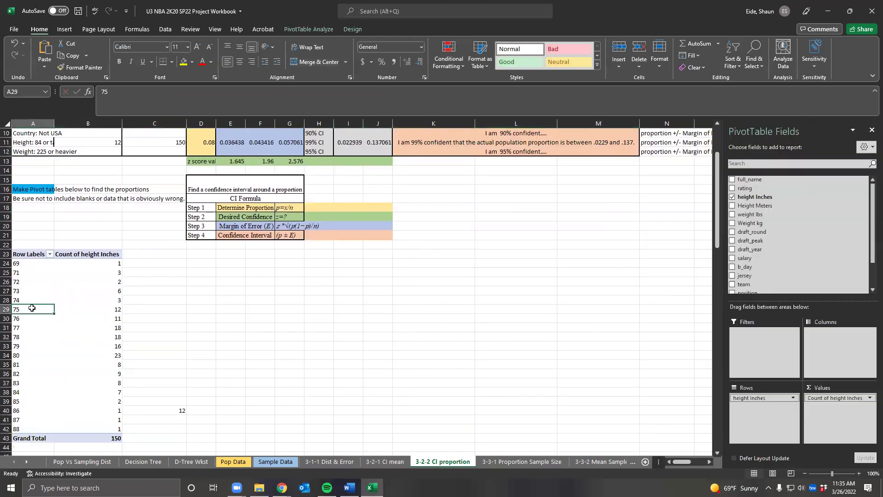
left_click(732, 197)
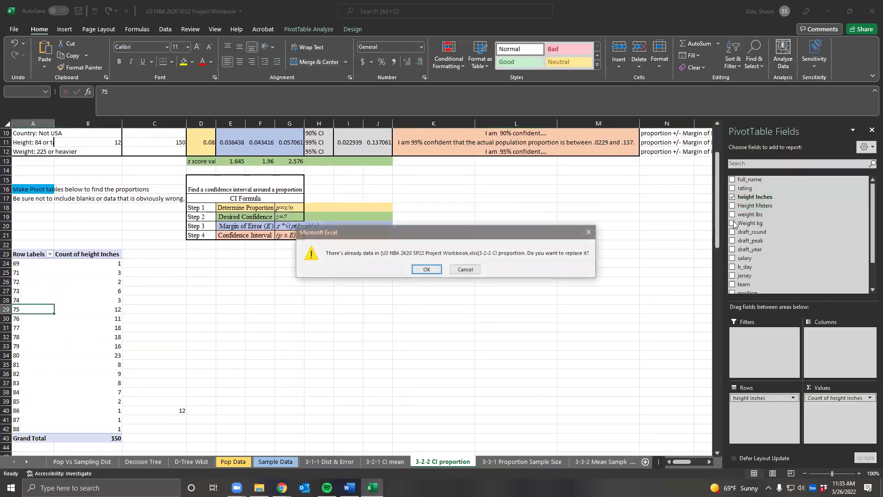
left_click(426, 269)
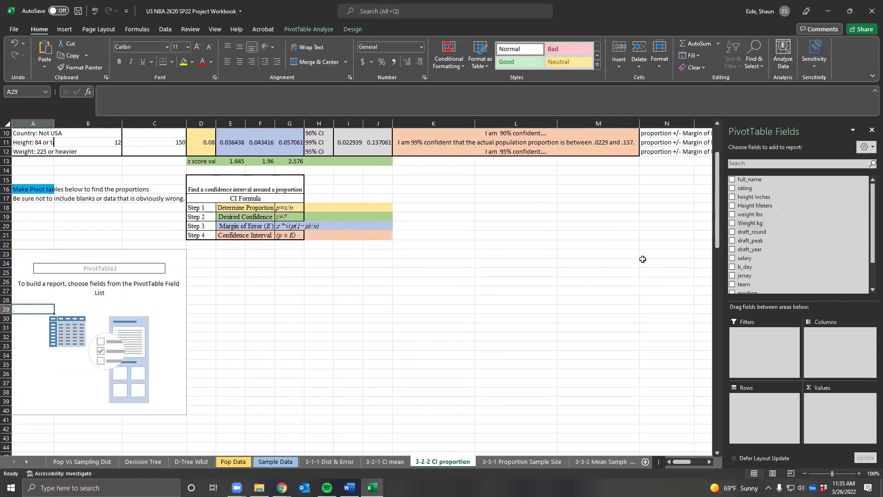
Review the remaining proportion rows and check which PivotTable fields match draft year, position, college, country and weight.
scroll(773, 236, "down", 2)
scroll(152, 233, "up", 3)
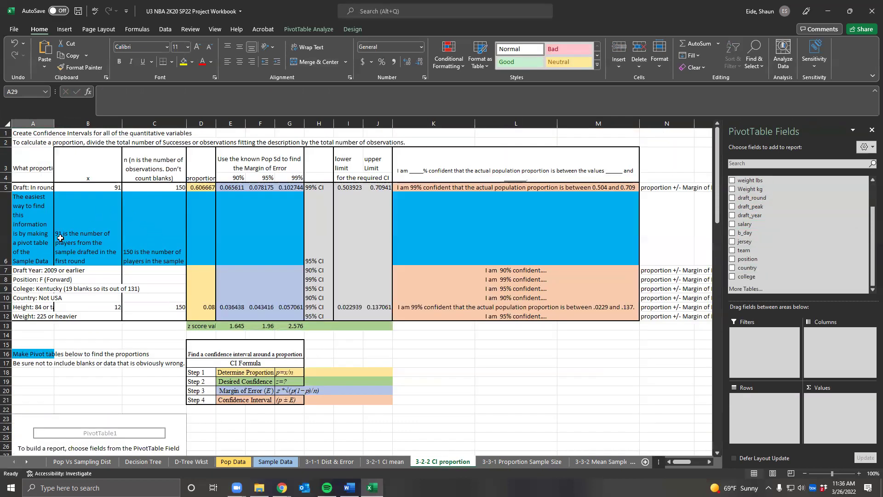
left_click(25, 270)
left_click(24, 281)
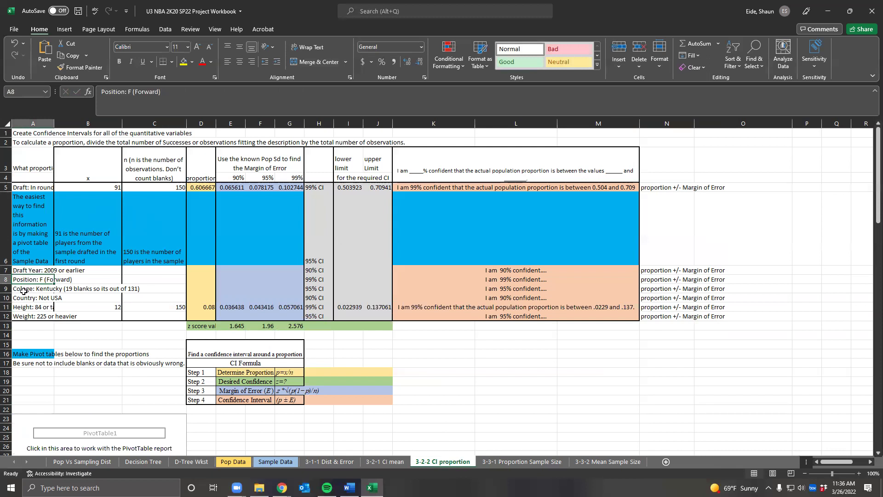
left_click(94, 419)
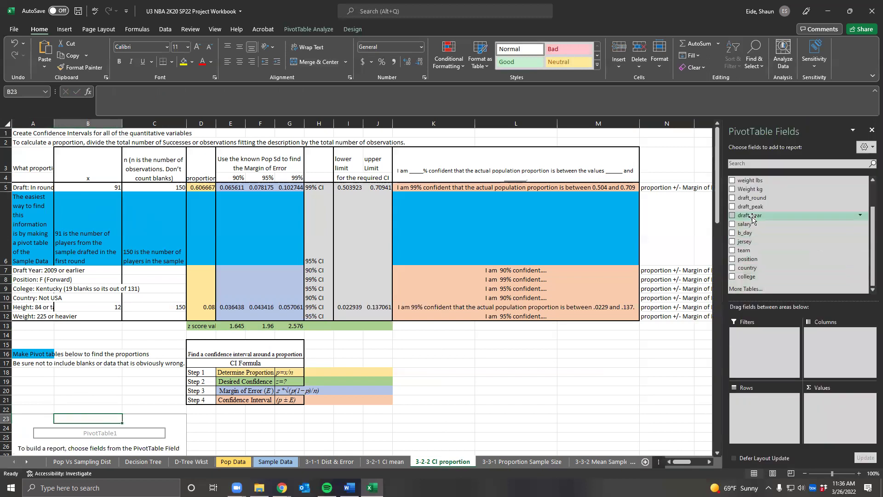
scroll(758, 209, "up", 4)
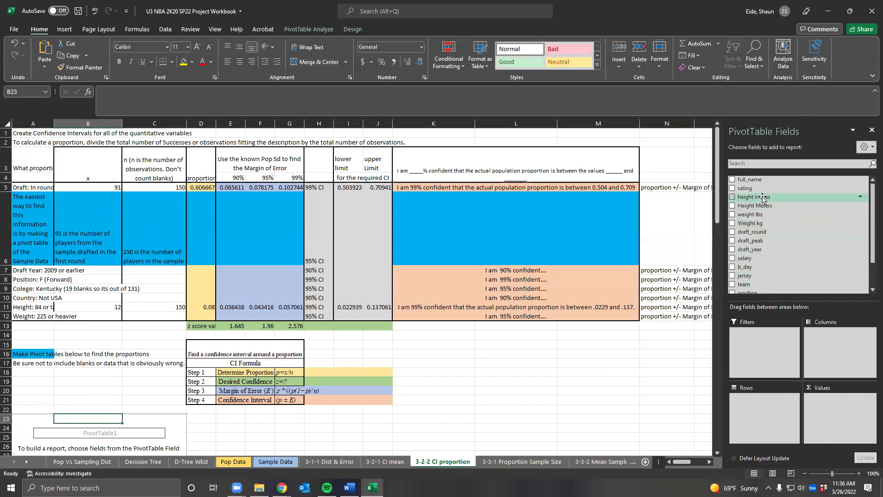
scroll(754, 270, "down", 2)
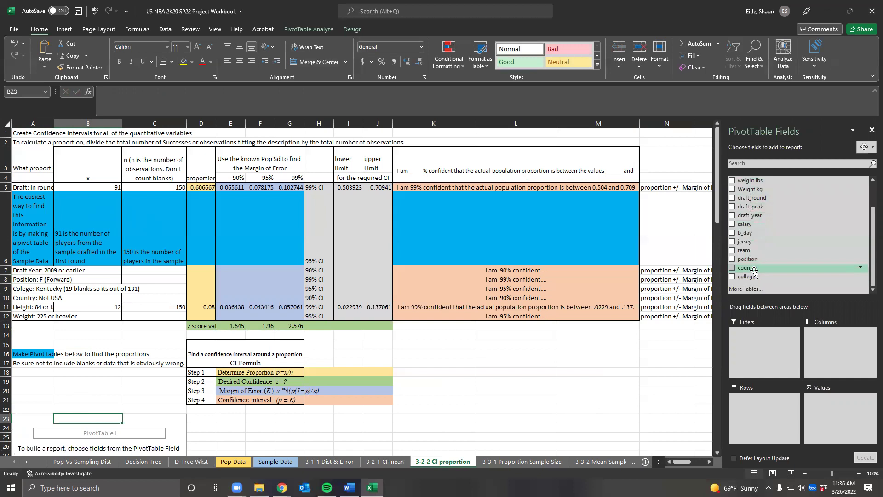
scroll(738, 263, "up", 2)
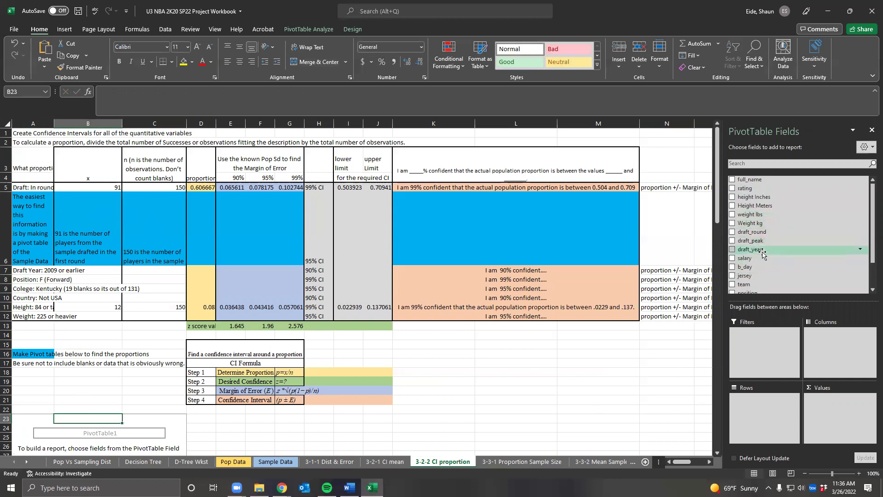
scroll(740, 250, "down", 1)
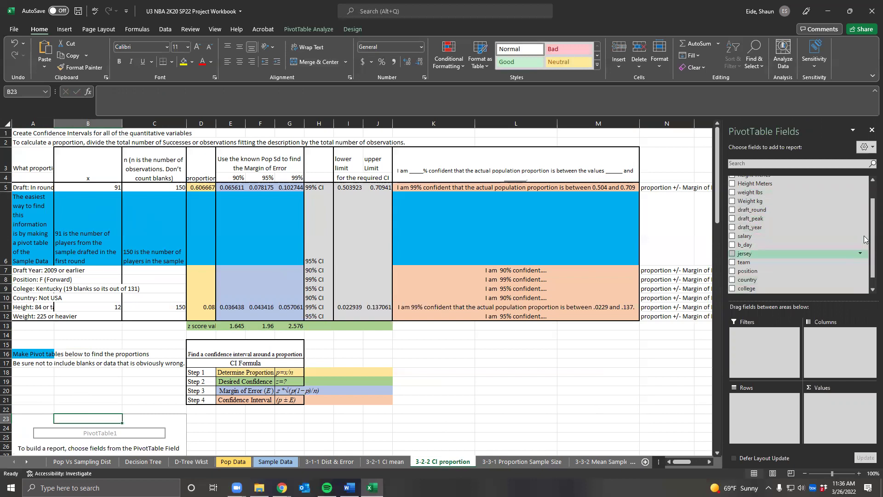
scroll(803, 224, "up", 1)
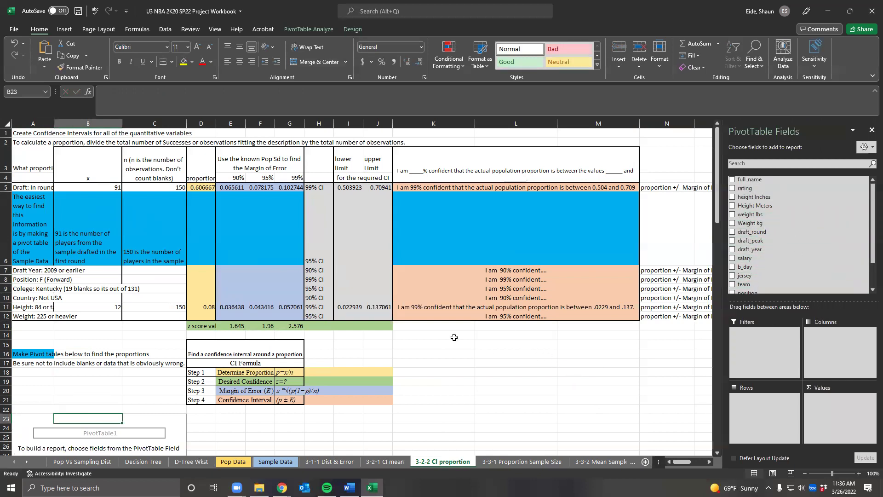
scroll(175, 377, "down", 2)
left_click(120, 365)
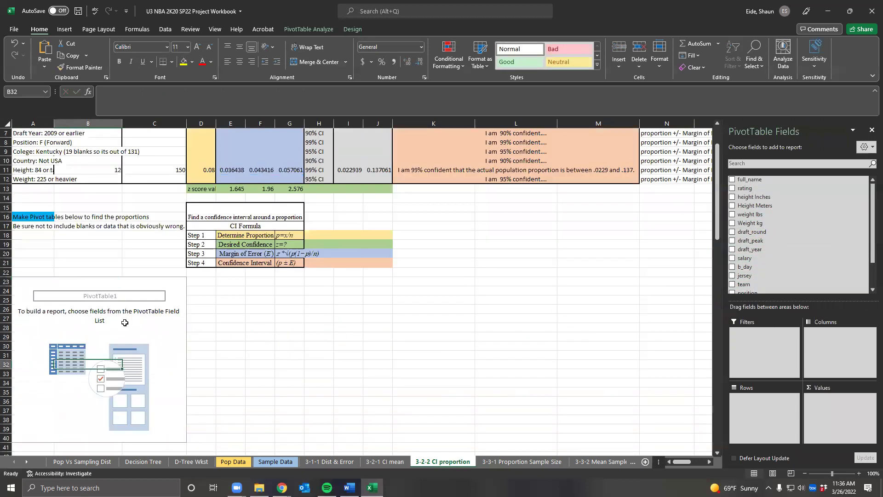
scroll(112, 206, "up", 2)
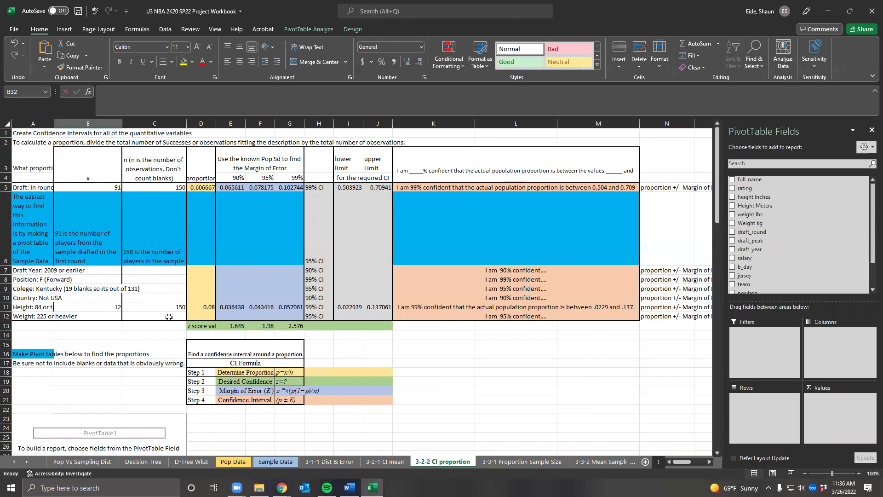
Examine how the x, n and proportion columns on the 3-3-1 Proportion Sample Size sheet carry over from the 3-2-2 CI proportion sheet.
left_click(521, 461)
left_click(318, 372)
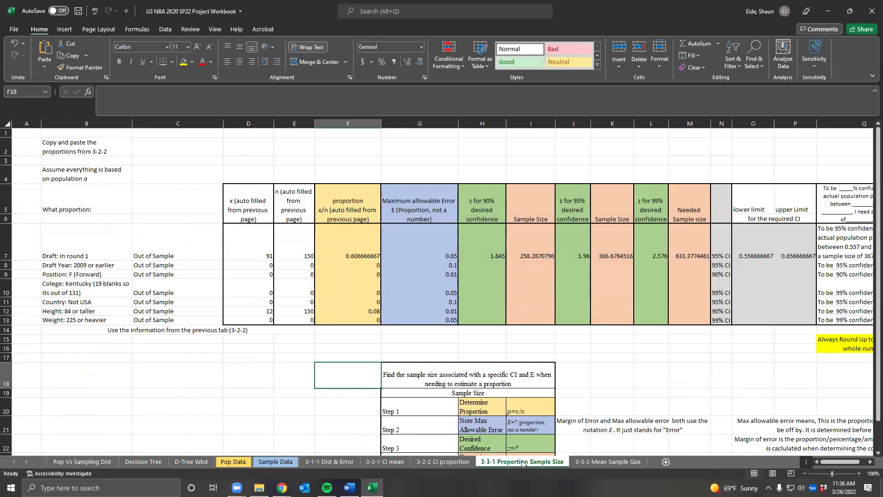
left_click(286, 394)
left_click_drag(244, 256, 299, 320)
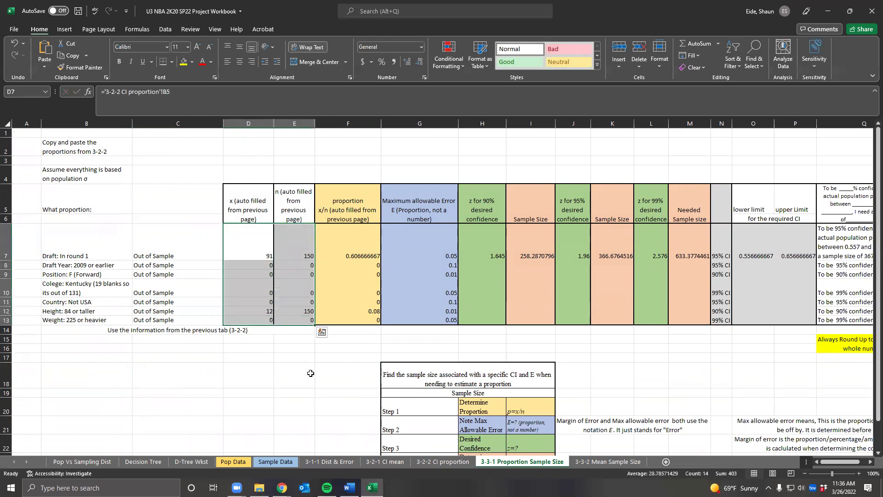
left_click(464, 462)
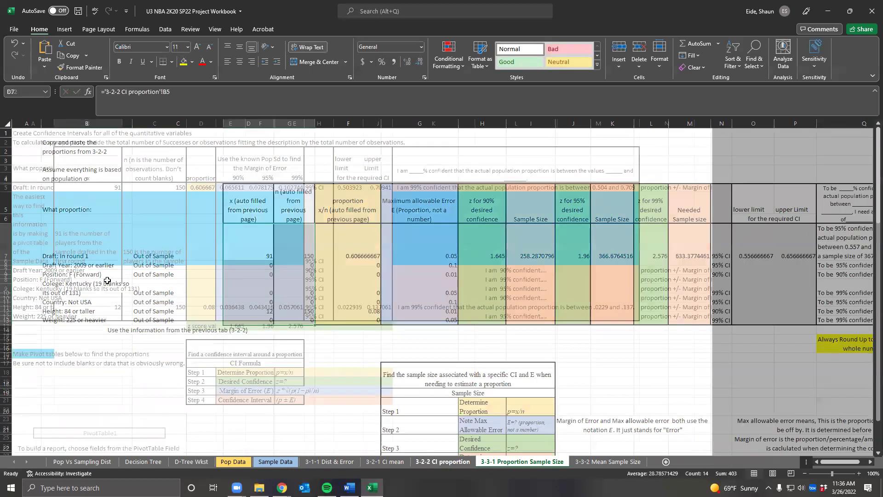
left_click(146, 255)
left_click(522, 461)
left_click_drag(234, 237, 297, 323)
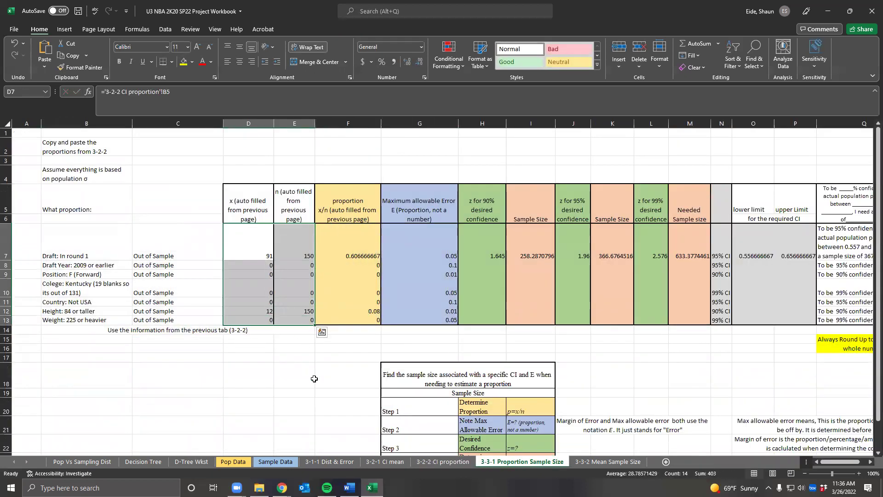
left_click(337, 259)
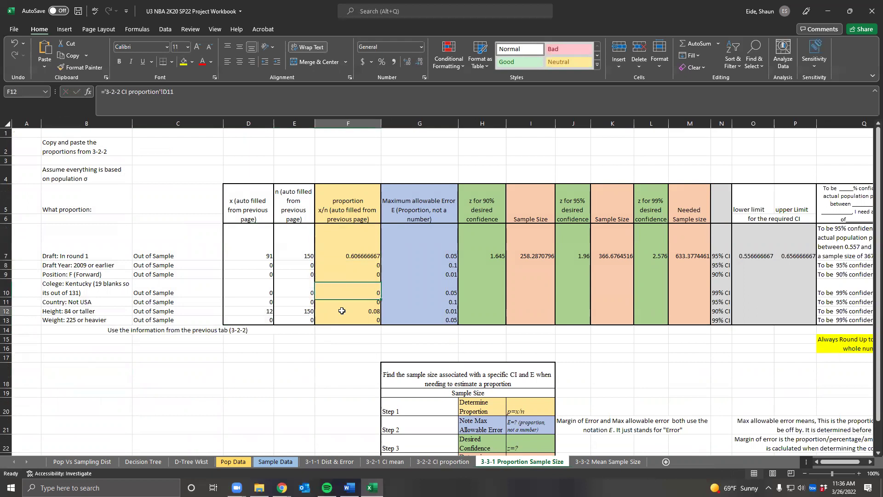
left_click_drag(93, 312, 211, 310)
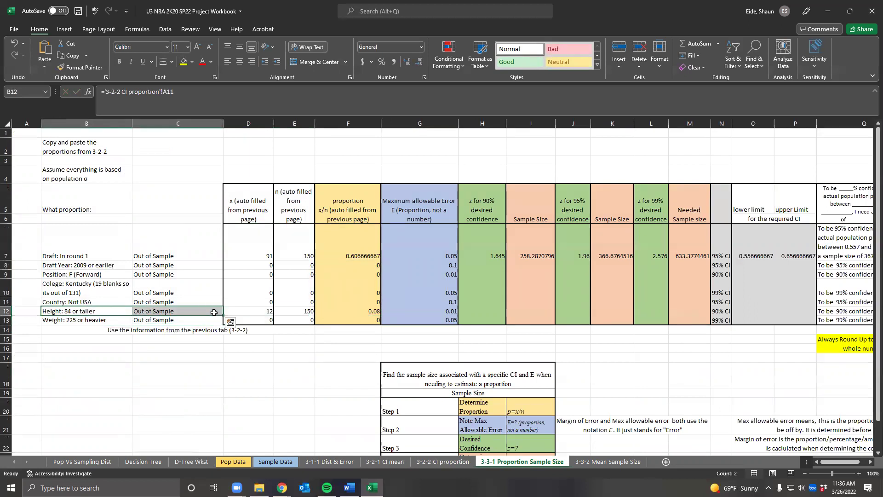
left_click(362, 312)
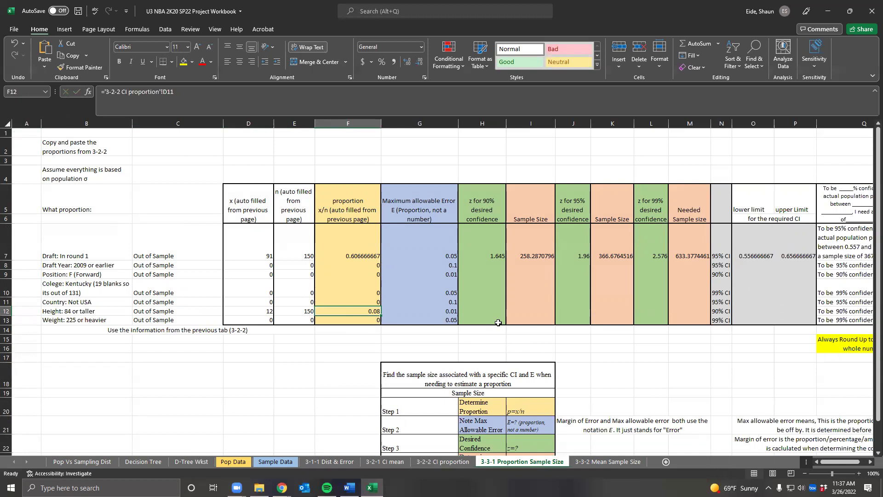
Enter the z scores for the height row: 1.645 in H12, 1.96 in J12 and 2.576 in L12.
left_click(486, 310)
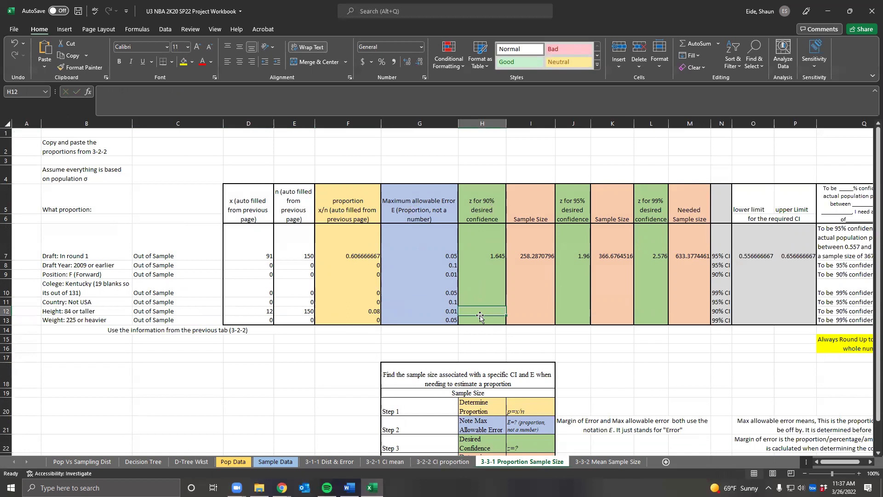
type("1")
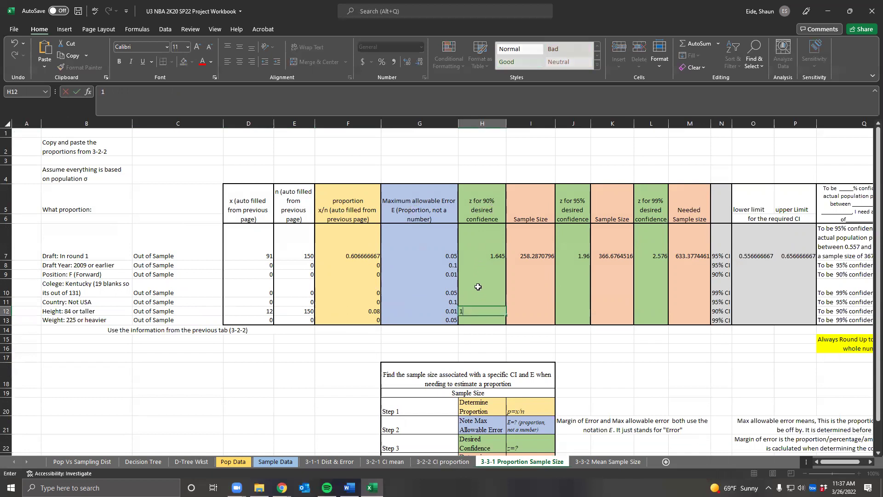
type(".645")
key("Tab")
key("Tab")
type("1.")
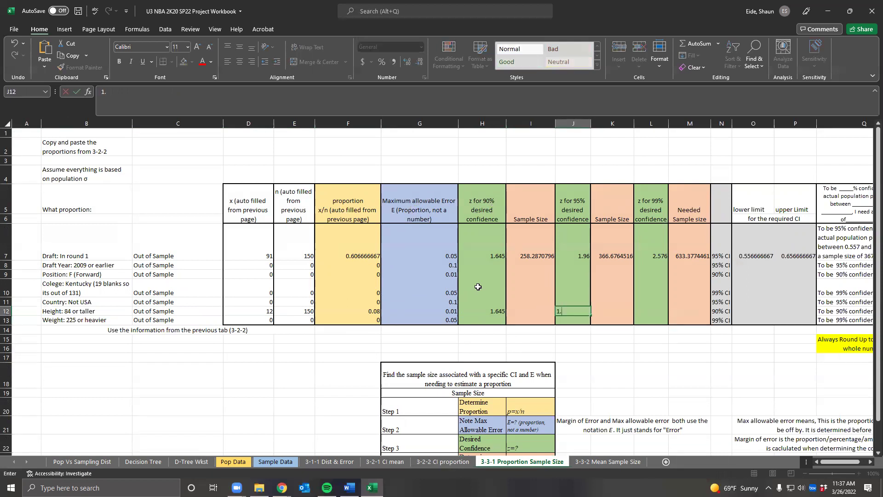
type("9")
key("Tab")
key("Tab")
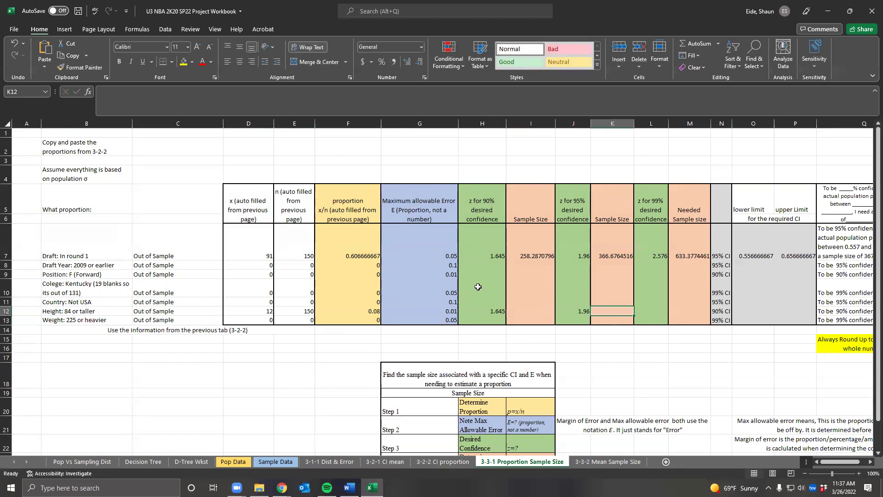
type("2.576")
key("Return")
Calculate the 90% confidence sample size for the height row in I12 with =F12*(1-F12)*(H12/G12)^2.
key("Up")
key("Right")
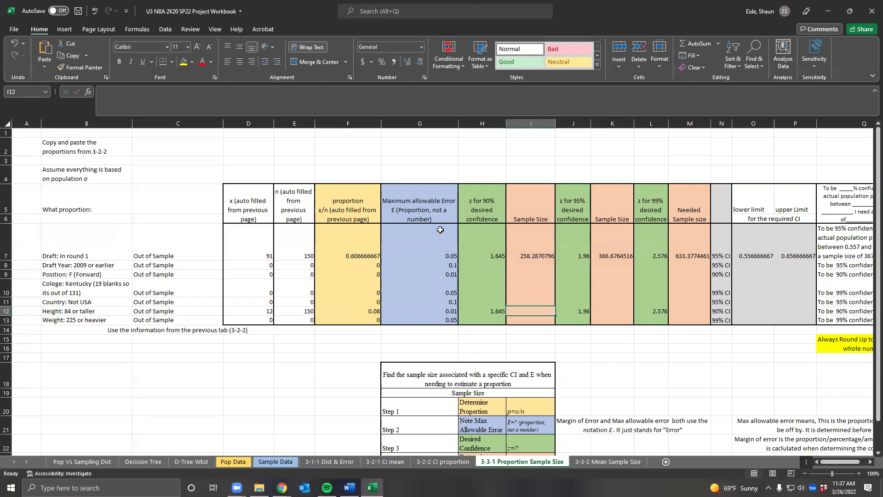
scroll(453, 320, "down", 1)
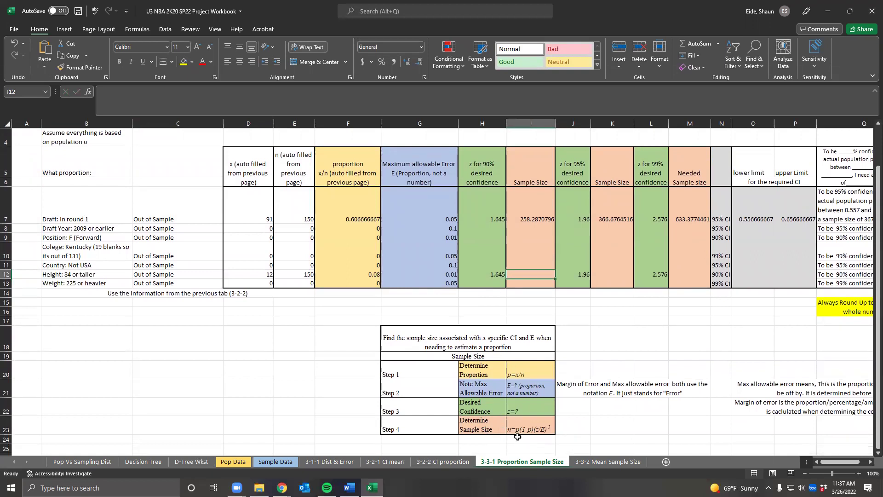
type("=")
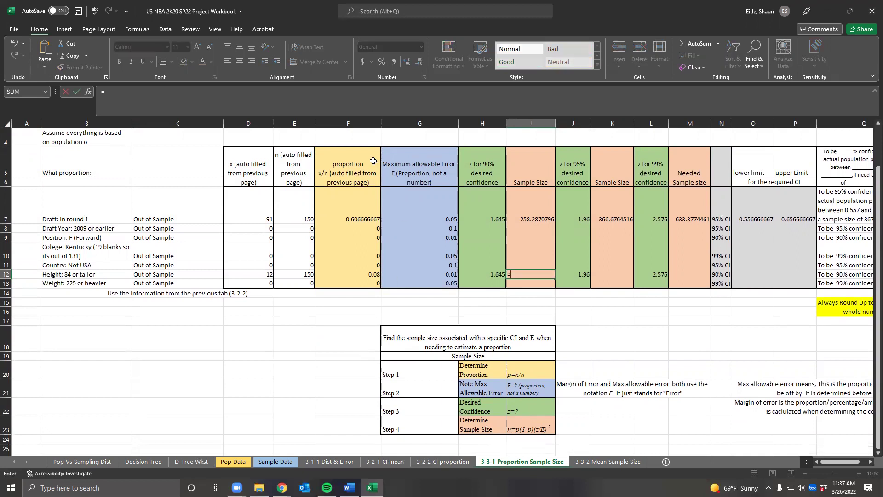
left_click(359, 278)
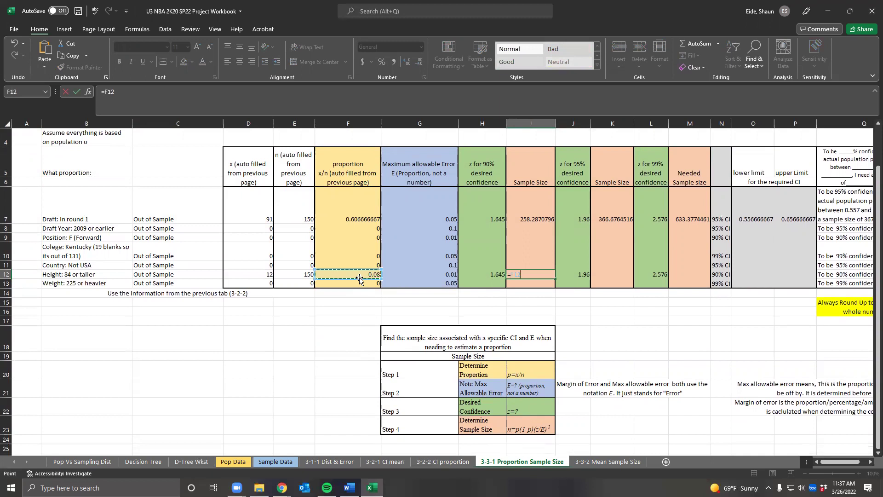
type("*(1-")
left_click(359, 276)
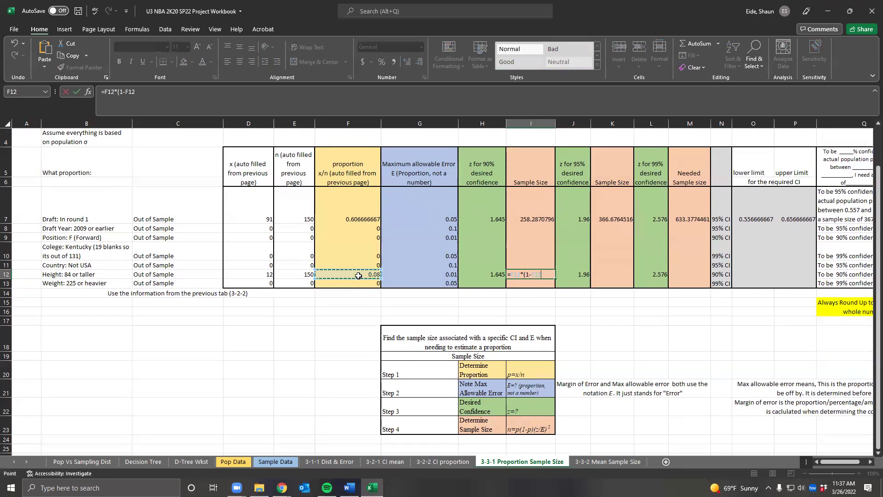
type(")*")
left_click(489, 274)
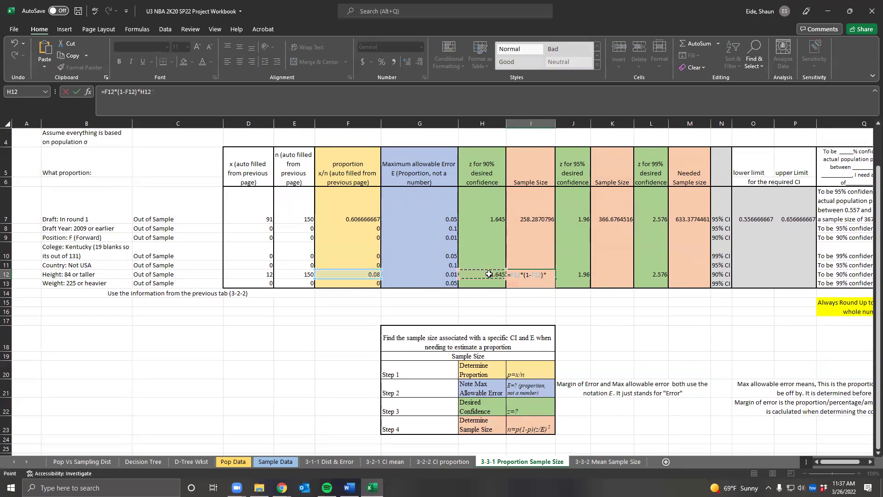
key("BackSpace")
key("BackSpace")
key("BackSpace")
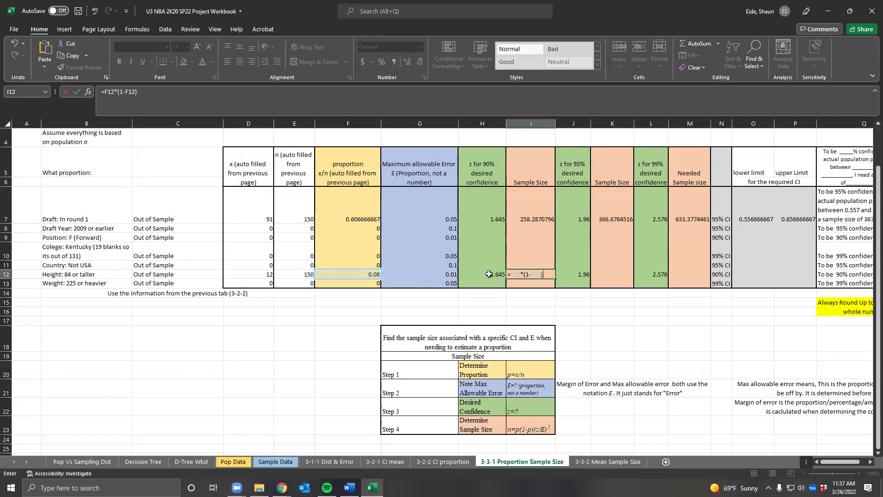
type("(")
left_click(488, 273)
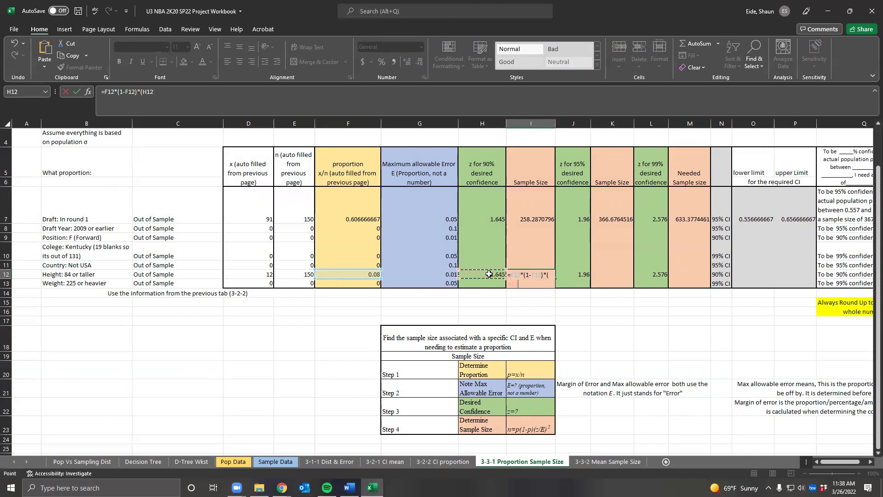
type("/")
left_click(413, 272)
type(")^")
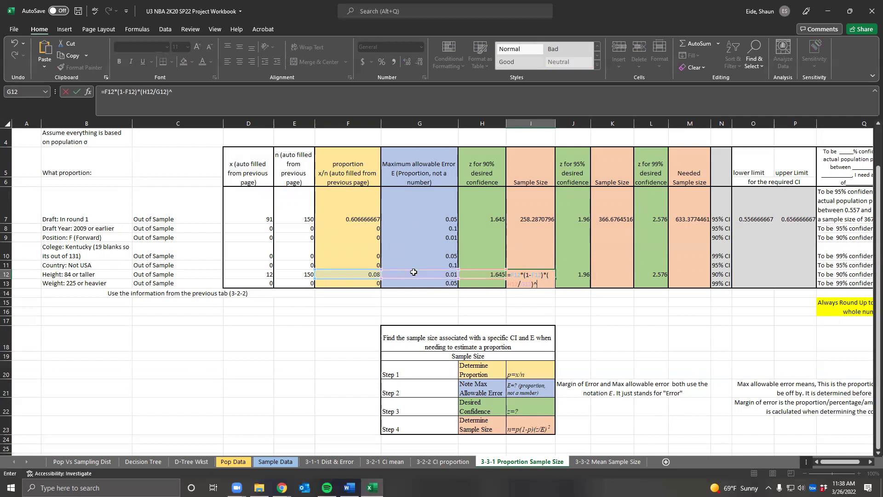
key("Return")
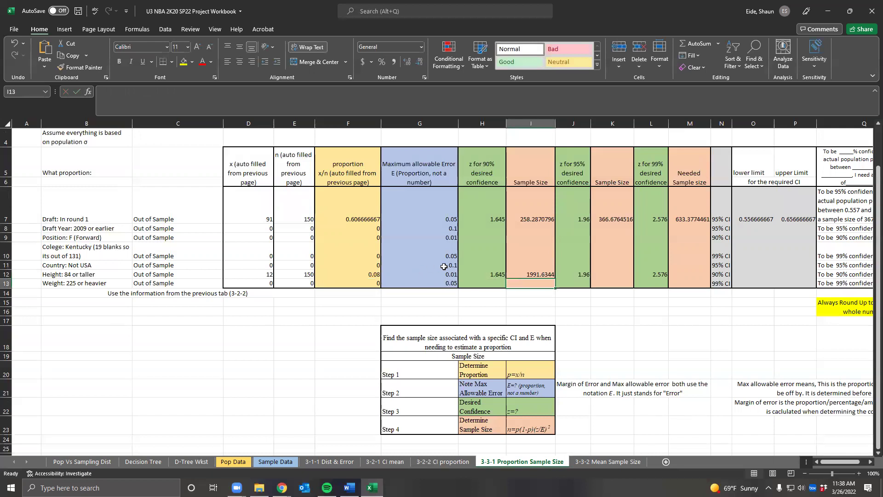
Check the I12 formula and compare the proportions, maximum allowable errors and 90% sample sizes of the height and draft rows.
left_click(540, 271)
double_click(540, 271)
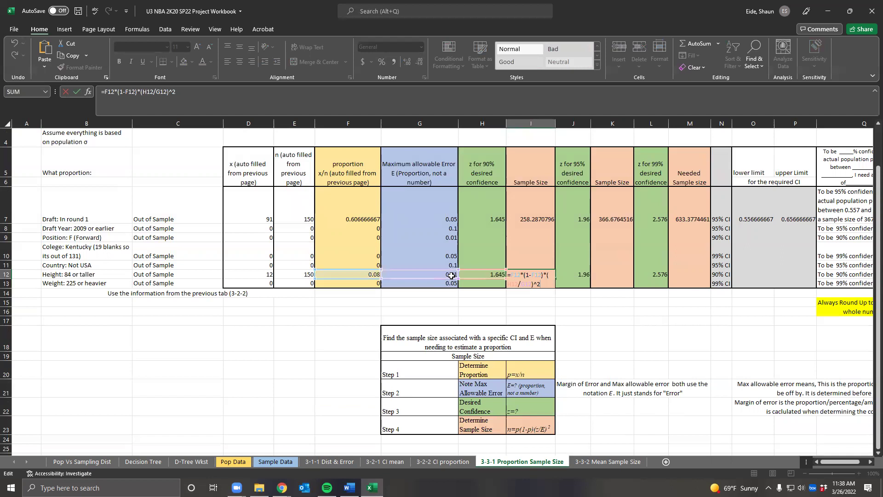
left_click(367, 221)
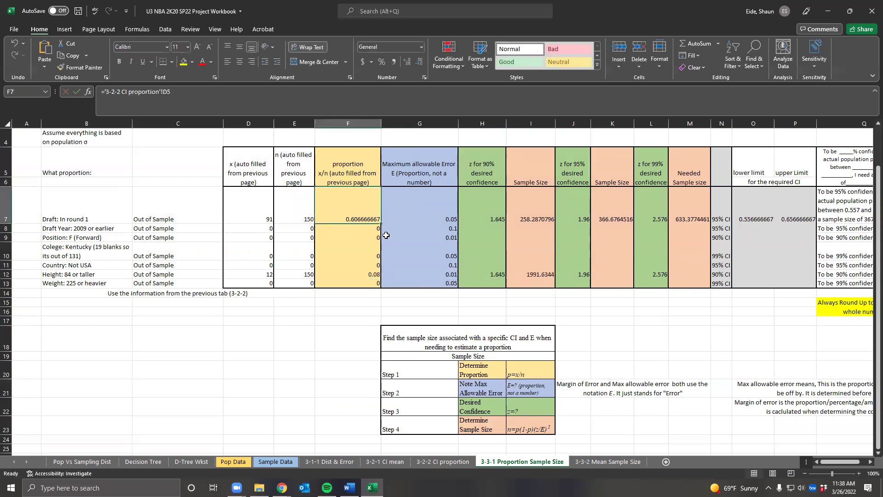
left_click(422, 219)
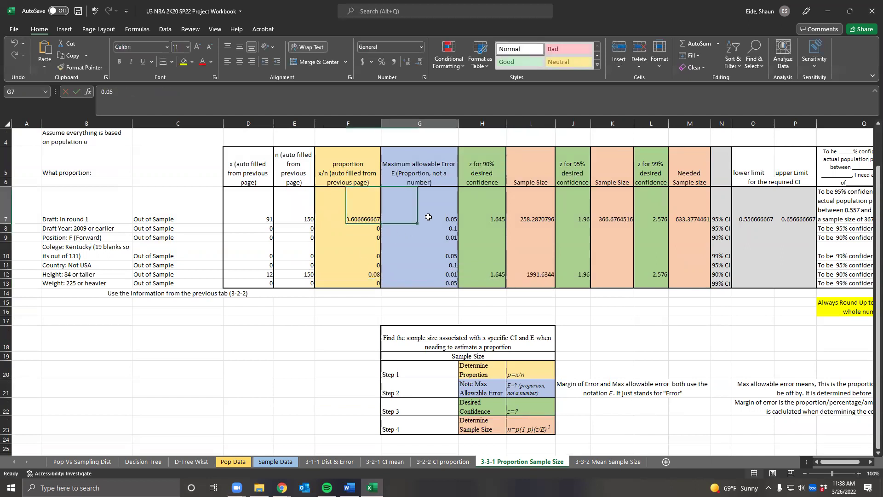
left_click(365, 266)
left_click(456, 263)
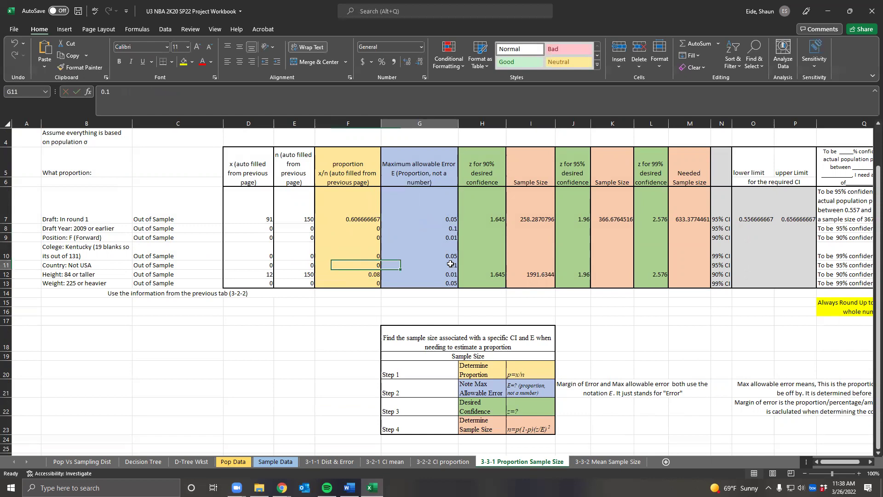
left_click(375, 276)
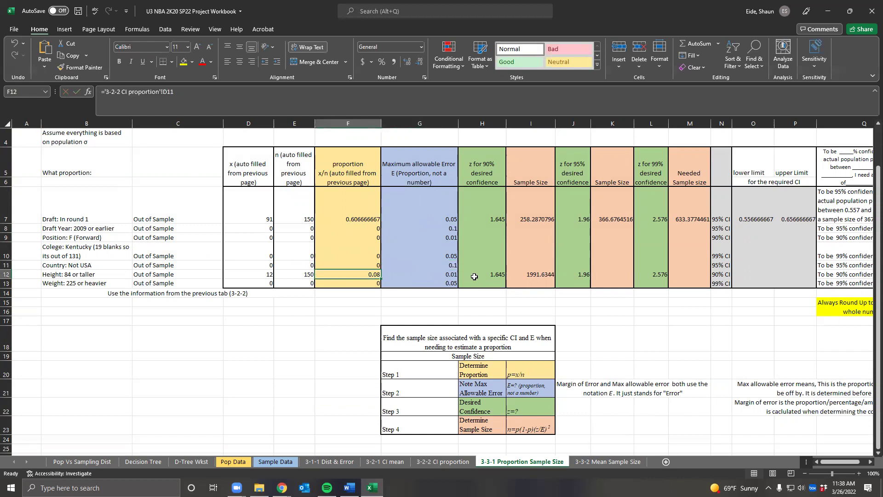
left_click(425, 275)
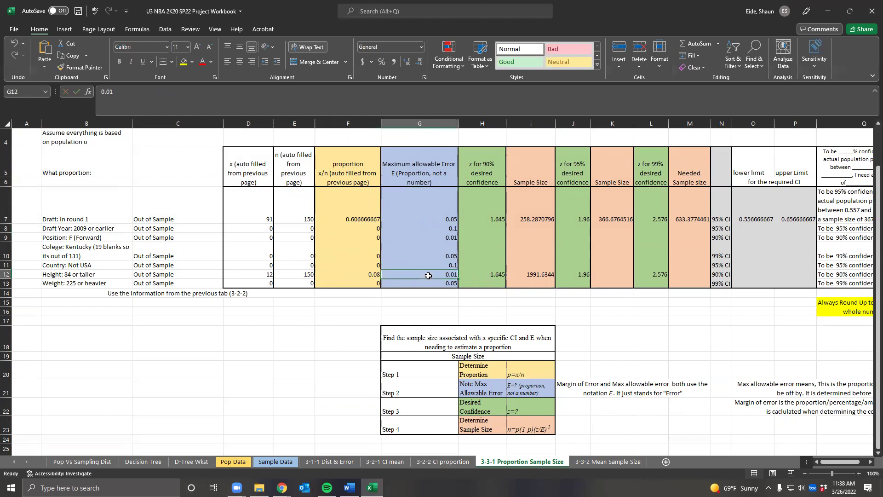
left_click(534, 276)
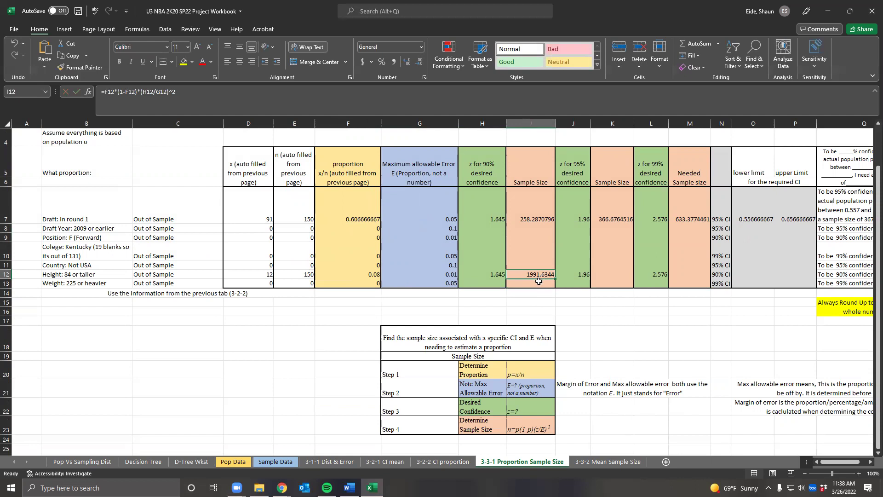
left_click(544, 220)
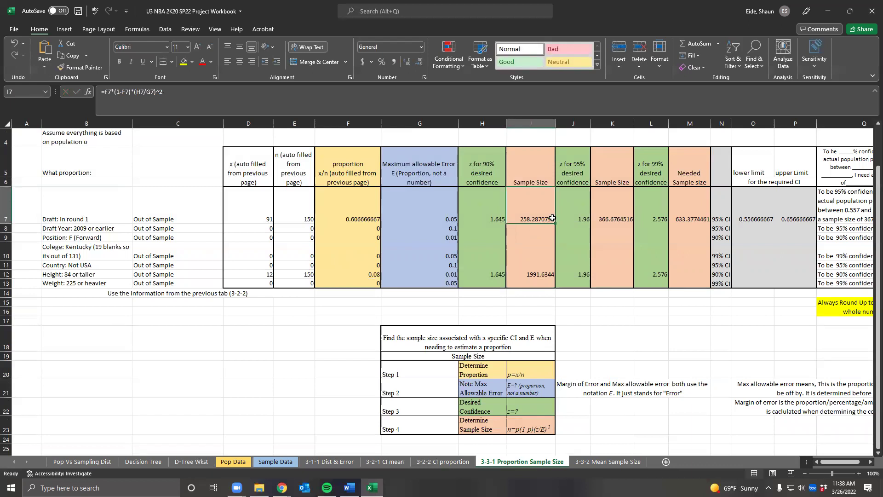
left_click(542, 275)
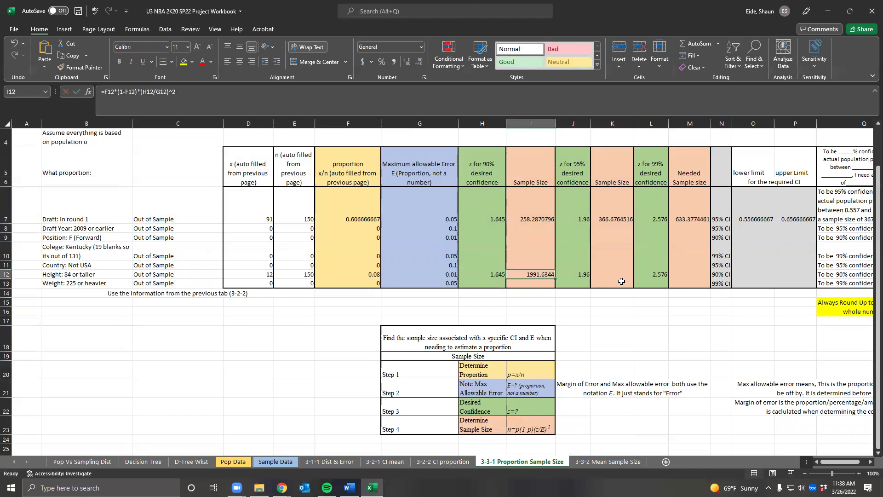
Calculate the 95% confidence sample size for the height row in K12 with =F12*(1-F12)*(J12/G12)^2.
left_click(606, 274)
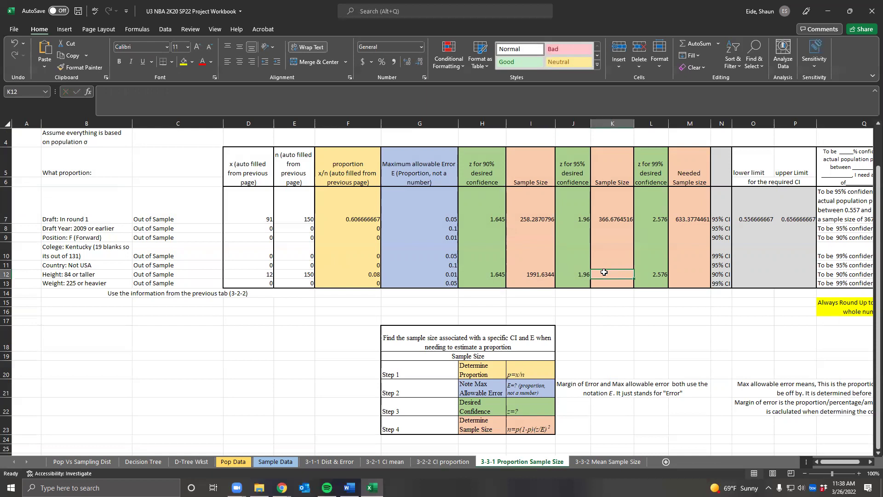
type("=")
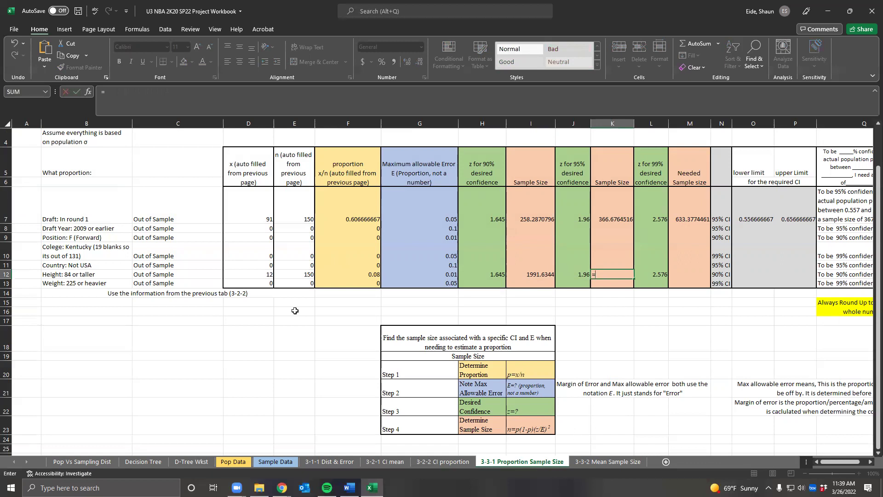
left_click(368, 275)
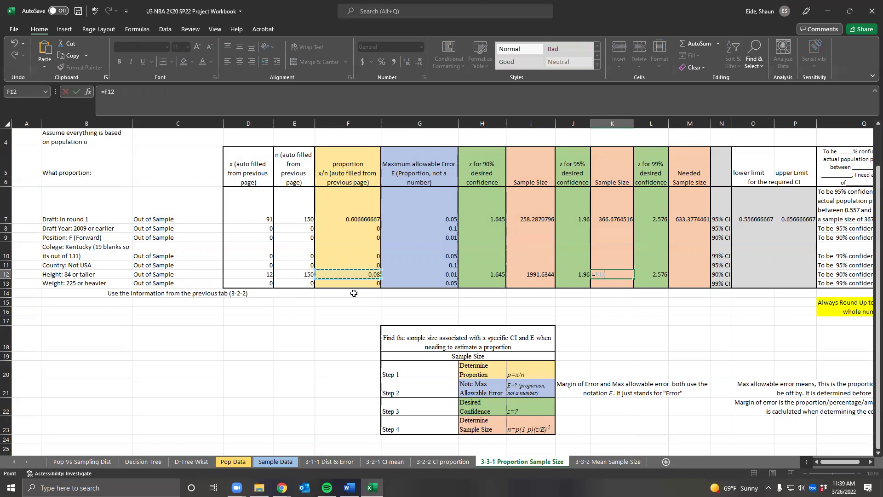
type("*(1-")
left_click(375, 273)
type(")*(")
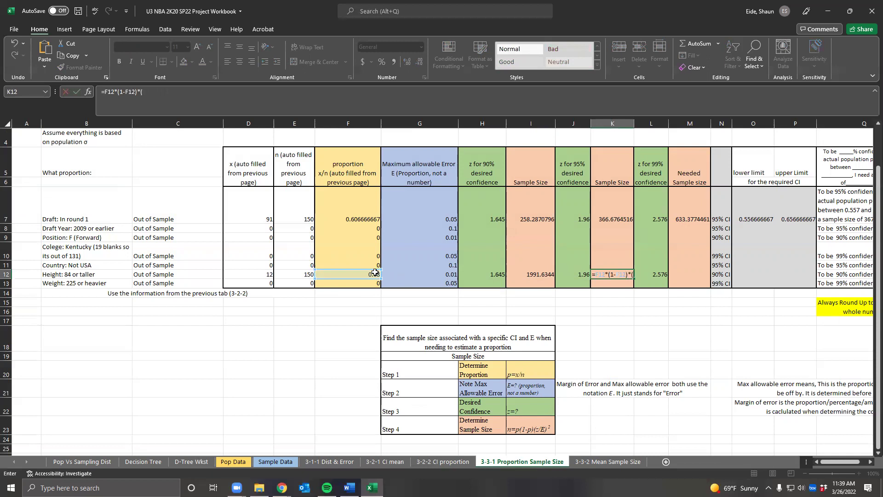
left_click(579, 274)
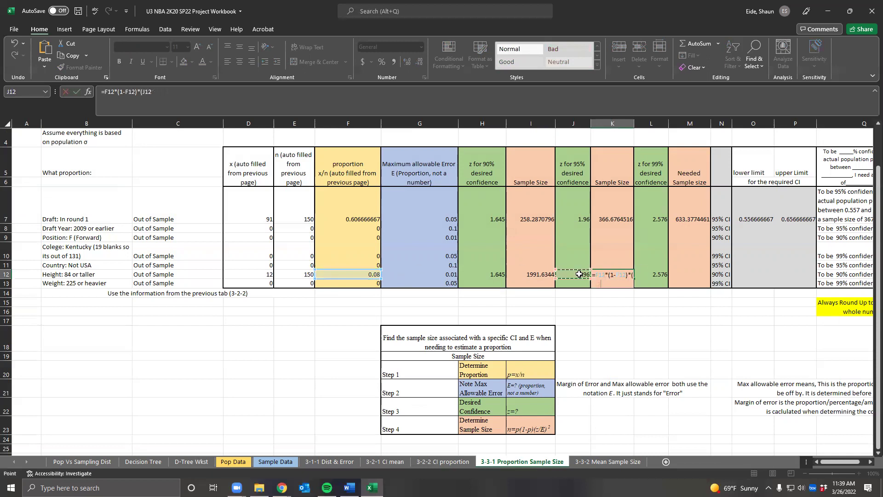
type("/")
left_click(446, 272)
type(")^")
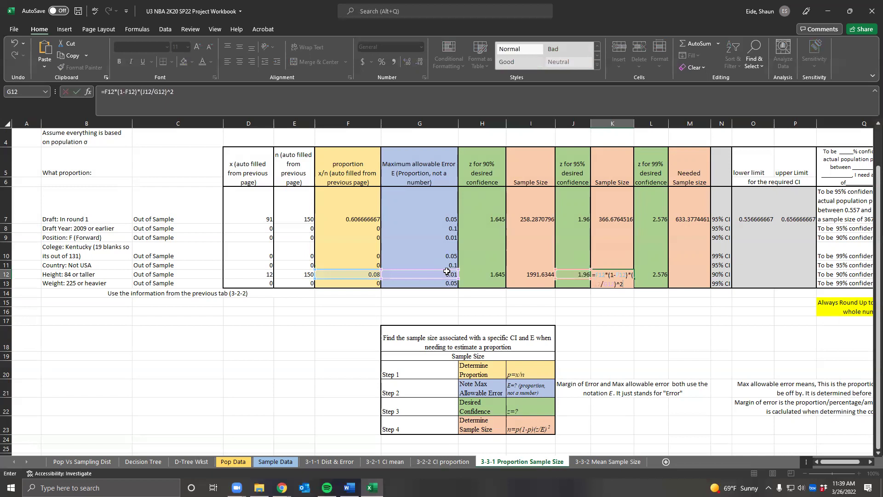
type("2")
key("Return")
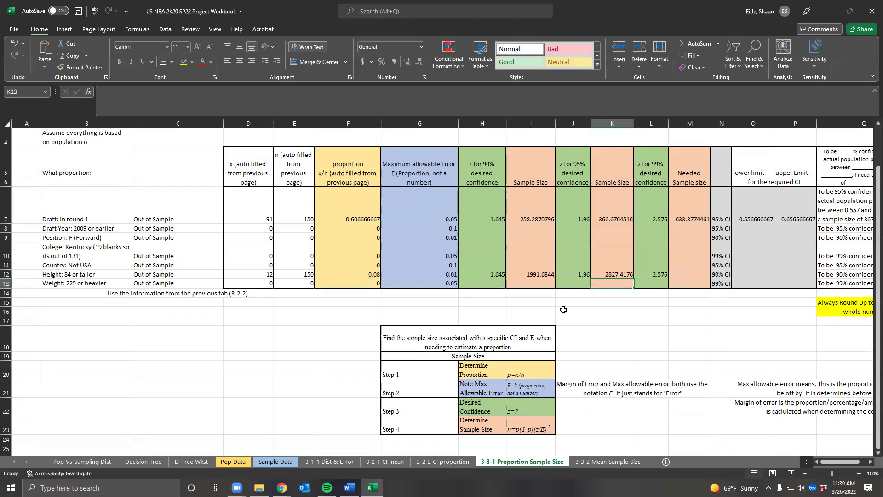
left_click(615, 272)
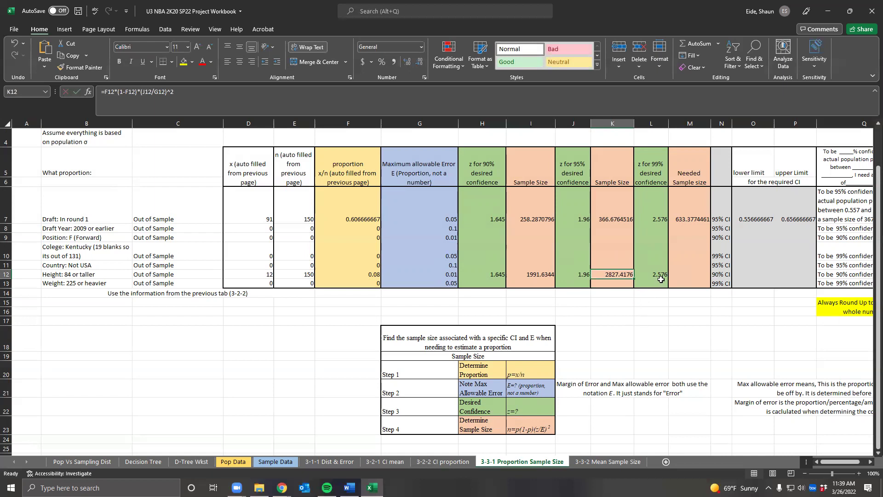
Calculate the 99% confidence needed sample size for the height row in M12 with =F12*(1-F12)*(L12/G12)^2.
left_click(675, 274)
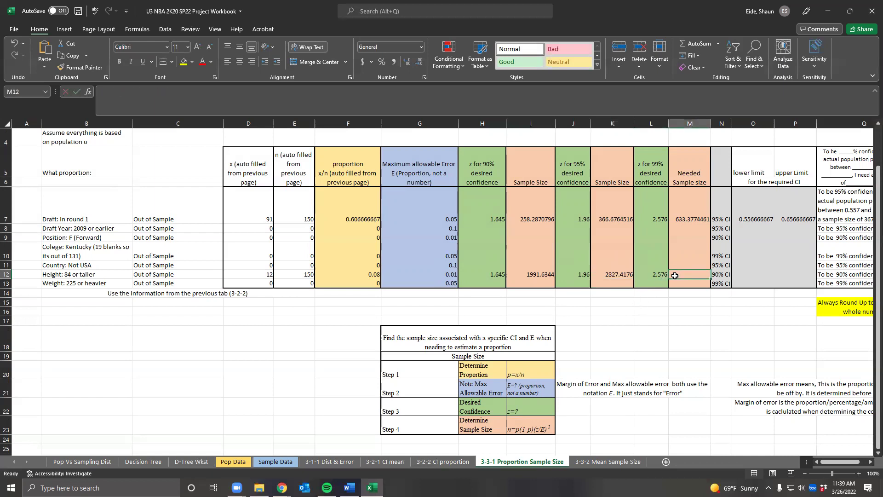
type("=")
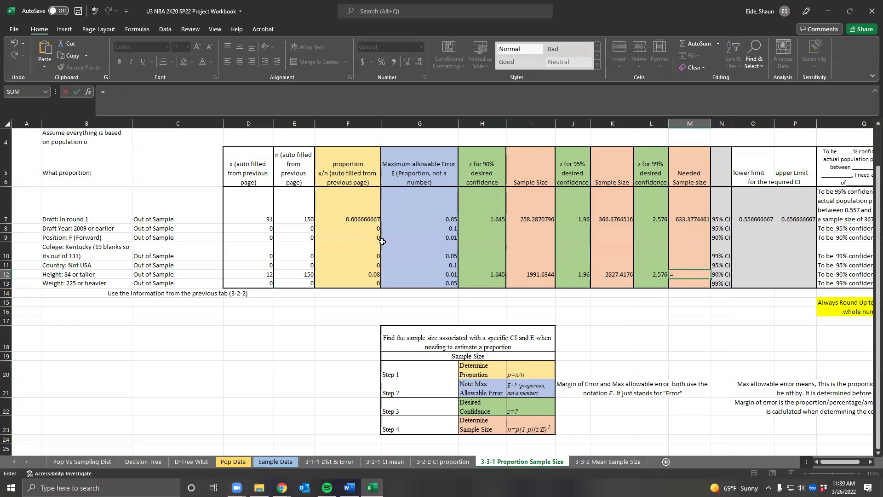
left_click(367, 272)
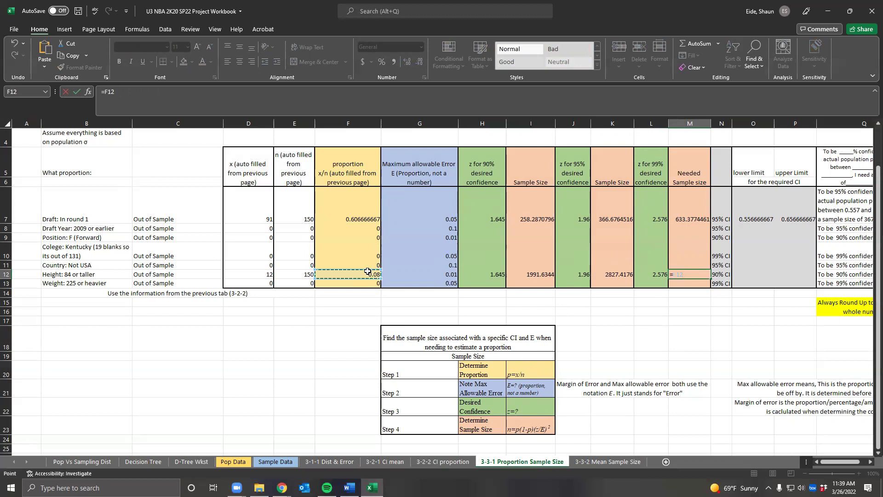
type("*")
left_click(368, 271)
type(")*")
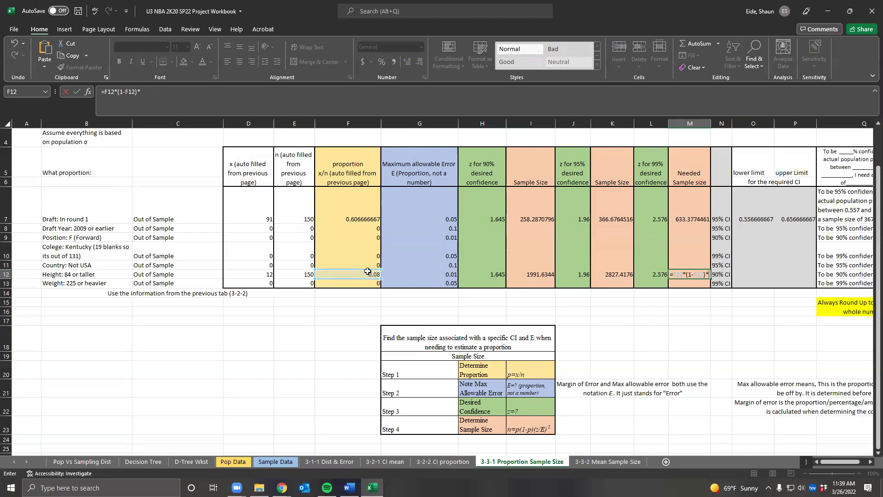
left_click(648, 272)
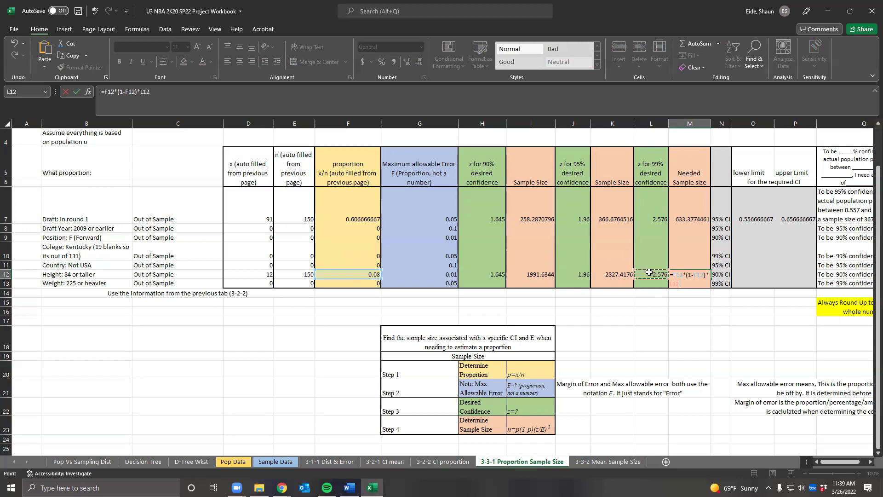
type("/")
left_click(673, 284)
type("(")
left_click(447, 275)
type(")^2")
key("Return")
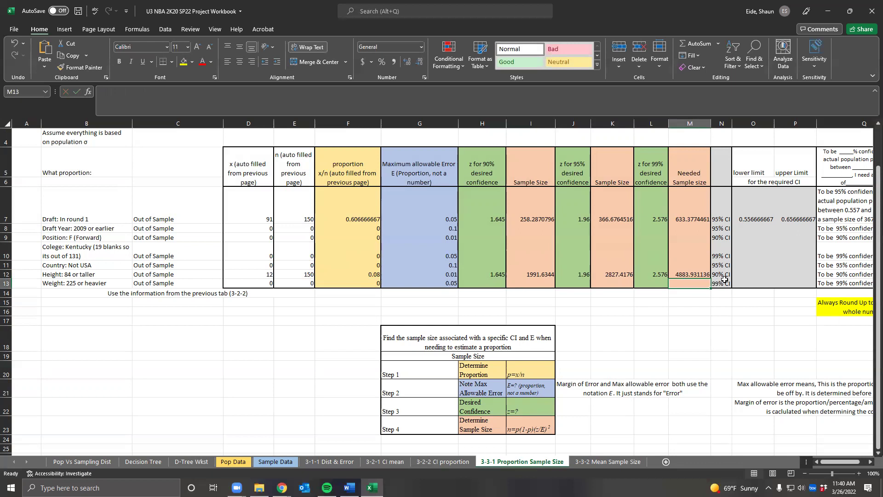
Calculate the lower limit for the height row in O12 with =F12-G12.
left_click(755, 275)
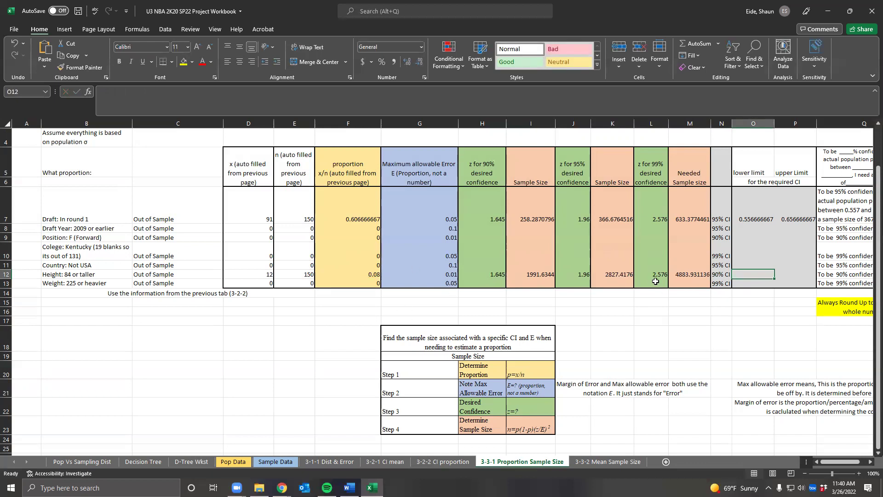
type("=")
left_click(330, 272)
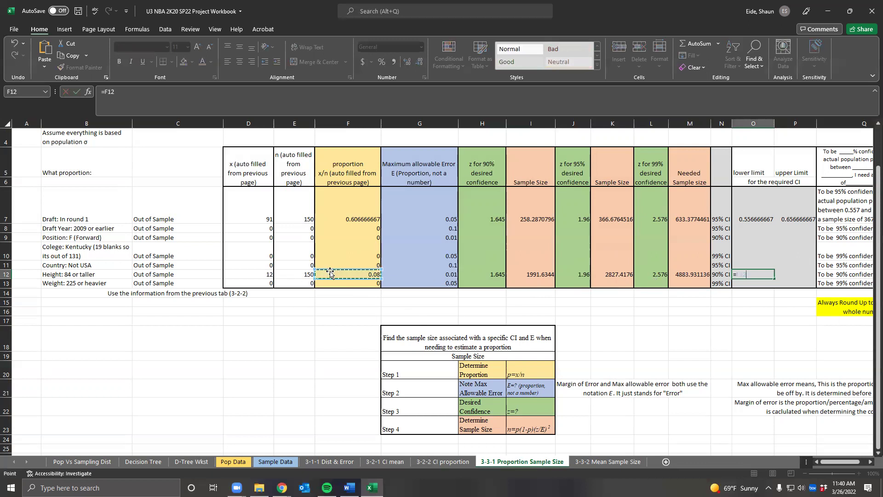
type("-")
left_click(432, 275)
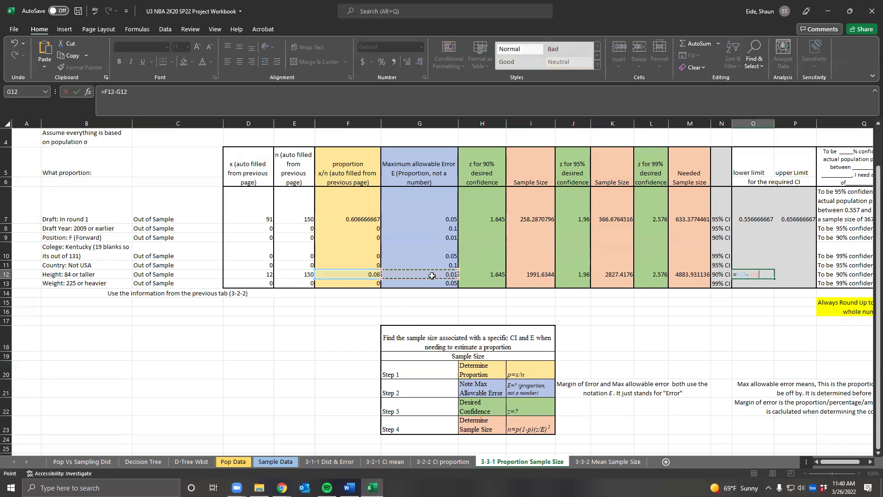
key("Return")
Calculate the upper limit for the height row in P12 with =F12+G12.
left_click(793, 274)
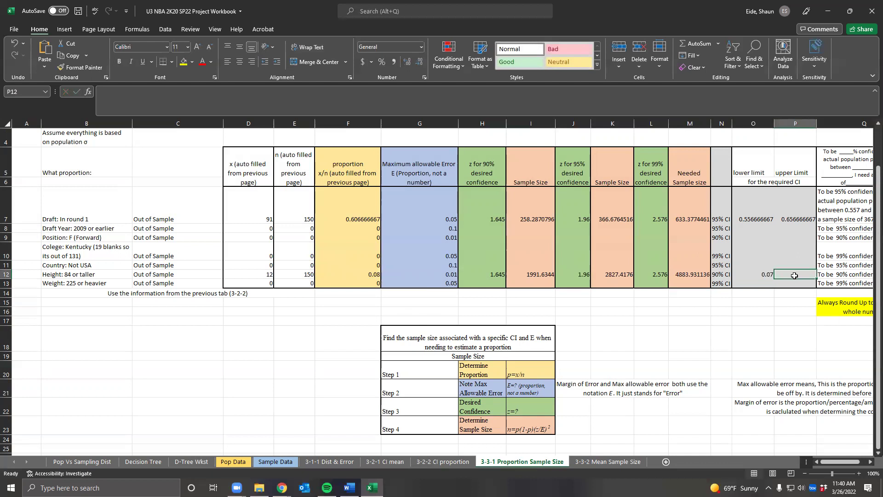
type("=")
left_click(373, 273)
type("+")
left_click(395, 277)
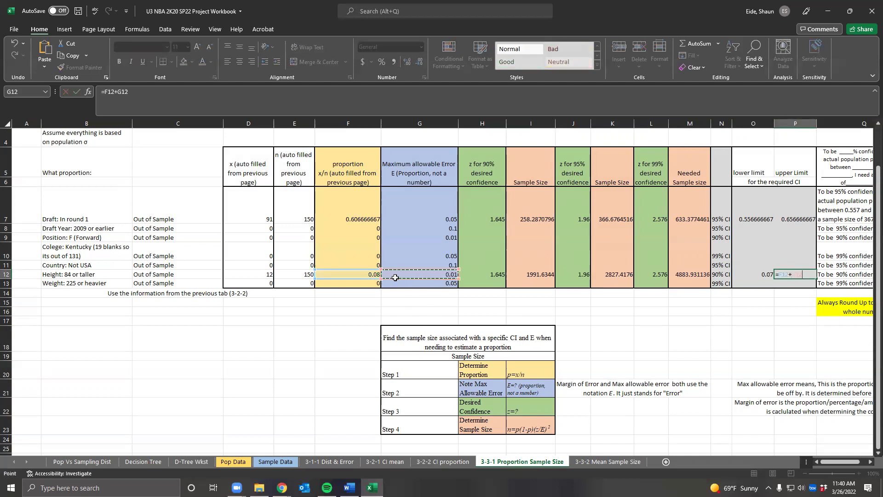
key("Return")
Copy the fill-in-the-blank conclusion sentence from the Q5 header into Q12 for the height row.
left_click(829, 275)
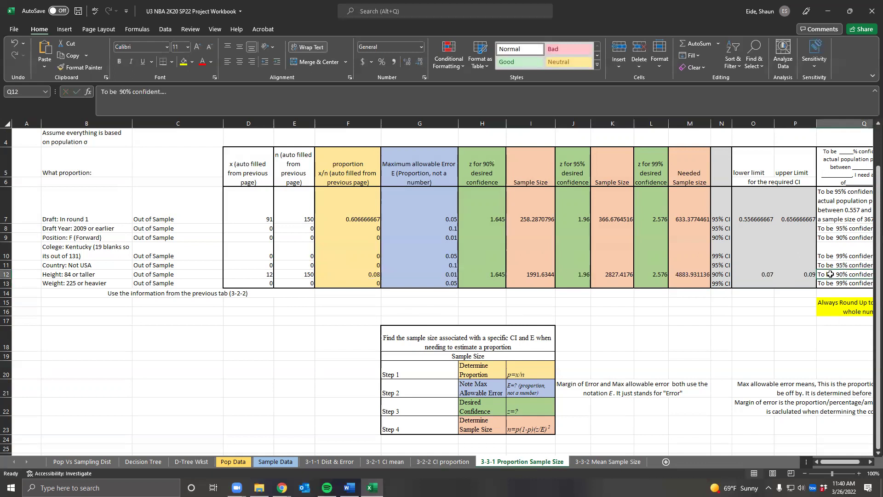
scroll(829, 274, "right", 2)
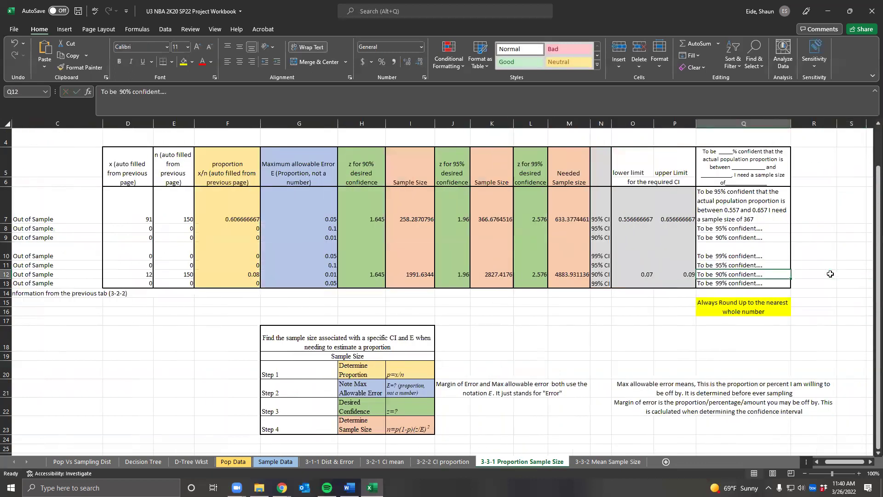
double_click(759, 176)
left_click_drag(785, 175, 696, 143)
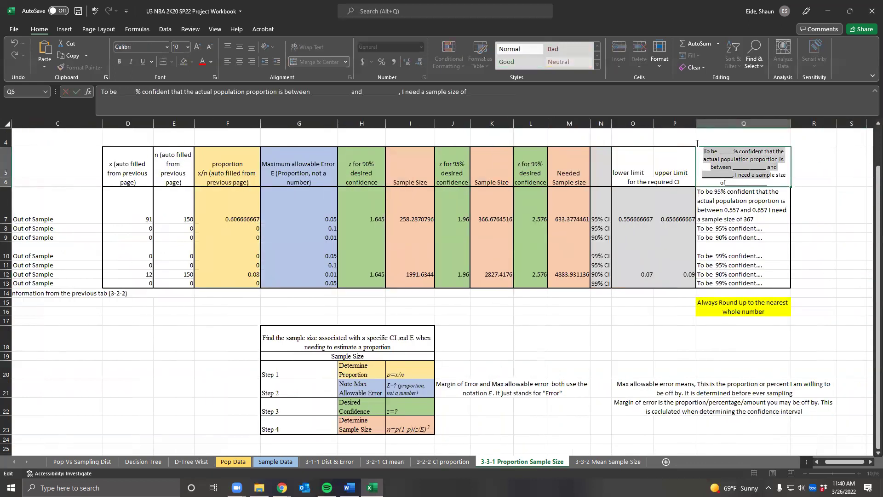
left_click_drag(773, 183, 656, 139)
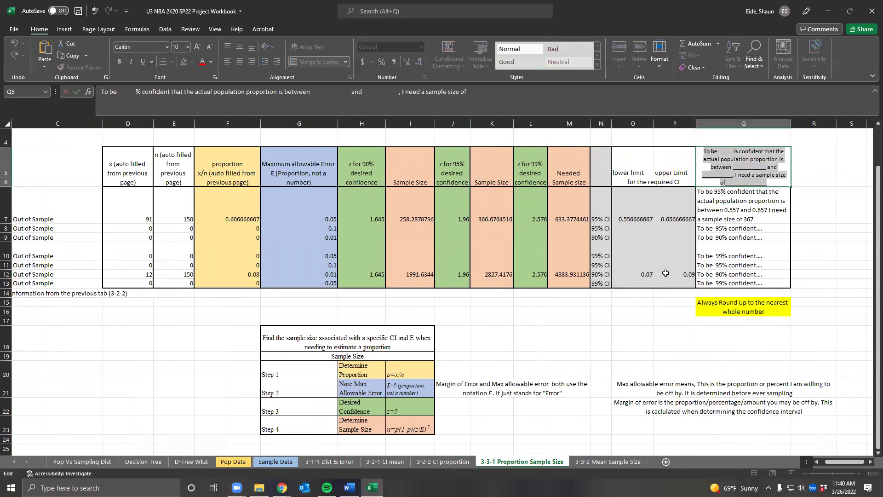
key("ctrl+c")
left_click(730, 274)
key("ctrl+v")
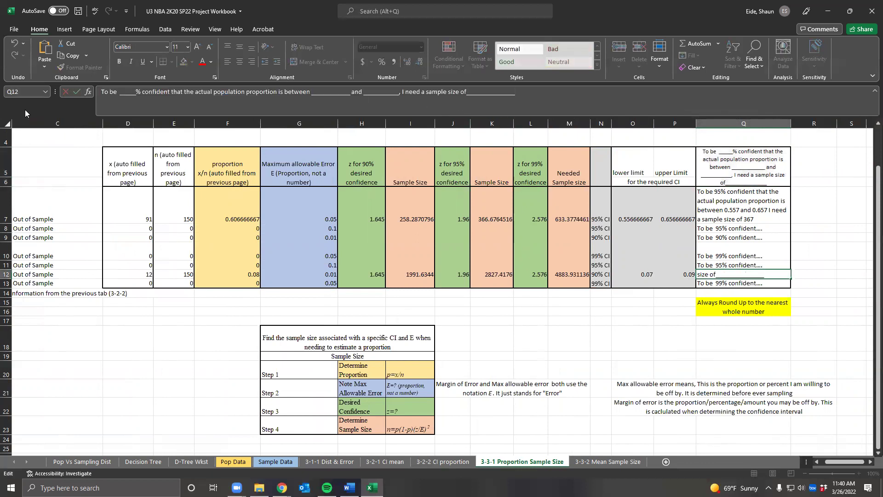
Replace the confidence level blank in the Q12 sentence with 90.
left_click(135, 92)
key("BackSpace")
key("BackSpace")
key("BackSpace")
key("BackSpace")
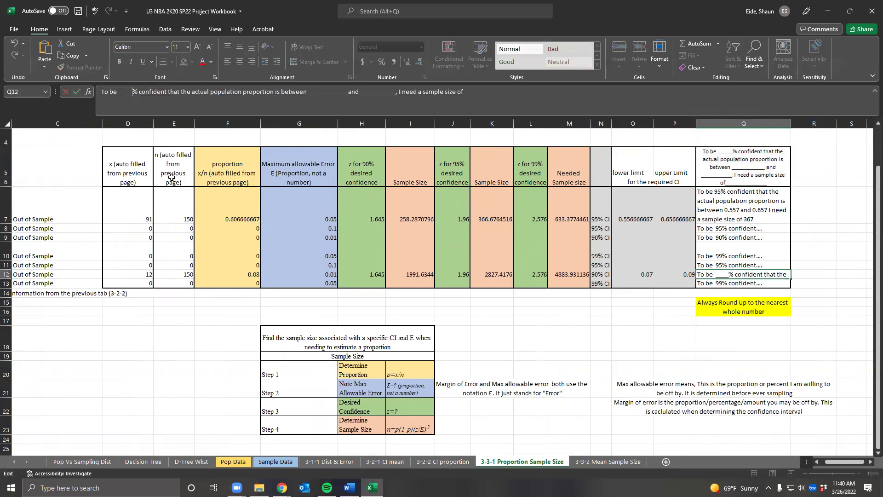
key("BackSpace")
type("90")
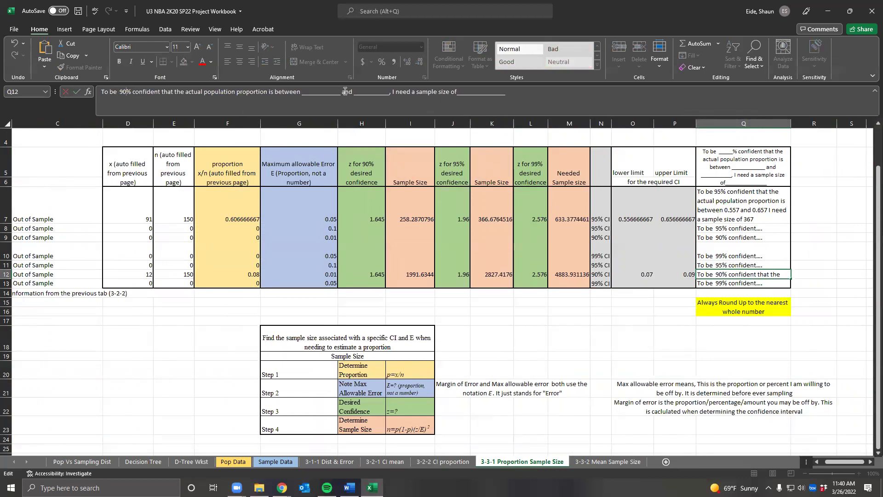
Replace the two population proportion blanks in the Q12 sentence with 0.07 and 0.09, leaving no stray underscores.
left_click_drag(341, 93, 302, 96)
type(".")
key("BackSpace")
type("0")
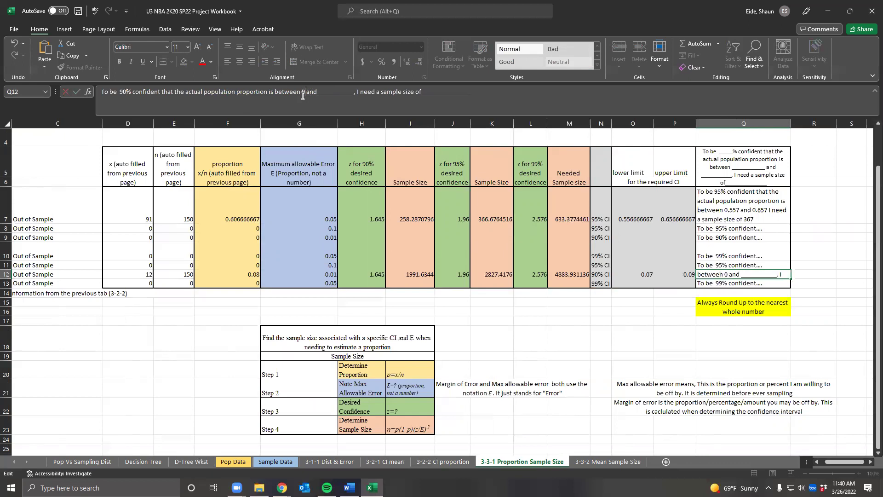
type(".07")
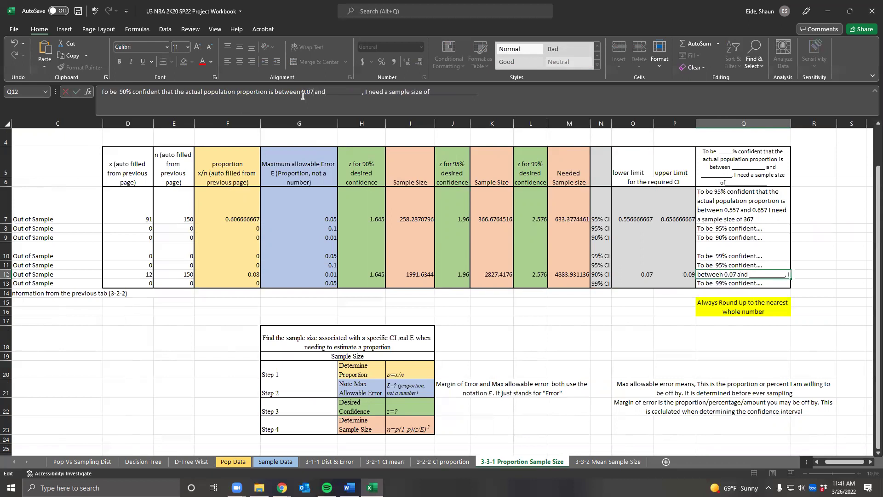
left_click_drag(360, 92, 333, 98)
type("0.09")
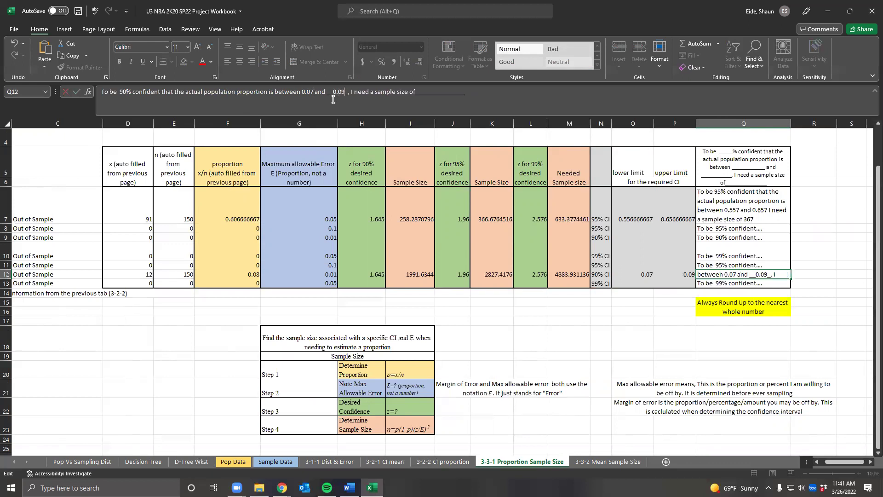
key("Delete")
key("BackSpace")
key("BackSpace")
Complete the Q12 sentence with a sample size of 1992.
left_click_drag(461, 95, 406, 96)
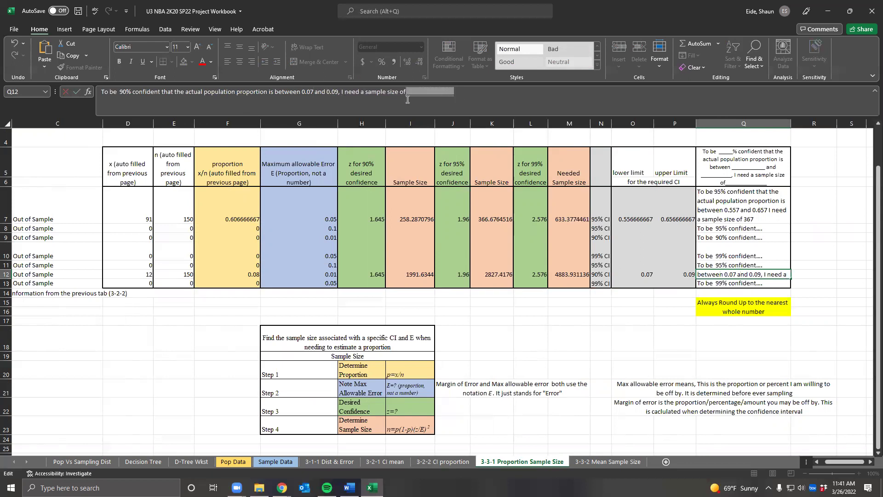
key("Delete")
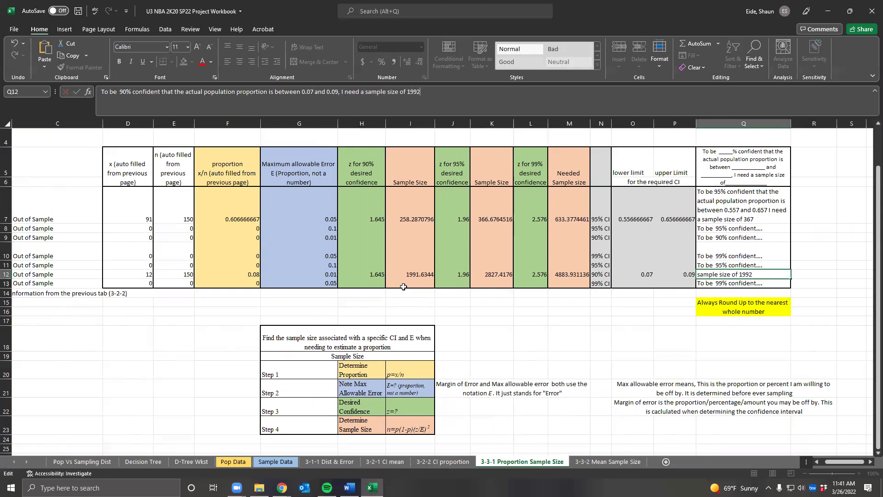
key("Return")
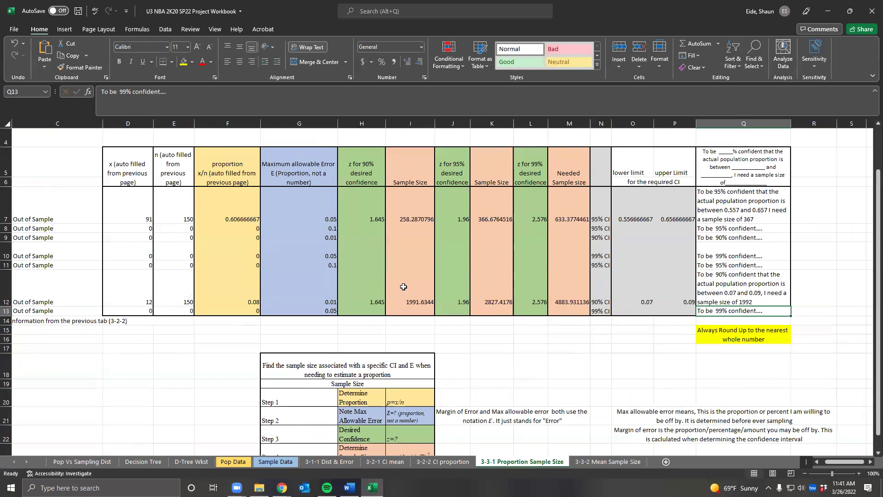
Go to the 3-3-2 Mean Sample Size sheet and unmerge the note about the notation E in H21.
scroll(433, 313, "down", 3)
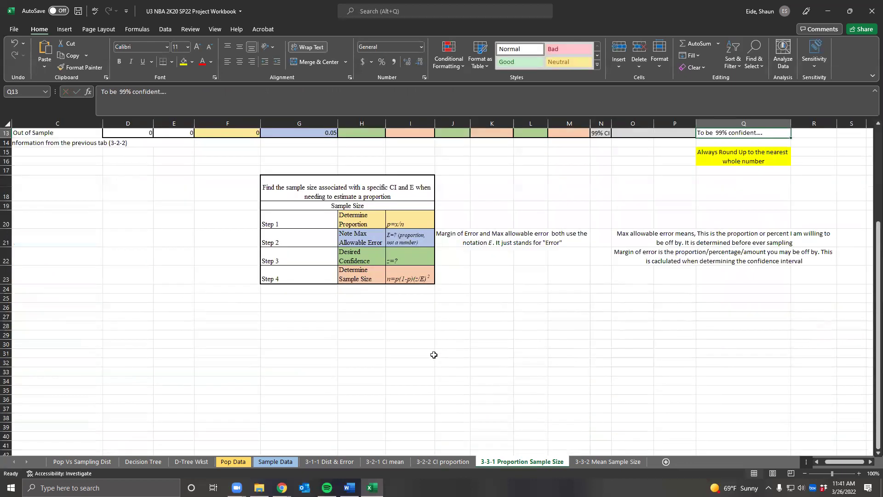
scroll(435, 354, "up", 2)
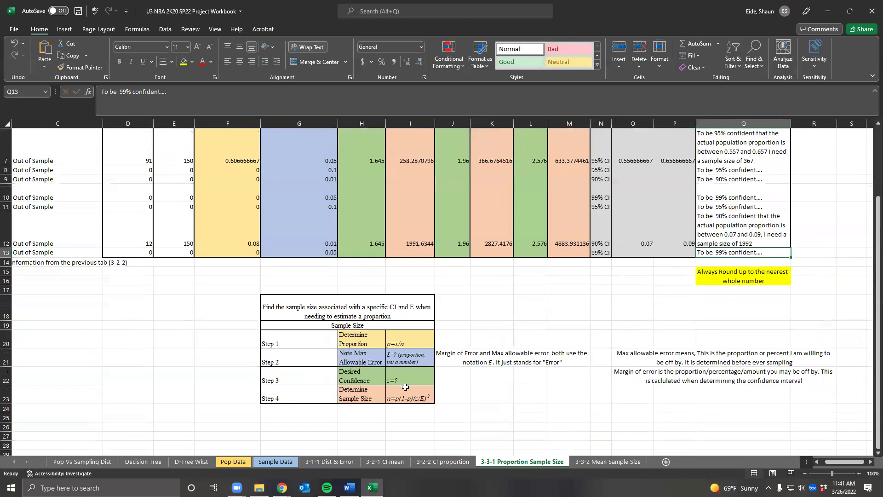
left_click(611, 462)
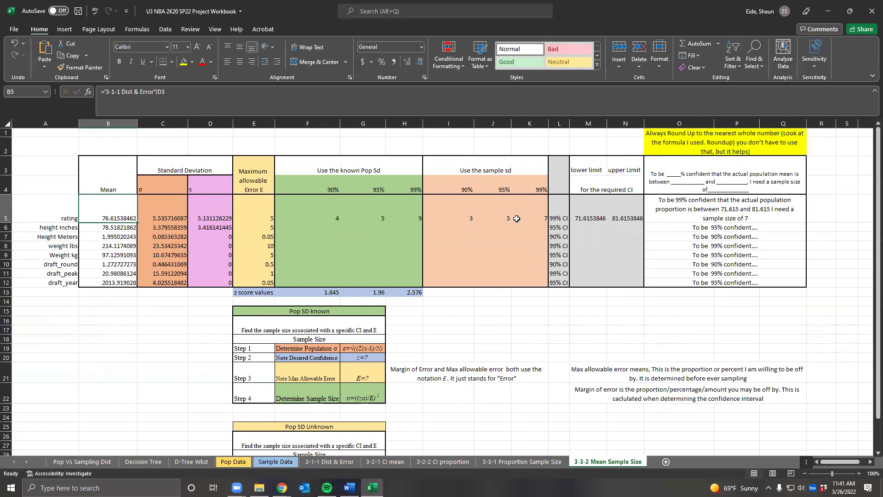
left_click_drag(473, 162, 494, 293)
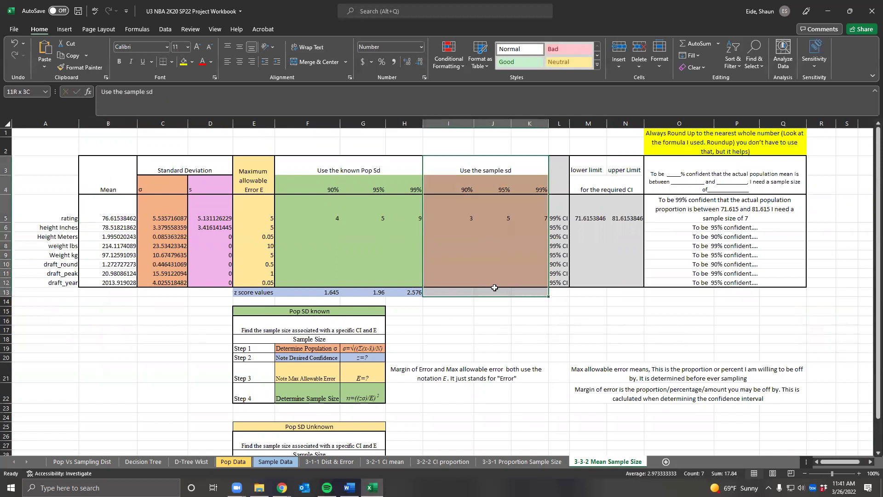
left_click(484, 368)
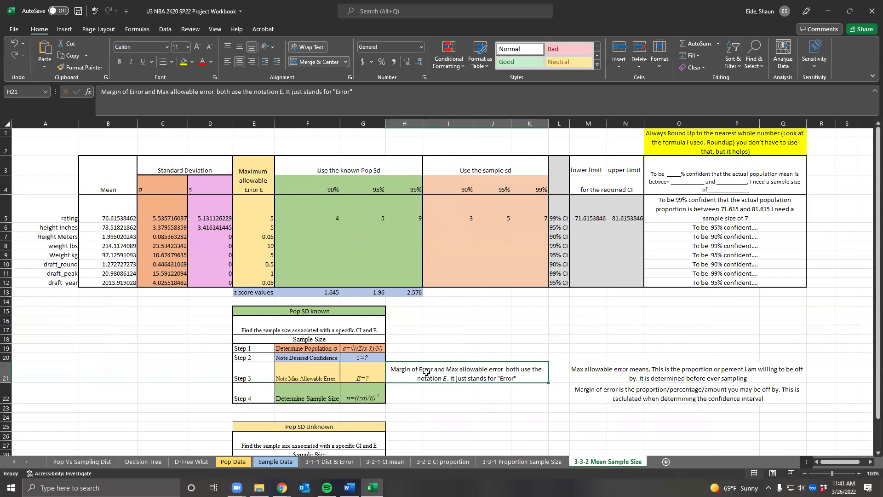
left_click(301, 61)
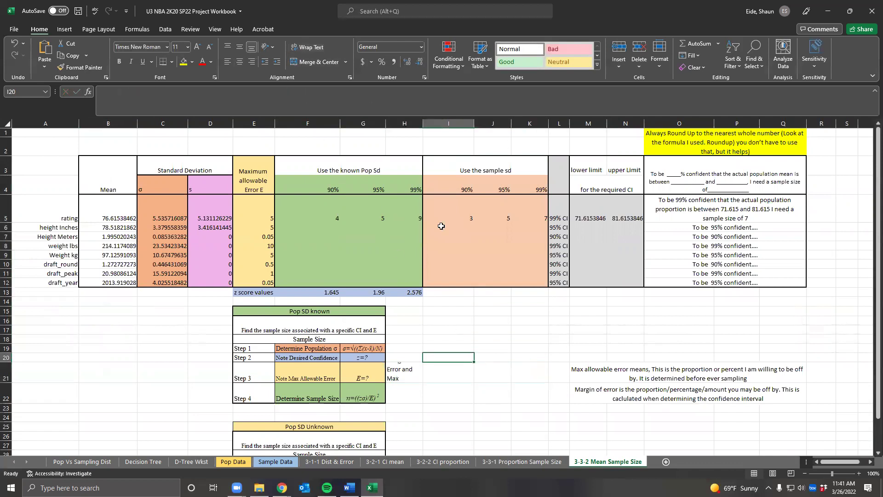
Delete columns I through K, which hold the "Use the sample sd" section.
left_click_drag(449, 123, 529, 180)
right_click(516, 257)
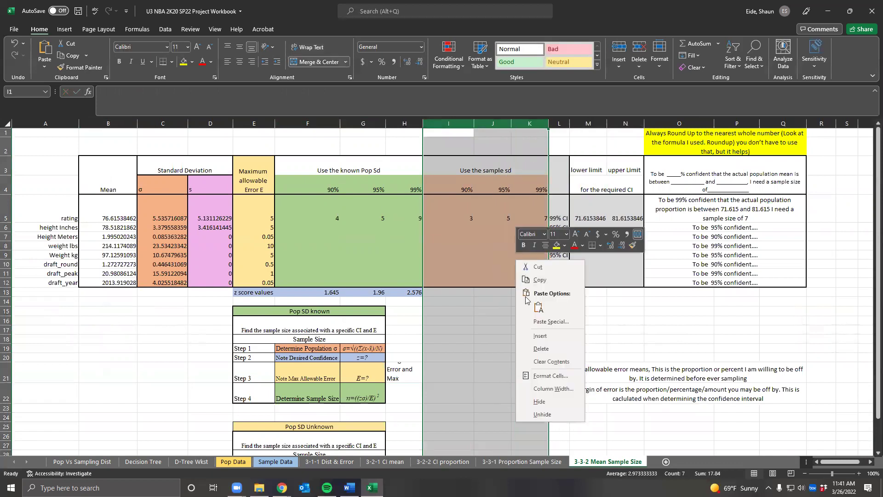
left_click(533, 351)
Move the max allowable error and margin of error notes up to rows 15 and 16, and merge and center the notation E note across H21:L21.
left_click(511, 376)
left_click_drag(407, 378, 427, 380)
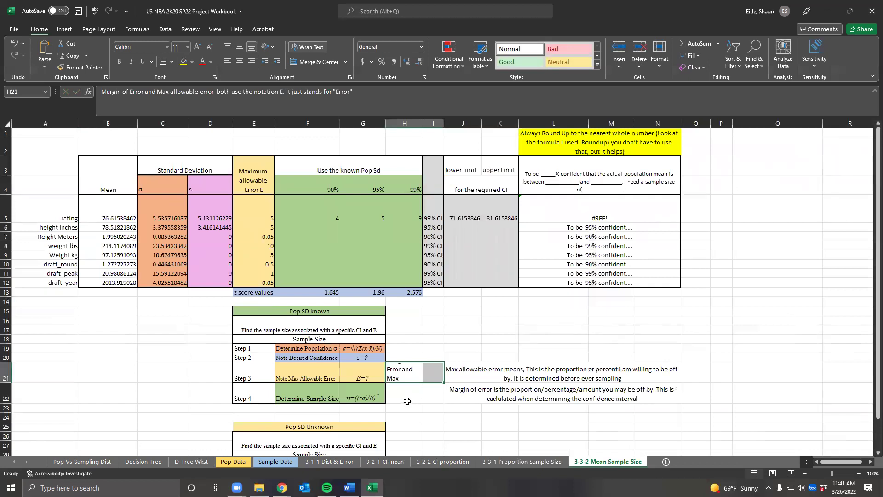
left_click_drag(461, 372, 538, 320)
left_click_drag(395, 363, 525, 375)
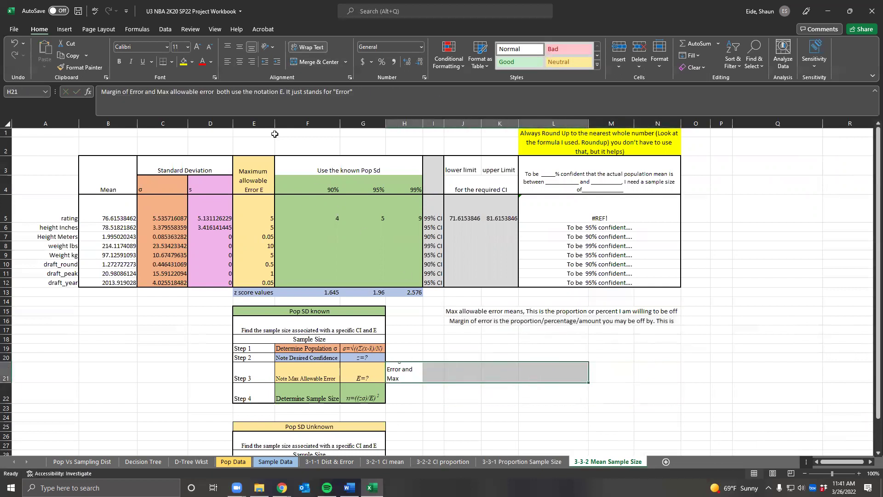
left_click(338, 64)
Move the margin of error note to row 17, and merge and center the two notes across J15:N16 and J17:N18.
left_click(465, 323)
left_click_drag(465, 324, 662, 341)
left_click(306, 64)
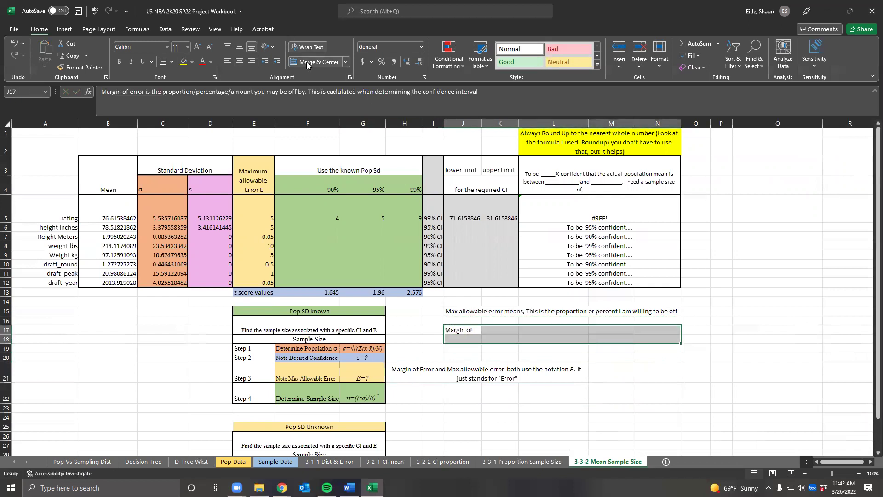
left_click_drag(463, 315, 570, 322)
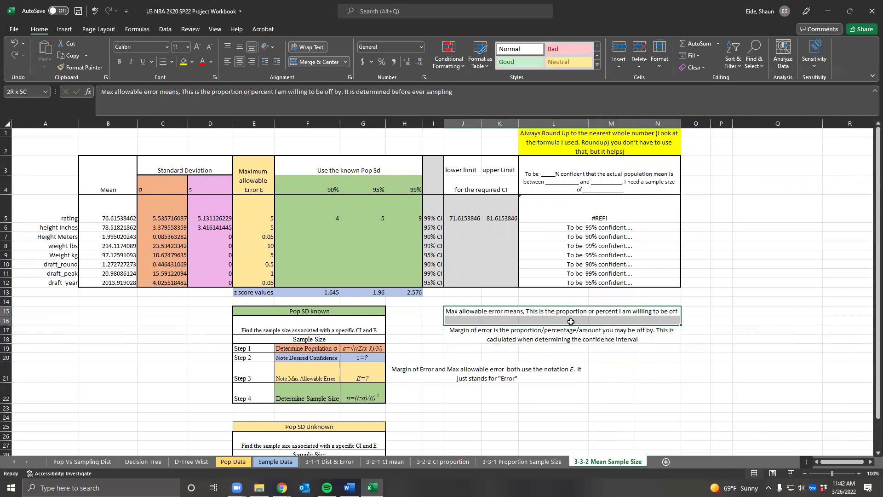
left_click(304, 62)
left_click(492, 371)
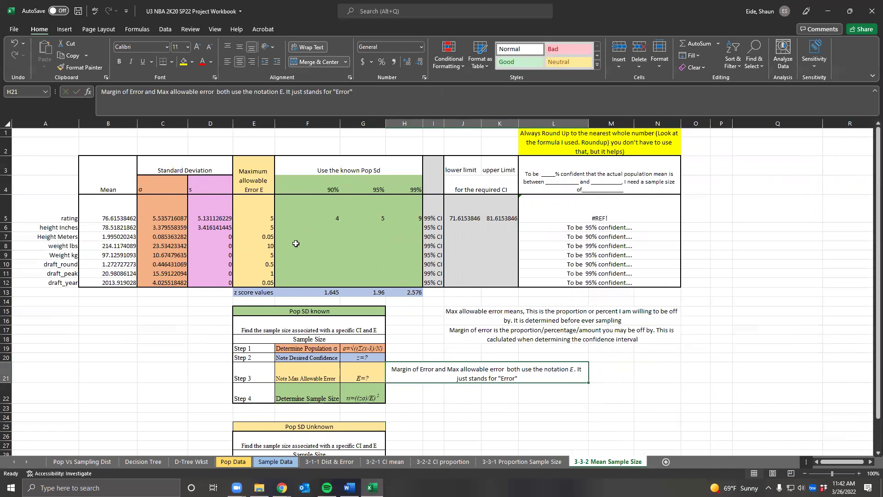
Review the 90%, 95% and 99% columns under "Use the known Pop Sd" for the height inches row.
left_click(296, 229)
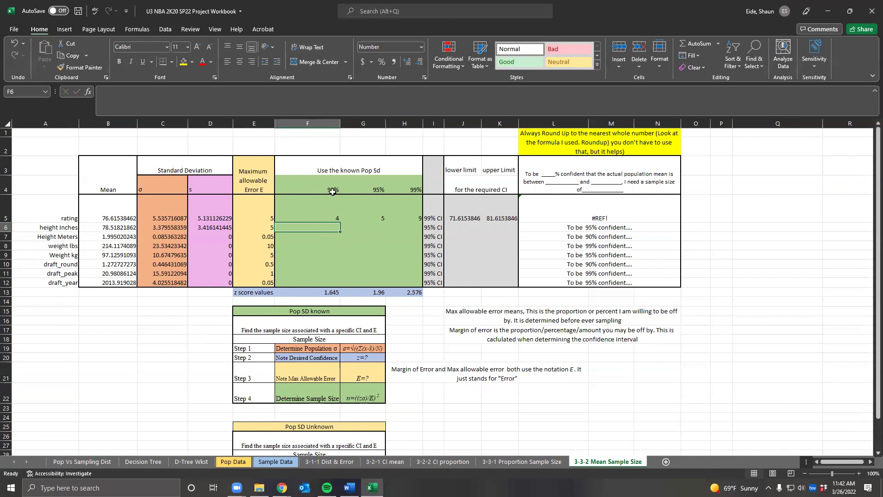
key("Up")
key("Up")
key("Right")
key("Right")
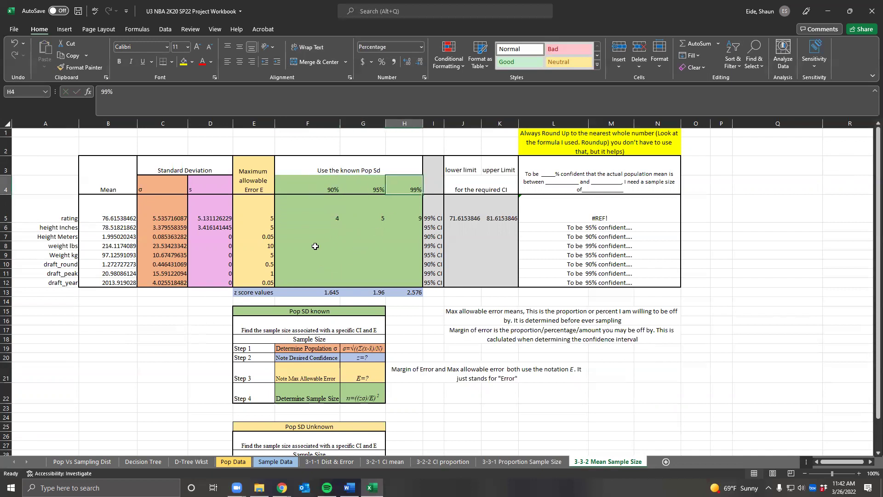
left_click(307, 228)
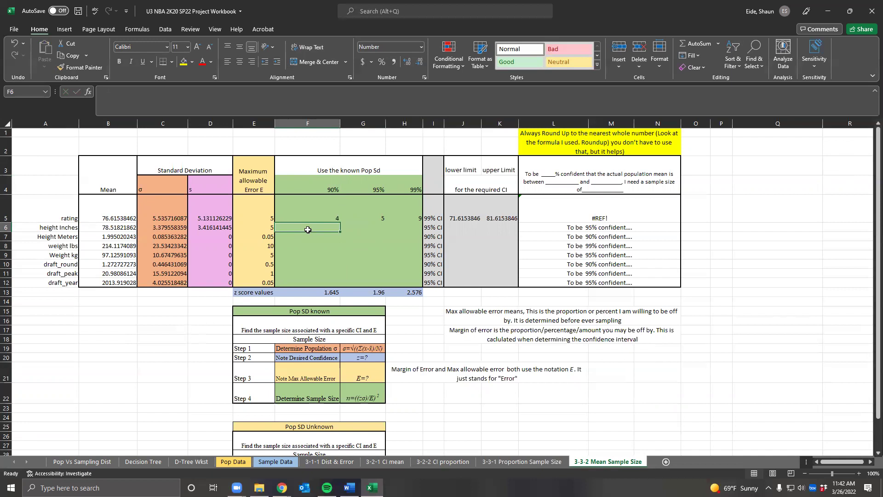
Clear the contents of the Pop SD Unknown table and its notes in D25:M35, and undo the clearing.
left_click(307, 348)
scroll(279, 355, "down", 2)
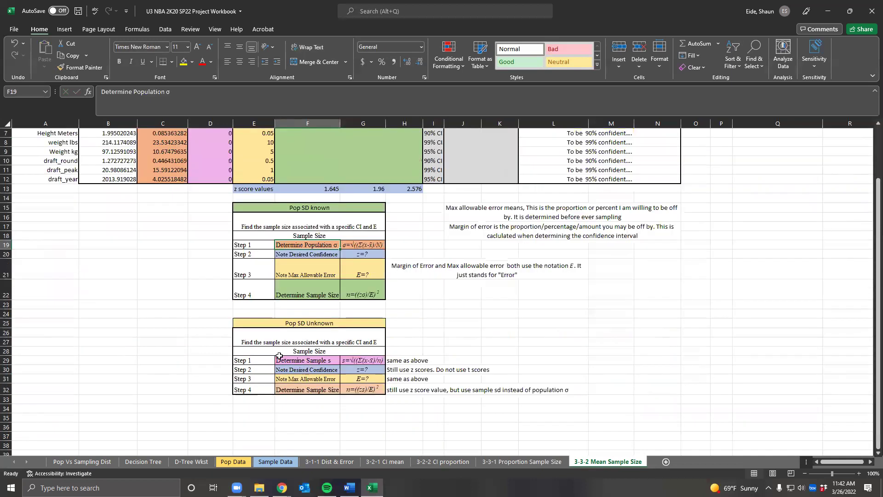
left_click_drag(217, 321, 586, 416)
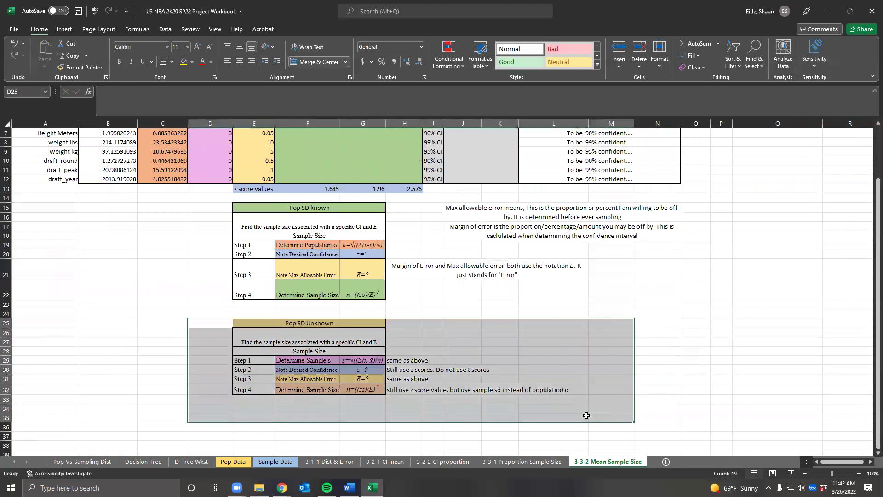
key("Delete")
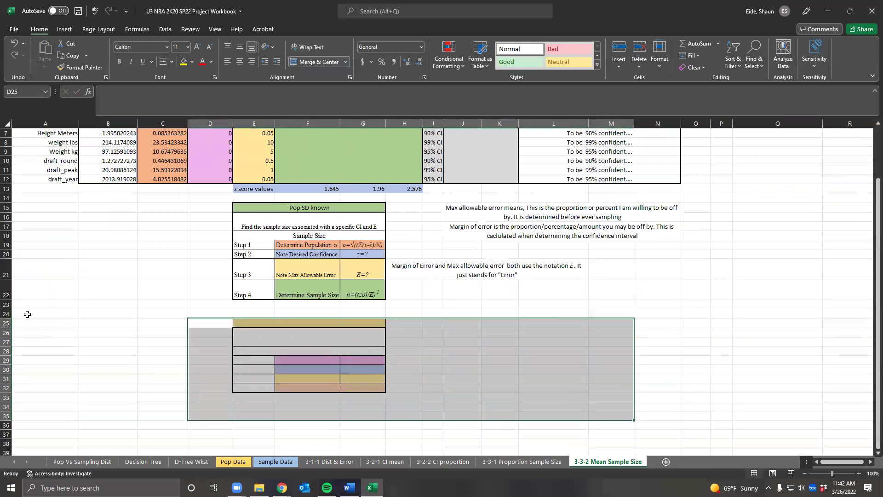
left_click_drag(6, 324, 21, 408)
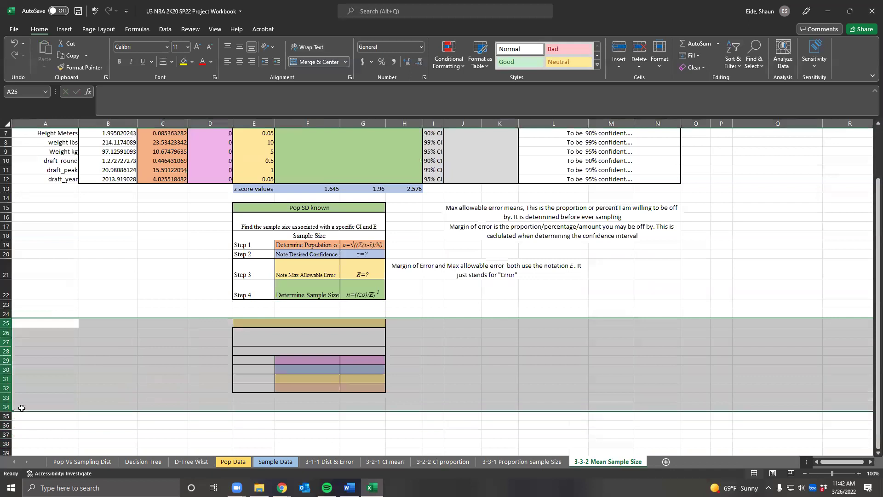
left_click(139, 368)
key("ctrl+z")
left_click(274, 363)
left_click(262, 329)
left_click(261, 322)
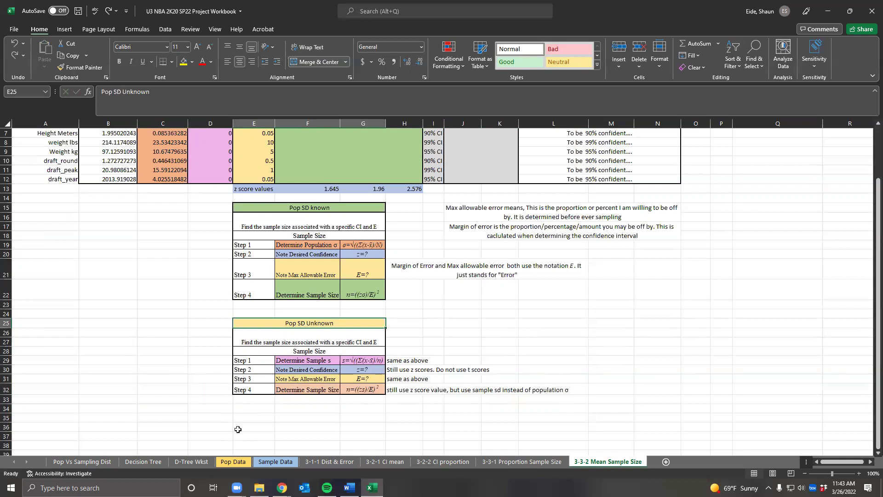
Delete rows 25 through 33, which hold the Pop SD Unknown table and its notes.
scroll(230, 419, "up", 2)
scroll(207, 395, "down", 2)
left_click_drag(5, 323, 18, 396)
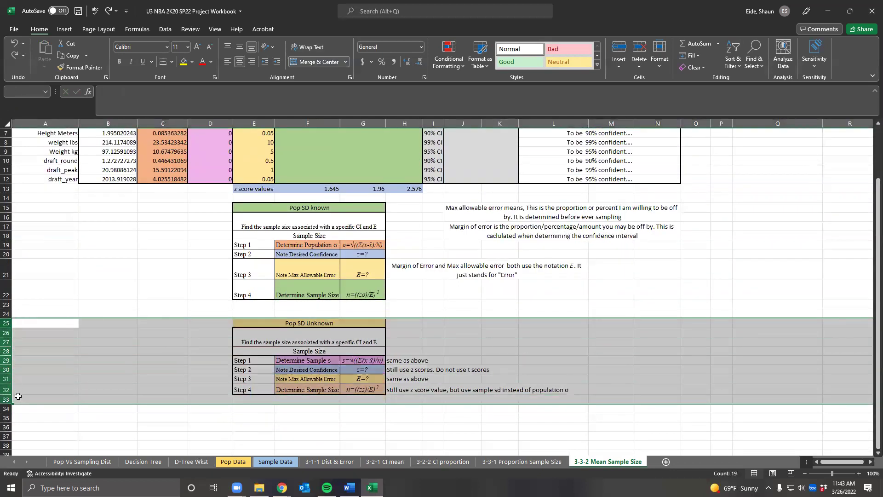
right_click(64, 369)
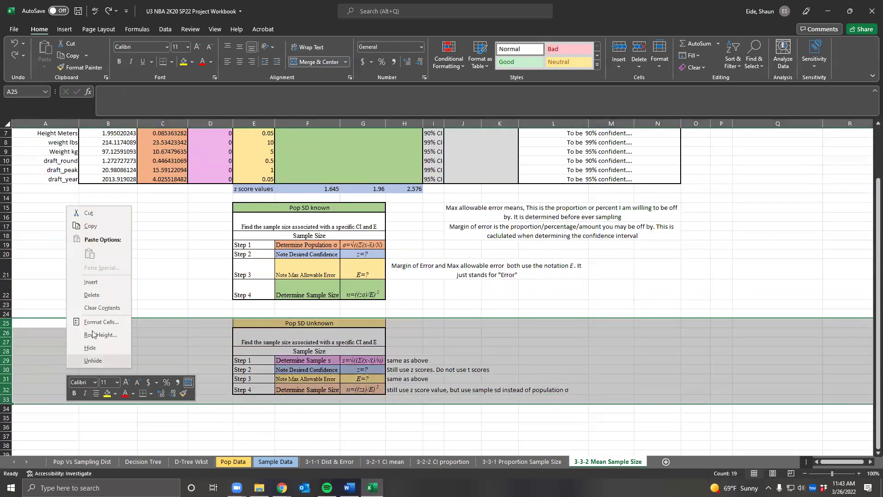
left_click(96, 307)
left_click(154, 322)
scroll(152, 317, "up", 2)
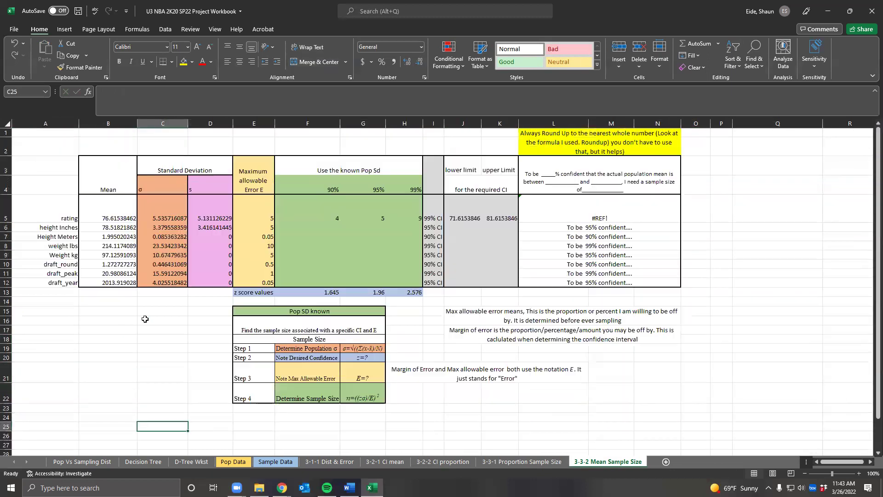
Calculate the 90% sample size for height inches in F6 with the formula =((F13*C6)/E6)^2.
left_click(307, 229)
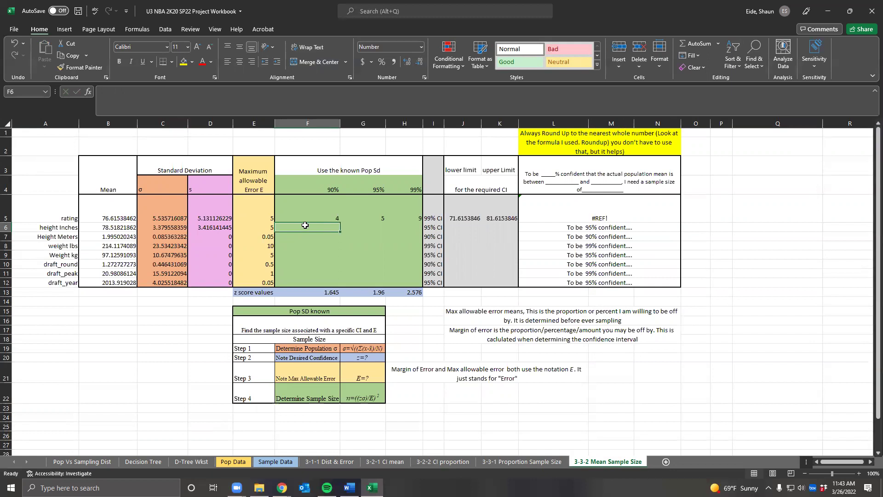
double_click(305, 224)
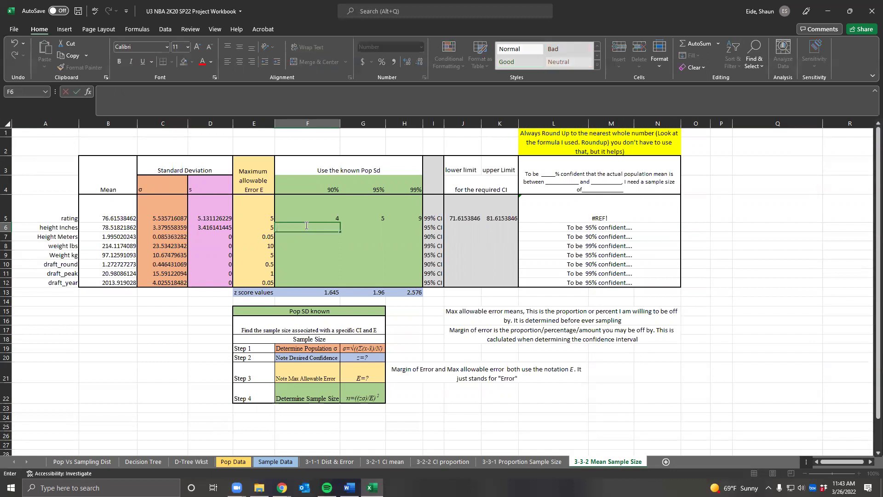
type("=")
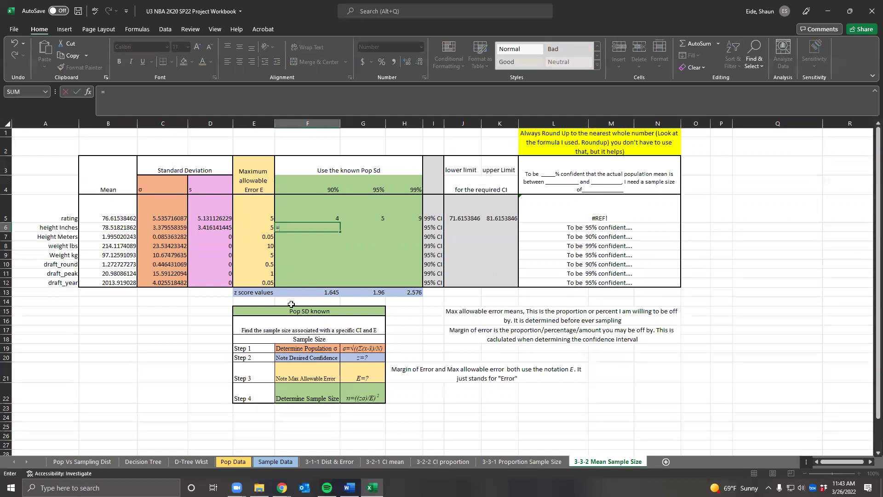
type("((")
left_click(315, 293)
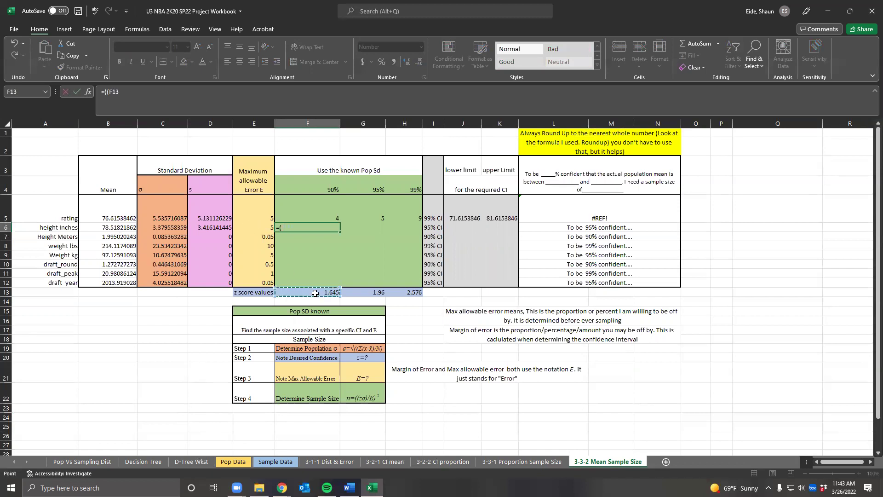
type("*")
left_click(173, 227)
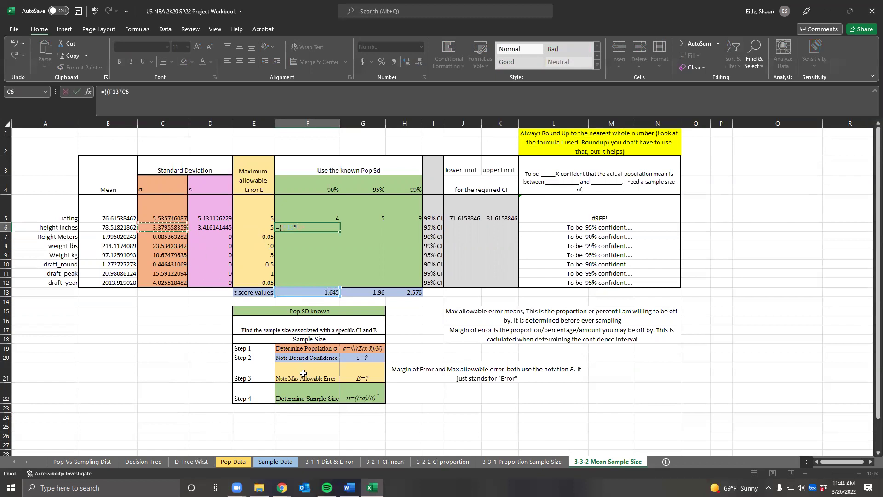
type(")/")
left_click(249, 228)
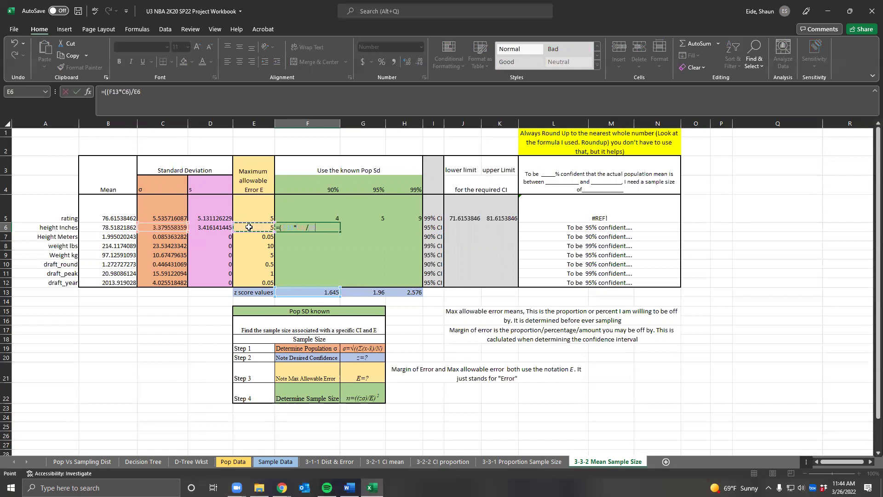
type(")^2")
key("Return")
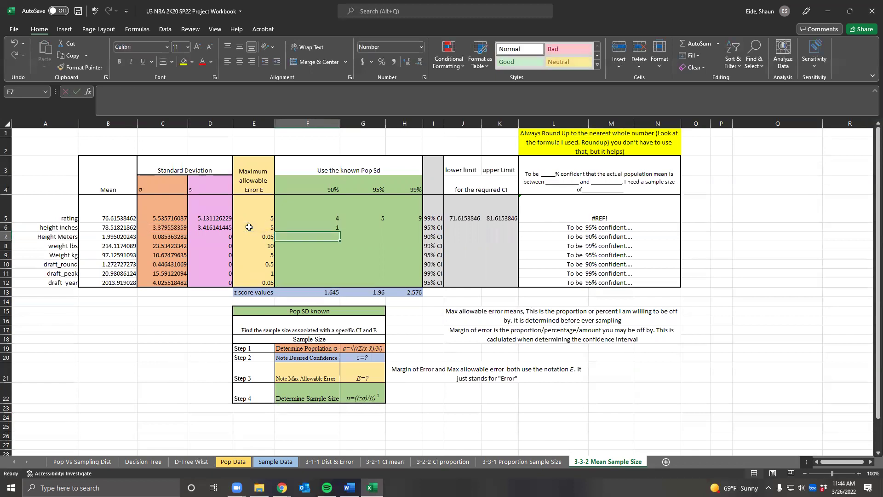
Examine the 90% height inches formula together with the population standard deviation and maximum allowable error it uses.
left_click(316, 228)
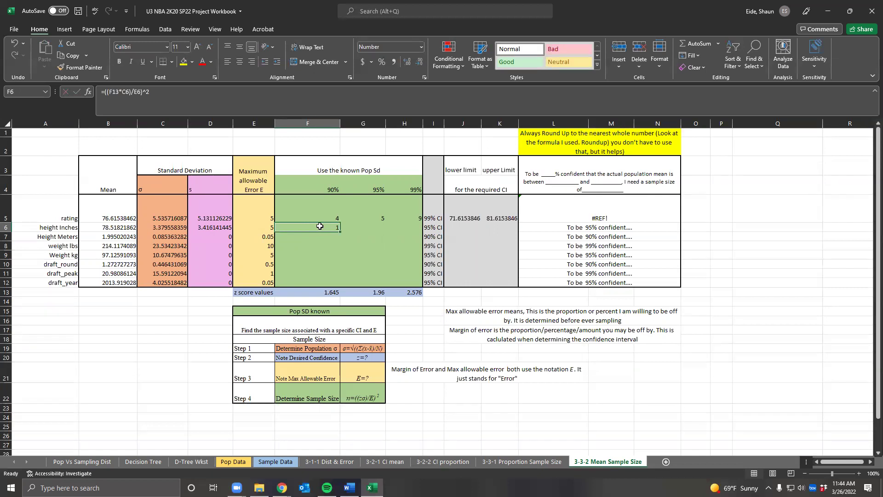
double_click(319, 227)
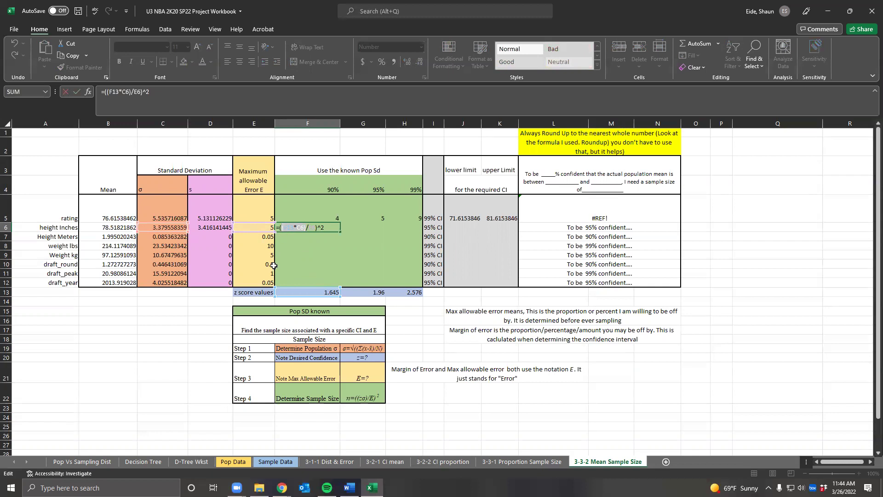
key("Return")
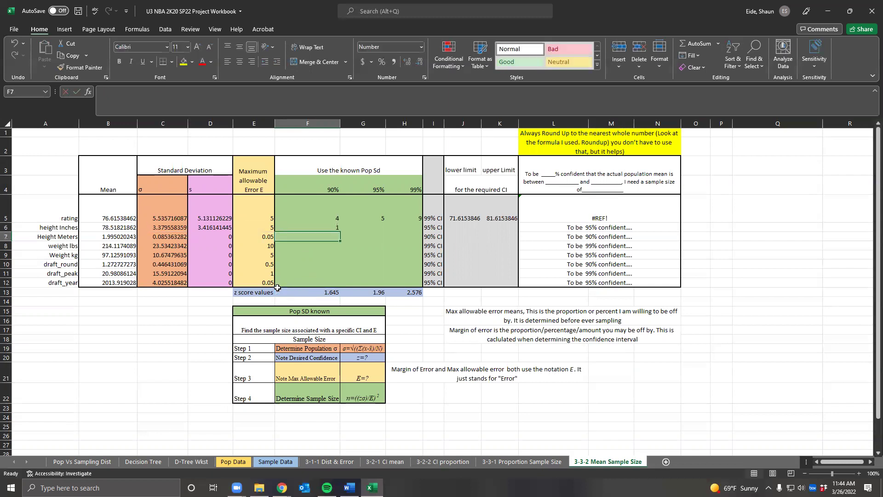
left_click(250, 228)
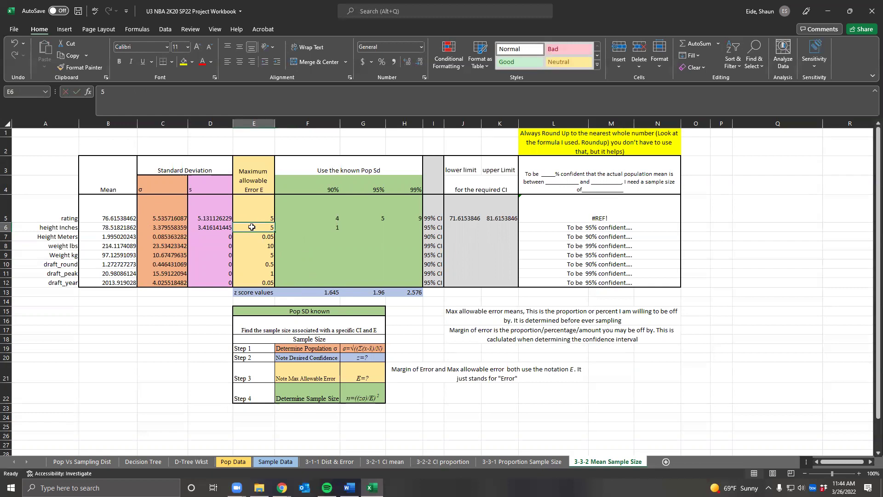
left_click(165, 228)
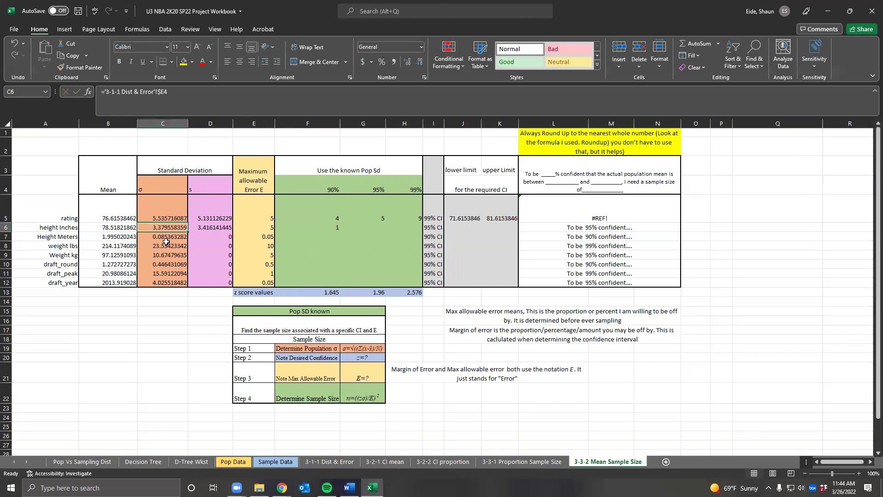
left_click(330, 227)
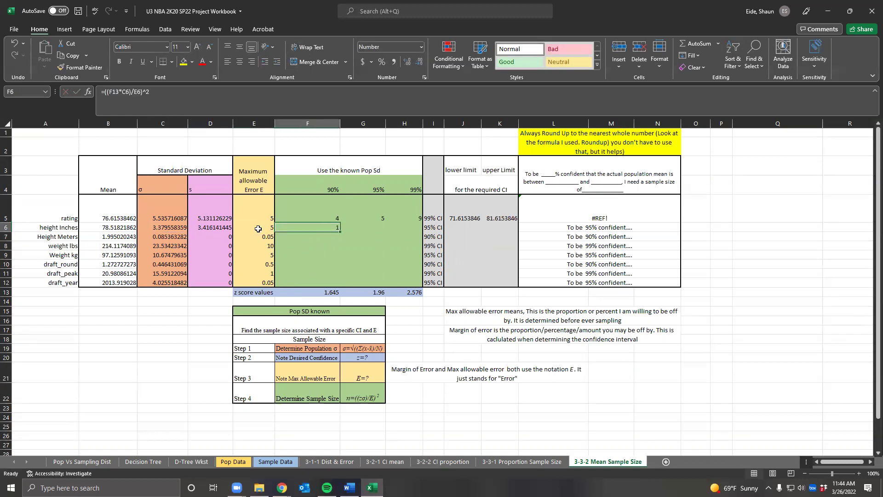
left_click(170, 227)
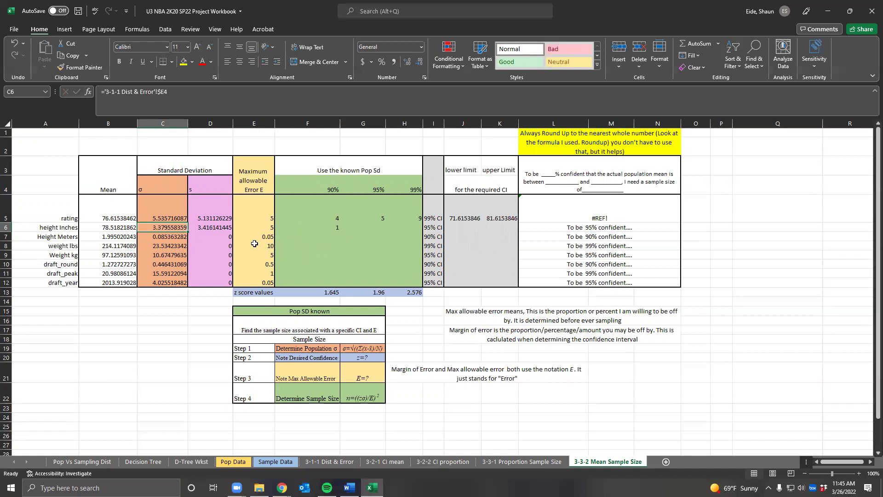
left_click(266, 225)
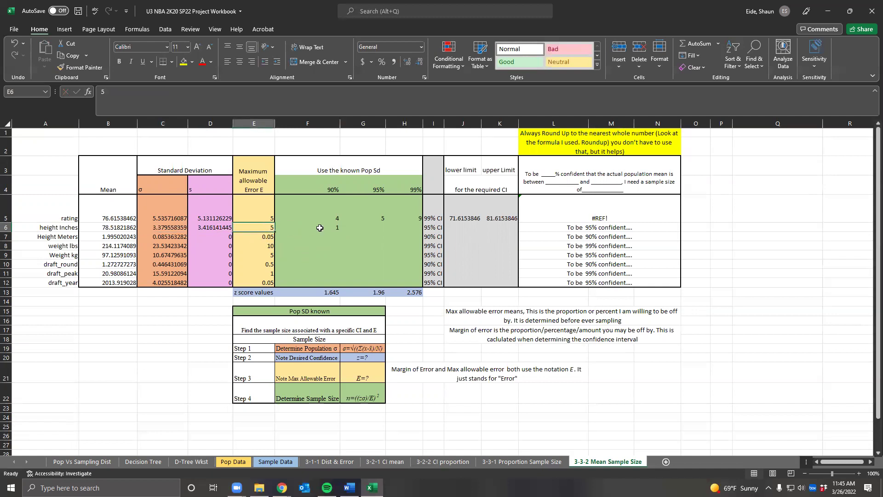
double_click(319, 227)
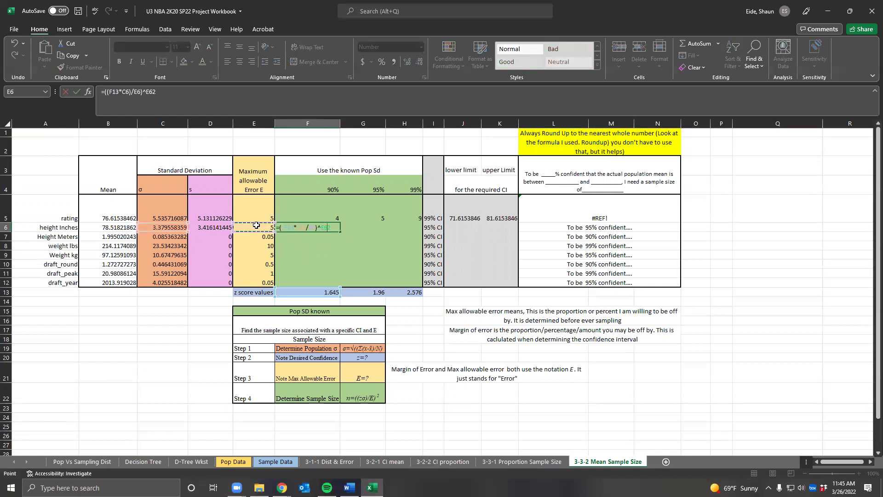
key("Tab")
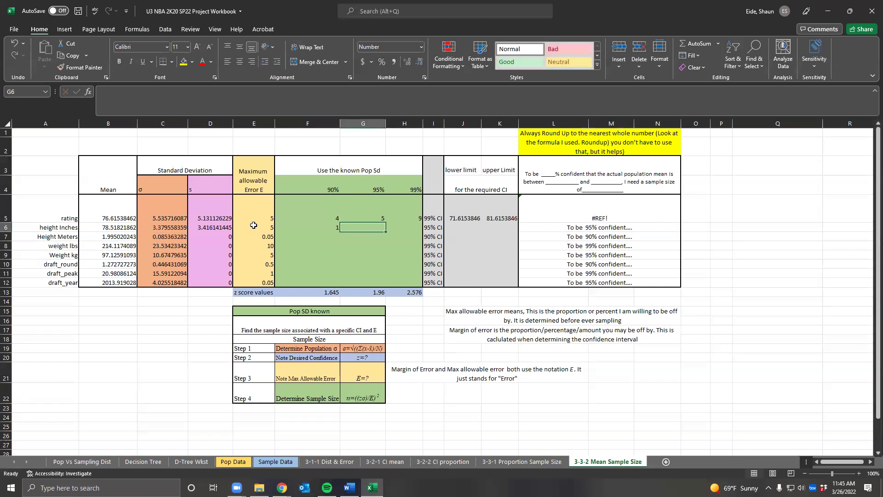
Set the maximum allowable error for height inches in E6 to 1.
left_click(253, 226)
type("1")
key("Tab")
Calculate the 95% sample size for height inches in G6 with the formula =((G13*C6)/E6)^2.
left_click(373, 225)
type("=")
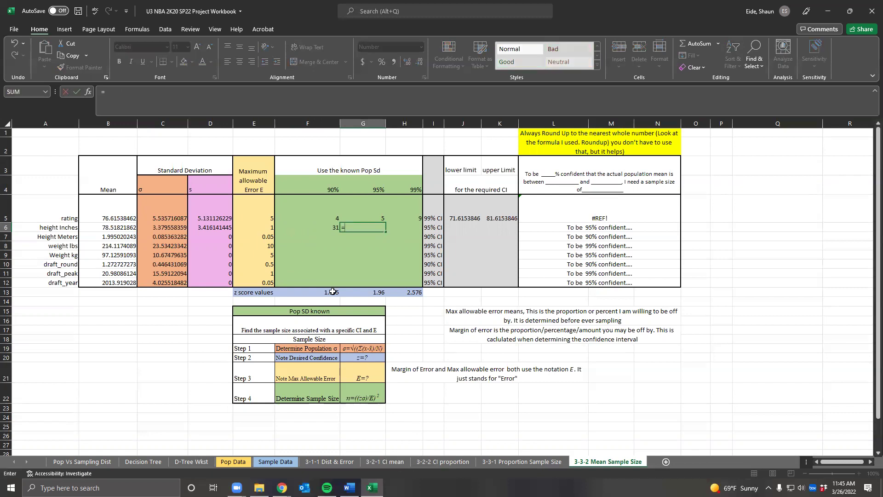
type("((")
left_click(371, 291)
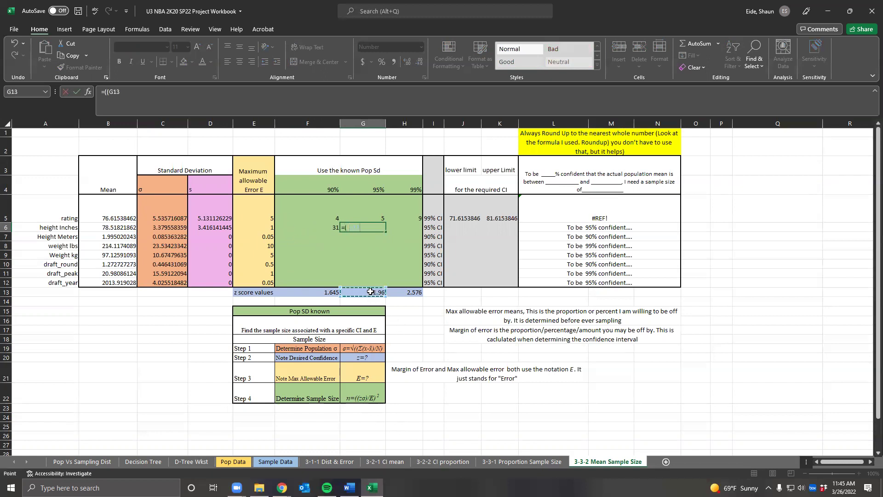
type("*")
left_click(146, 227)
type(",")
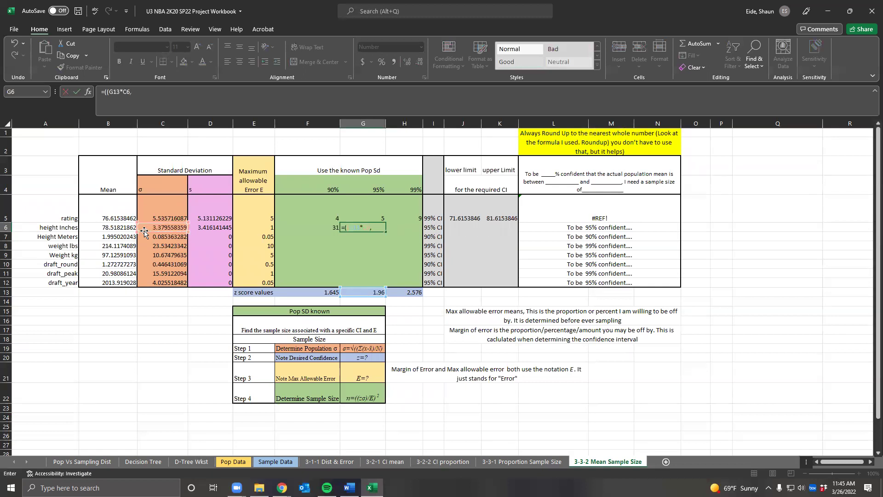
key("BackSpace")
type(")/")
left_click(247, 228)
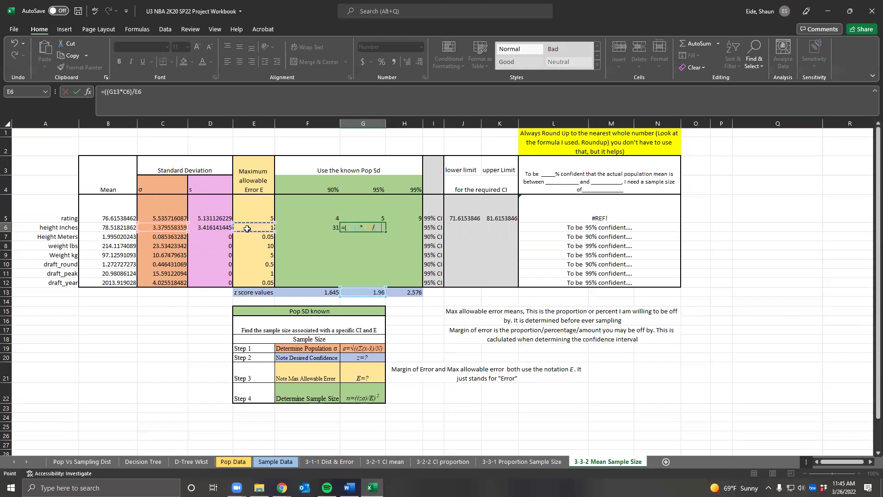
type(")^2")
key("Return")
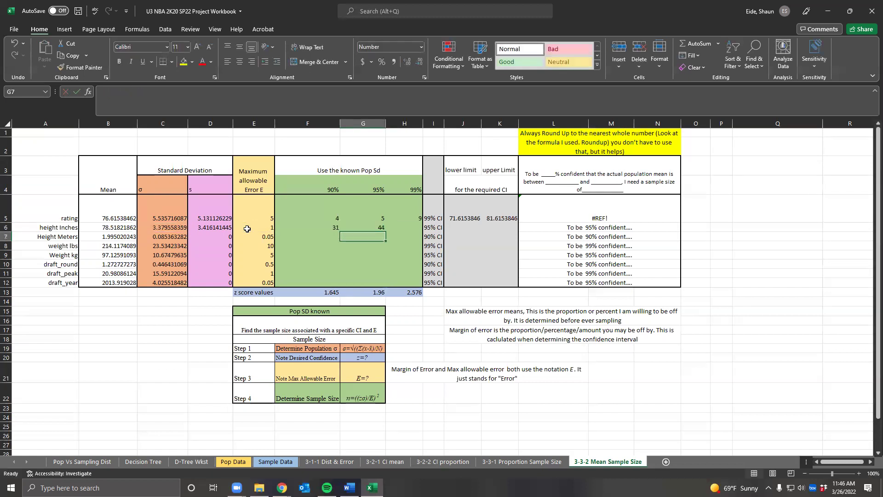
Calculate the 99% sample size for height inches in H6 with the formula =((H13*C6)/E6)^2.
left_click(407, 225)
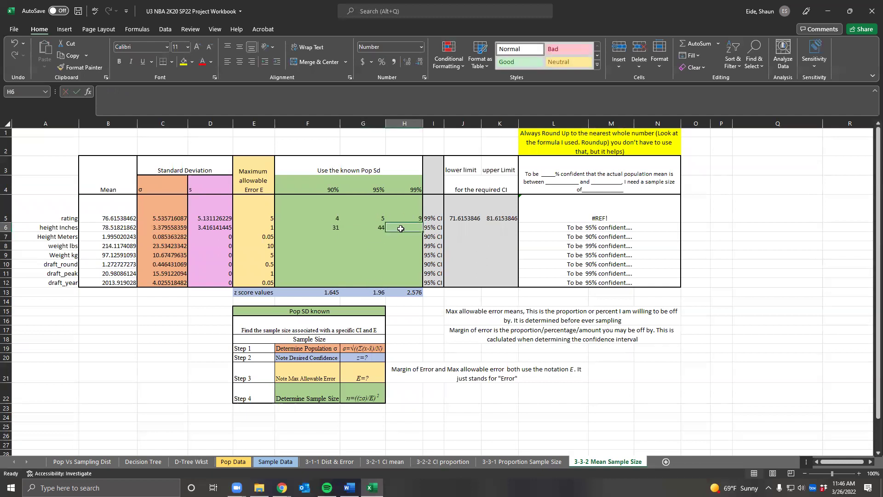
type("=")
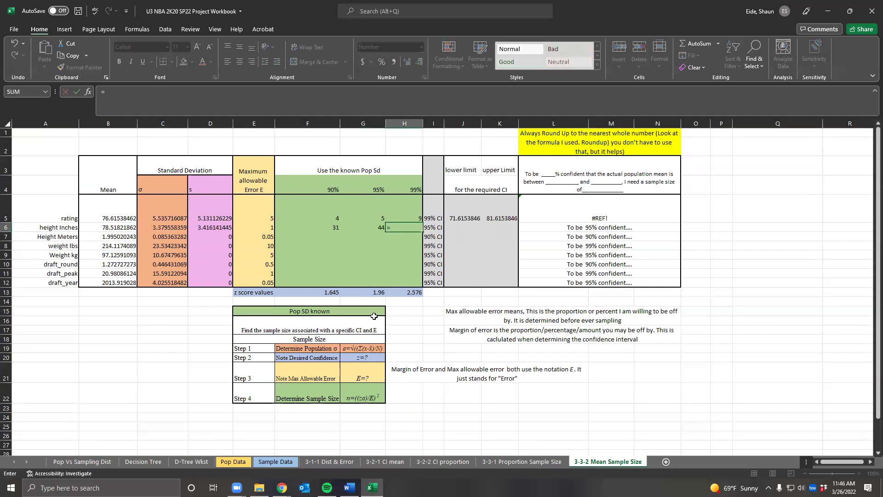
type("((")
left_click(399, 289)
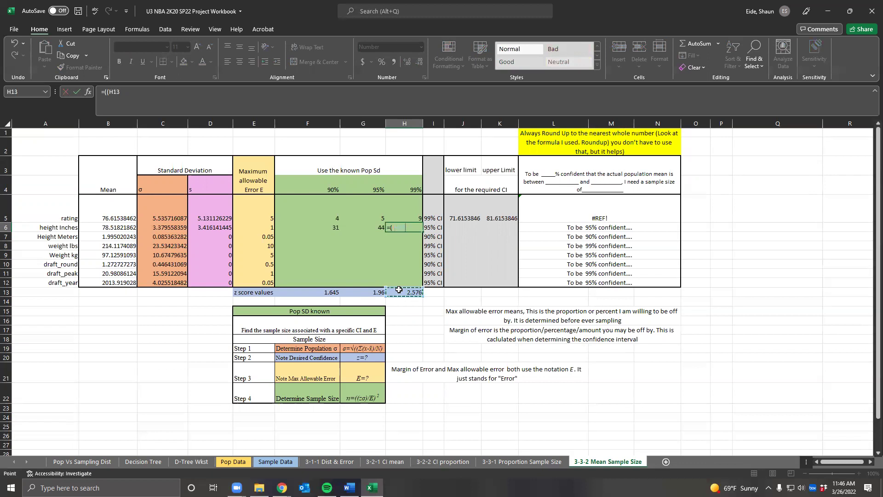
type("*")
left_click(173, 233)
type(")/")
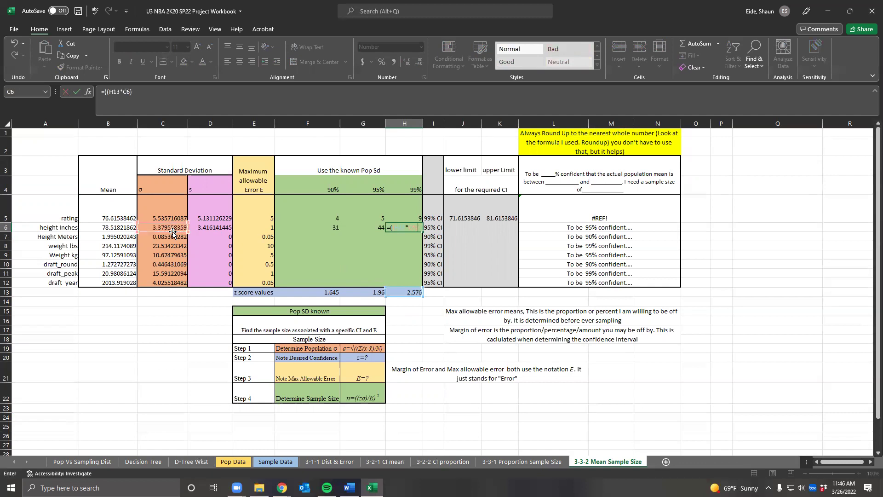
left_click(254, 227)
type(")^2")
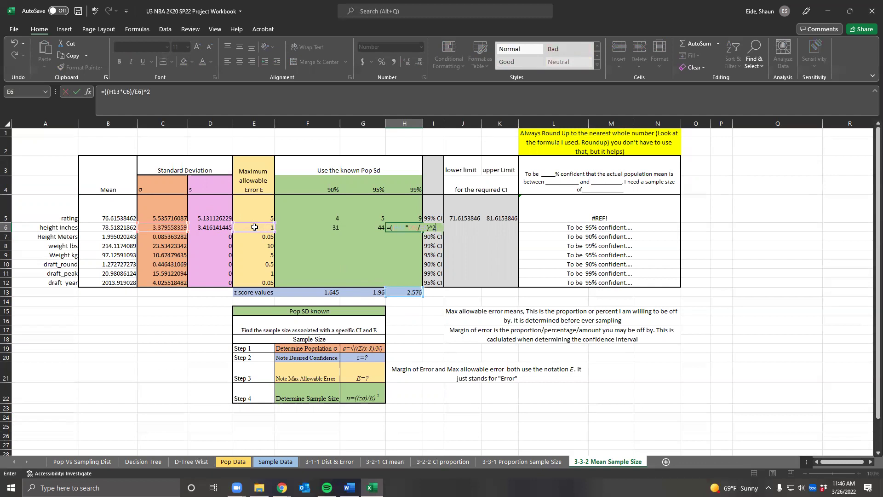
key("Return")
left_click(408, 227)
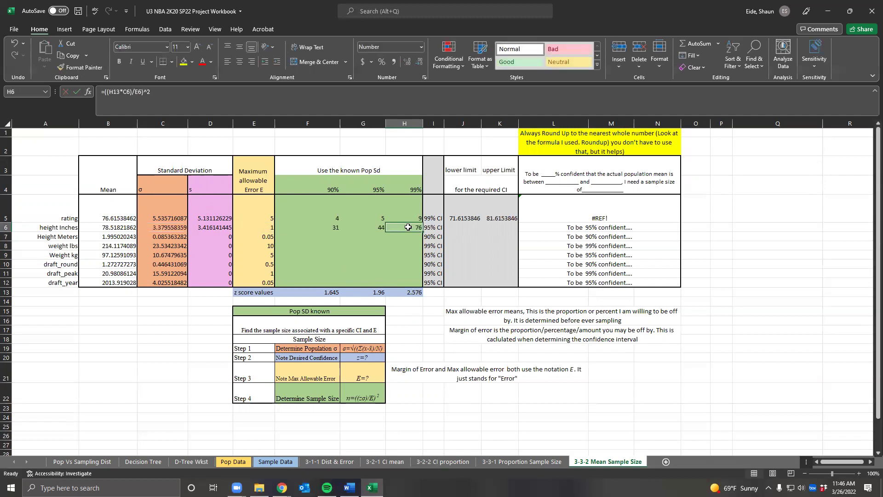
Calculate the lower limit for height inches in J6 by subtracting the maximum allowable error from the mean, =B6-E6.
left_click(475, 226)
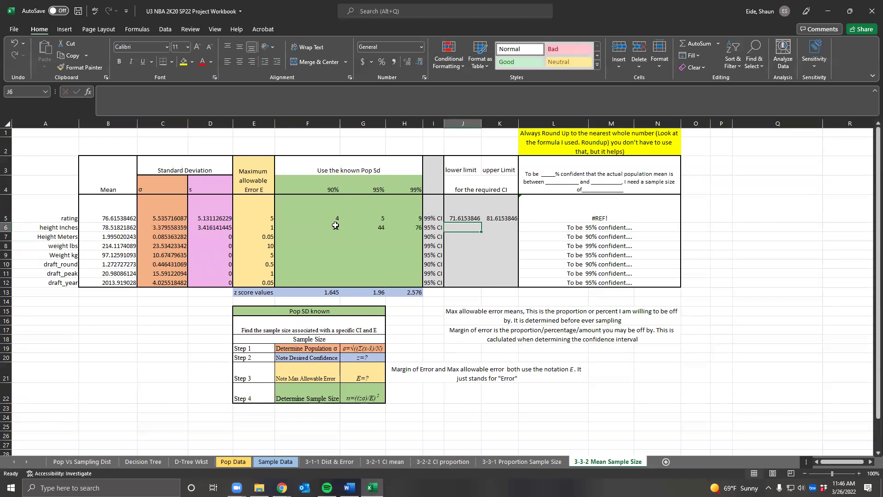
type("=")
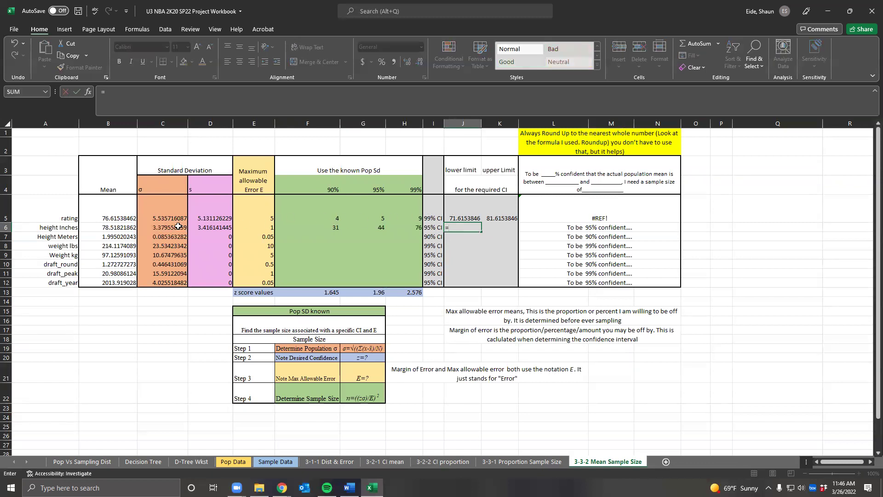
left_click(125, 225)
type("-")
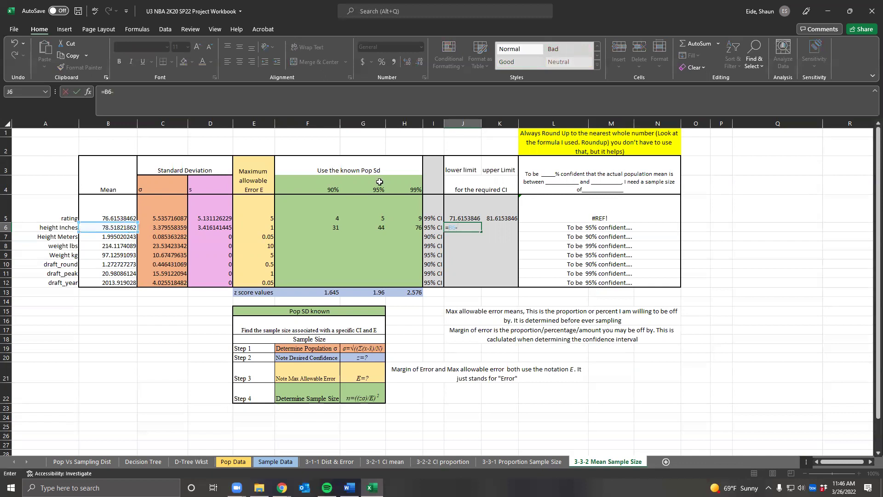
left_click(241, 229)
key("Tab")
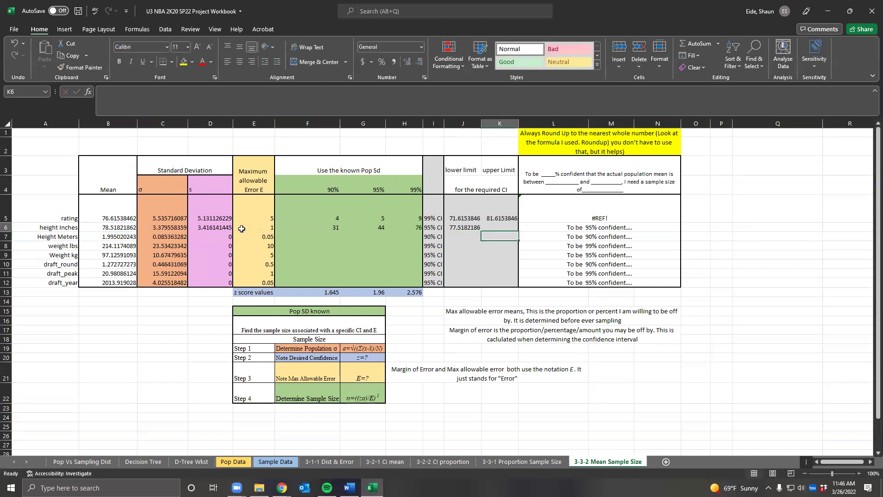
Calculate the upper limit for height inches in K6 by adding the maximum allowable error to the mean, =B6+E6.
type("=")
left_click(112, 225)
type("+")
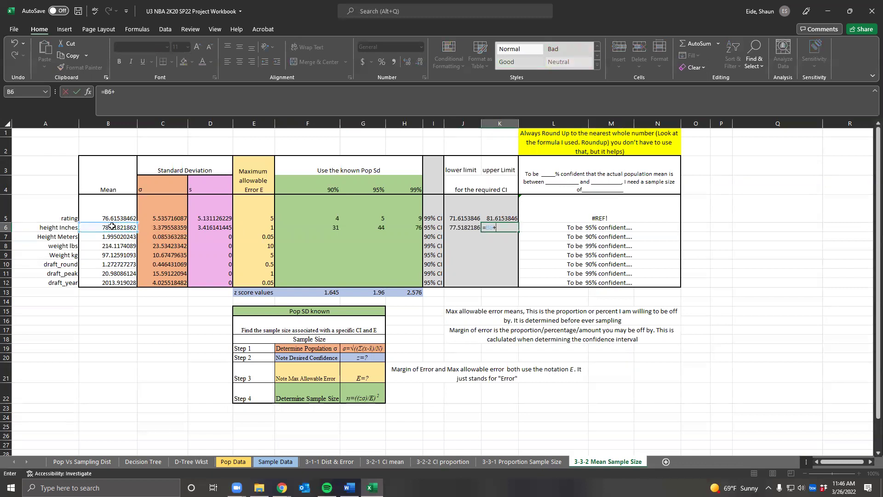
left_click(256, 229)
key("Return")
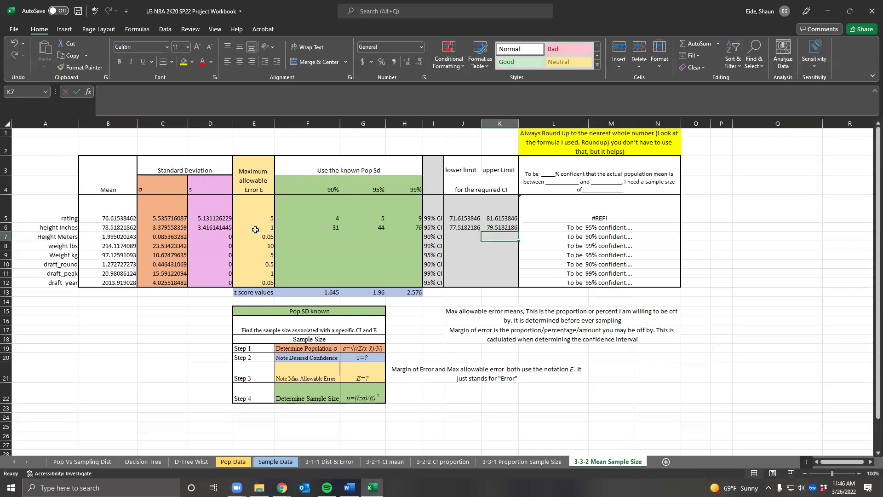
Copy the fill-in-the-blank confidence sentence from L3 into the height inches cell L6 and set its confidence level to 95%.
left_click(579, 233)
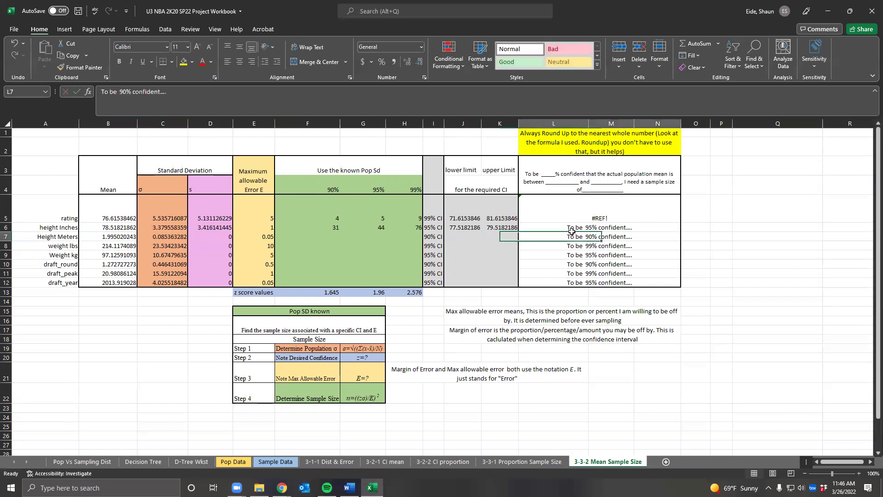
left_click(562, 182)
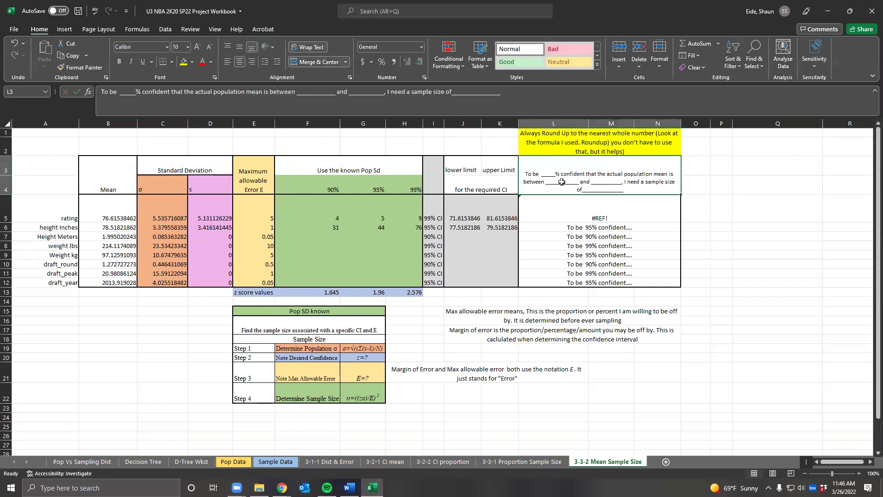
double_click(602, 175)
left_click_drag(623, 190, 350, 169)
key("ctrl+c")
key("Tab")
left_click(550, 226)
left_click_drag(208, 93, 121, 91)
key("ctrl+v")
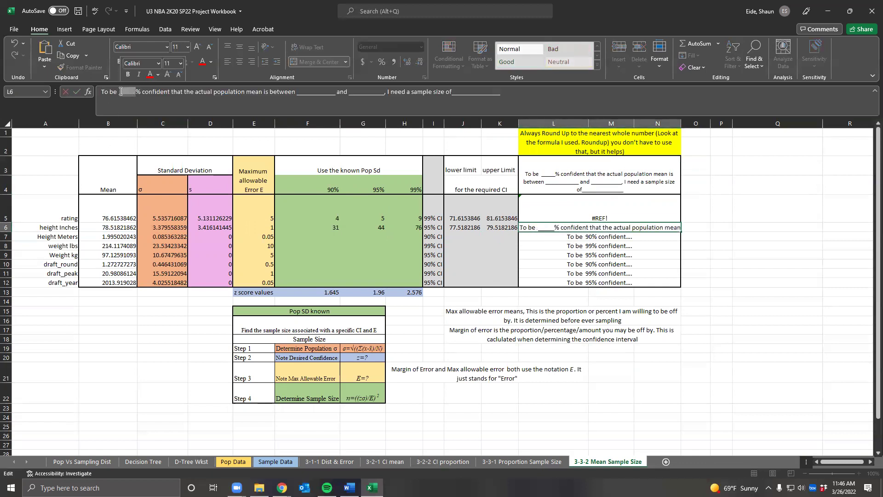
type("95%")
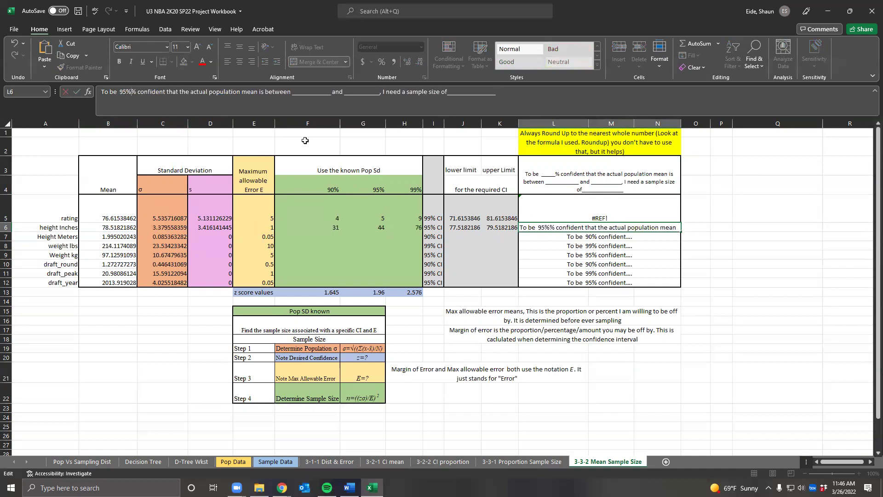
key("BackSpace")
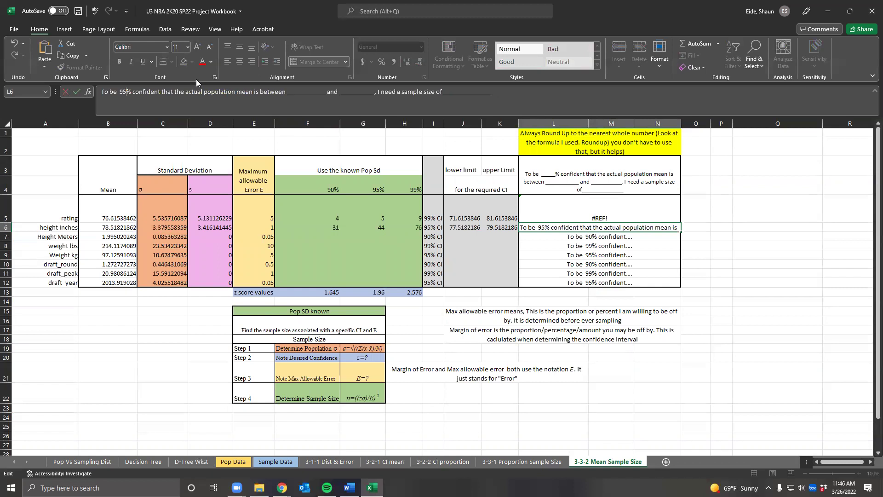
Fill the interval blanks in the height inches sentence in L6 with 77.518 inches and 79.518.
left_click_drag(327, 92, 292, 92)
type("77.5")
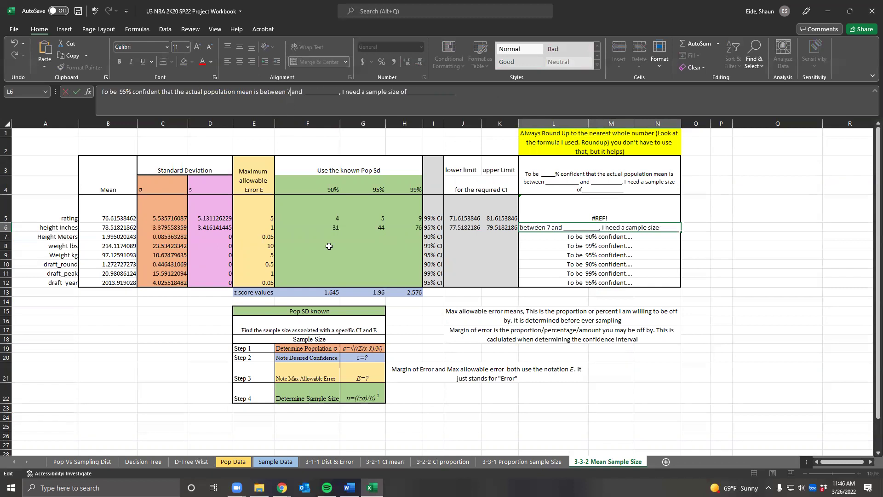
type(" inches")
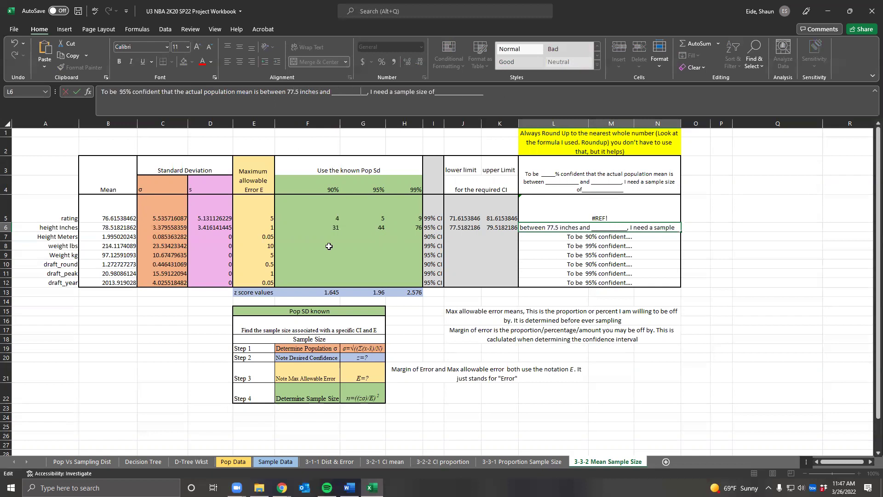
key("BackSpace")
key("BackSpace")
key("BackSpace")
key("BackSpace")
key("BackSpace")
key("BackSpace")
key("BackSpace")
key("BackSpace")
key("BackSpace")
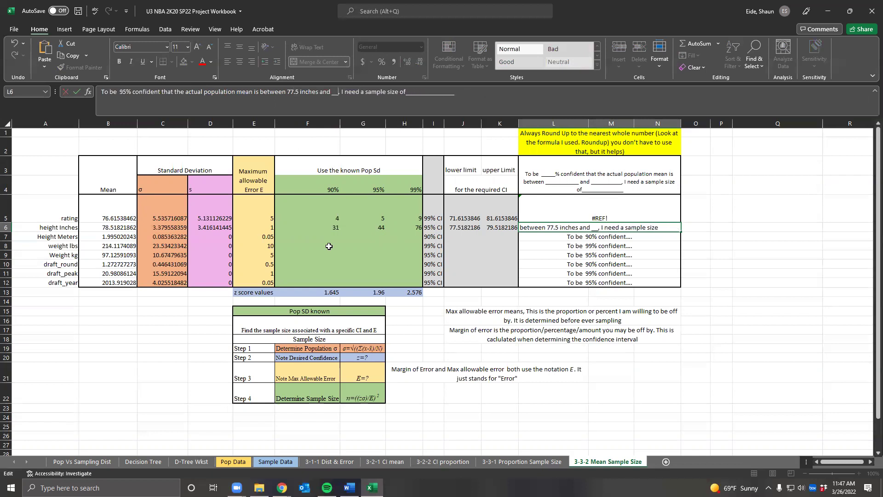
key("BackSpace")
key("BackSpace")
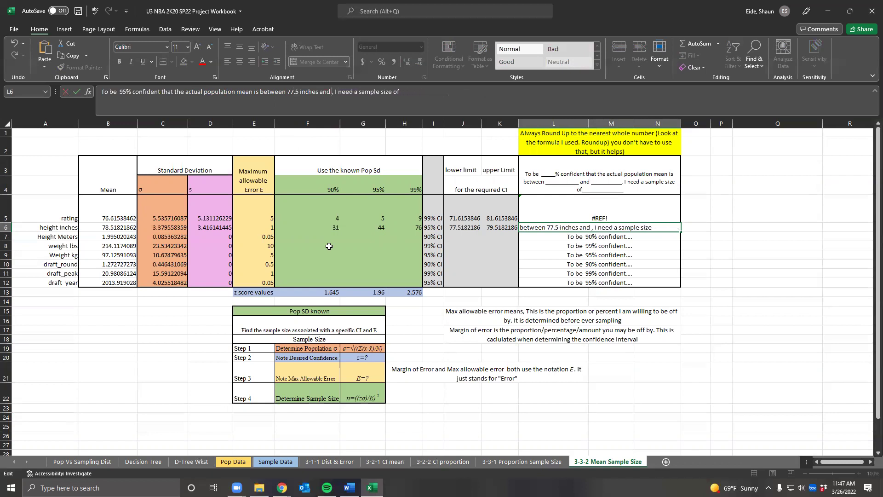
type("79.518")
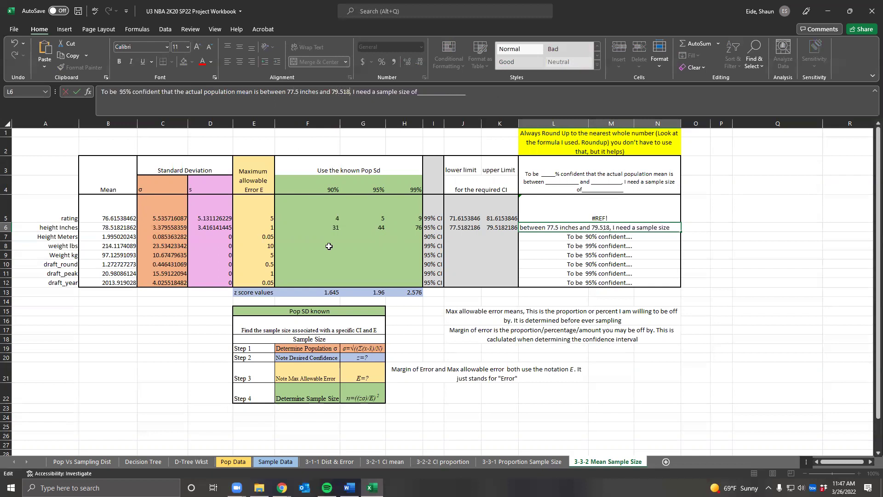
left_click(557, 227)
type("18")
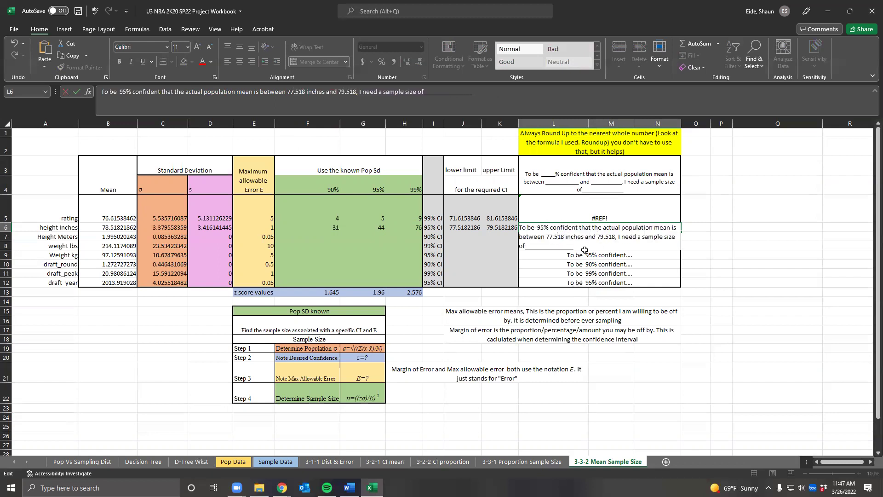
Fill the sample size blank at the end of the height inches sentence in L6 with 44.
left_click_drag(578, 248, 525, 245)
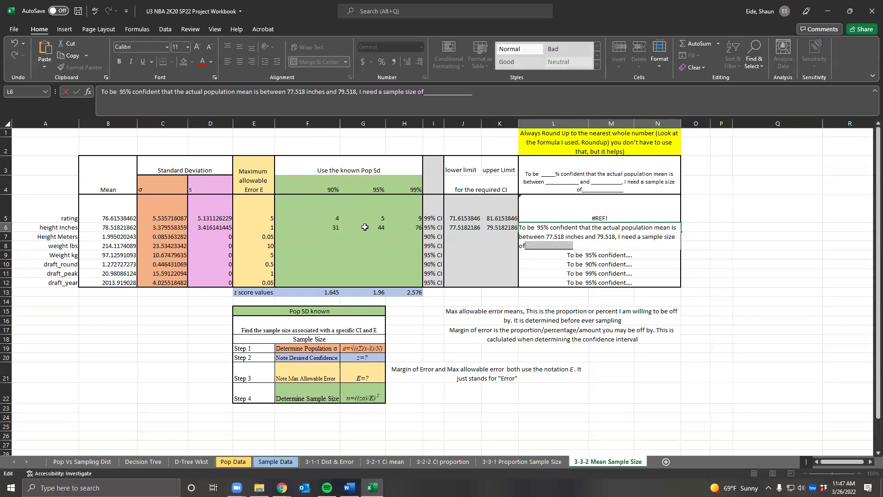
type("44")
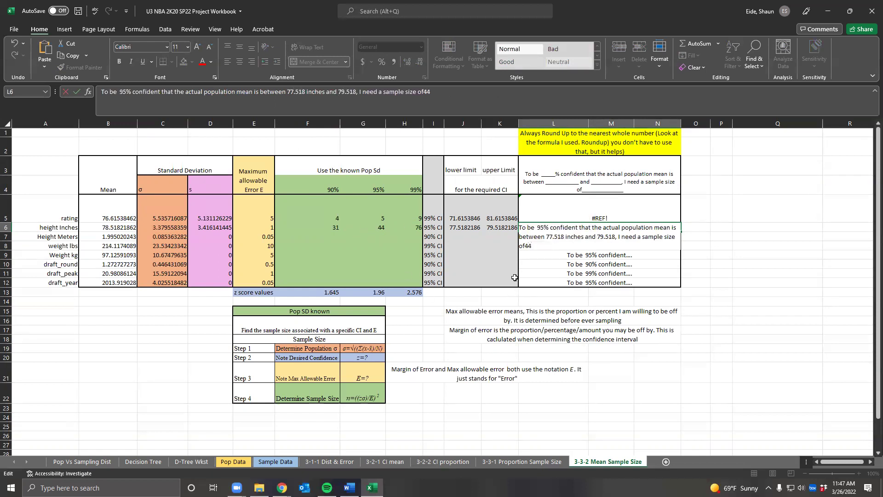
left_click(537, 283)
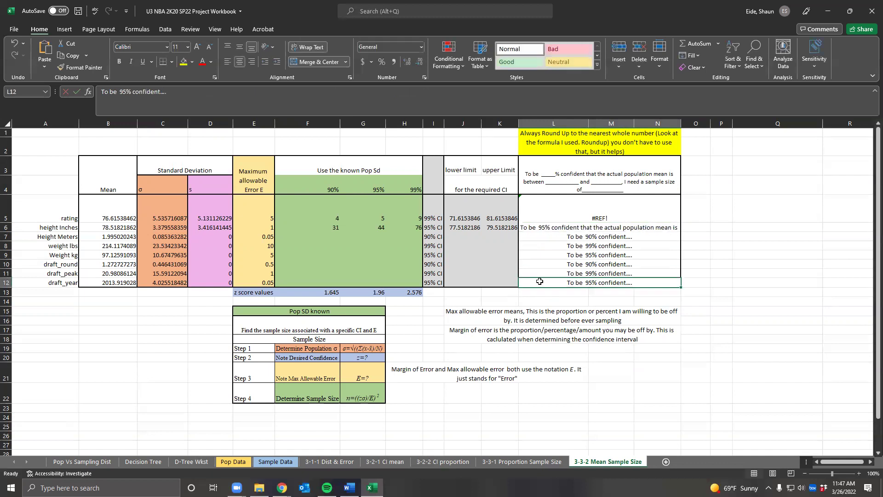
Delete the broken CONCAT formula from the rating row's sentence cell L5, leaving the cell empty.
left_click(564, 221)
left_click_drag(624, 93, 106, 89)
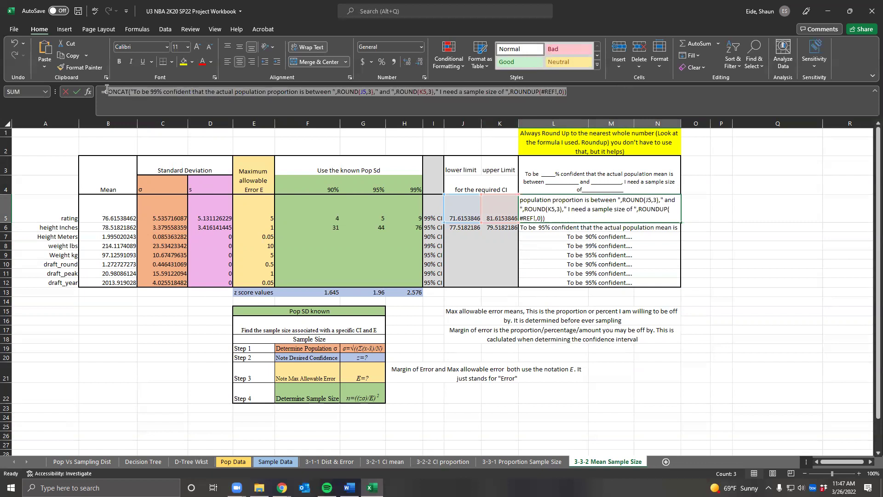
key("BackSpace")
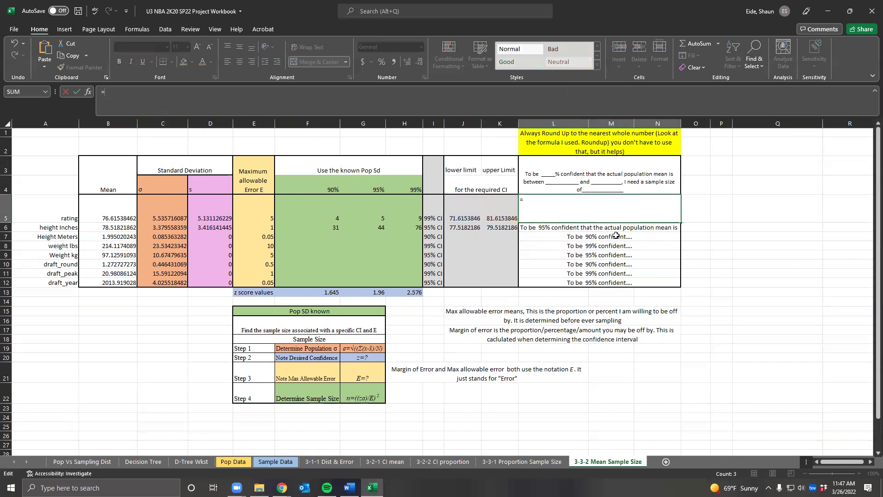
key("BackSpace")
left_click(555, 178)
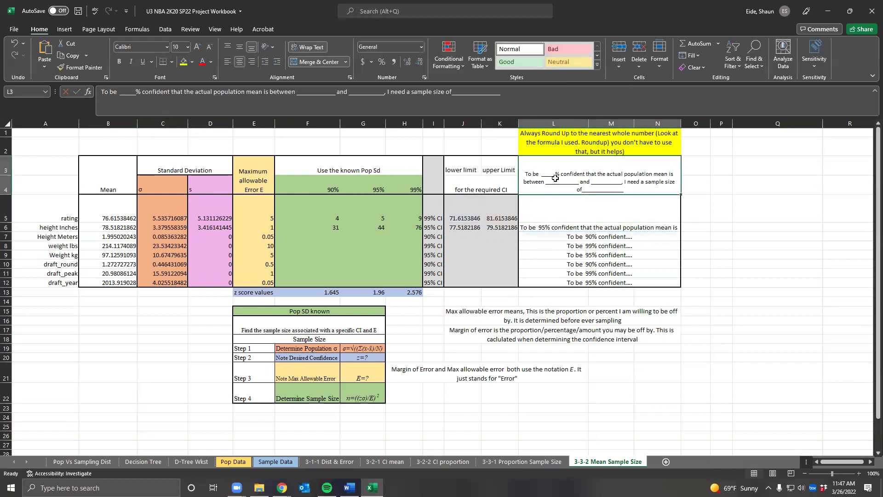
left_click(572, 201)
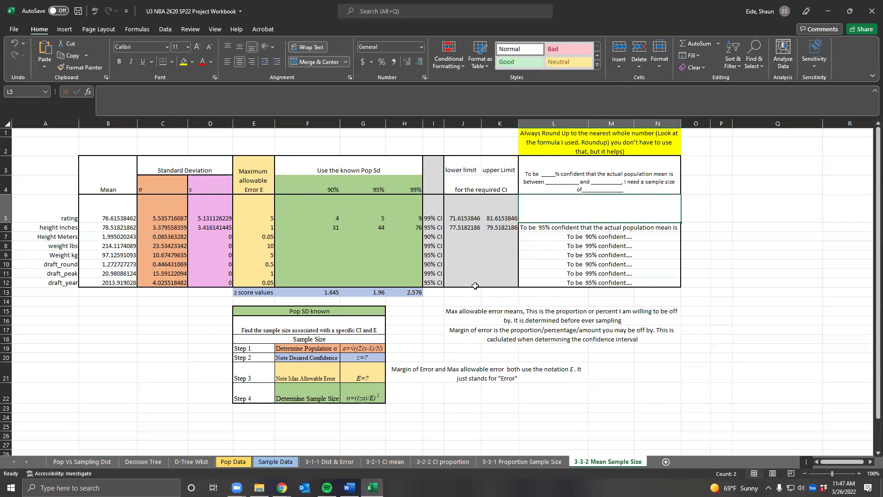
Examine the sample standard deviation column, including the height inches reference in D6, alongside the population standard deviation column.
left_click_drag(221, 187, 225, 289)
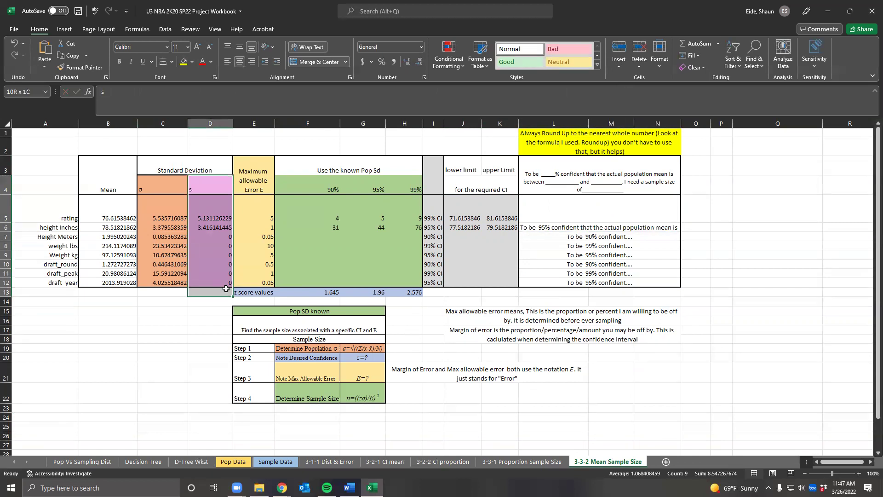
left_click(199, 319)
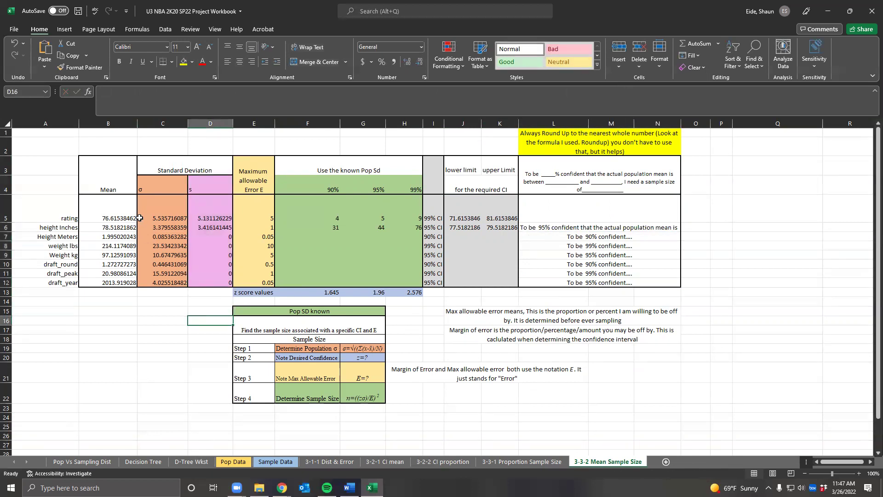
mouse_move(207, 144)
left_mouse_down()
mouse_move(223, 333)
mouse_move(222, 249)
mouse_move(200, 138)
left_mouse_up()
left_click(210, 124)
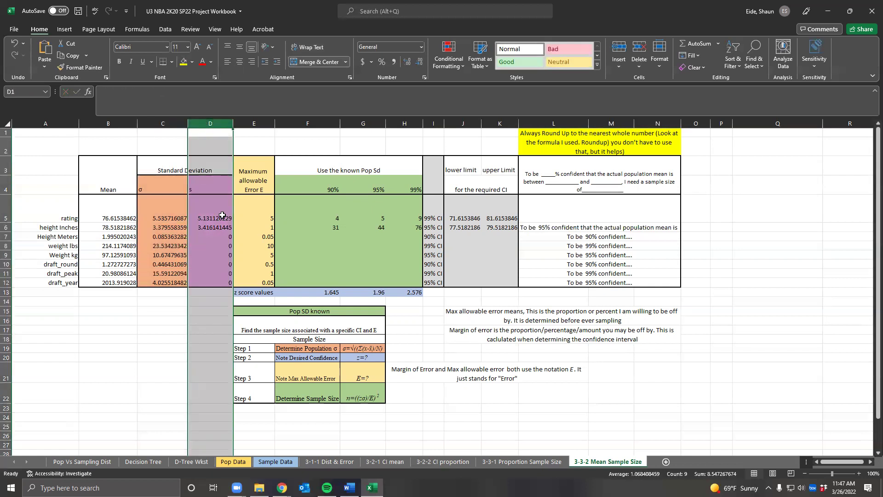
left_click(197, 227)
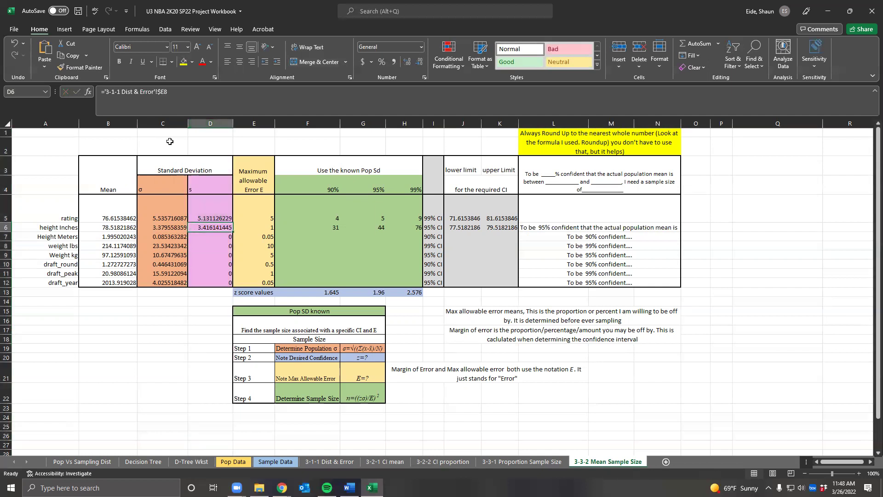
left_click(170, 122)
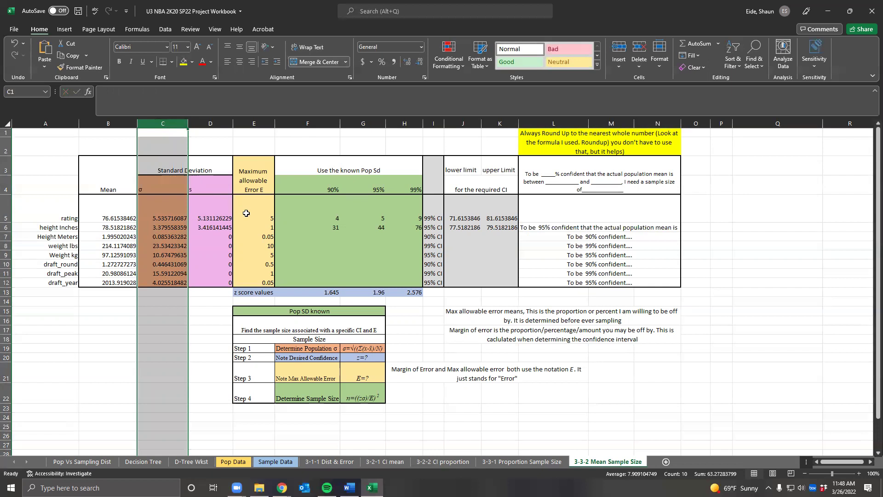
Examine the population standard deviation column, the rating row's sample standard deviation in D5 and its 90% sample size formula in F5.
left_click(302, 239)
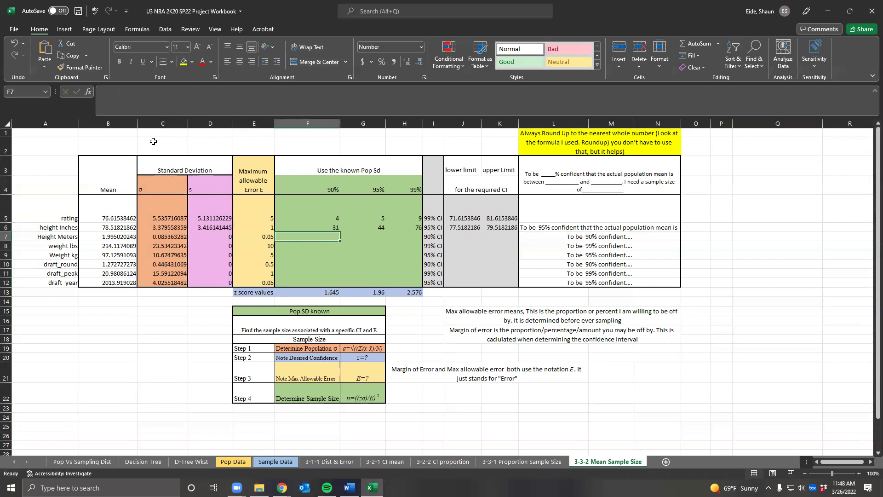
left_click(160, 122)
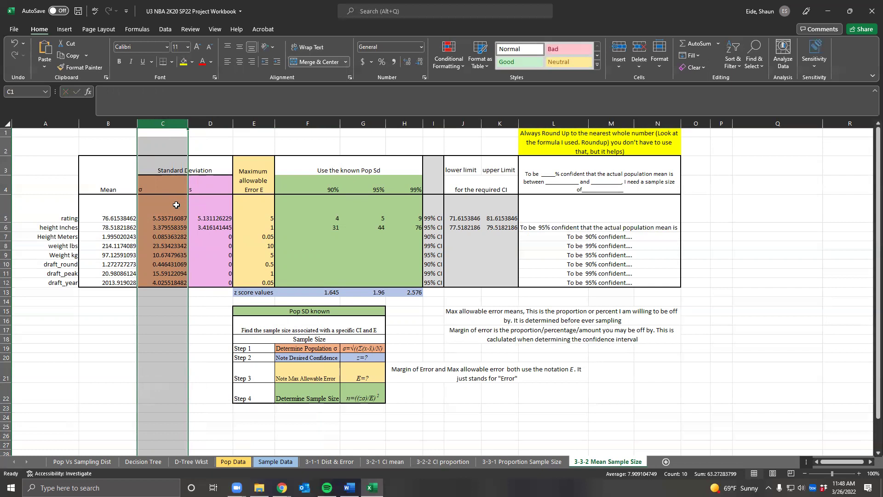
left_click(206, 213)
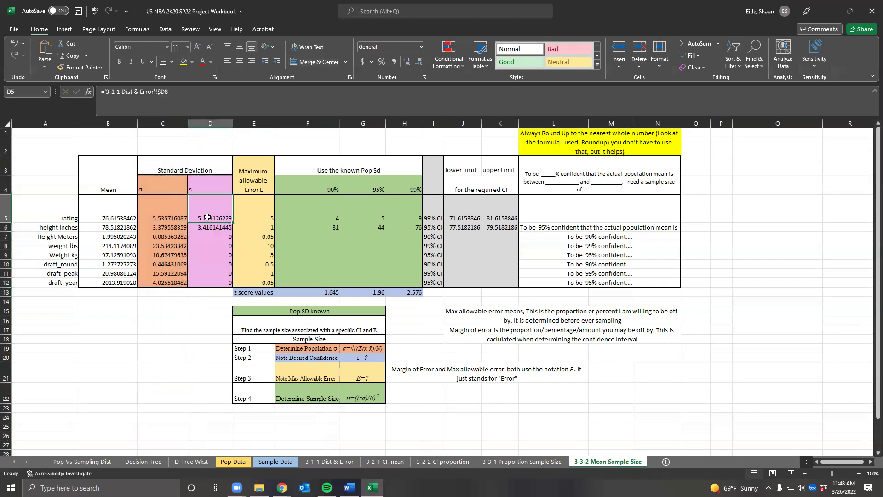
left_click(288, 220)
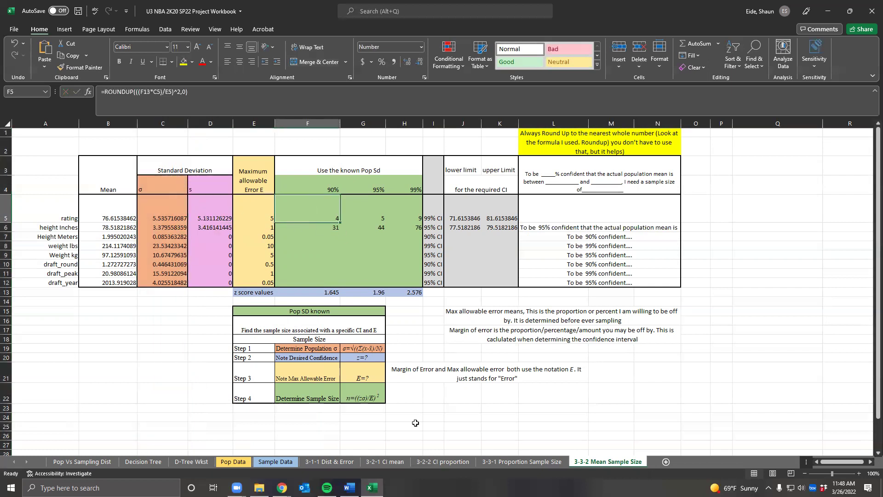
Look over the Sample Data sheet and the confidence interval table on the 3-2-1 CI mean sheet.
left_click(275, 461)
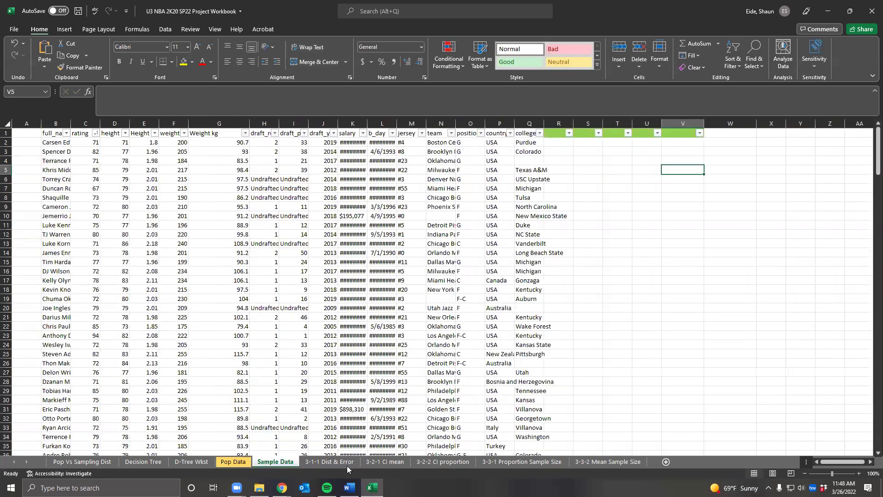
left_click(385, 461)
left_click(422, 336)
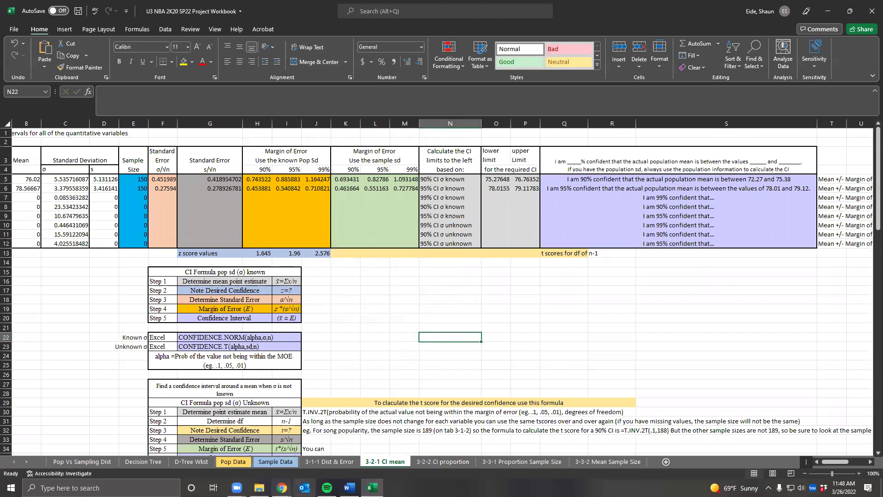
left_click(237, 487)
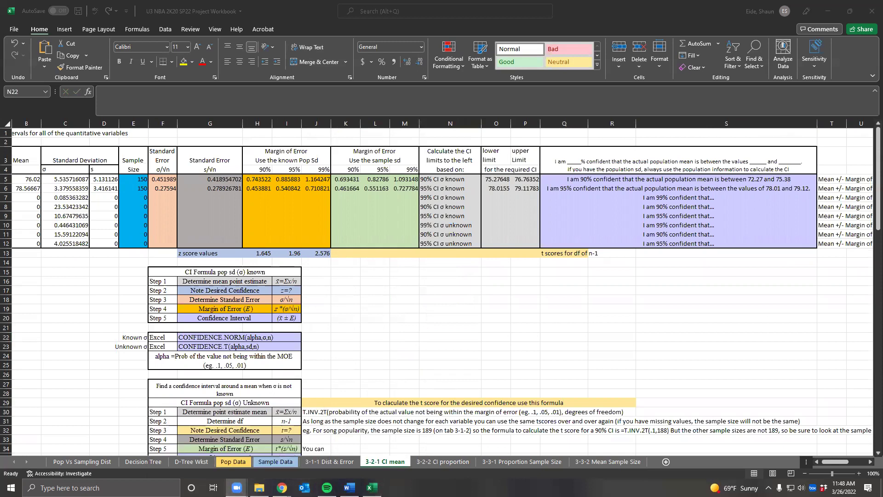